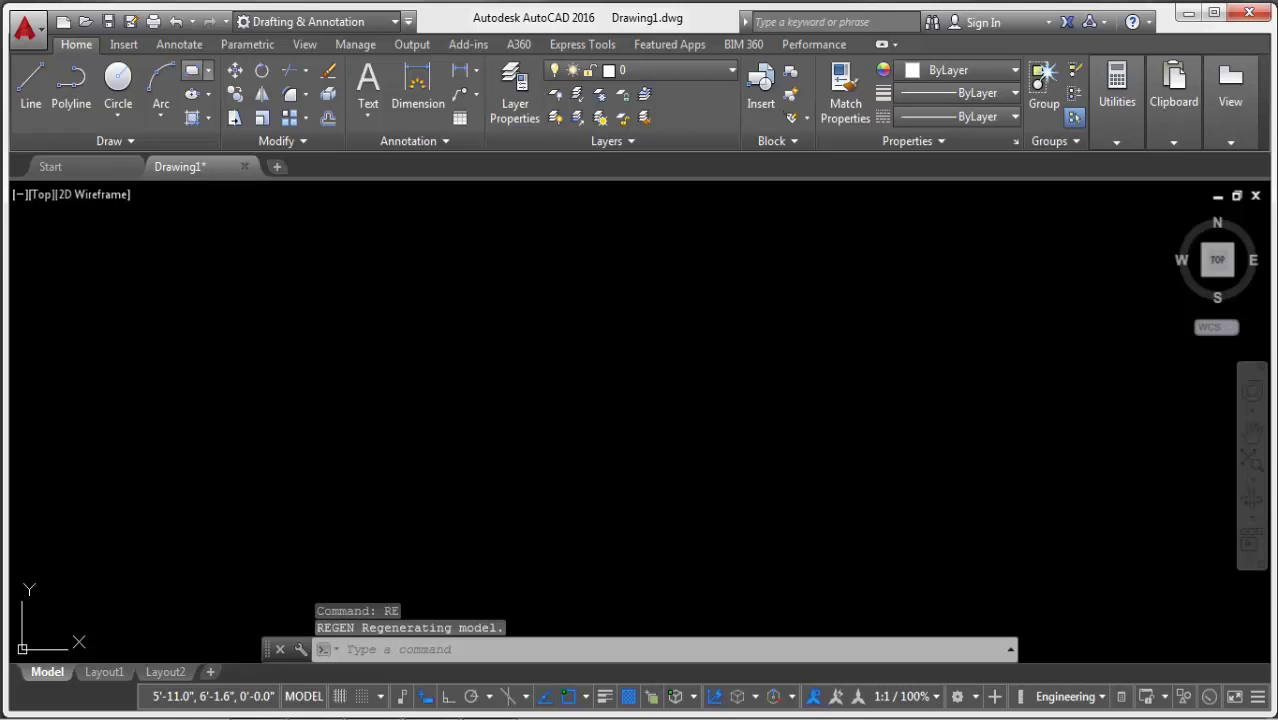
# Draw an 18' by 14' rectangle for the room outline.
pyautogui.click(192, 70)
pyautogui.click(344, 492)
pyautogui.rightClick(671, 341)
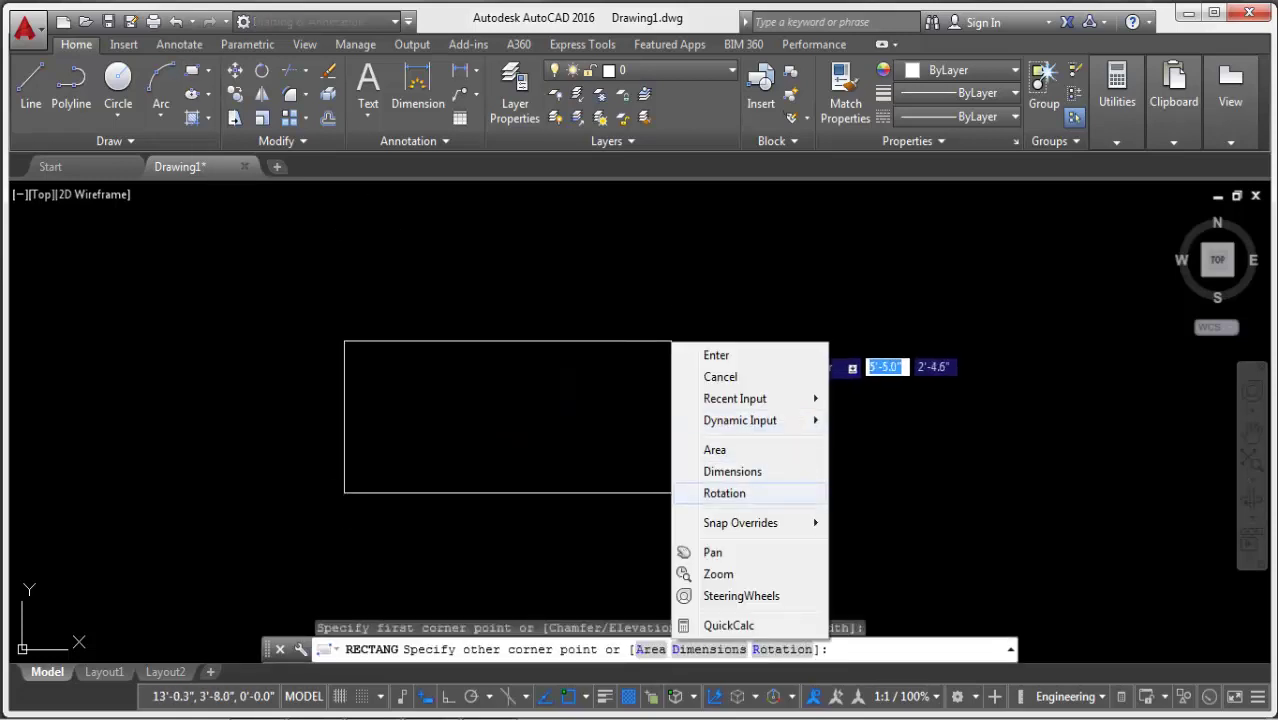
pyautogui.click(708, 471)
pyautogui.write("18'")
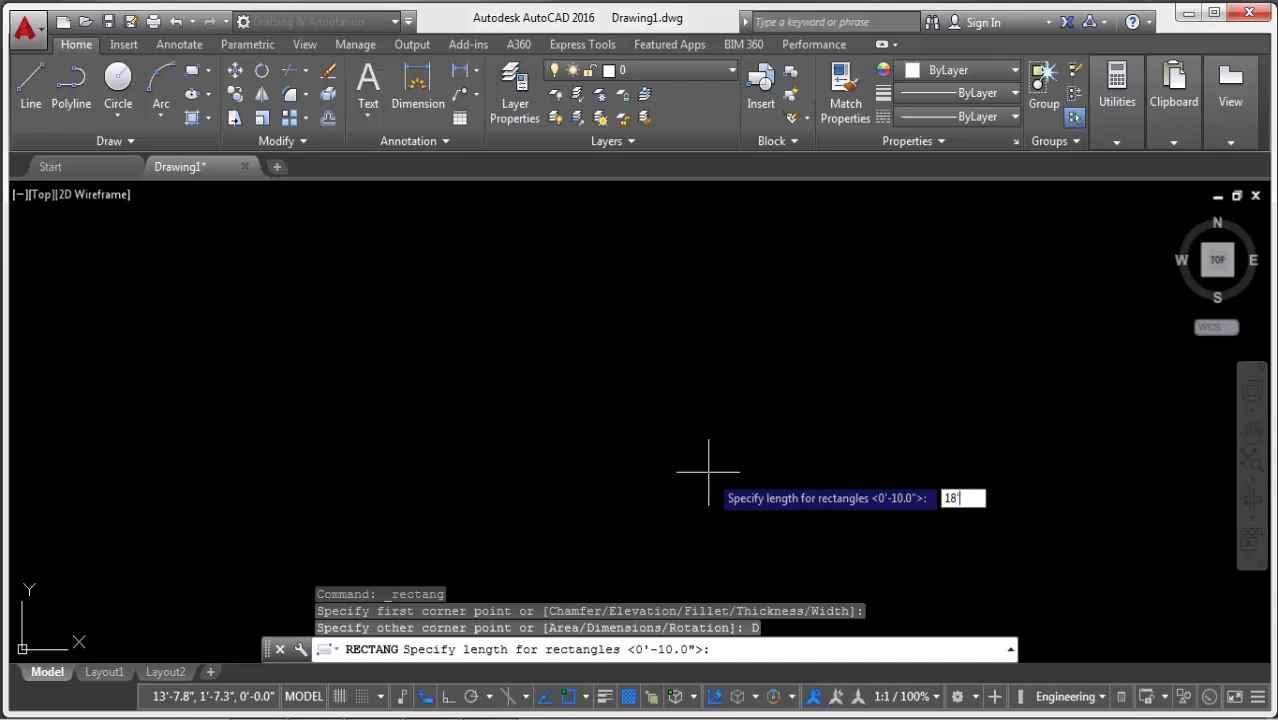
pyautogui.press('Return')
pyautogui.write("14'")
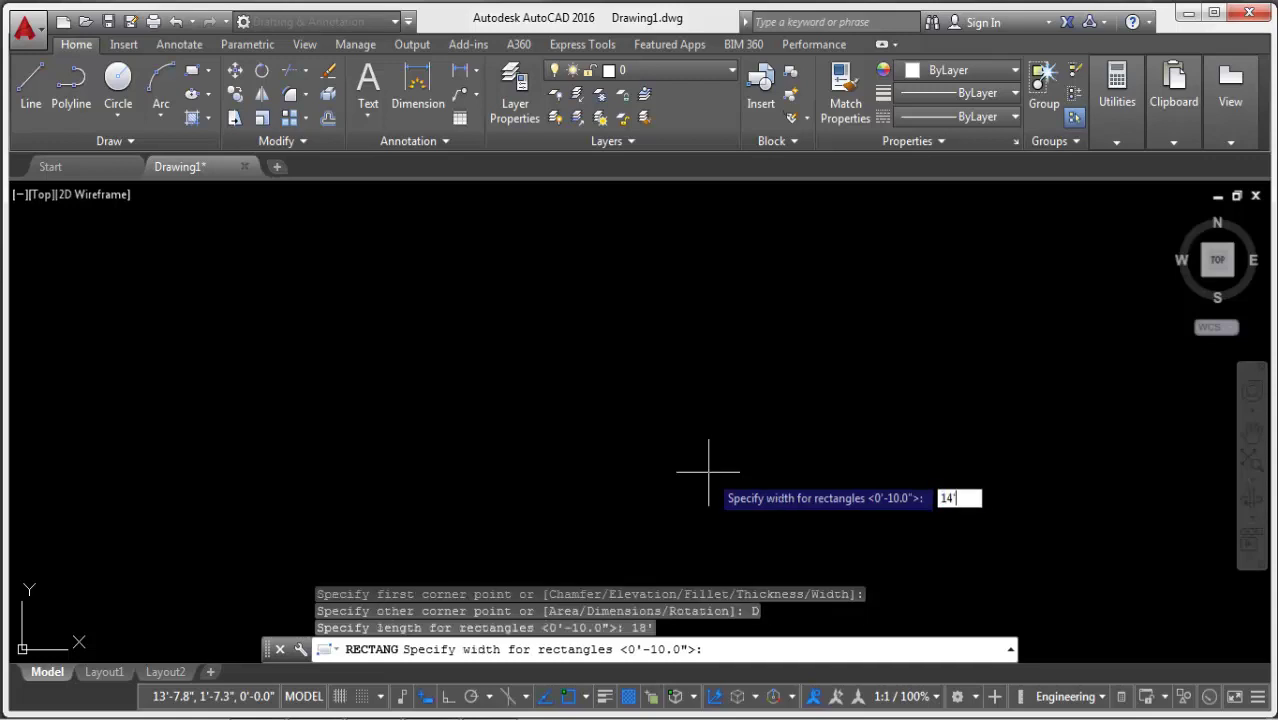
pyautogui.press('Return')
pyautogui.click(675, 430)
pyautogui.scroll(-5, 508, 485)
pyautogui.scroll(2, 535, 434)
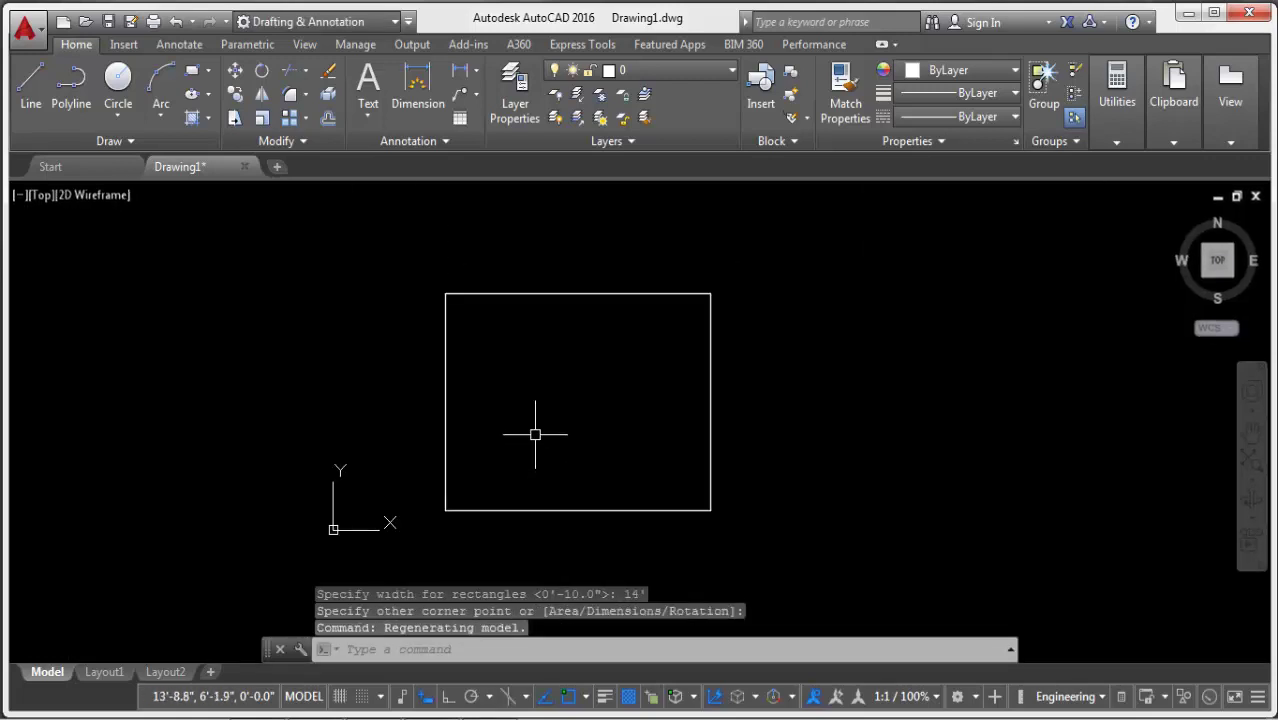
pyautogui.scroll(2, 535, 434)
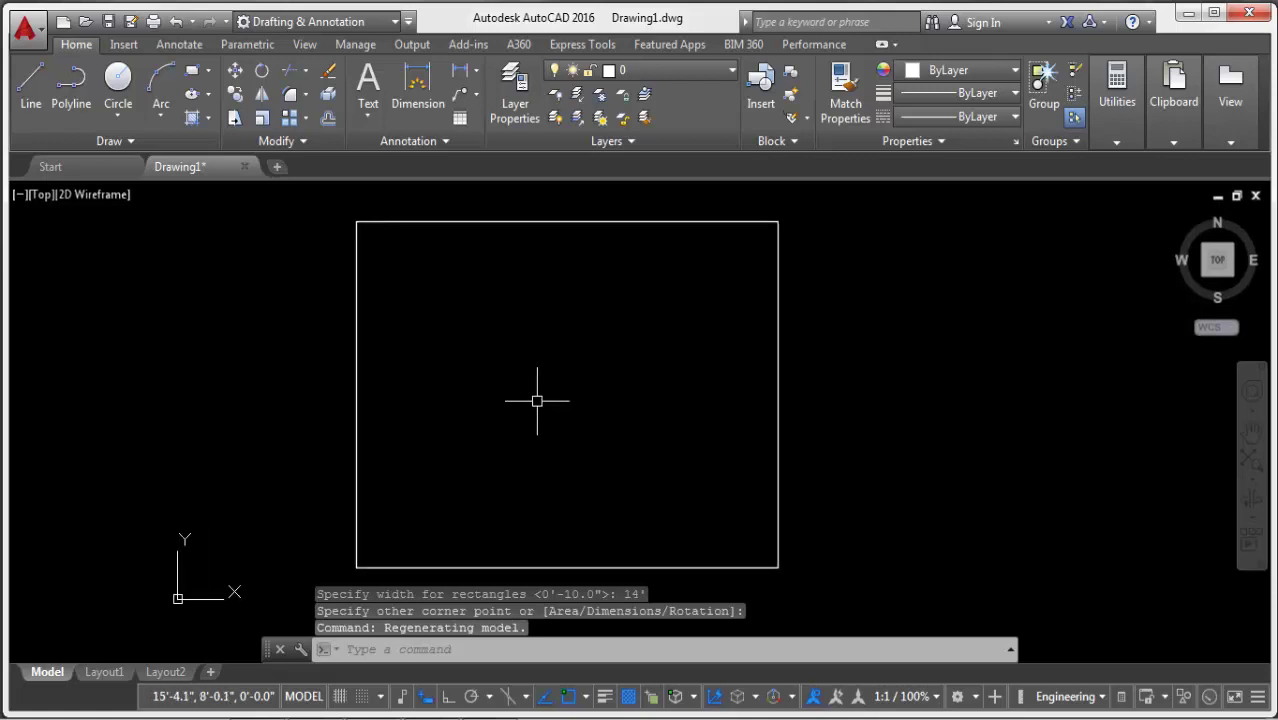
pyautogui.write('o')
# Offset the rectangle 5 units inward to form the inner wall line.
pyautogui.press('Return')
pyautogui.write('5')
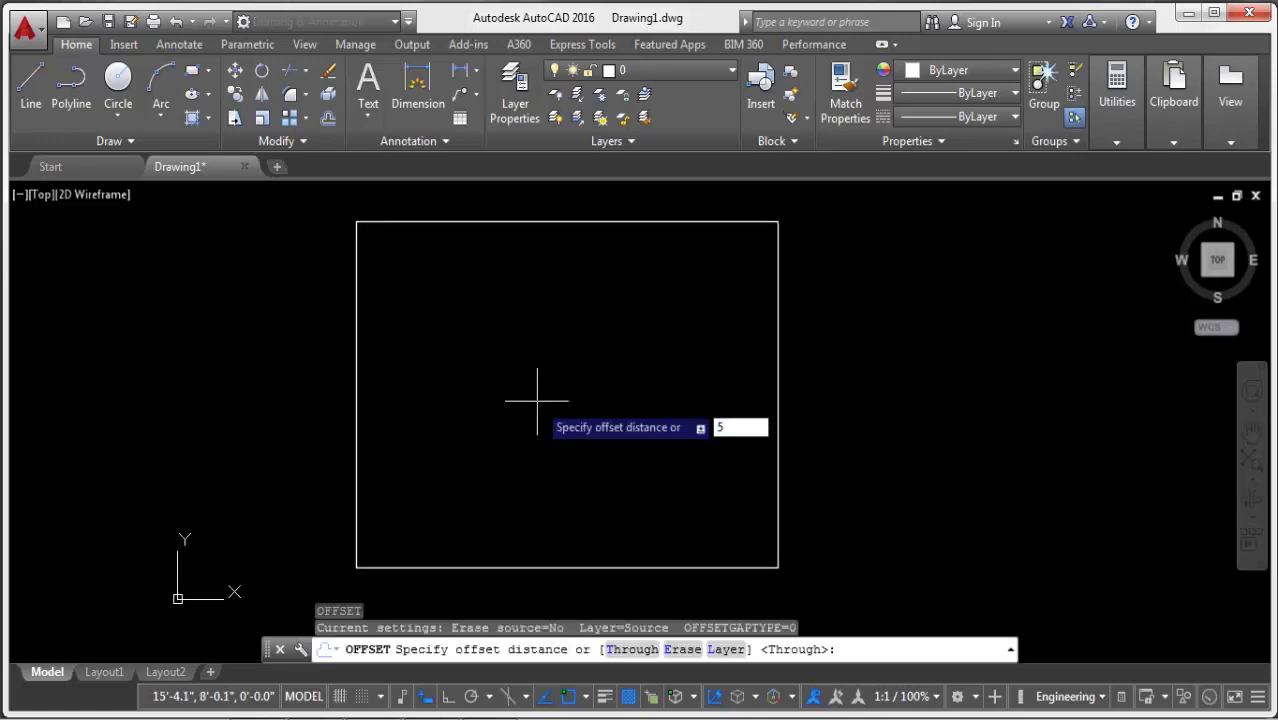
pyautogui.press('Return')
pyautogui.click(562, 222)
pyautogui.click(544, 352)
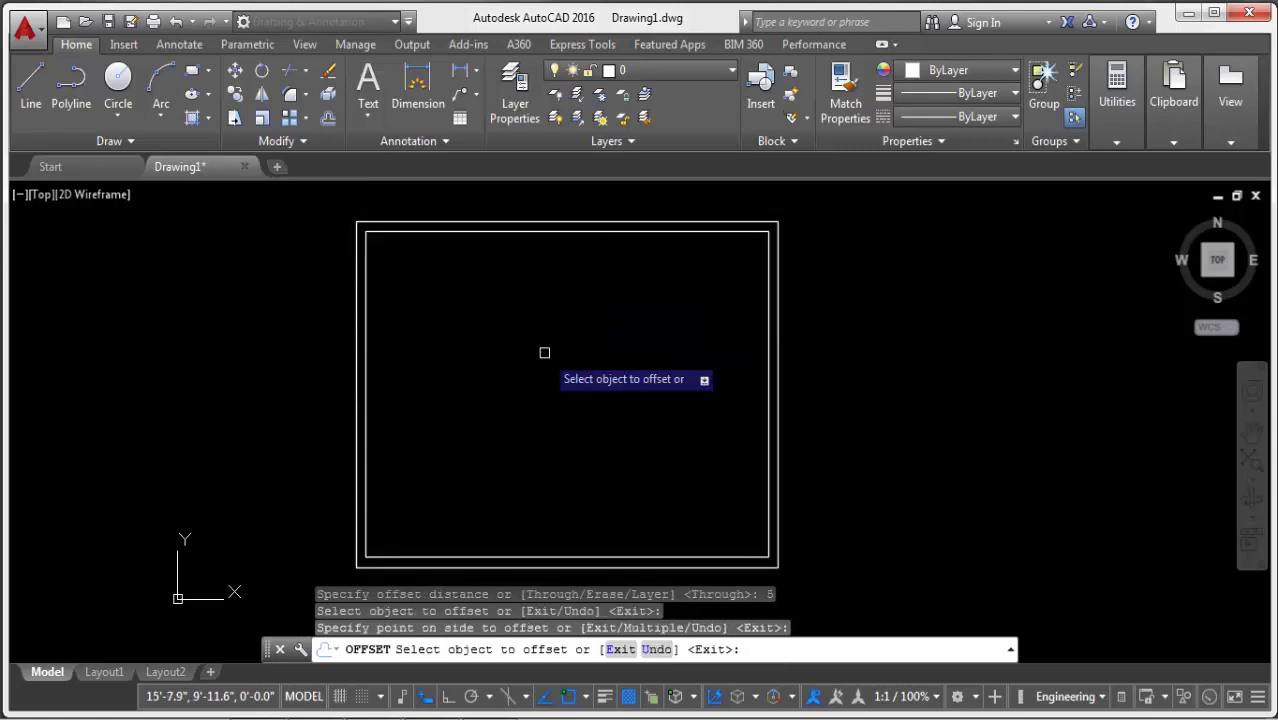
pyautogui.press('Escape')
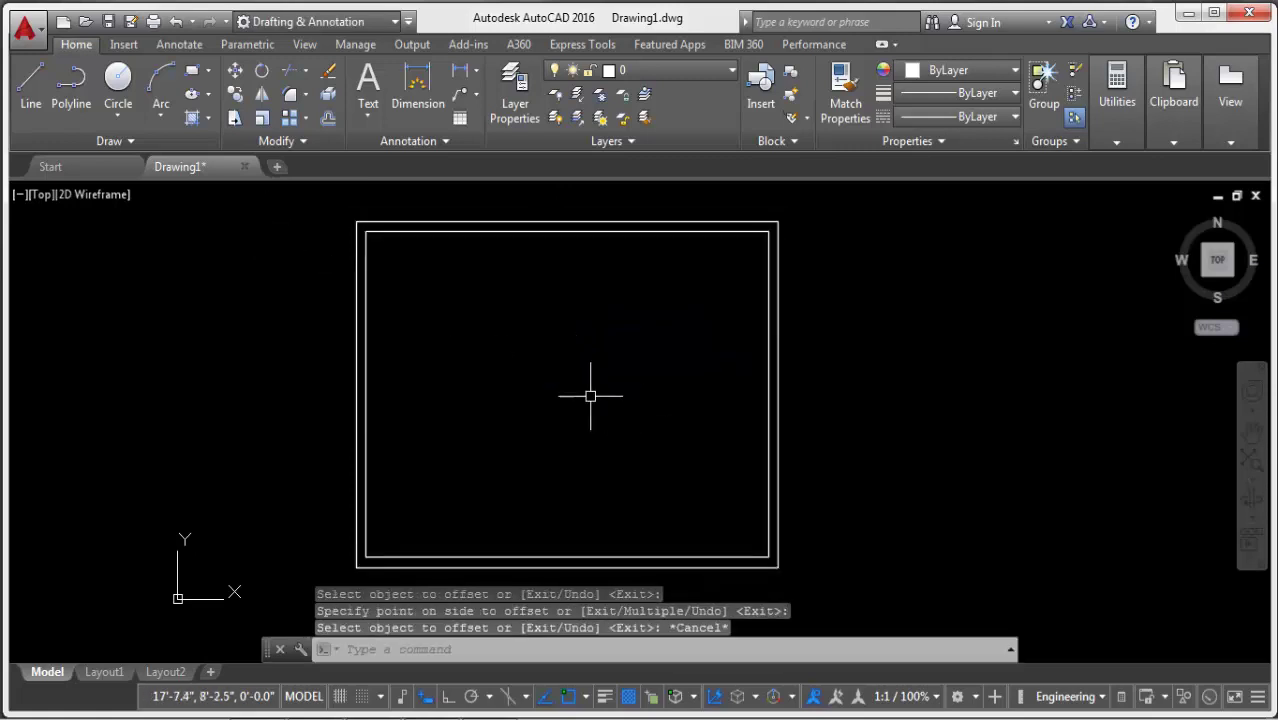
# Draw a 12 by 12 square inside the room.
pyautogui.write('REc')
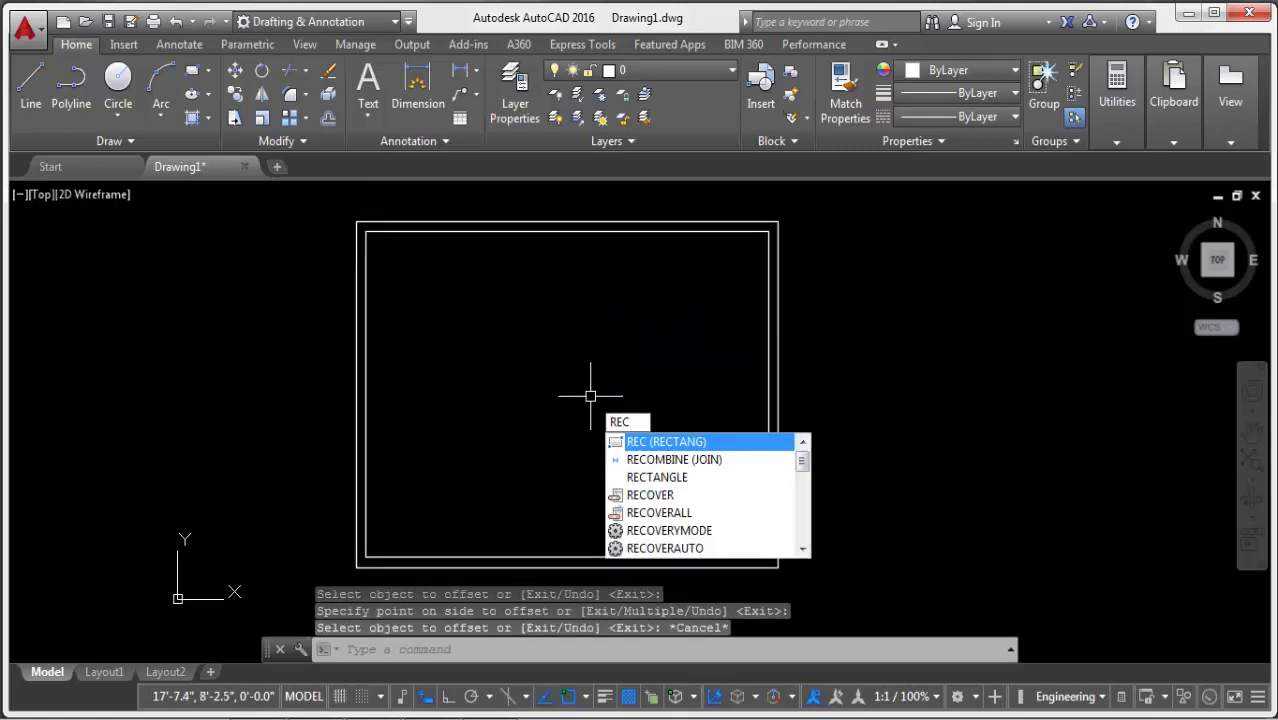
pyautogui.press('Return')
pyautogui.click(575, 388)
pyautogui.rightClick(643, 333)
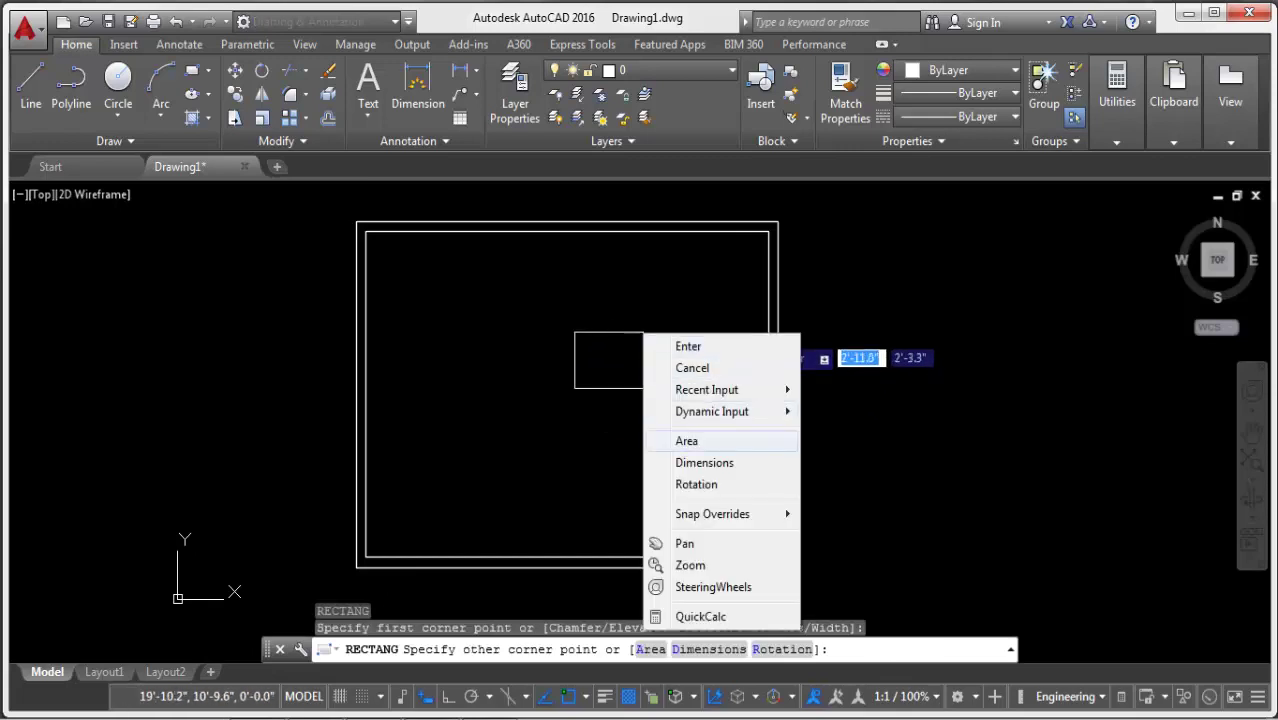
pyautogui.click(704, 462)
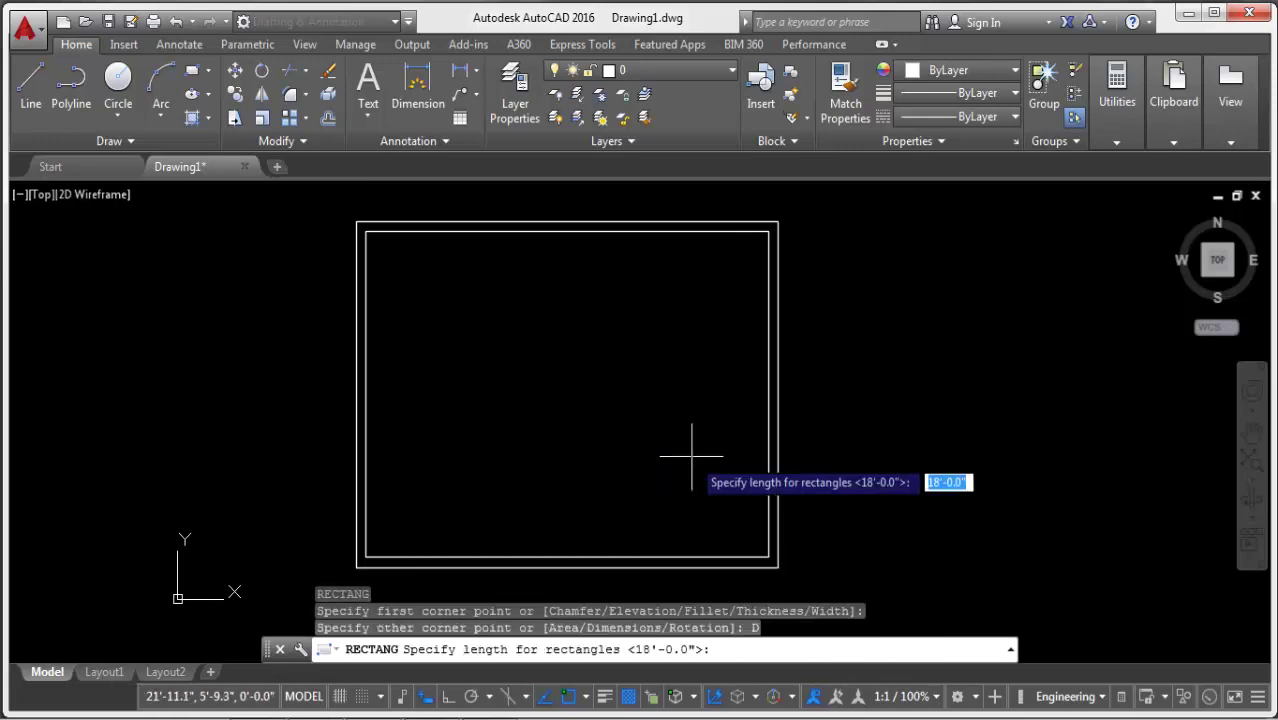
pyautogui.press('Return')
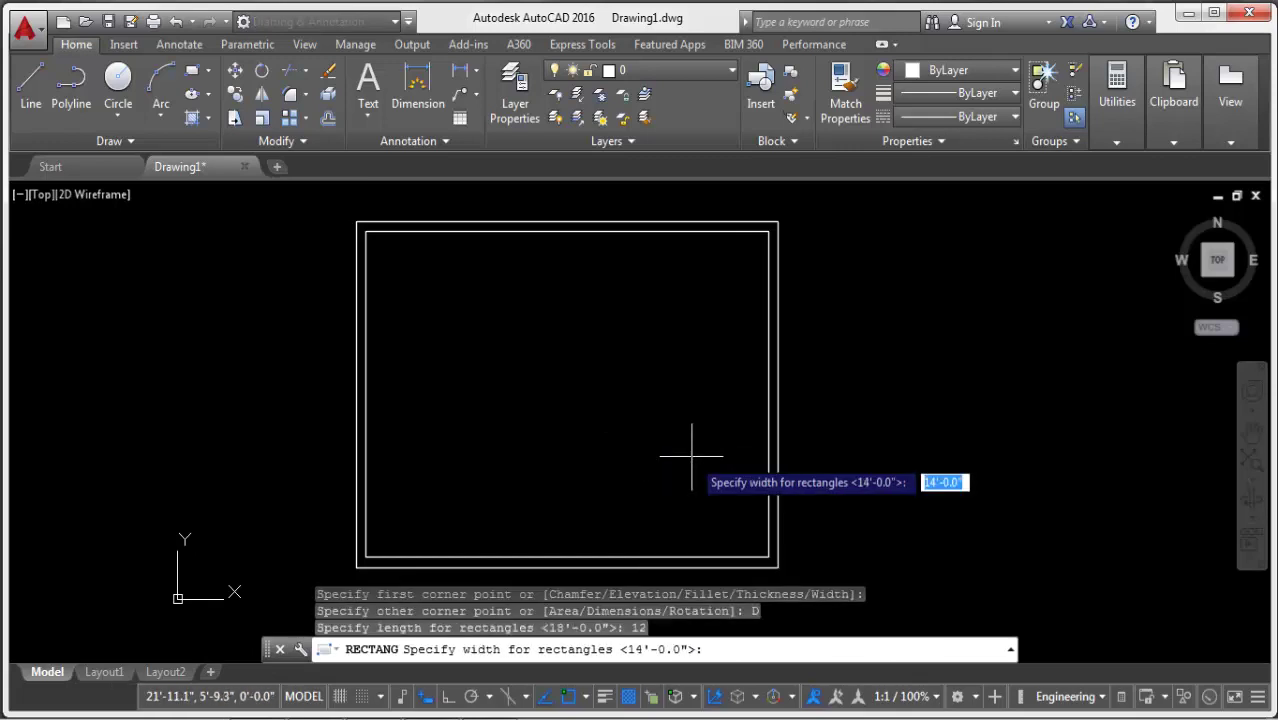
pyautogui.press('Return')
pyautogui.click(688, 382)
pyautogui.write('C')
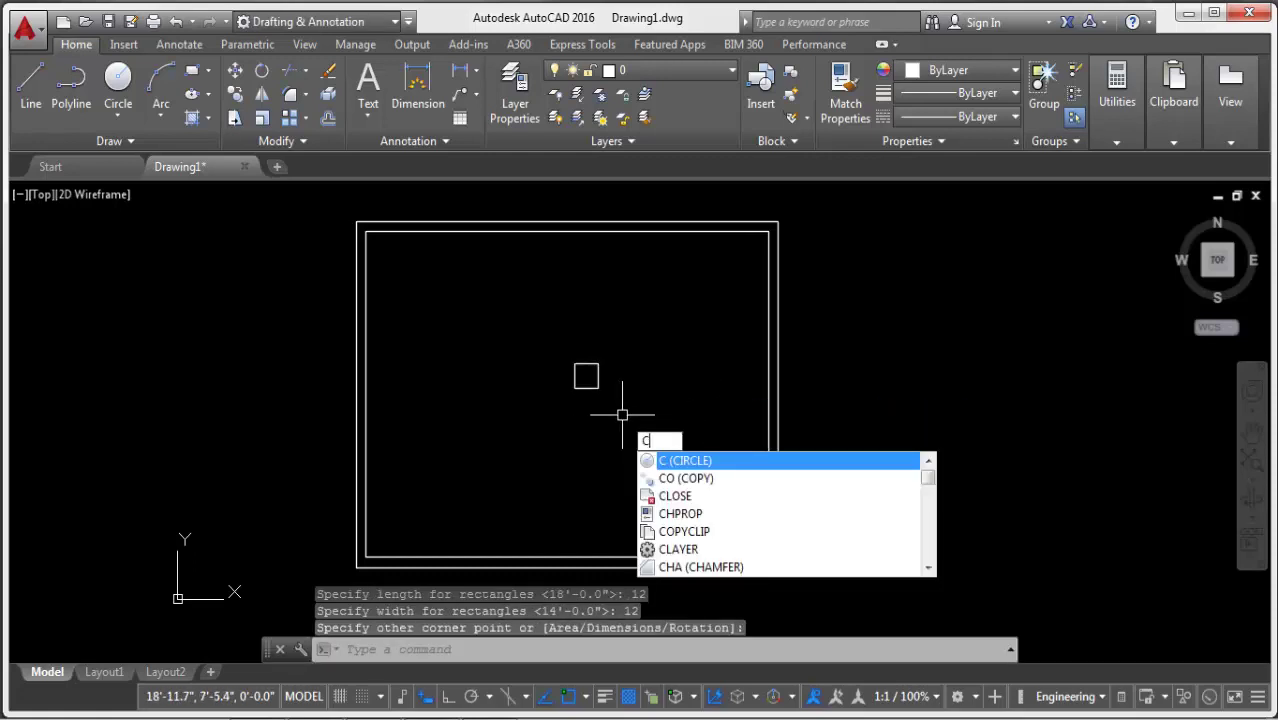
# Copy the square to the room's top-right and bottom-right corners.
pyautogui.press('Down')
pyautogui.press('Return')
pyautogui.click(648, 334)
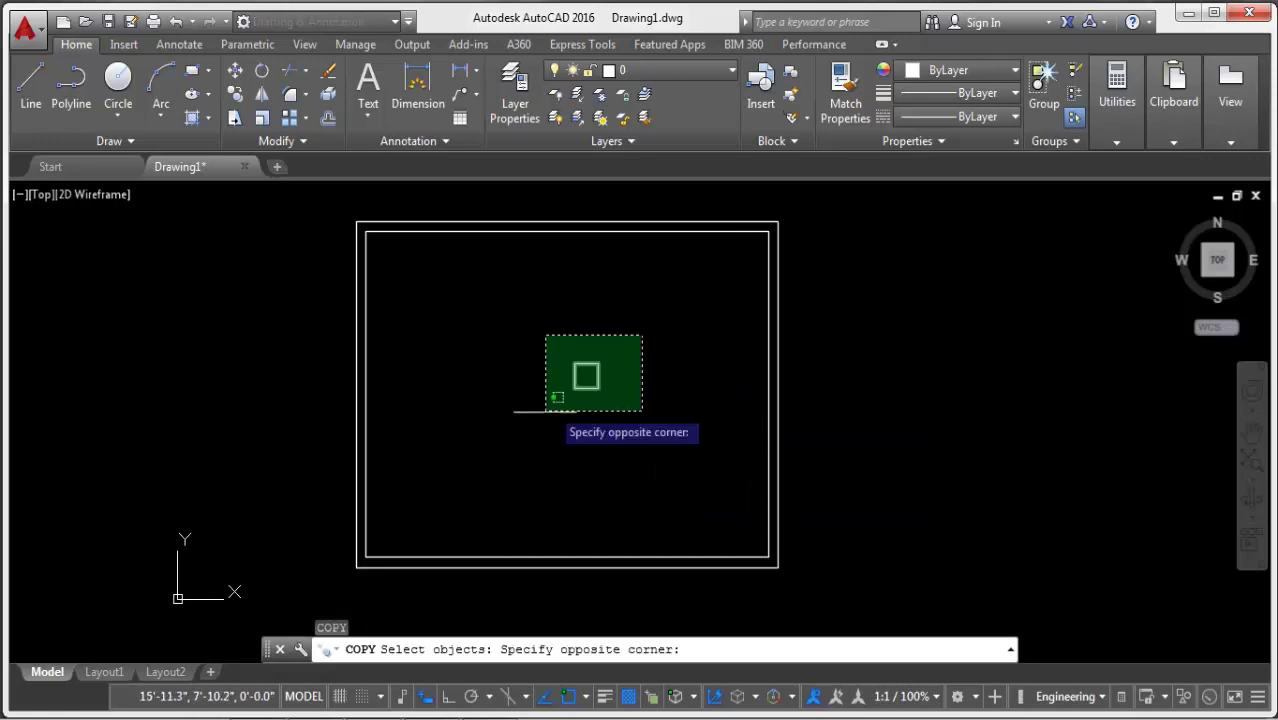
pyautogui.click(536, 425)
pyautogui.press('Return')
pyautogui.click(598, 364)
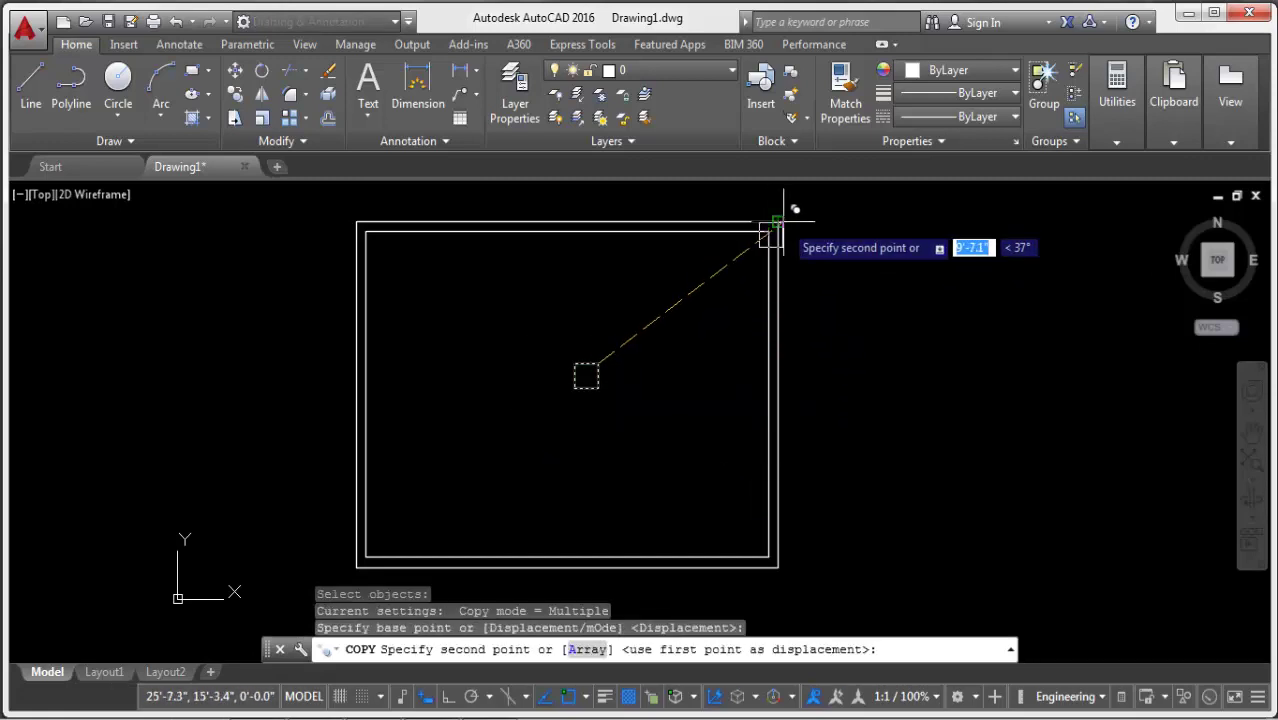
pyautogui.click(783, 222)
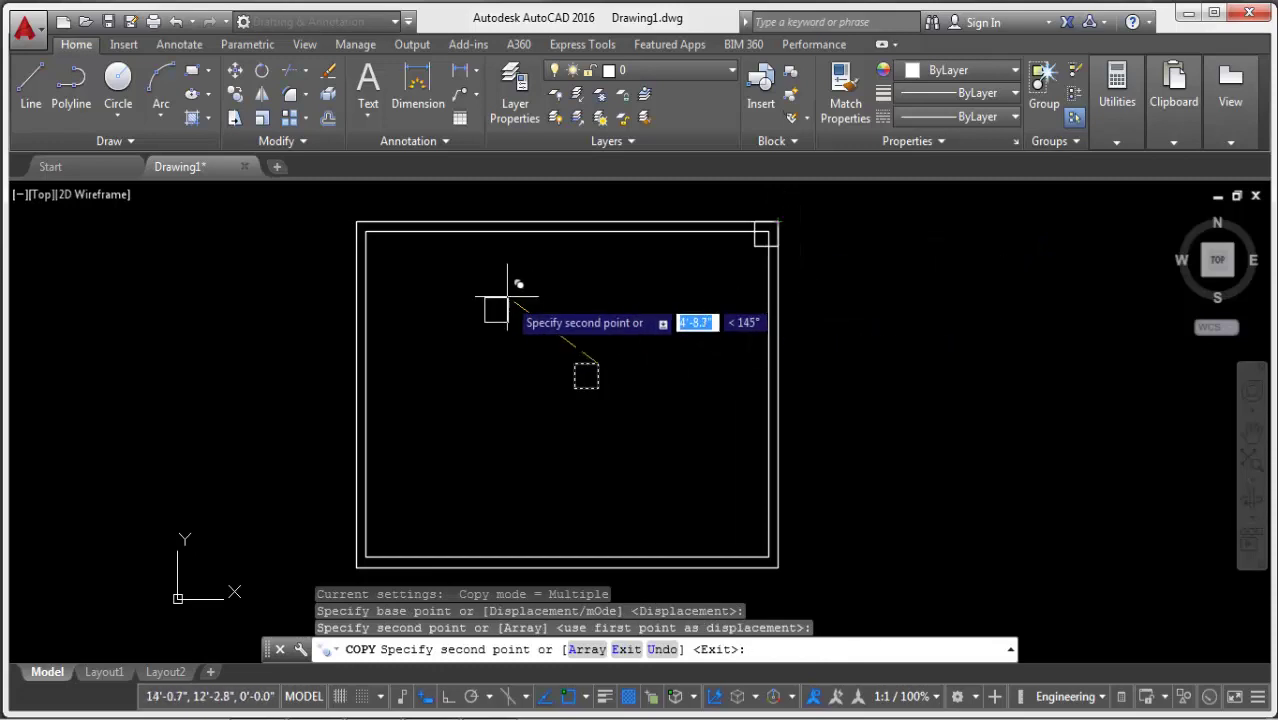
pyautogui.press('Return')
pyautogui.press('Return')
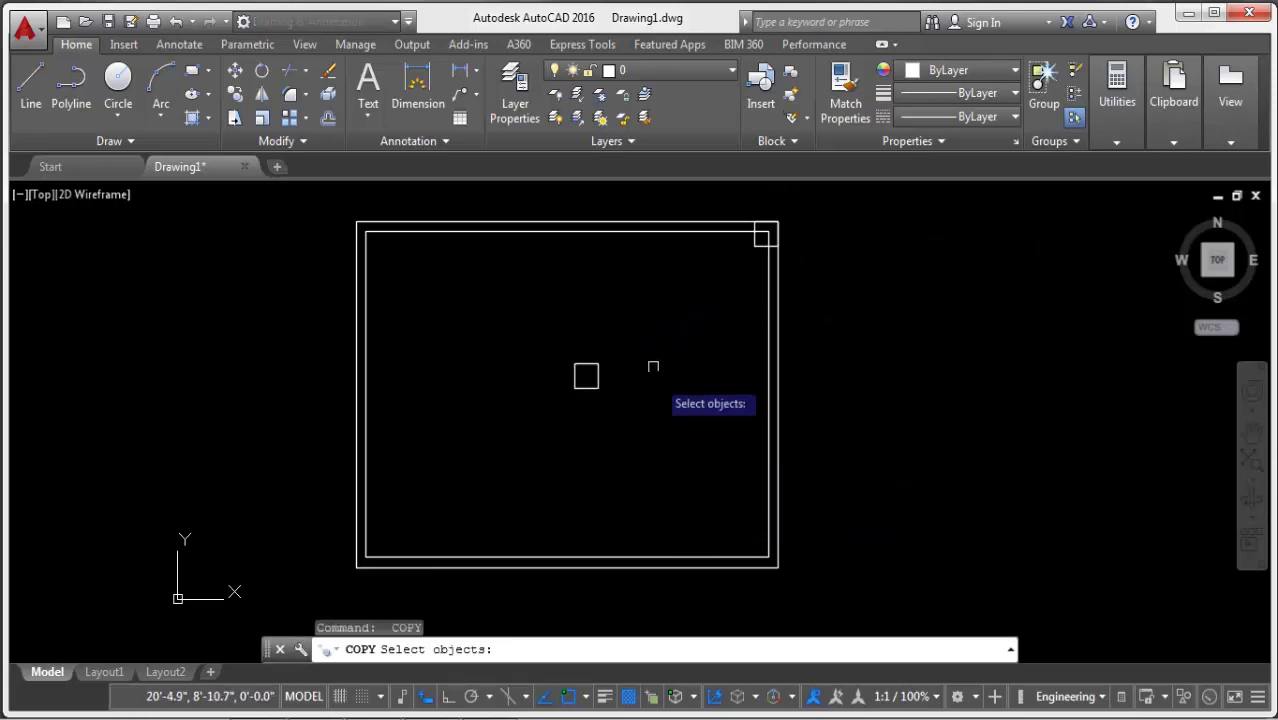
pyautogui.click(650, 322)
pyautogui.click(574, 378)
pyautogui.press('Return')
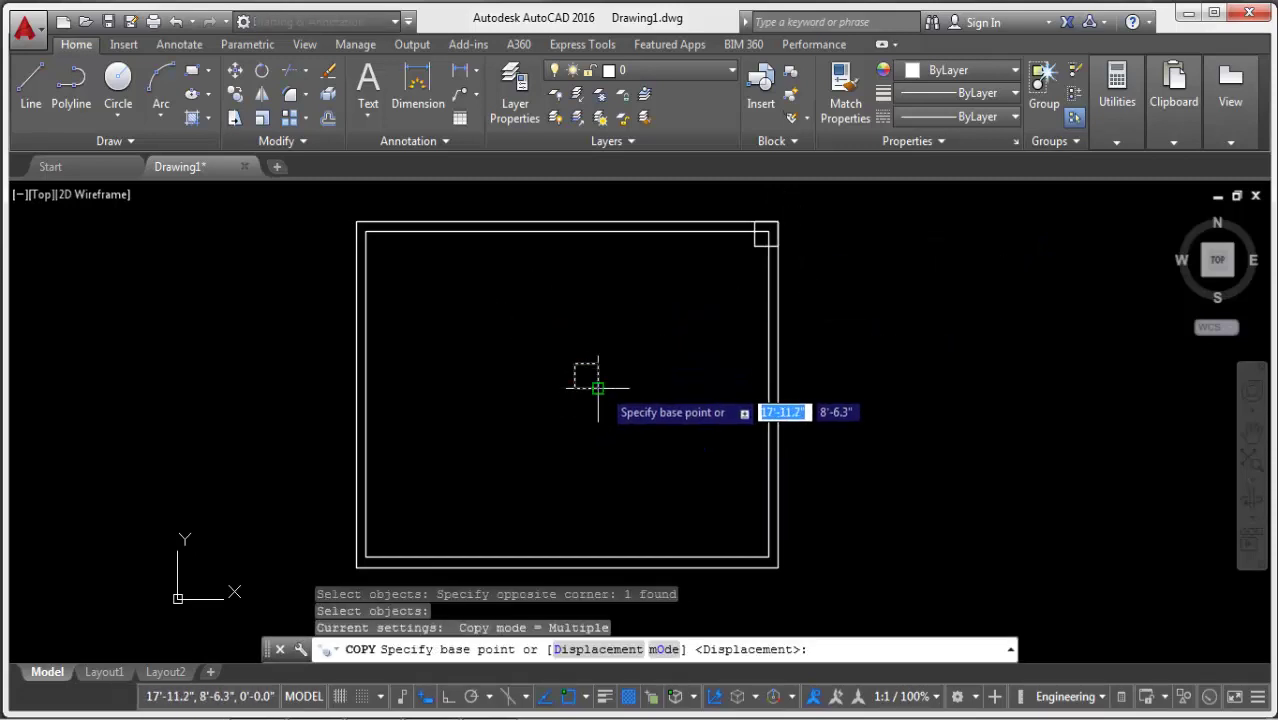
pyautogui.click(597, 387)
pyautogui.click(789, 555)
pyautogui.press('Return')
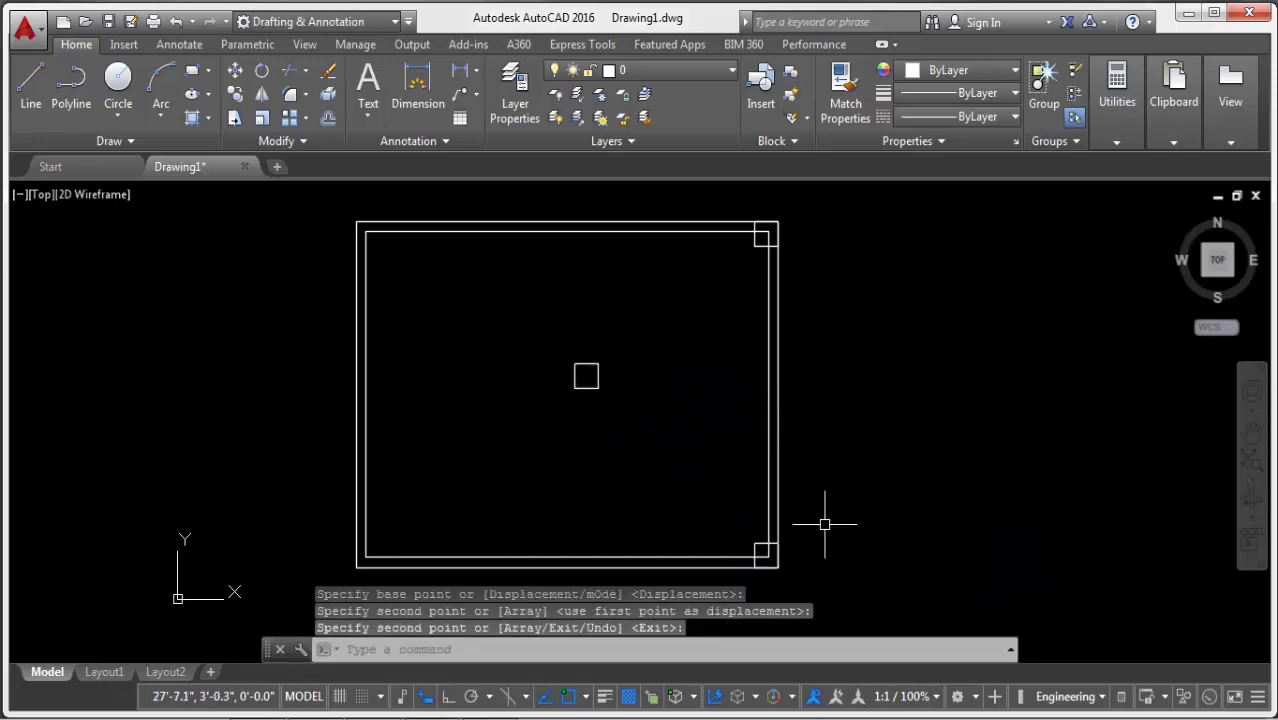
# Delete the original square from the middle of the room.
pyautogui.click(645, 323)
pyautogui.click(521, 408)
pyautogui.press('Delete')
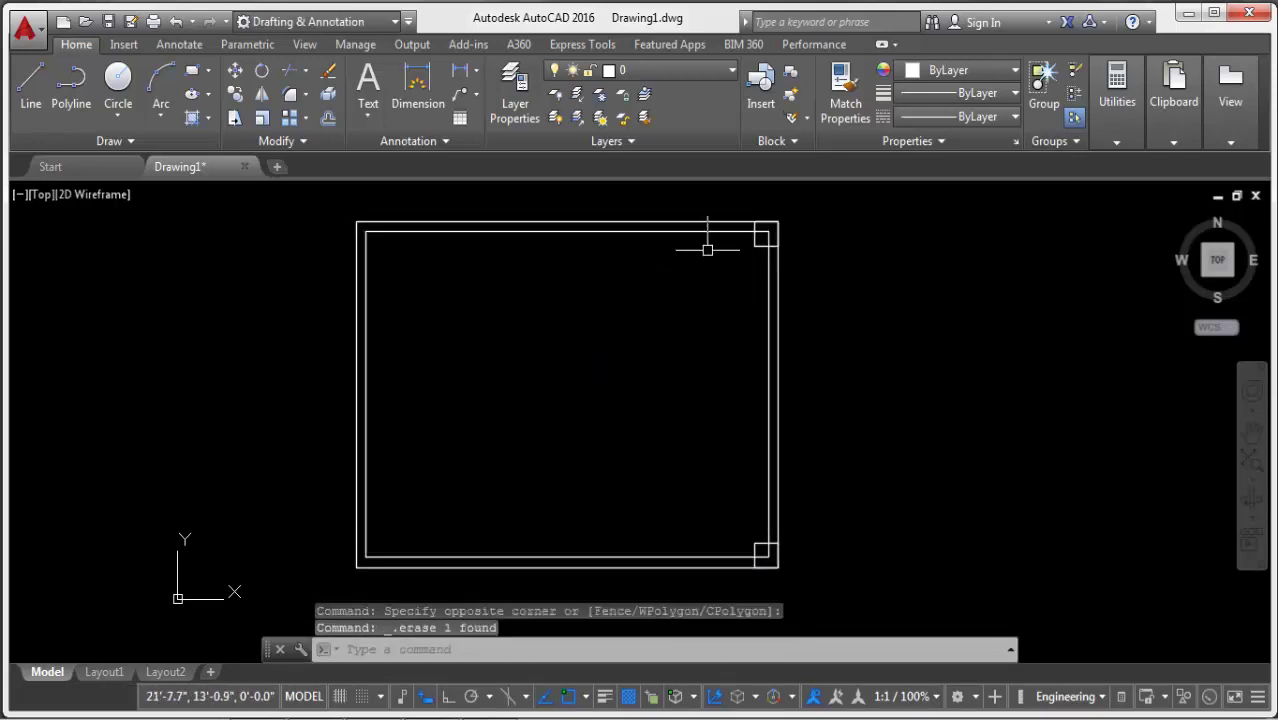
# Mirror the two right corner squares about a vertical centre line to the left corners.
pyautogui.click(753, 246)
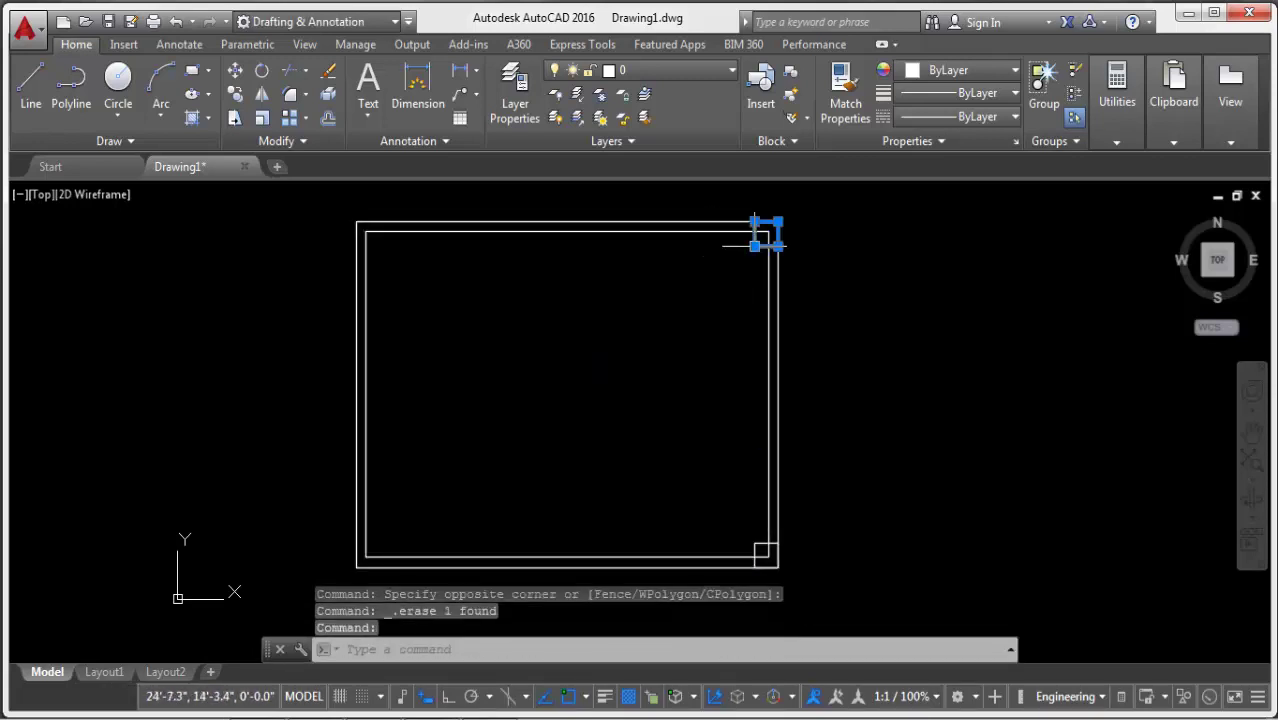
pyautogui.click(755, 545)
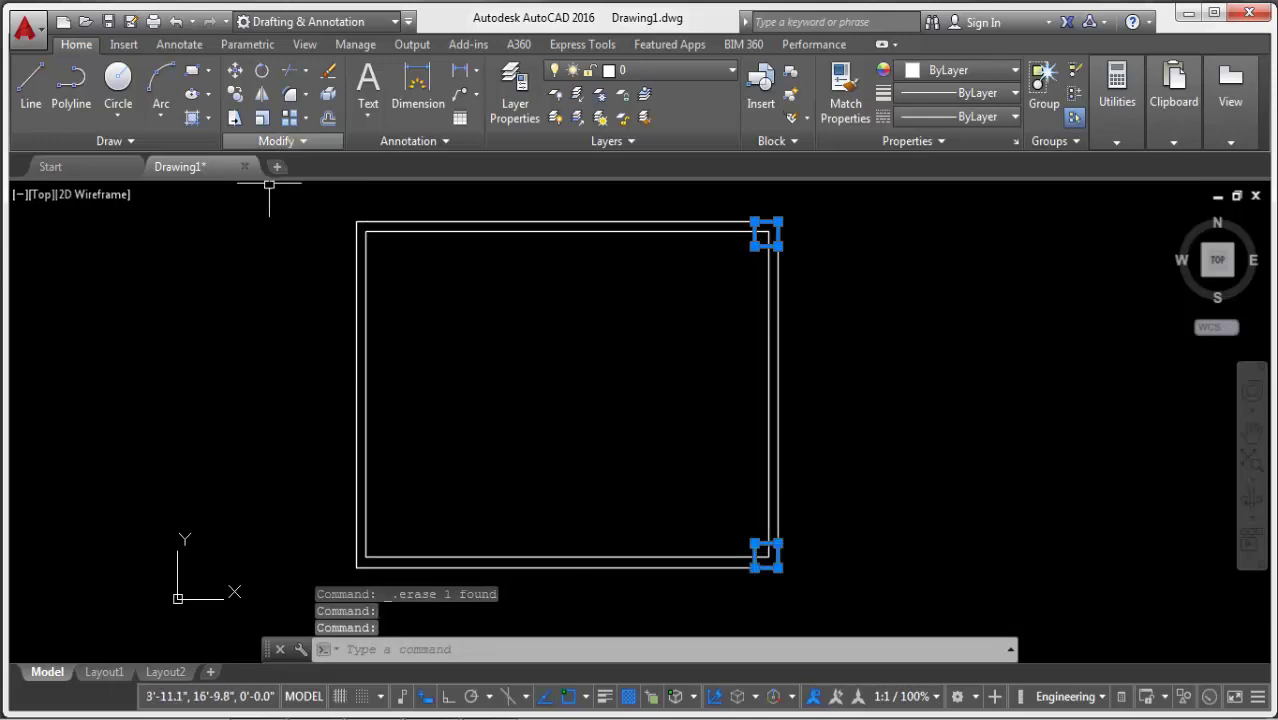
pyautogui.click(261, 93)
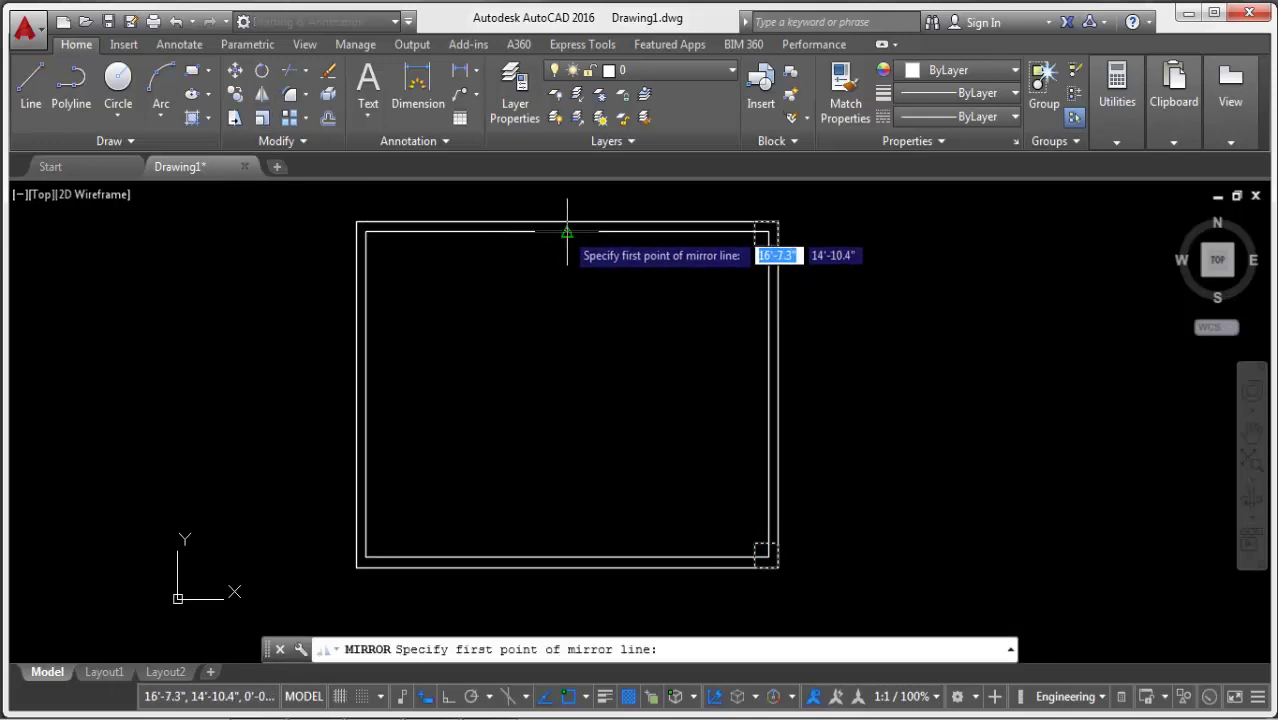
pyautogui.click(568, 232)
pyautogui.press('F8')
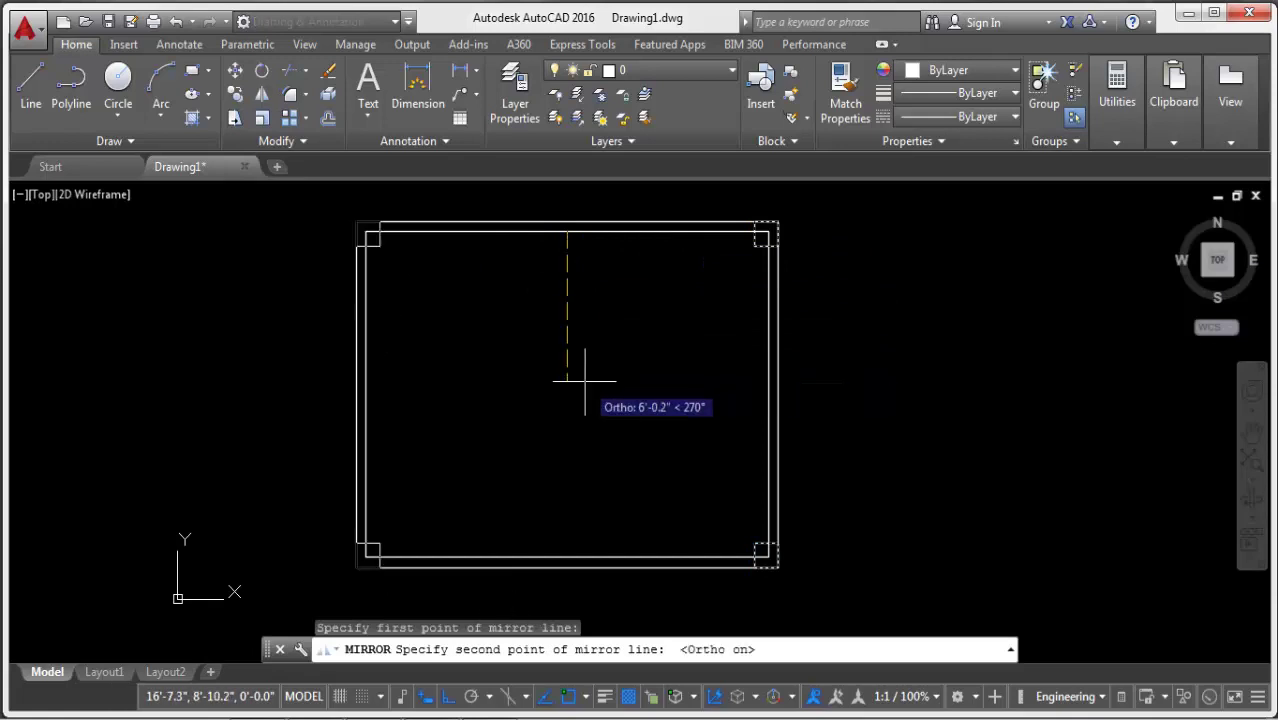
pyautogui.click(586, 380)
pyautogui.press('Return')
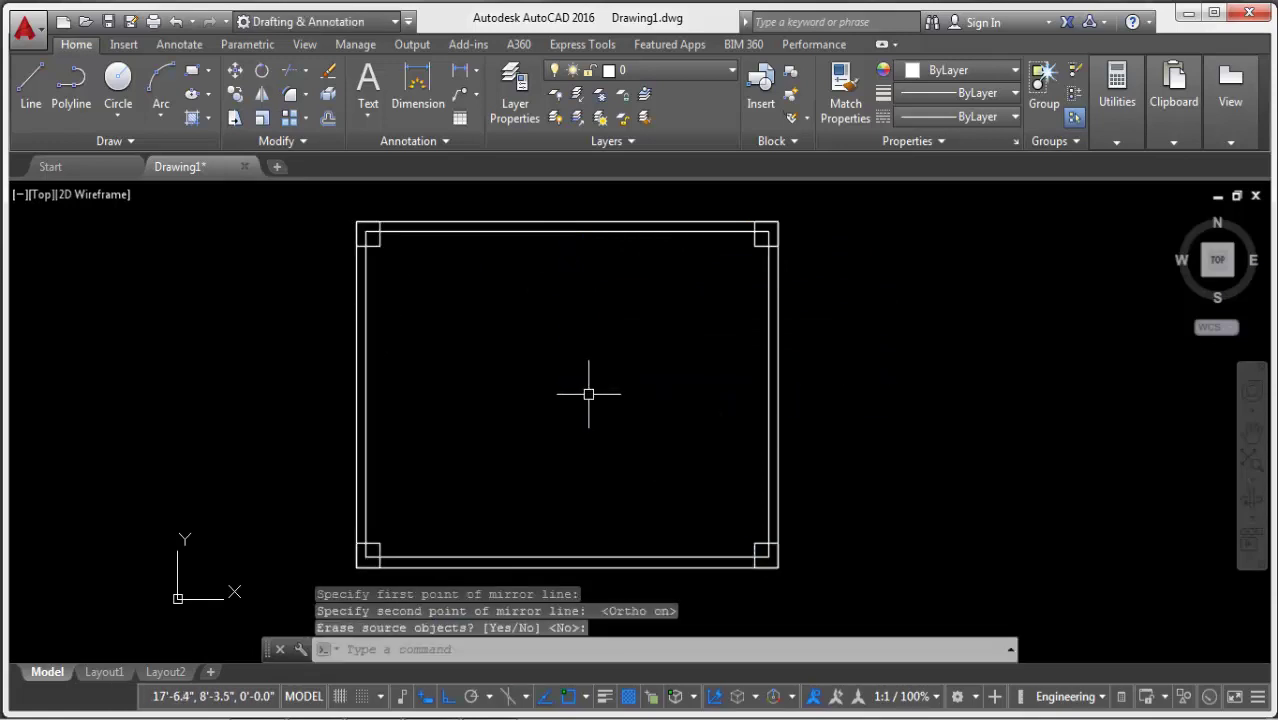
pyautogui.write('tr')
pyautogui.press('Return')
pyautogui.press('Return')
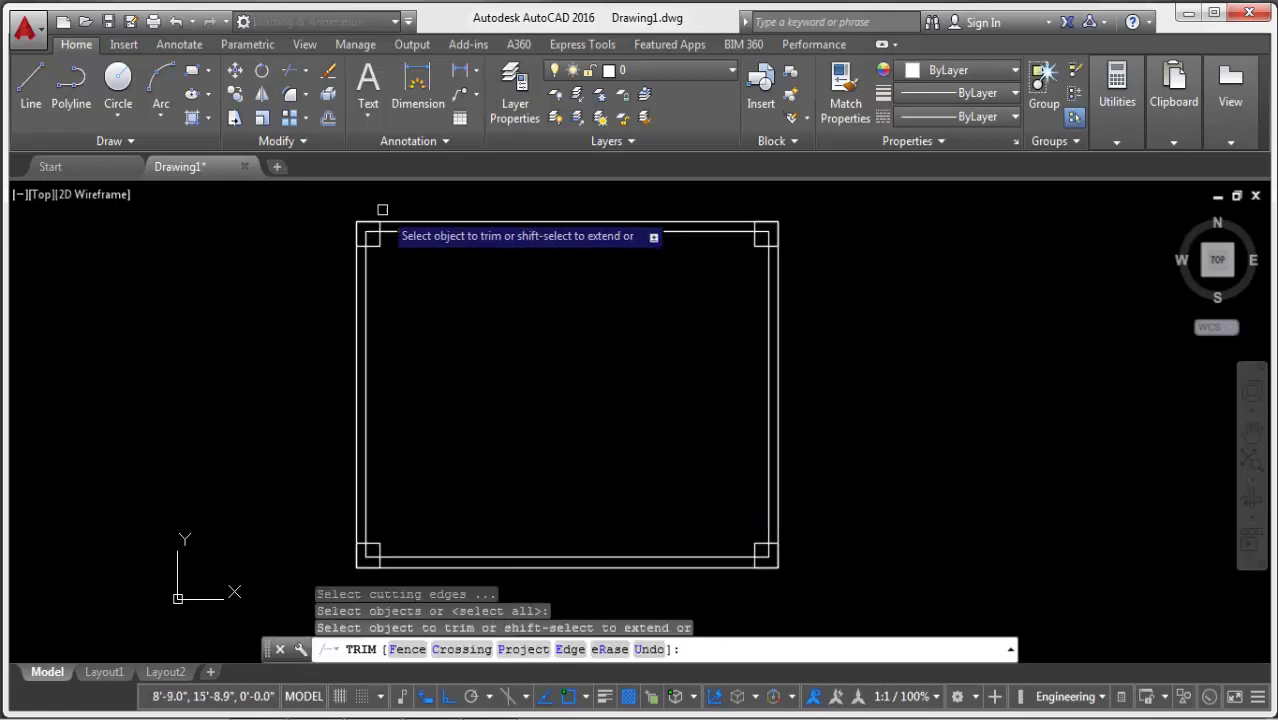
# Trim the wall lines running through each corner column square.
pyautogui.scroll(2, 371, 234)
pyautogui.scroll(2, 357, 235)
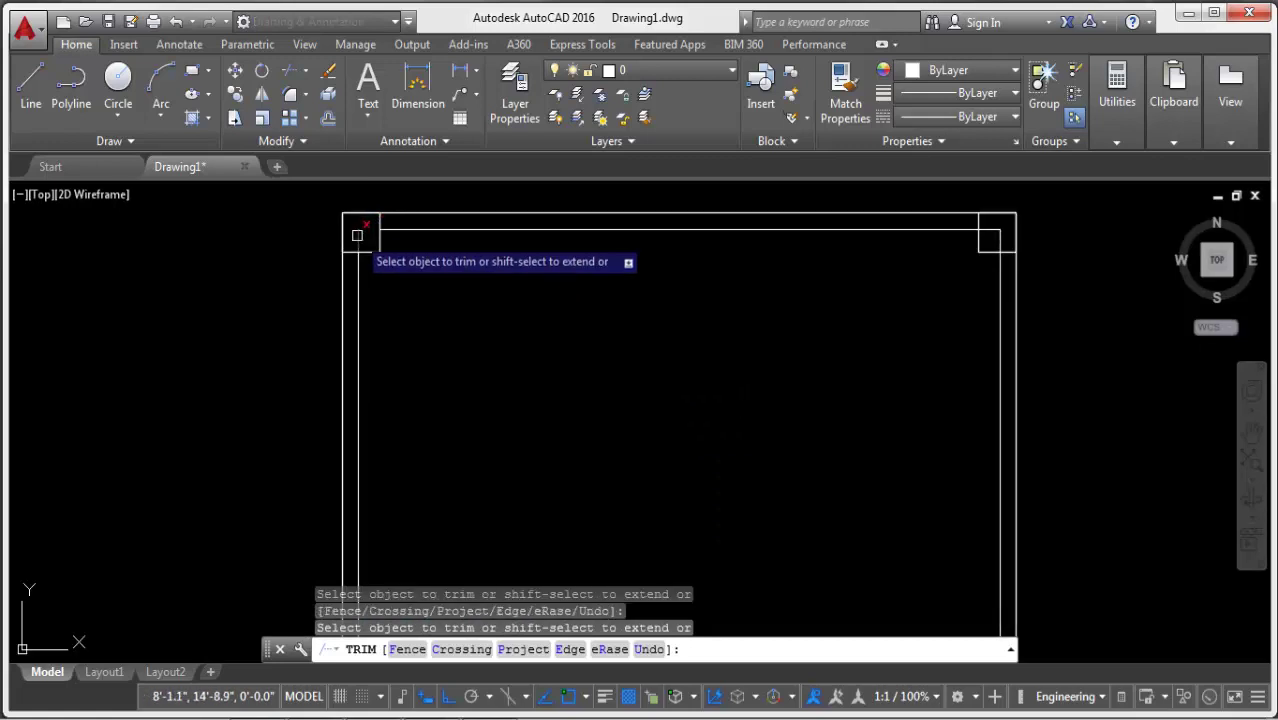
pyautogui.click(993, 237)
pyautogui.click(995, 242)
pyautogui.scroll(-2, 619, 257)
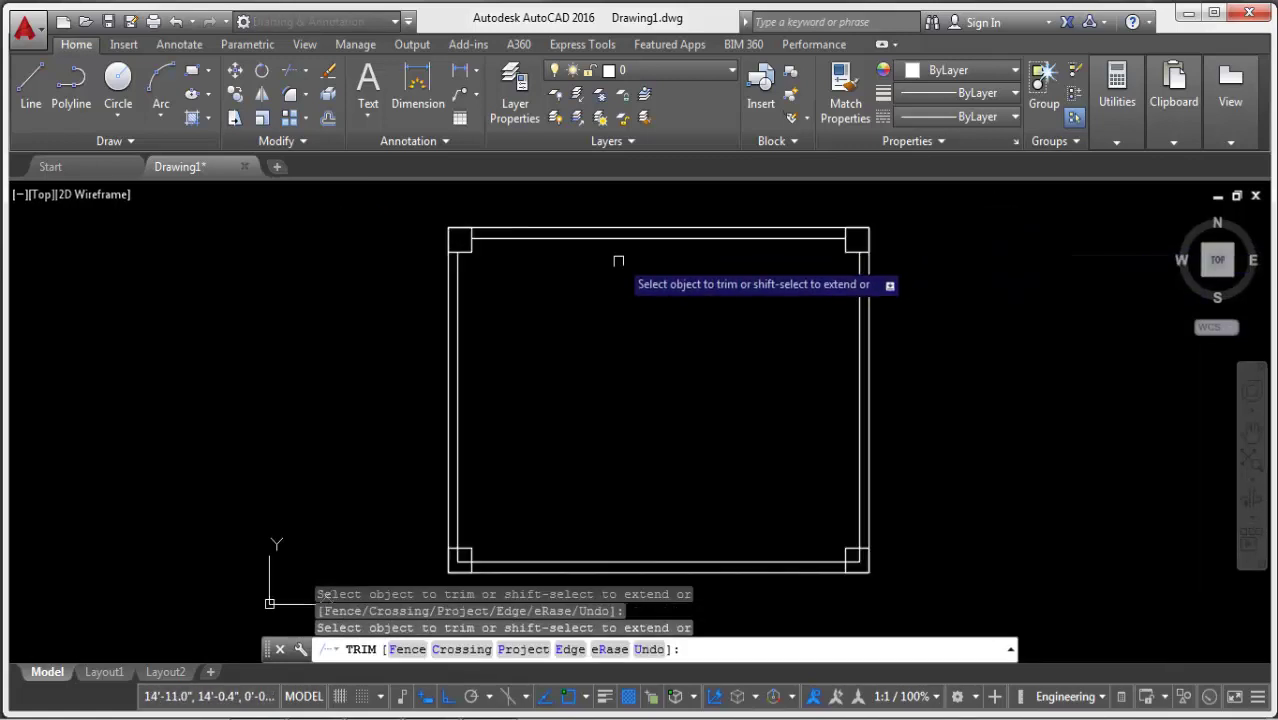
pyautogui.scroll(-2, 491, 400)
pyautogui.scroll(4, 517, 478)
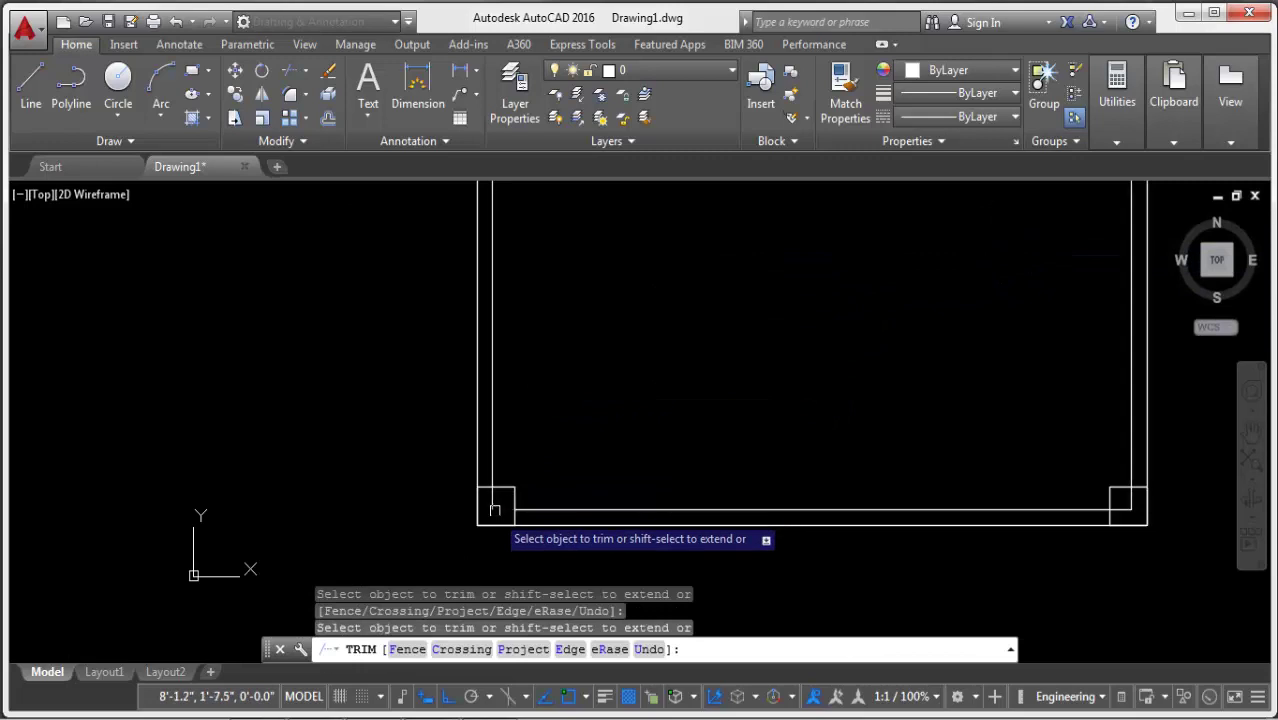
pyautogui.click(494, 513)
pyautogui.click(494, 500)
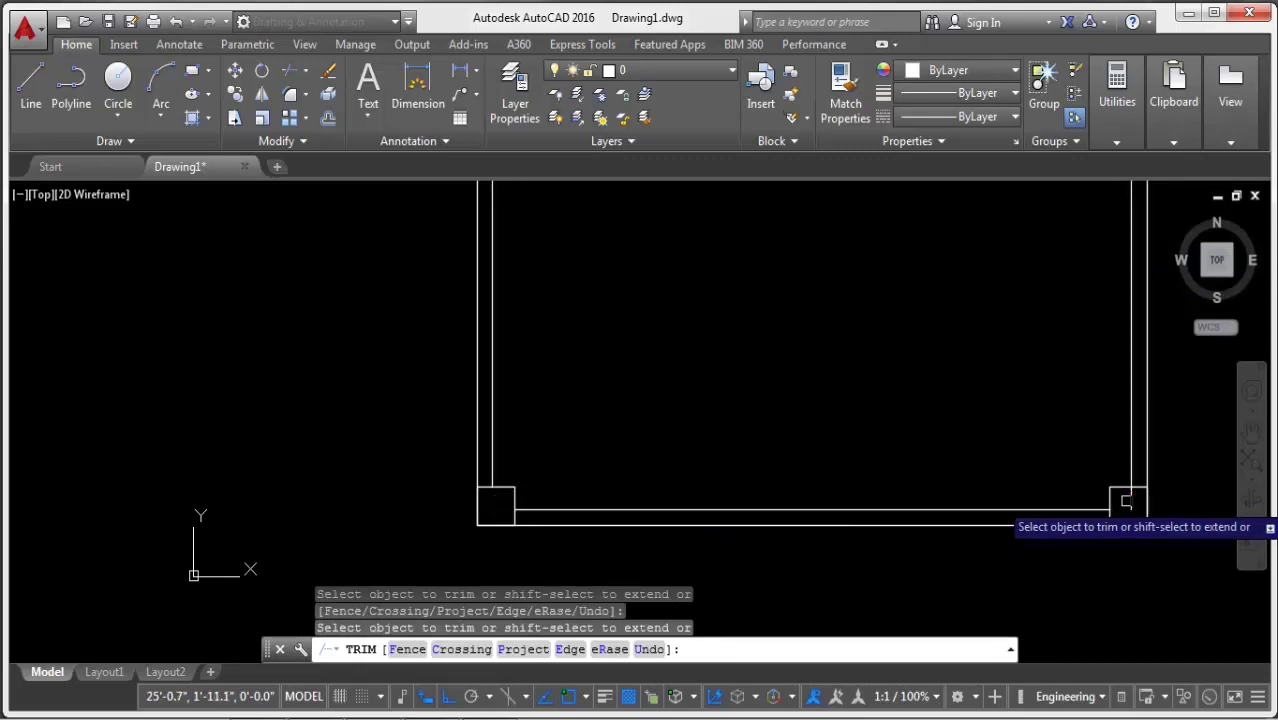
pyautogui.scroll(-4, 958, 500)
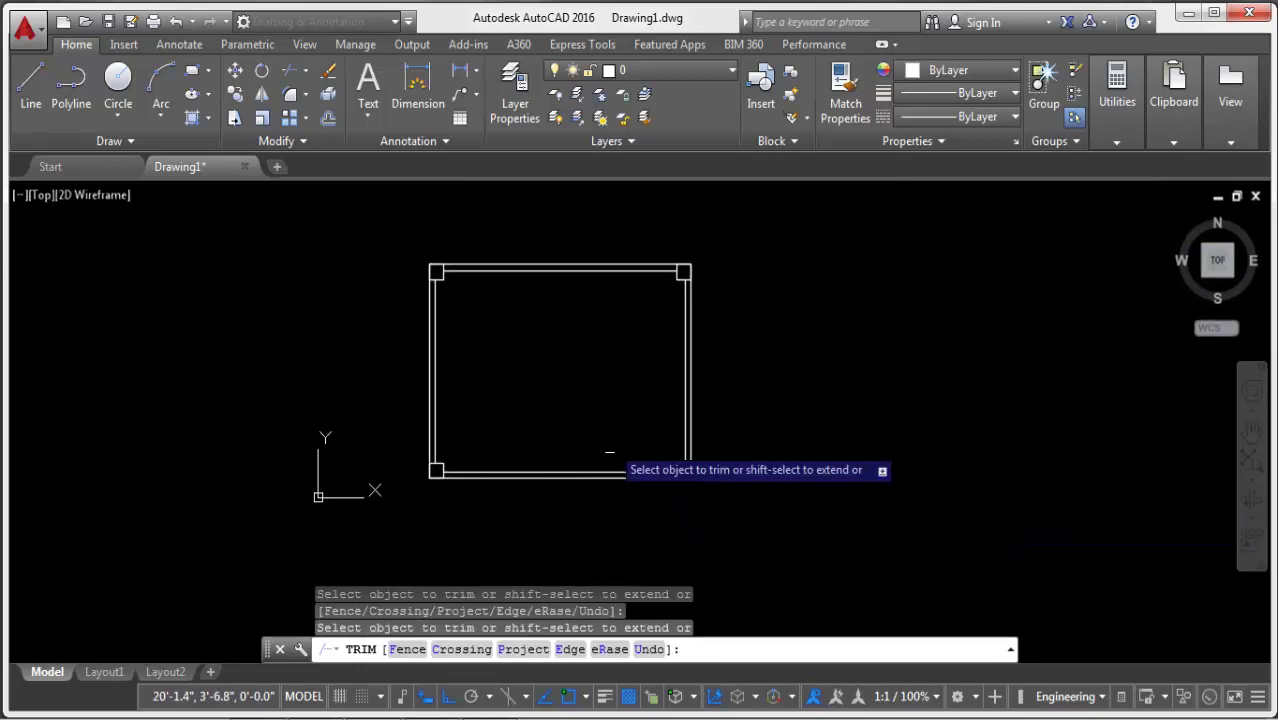
pyautogui.scroll(2, 771, 422)
pyautogui.press('Escape')
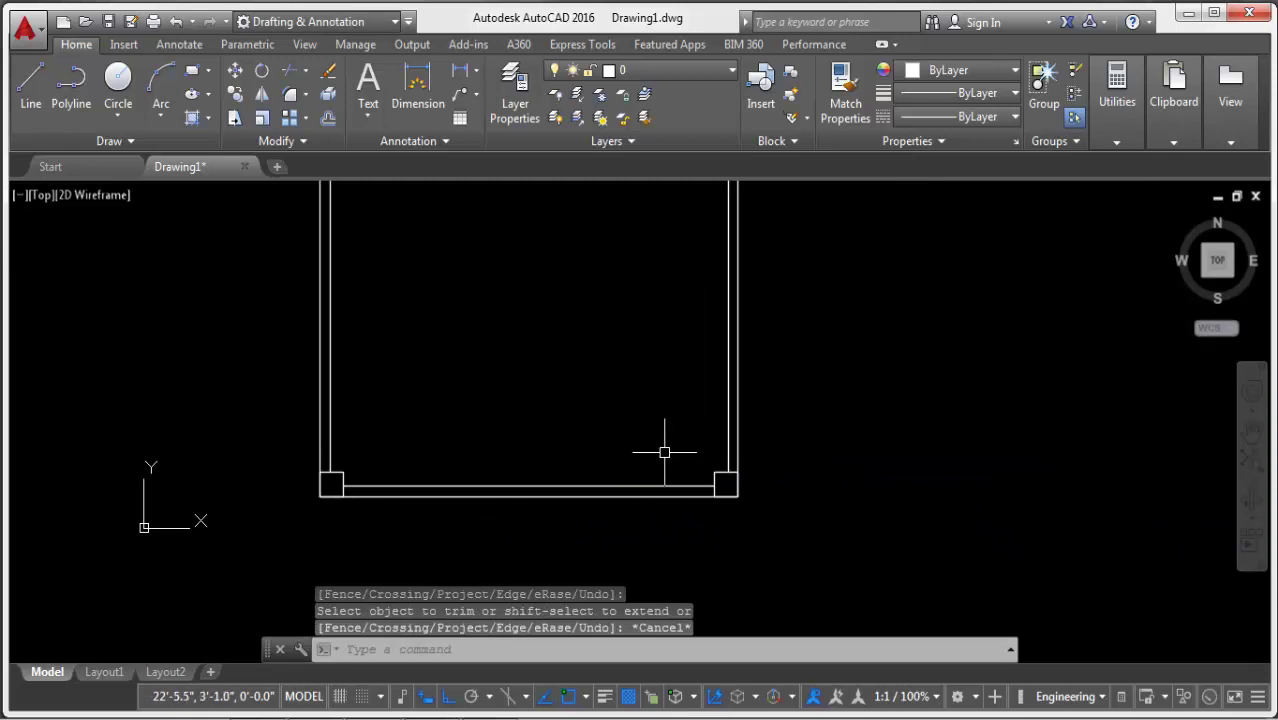
# Zoom out to check the whole frame and cancel the stray D entry.
pyautogui.scroll(-2, 610, 462)
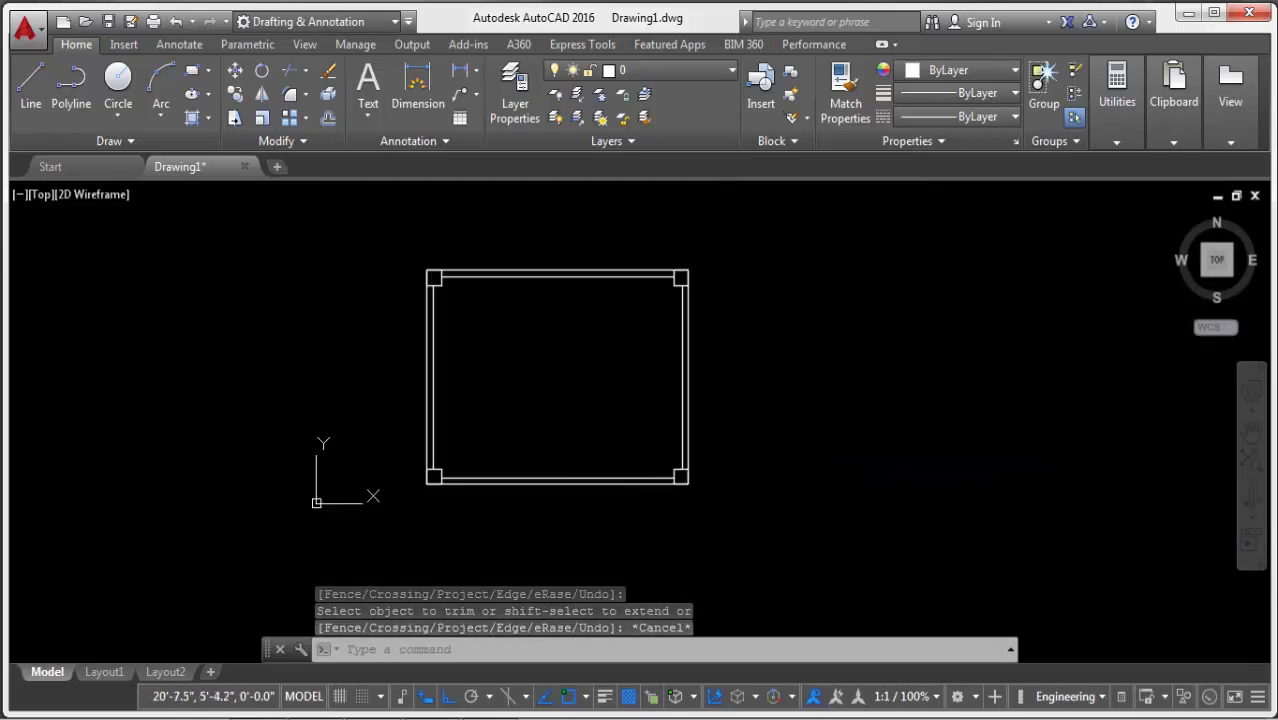
pyautogui.scroll(2, 616, 468)
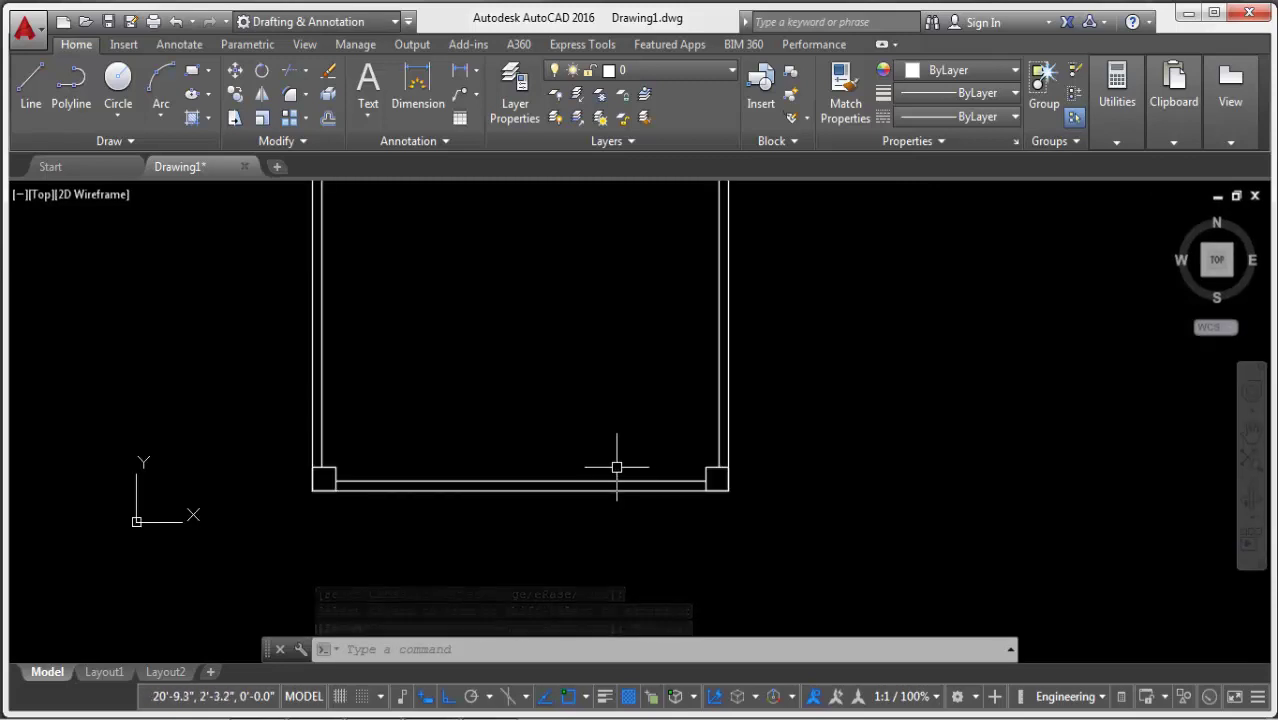
pyautogui.write('D')
pyautogui.press('Escape')
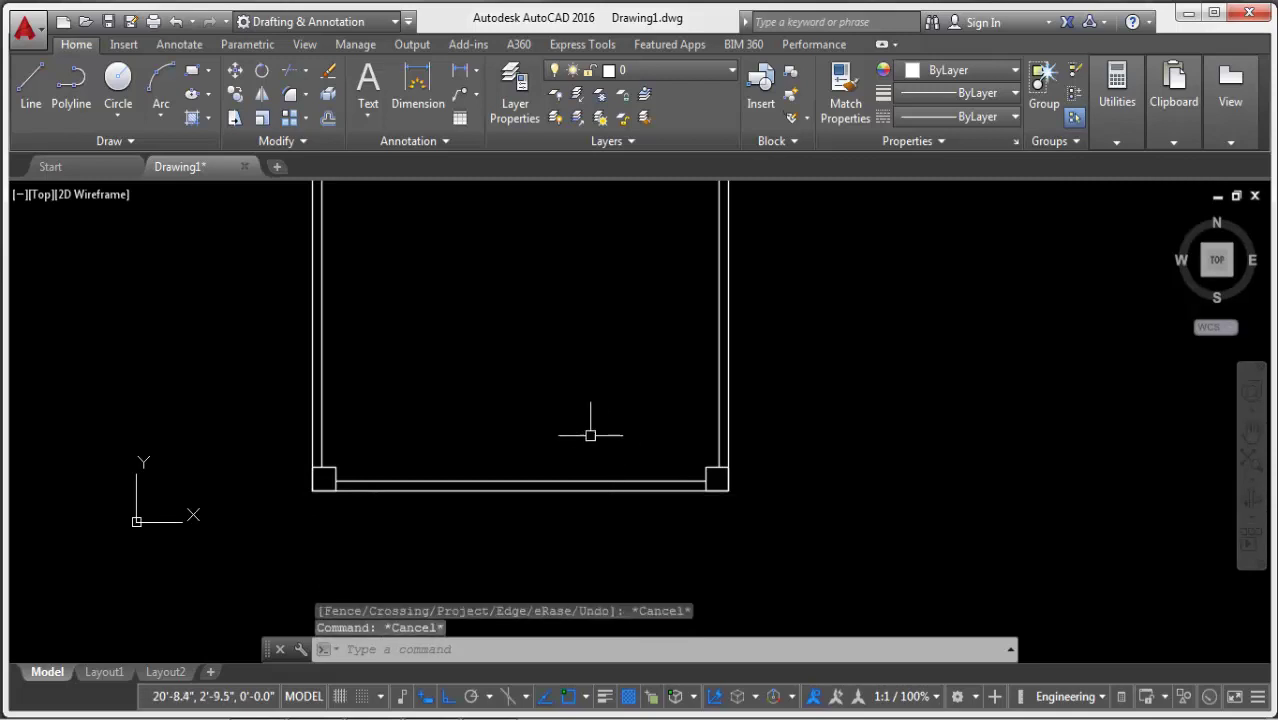
# Draw a vertical guide line down through the bottom wall beside the bottom-right column.
pyautogui.write('l')
pyautogui.press('Return')
pyautogui.scroll(1, 699, 485)
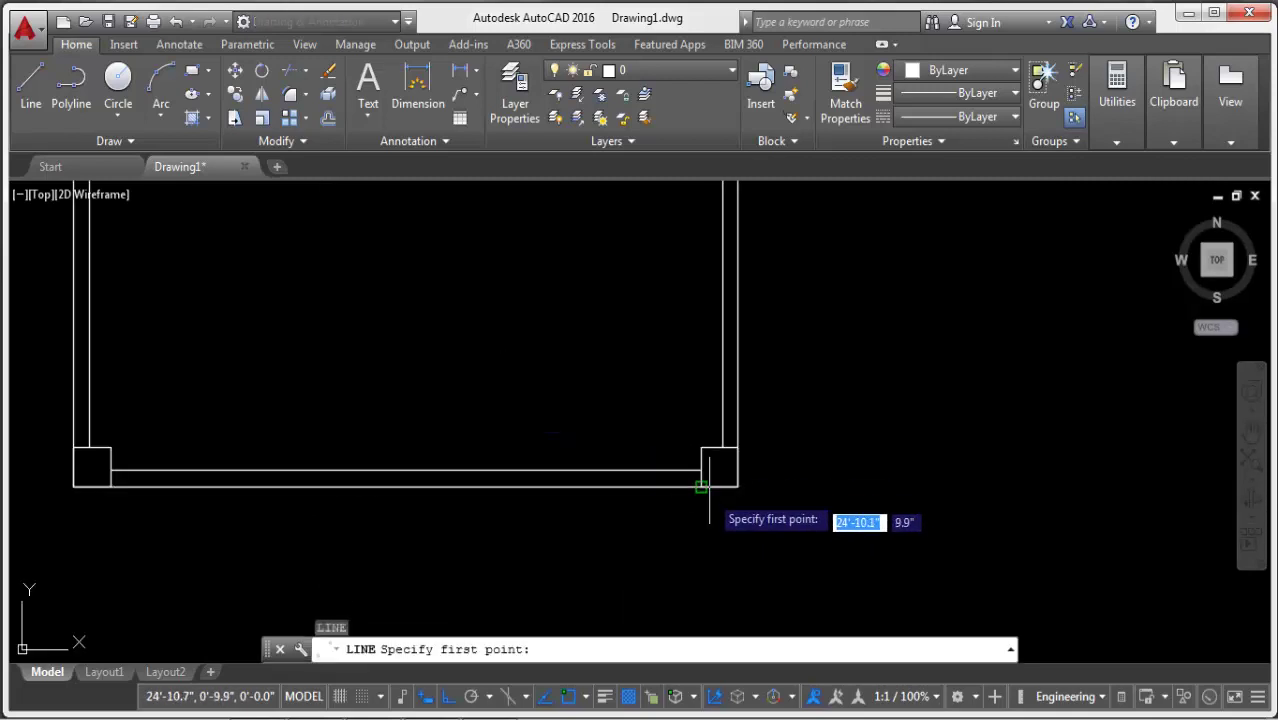
pyautogui.scroll(2, 699, 455)
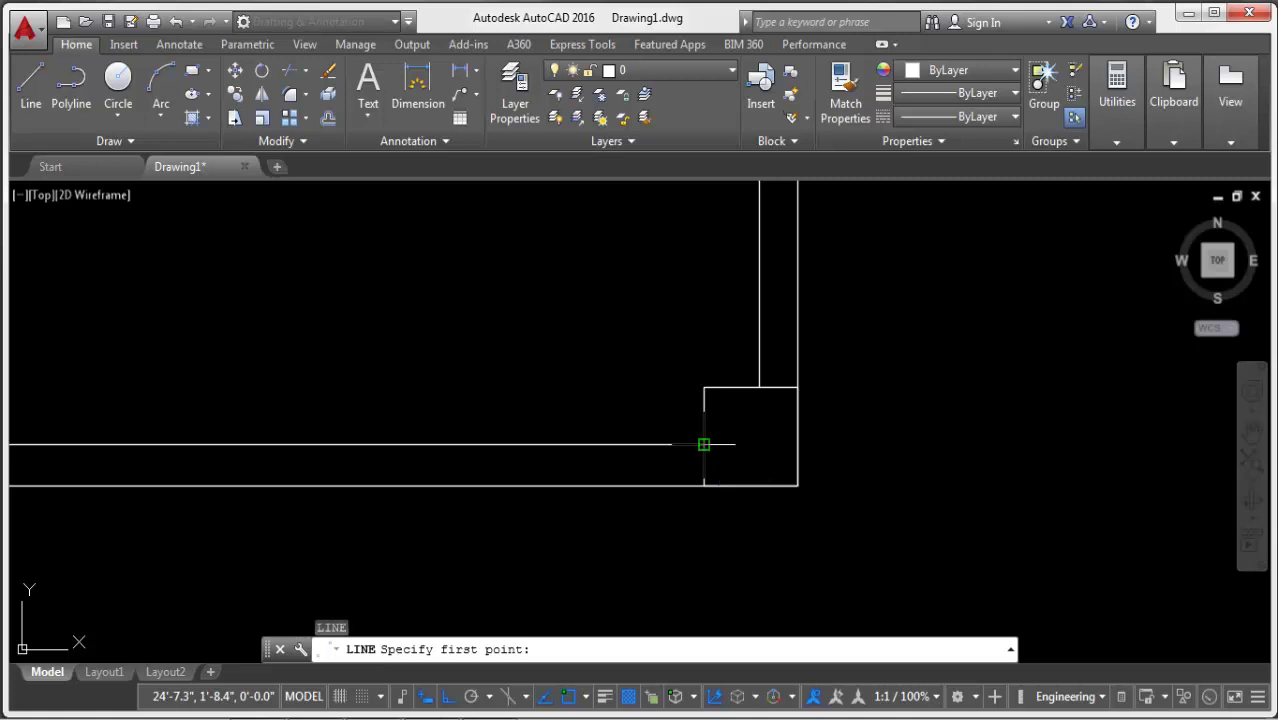
pyautogui.press('Escape')
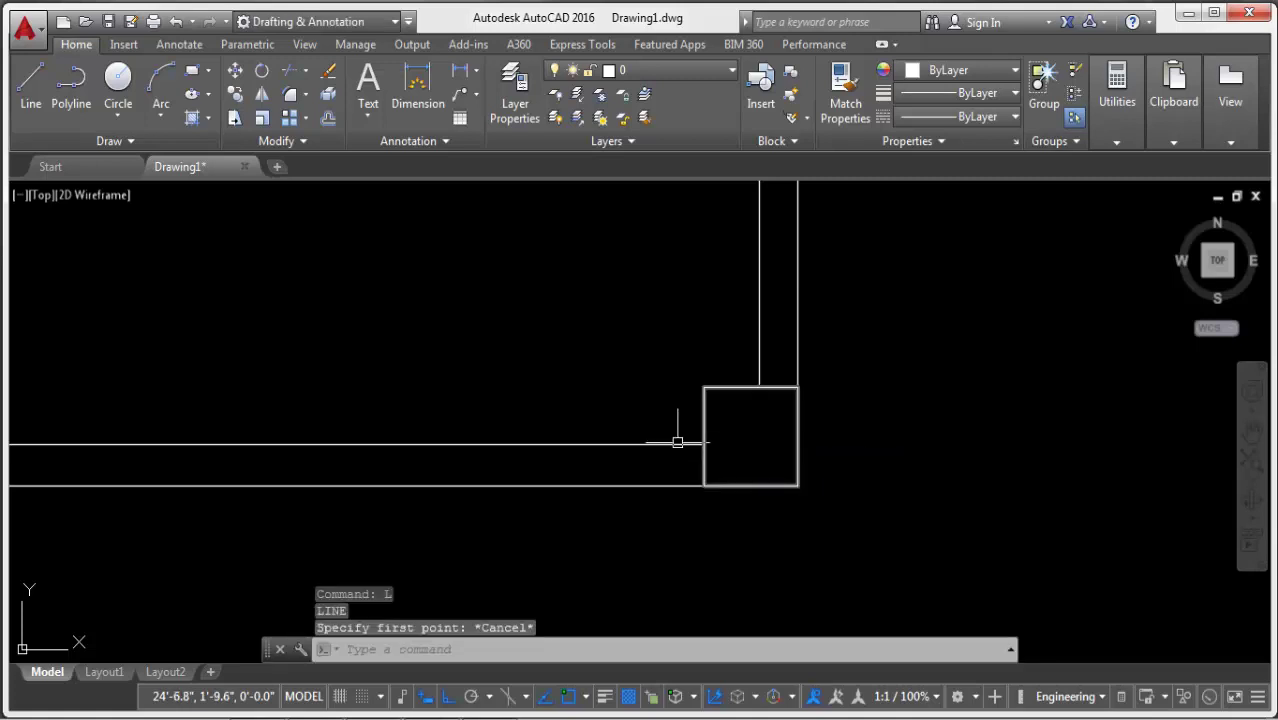
pyautogui.press('Return')
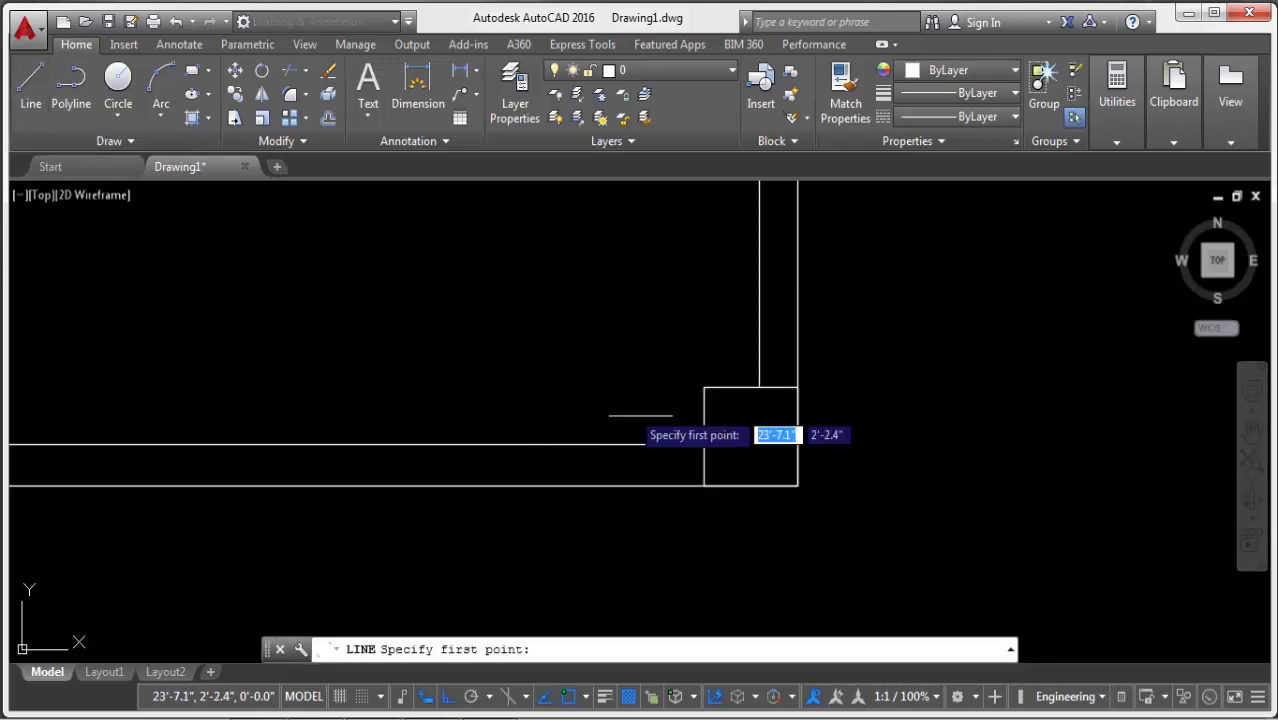
pyautogui.click(703, 444)
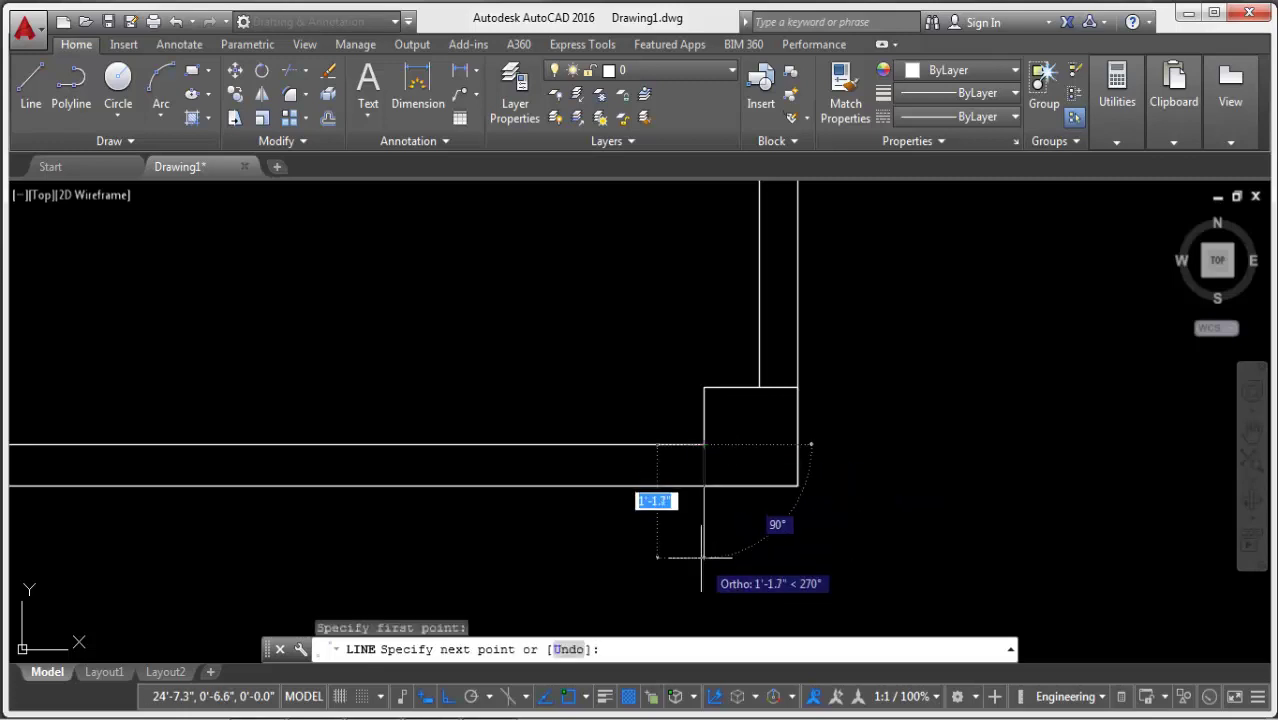
pyautogui.click(703, 557)
pyautogui.press('Return')
# Offset the guide line 3' to the left.
pyautogui.press('Return')
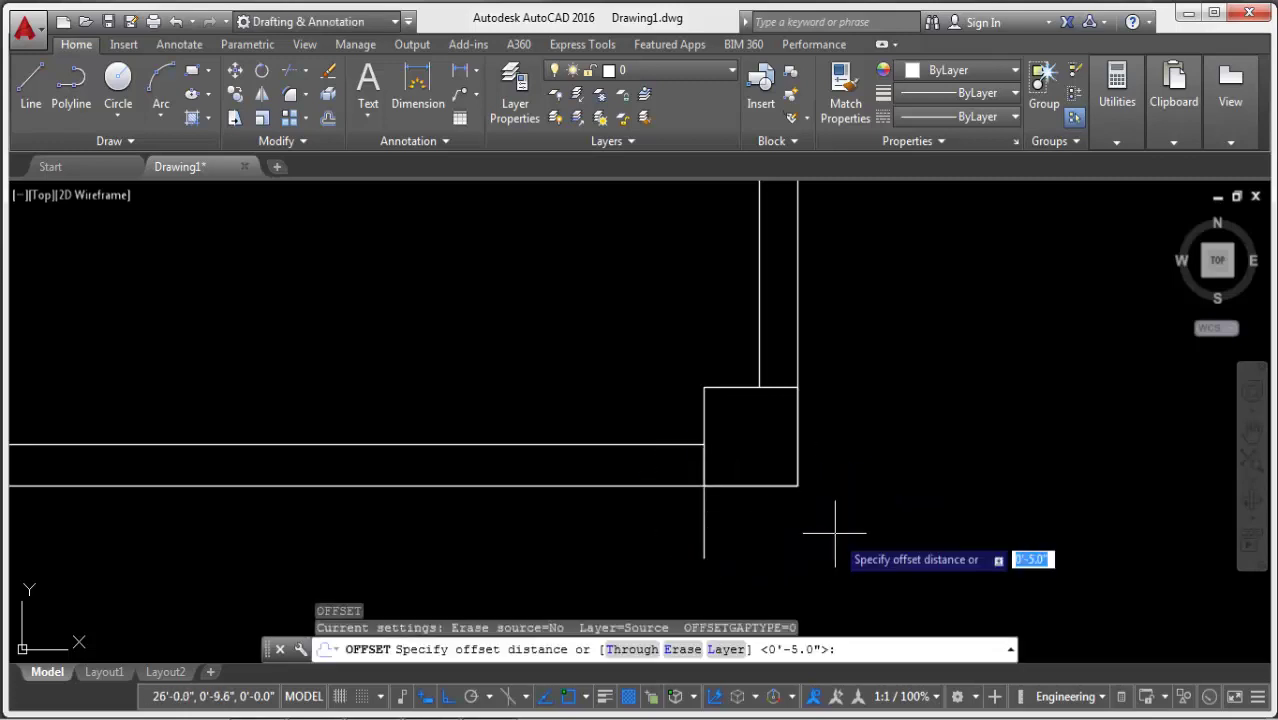
pyautogui.write('3')
pyautogui.press('Return')
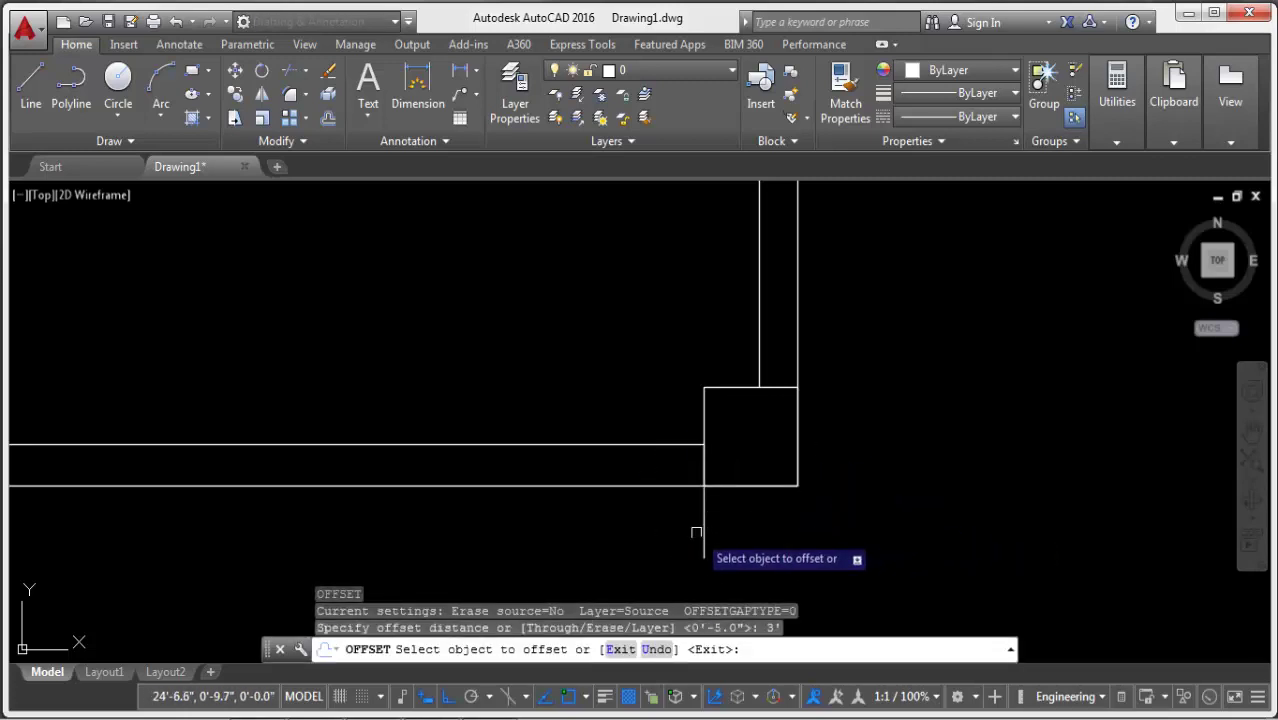
pyautogui.click(704, 533)
pyautogui.click(686, 515)
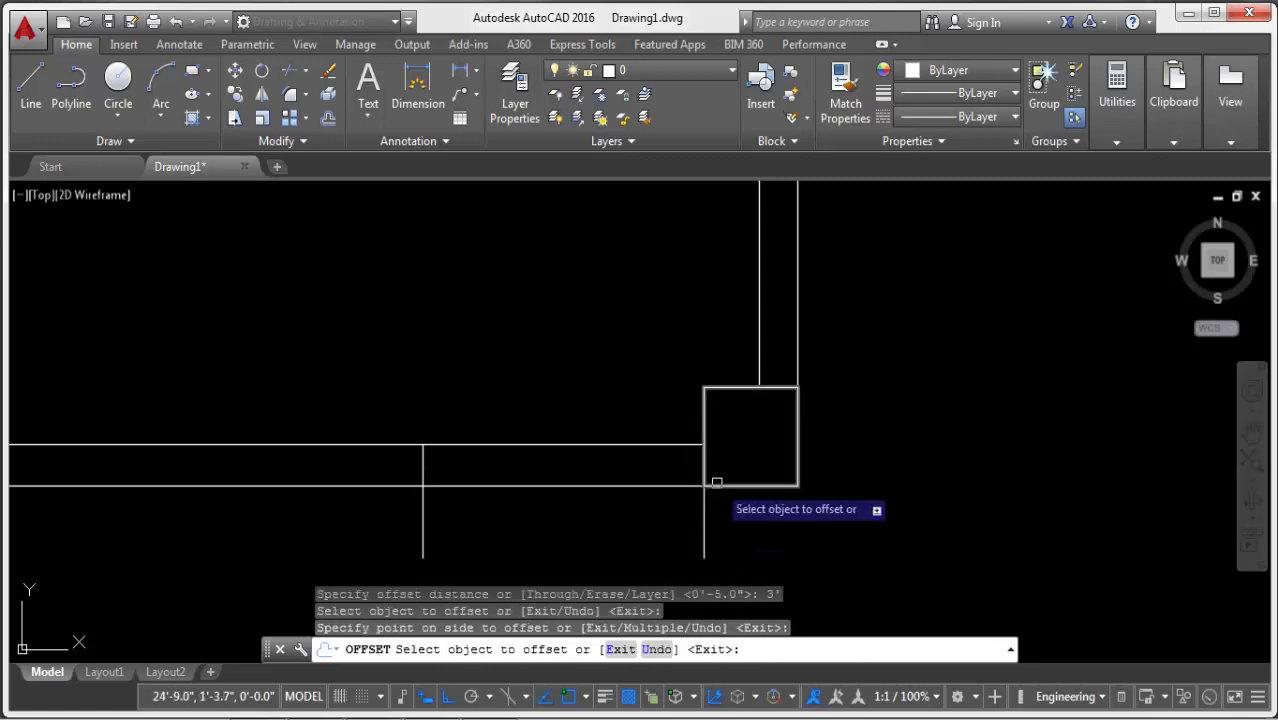
pyautogui.press('Escape')
pyautogui.press('Escape')
# Trim away the wall lines between the guides and the leftover guide line.
pyautogui.write('tr')
pyautogui.press('Return')
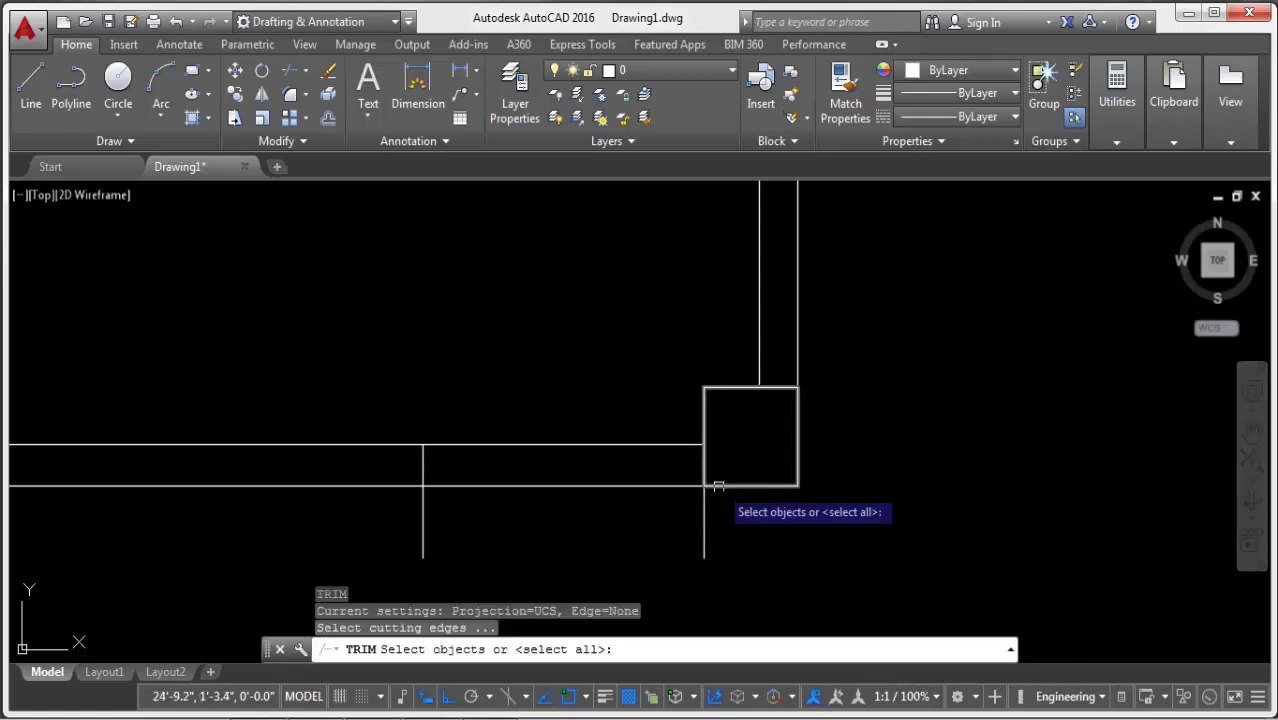
pyautogui.press('Return')
pyautogui.click(622, 414)
pyautogui.click(594, 491)
pyautogui.click(450, 497)
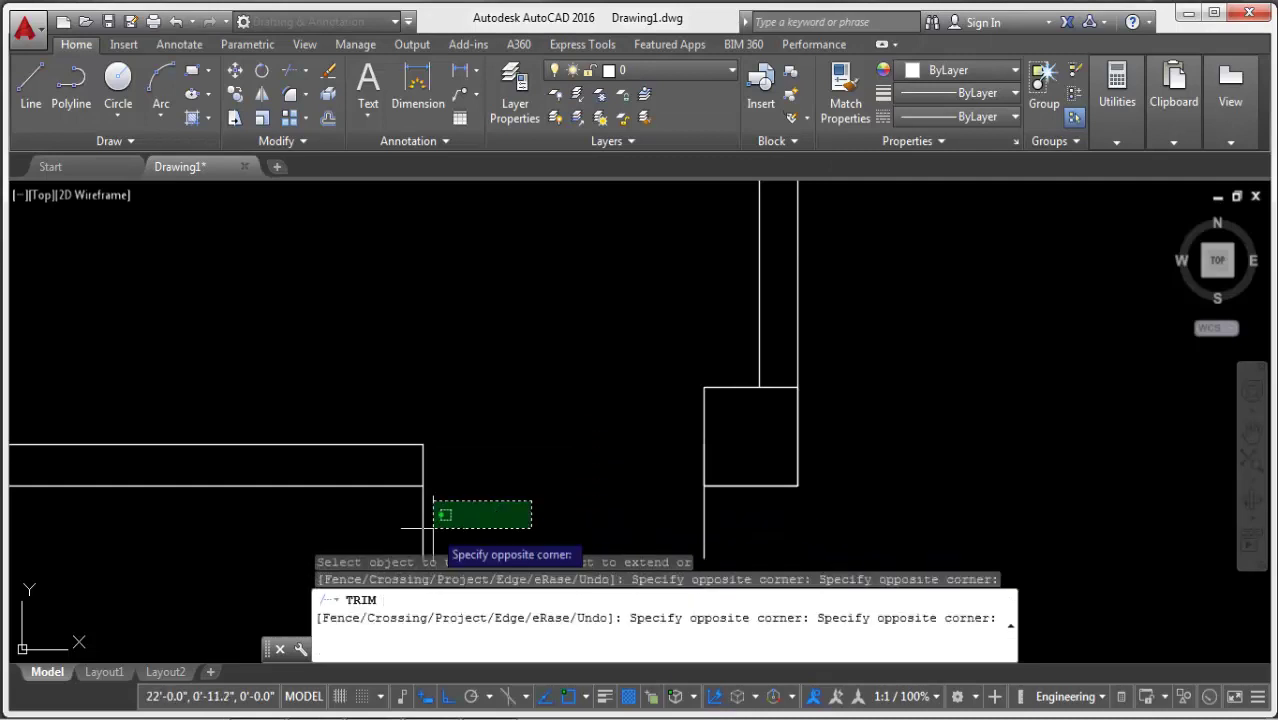
pyautogui.click(418, 524)
pyautogui.scroll(-4, 887, 502)
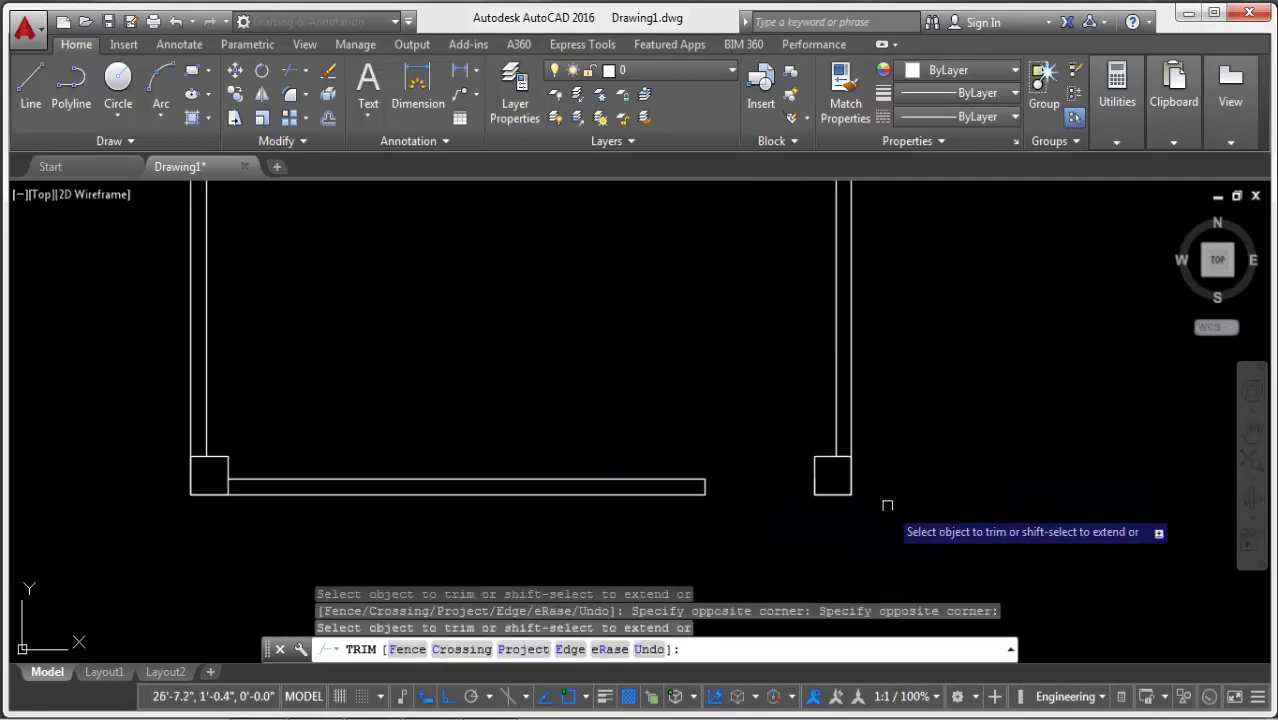
pyautogui.scroll(-2, 842, 525)
pyautogui.moveTo(842, 525); pyautogui.dragTo(835, 547, button='middle')
pyautogui.press('Return')
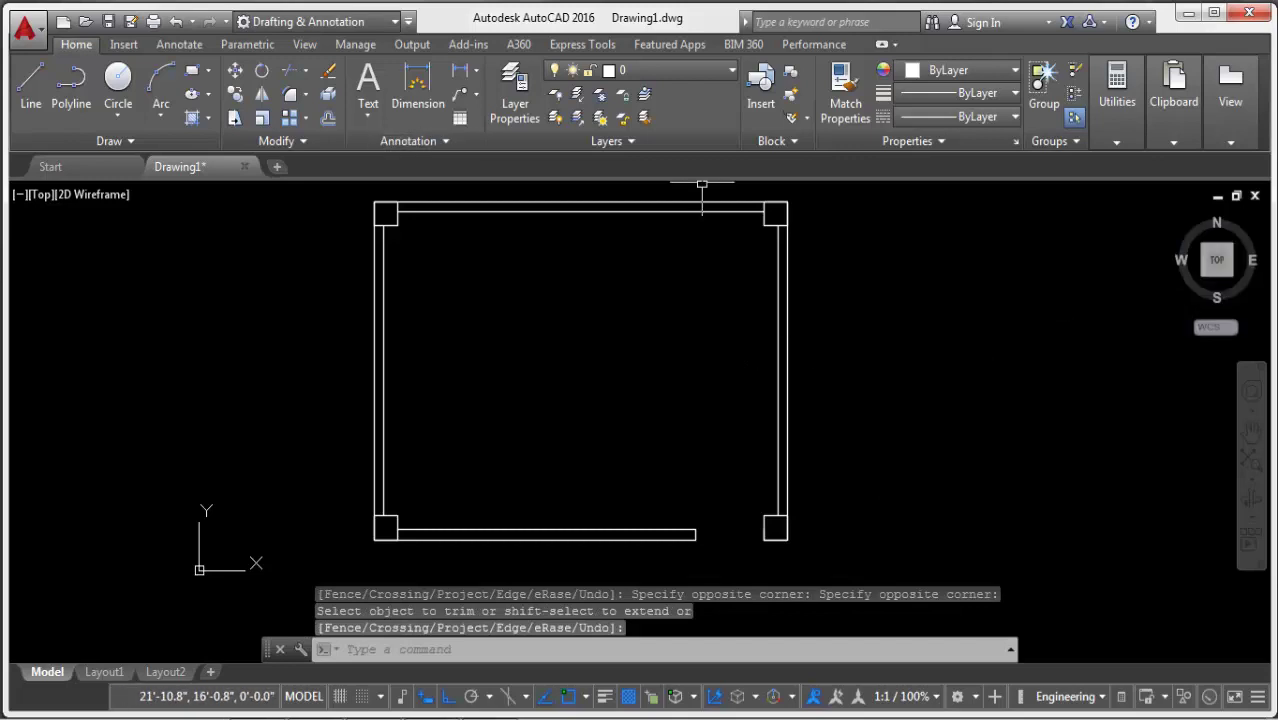
pyautogui.write('rec')
pyautogui.press('Return')
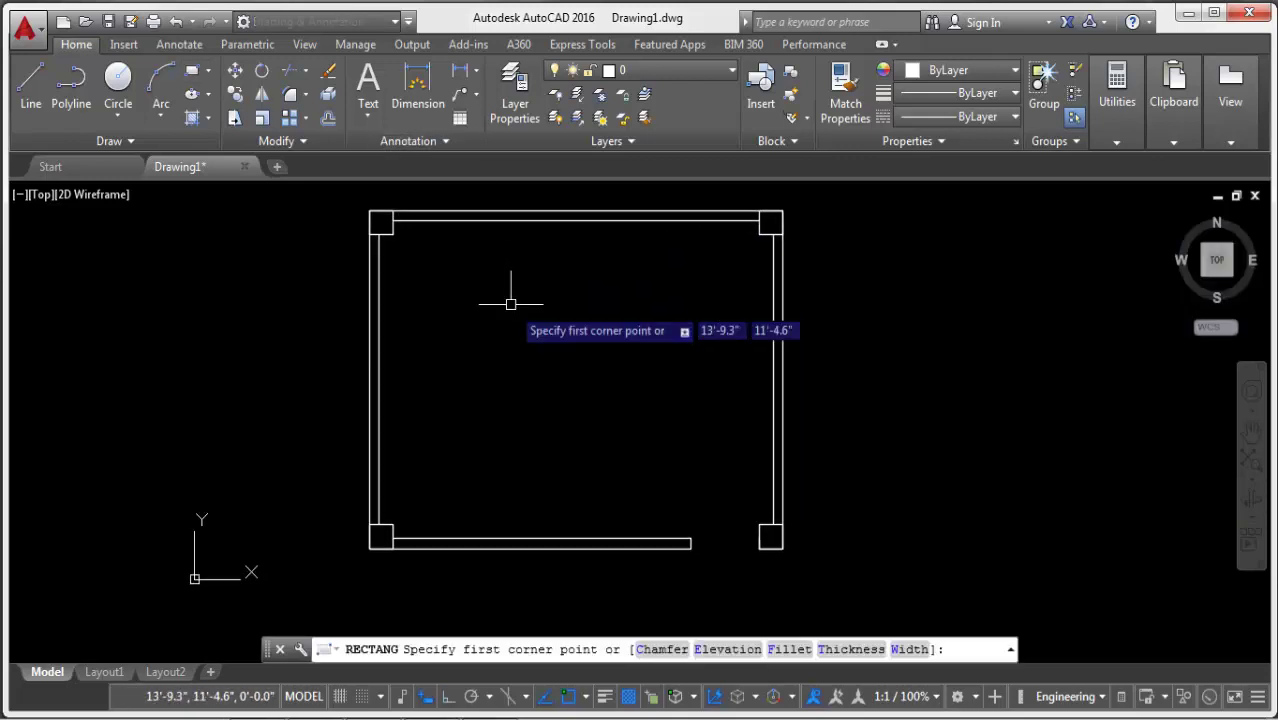
# Open the Layer Properties Manager and add three new layers.
pyautogui.press('Escape')
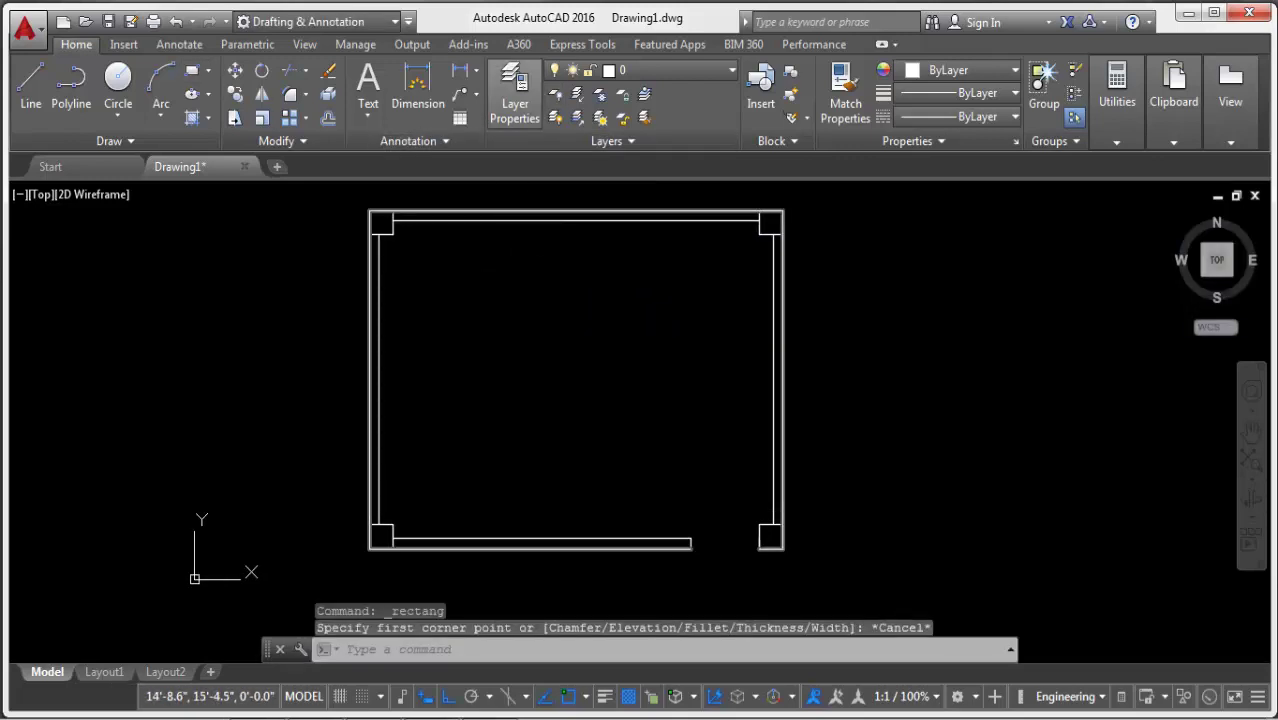
pyautogui.click(515, 95)
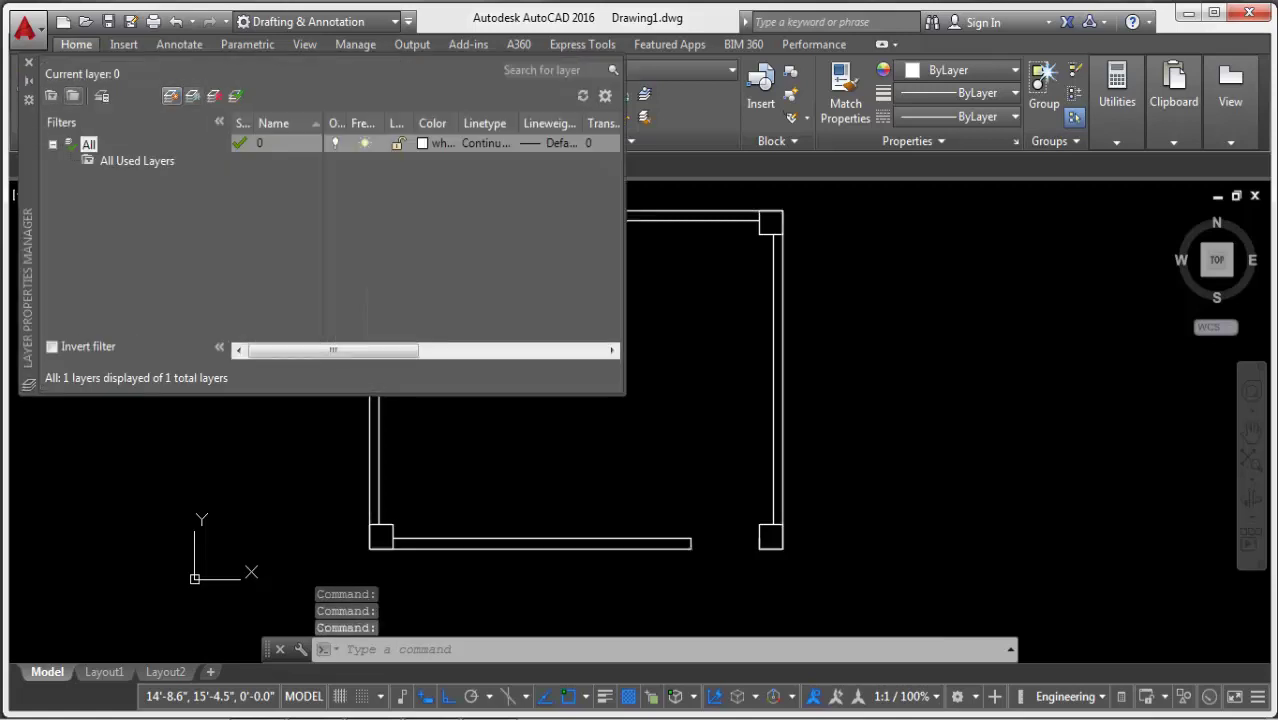
pyautogui.click(171, 95)
pyautogui.click(171, 95)
pyautogui.click(171, 95)
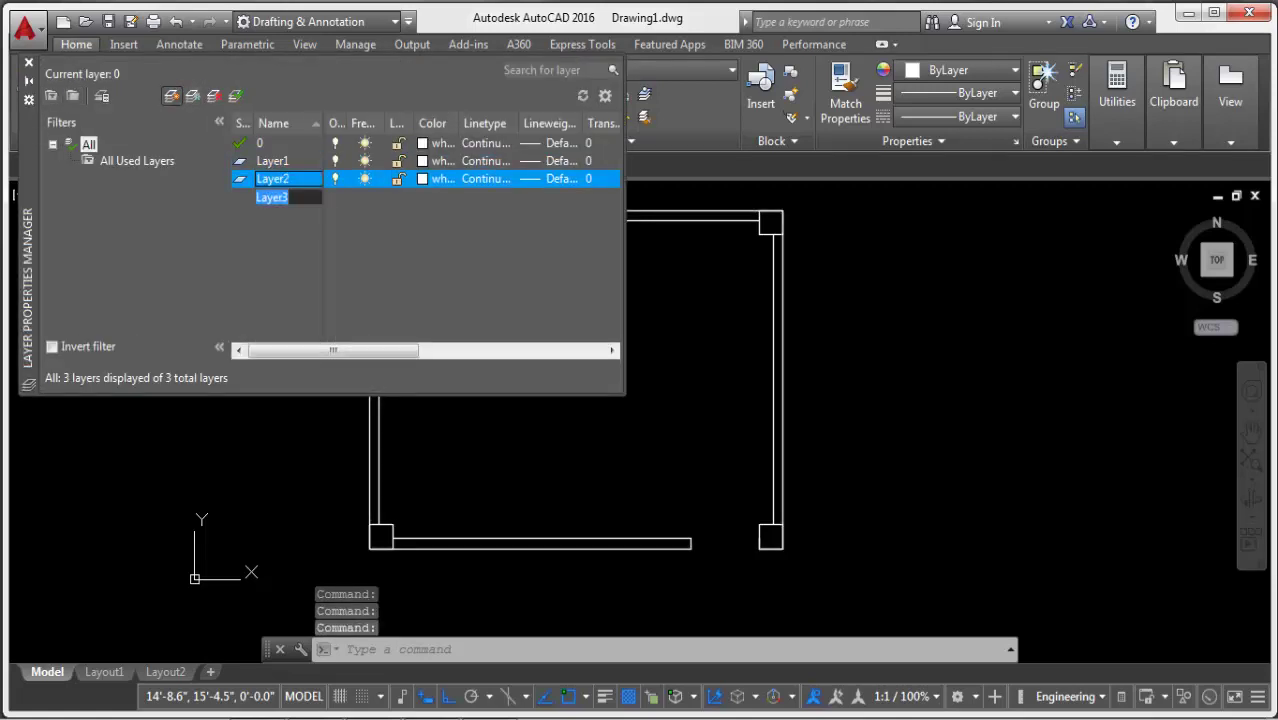
# Name the new layers wall, column, wondow and door.
pyautogui.click(272, 160)
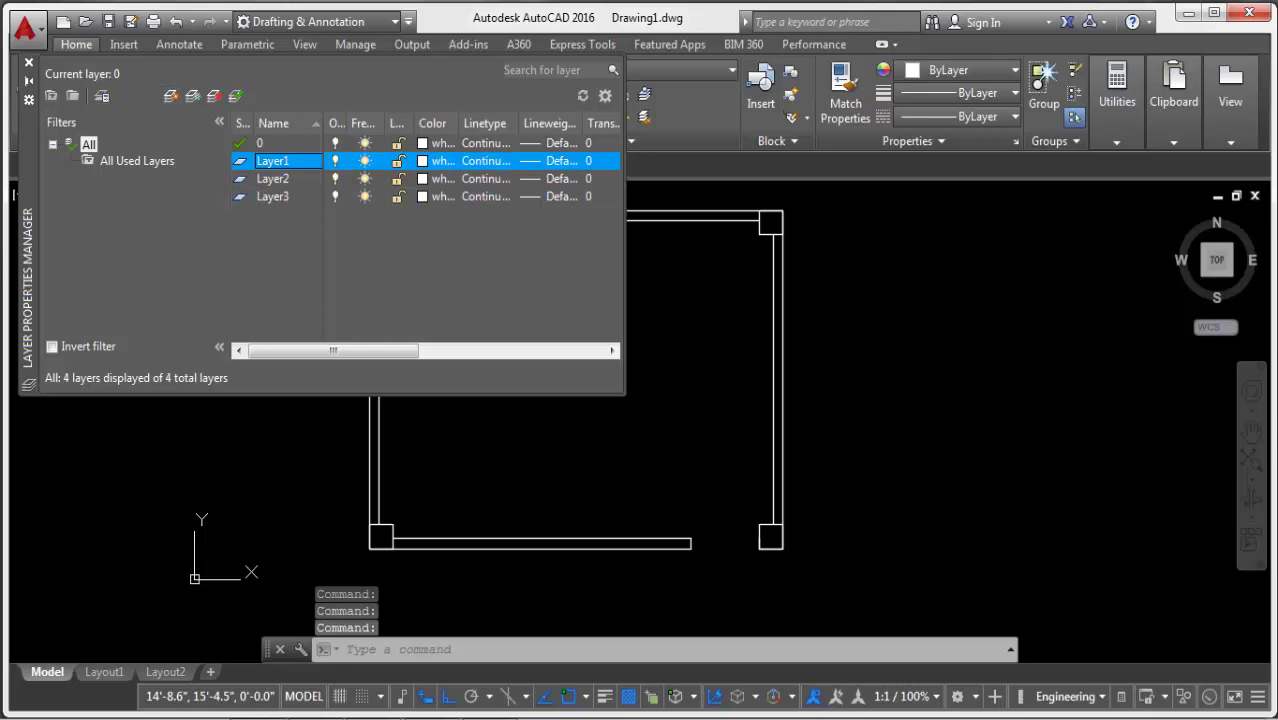
pyautogui.click(272, 161)
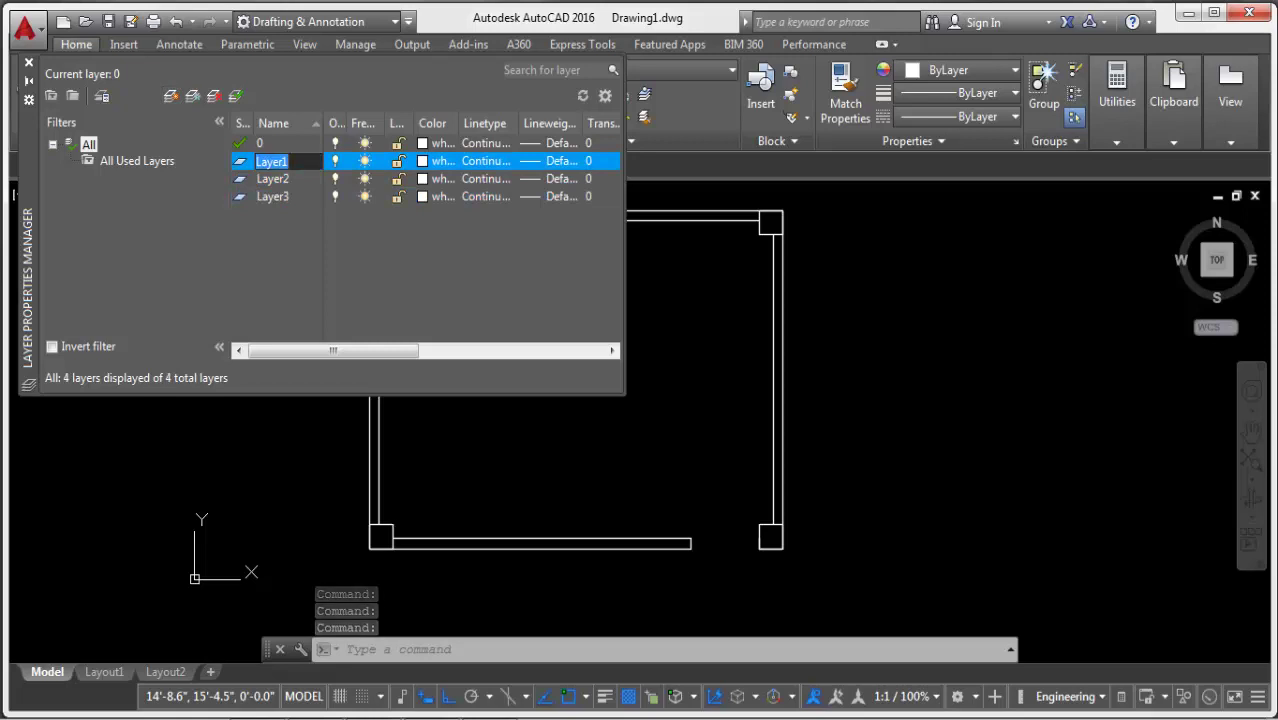
pyautogui.press('BackSpace')
pyautogui.write('ll')
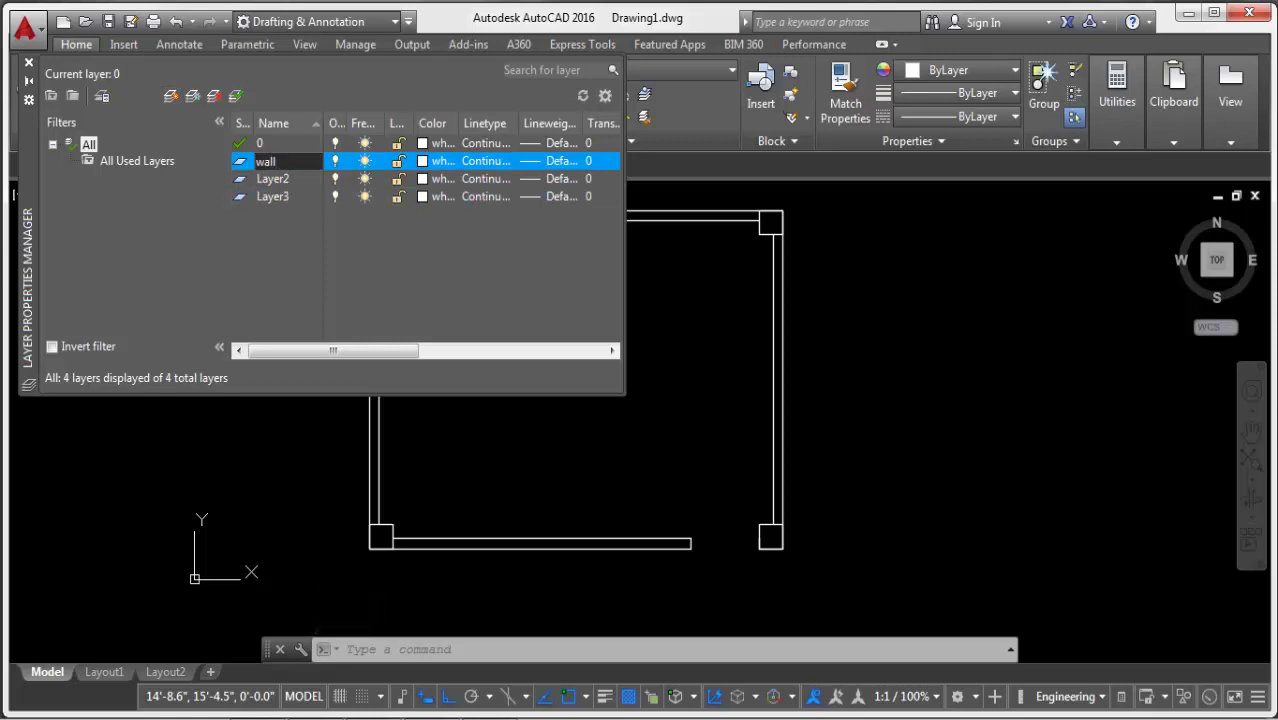
pyautogui.click(272, 178)
pyautogui.write('col')
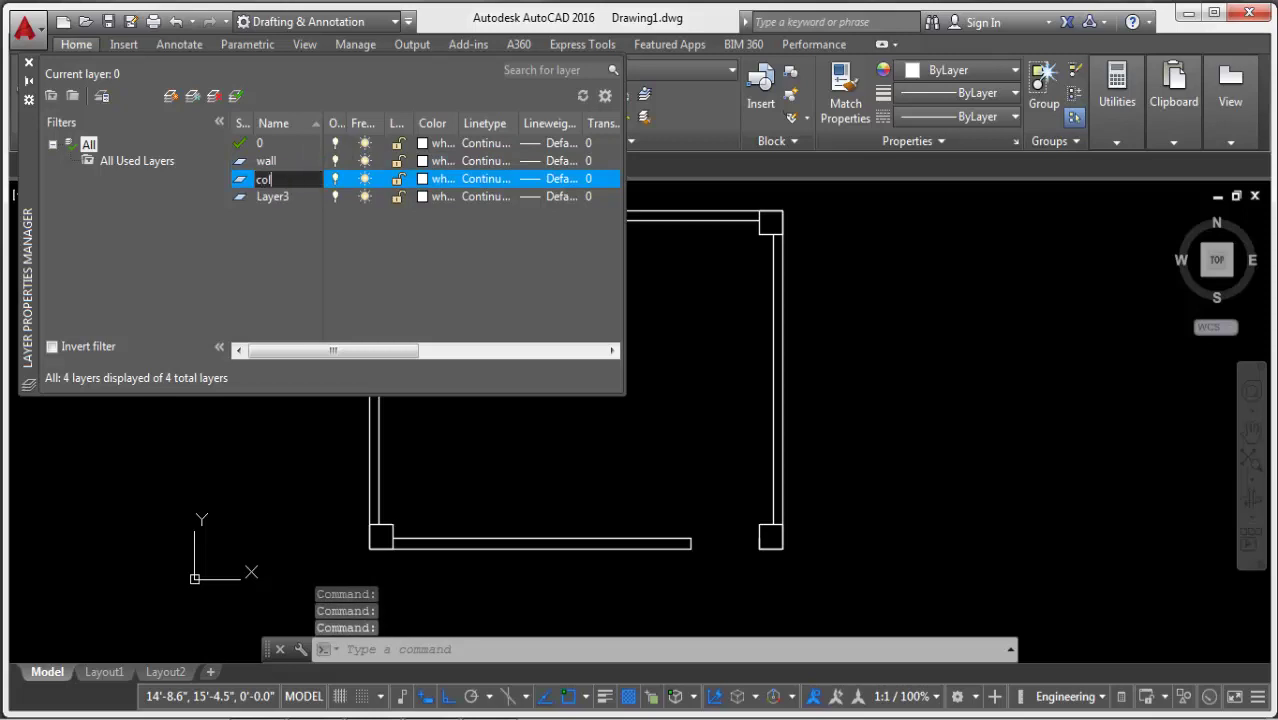
pyautogui.write('umn')
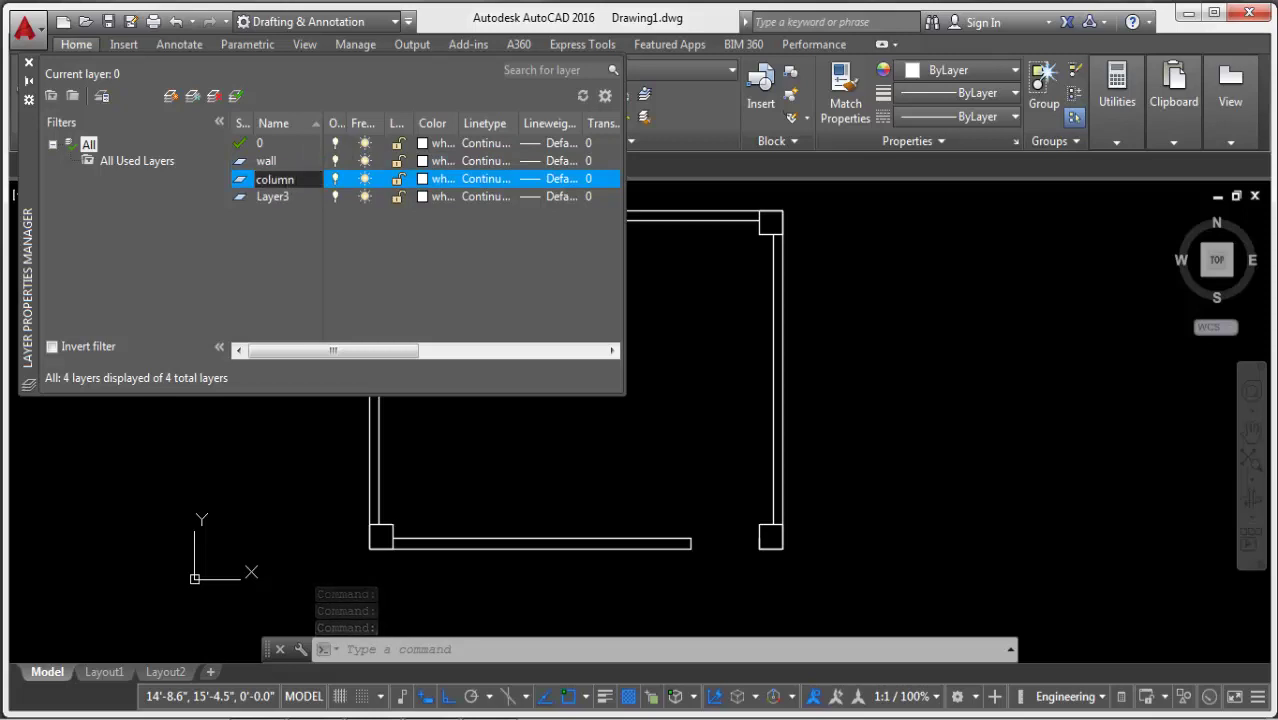
pyautogui.click(272, 196)
pyautogui.write('wo')
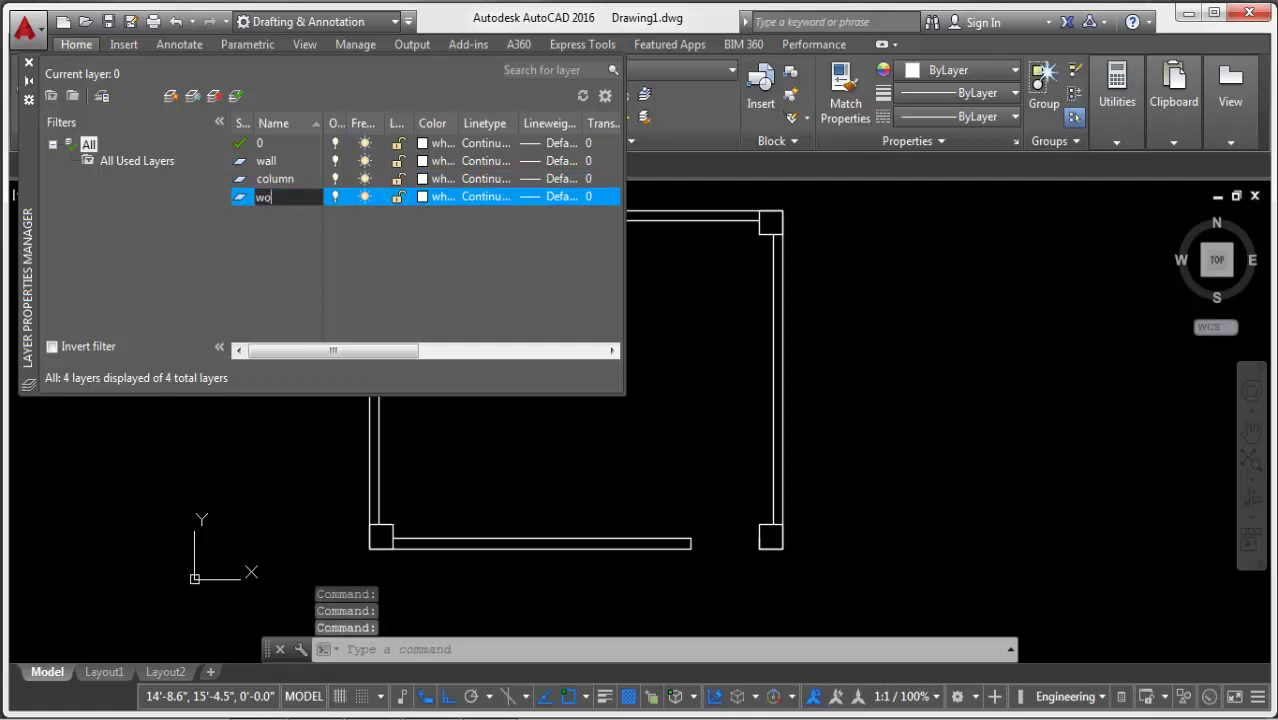
pyautogui.write('ndow')
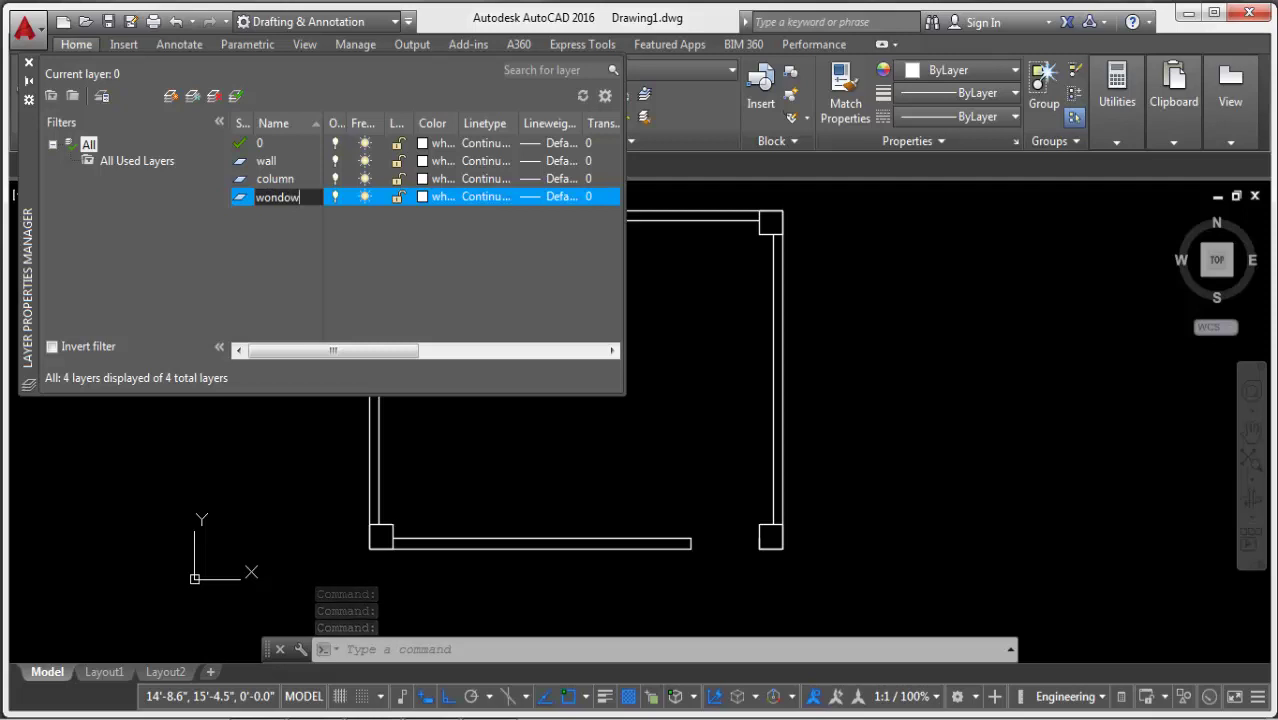
pyautogui.press('Return')
pyautogui.write('door')
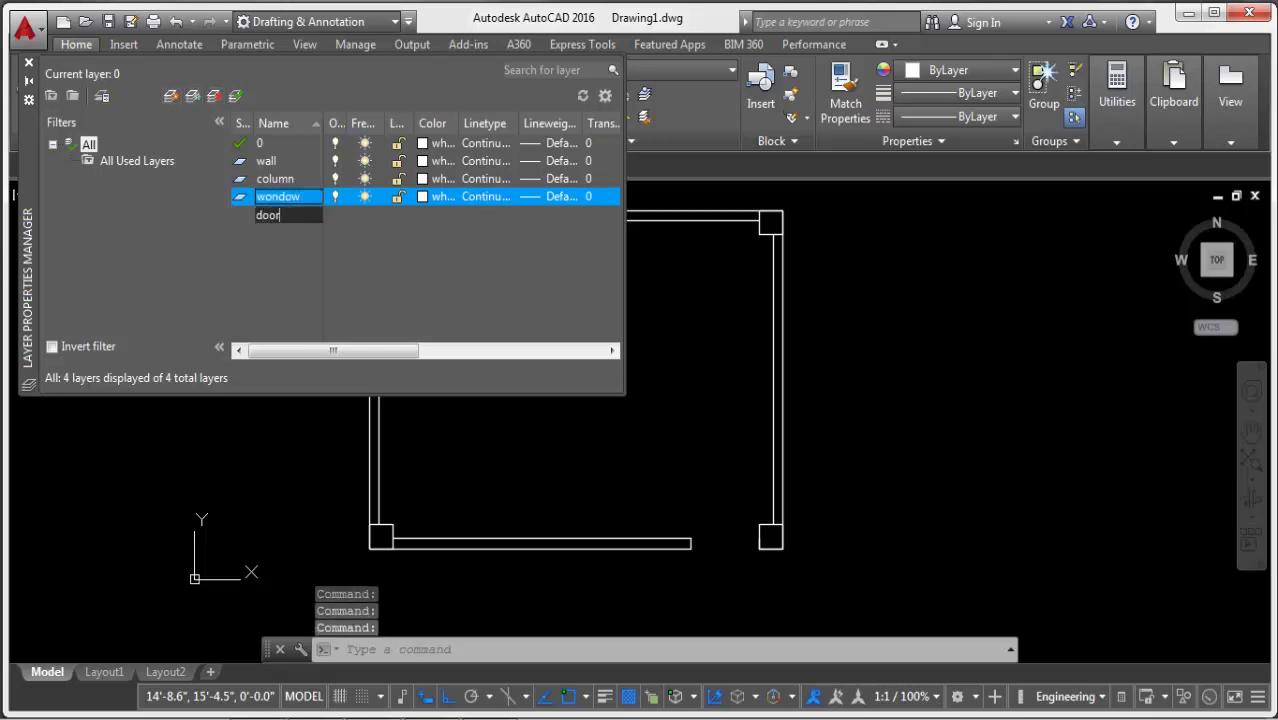
pyautogui.press('Return')
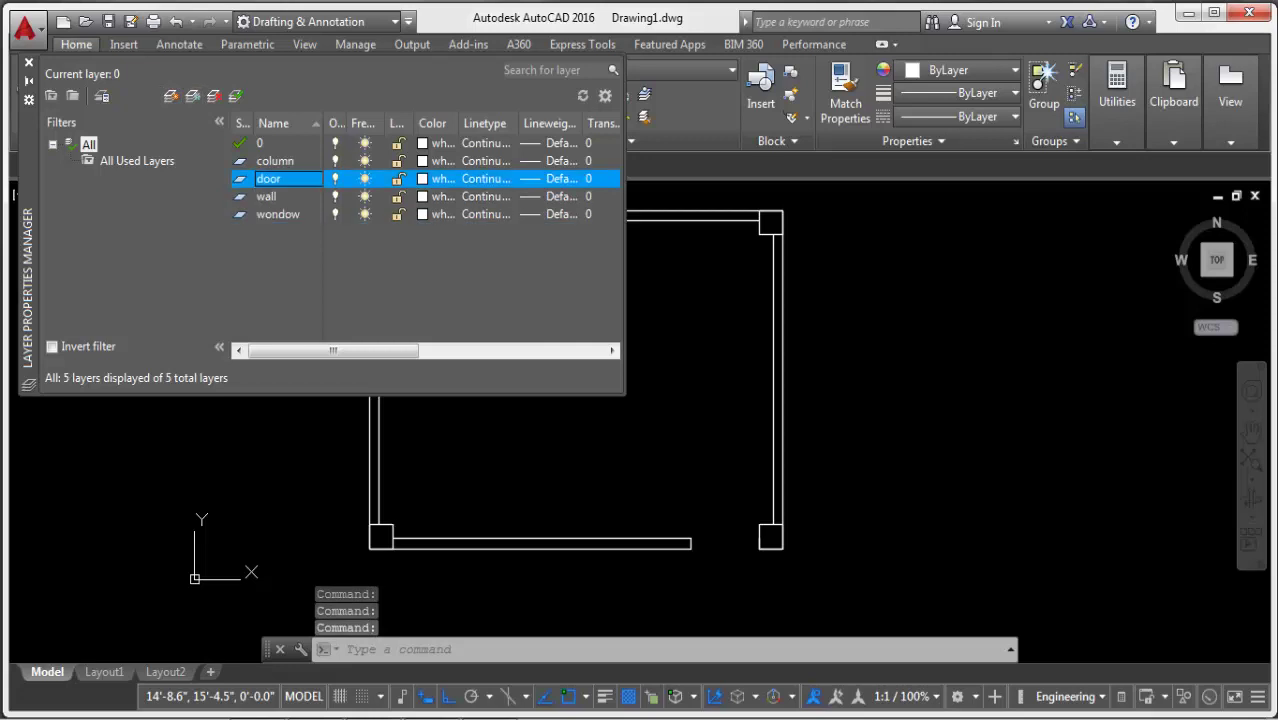
# Set the column layer to colour 20 and the door layer to colour 60.
pyautogui.click(435, 160)
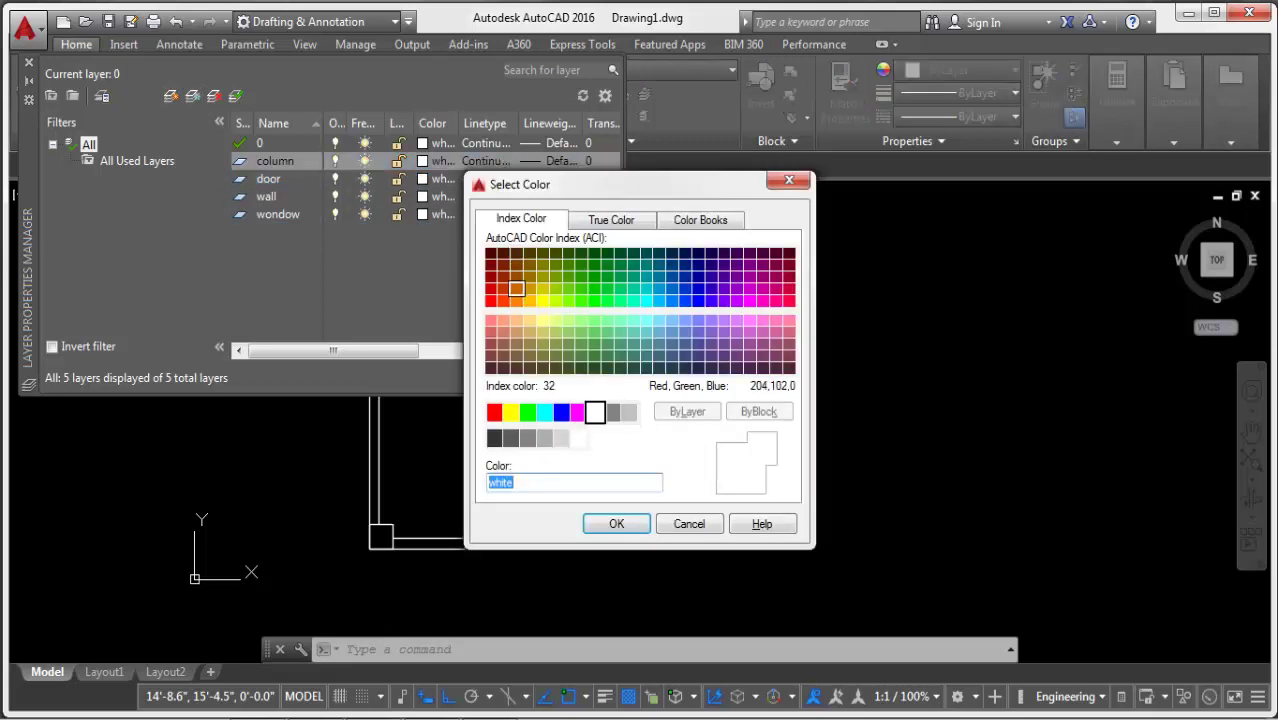
pyautogui.click(503, 300)
pyautogui.press('Return')
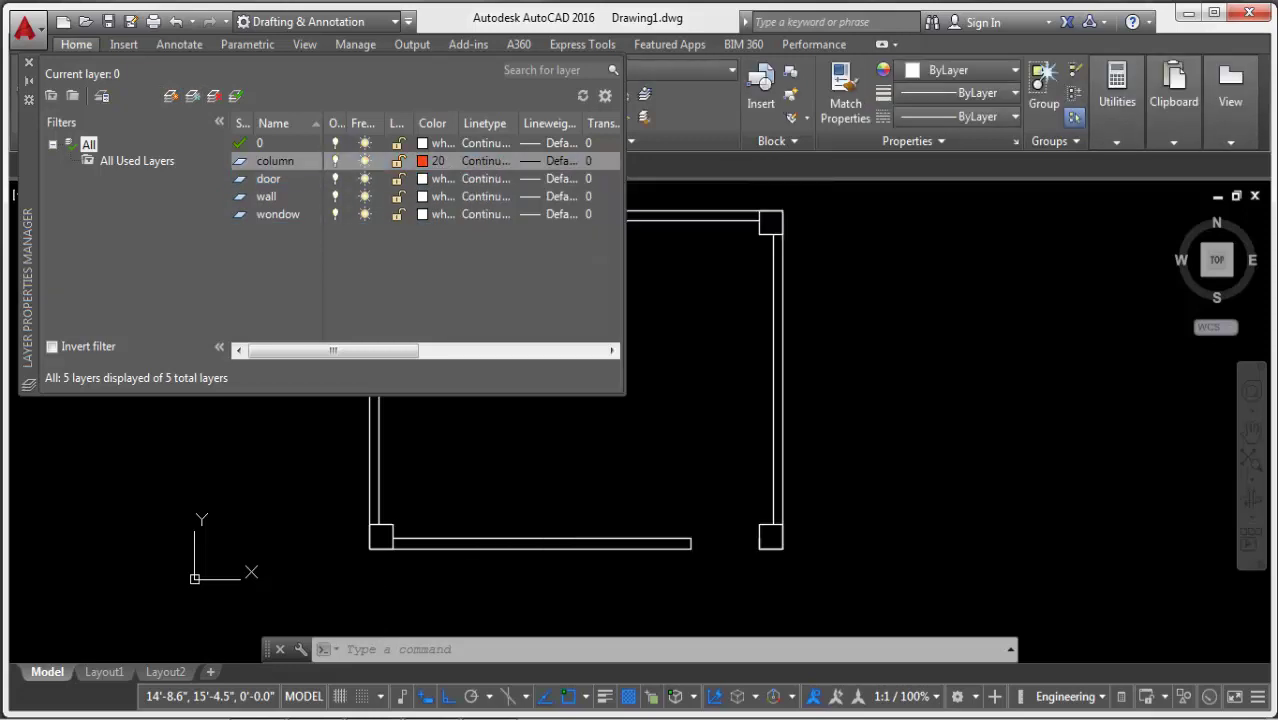
pyautogui.click(436, 178)
pyautogui.click(555, 300)
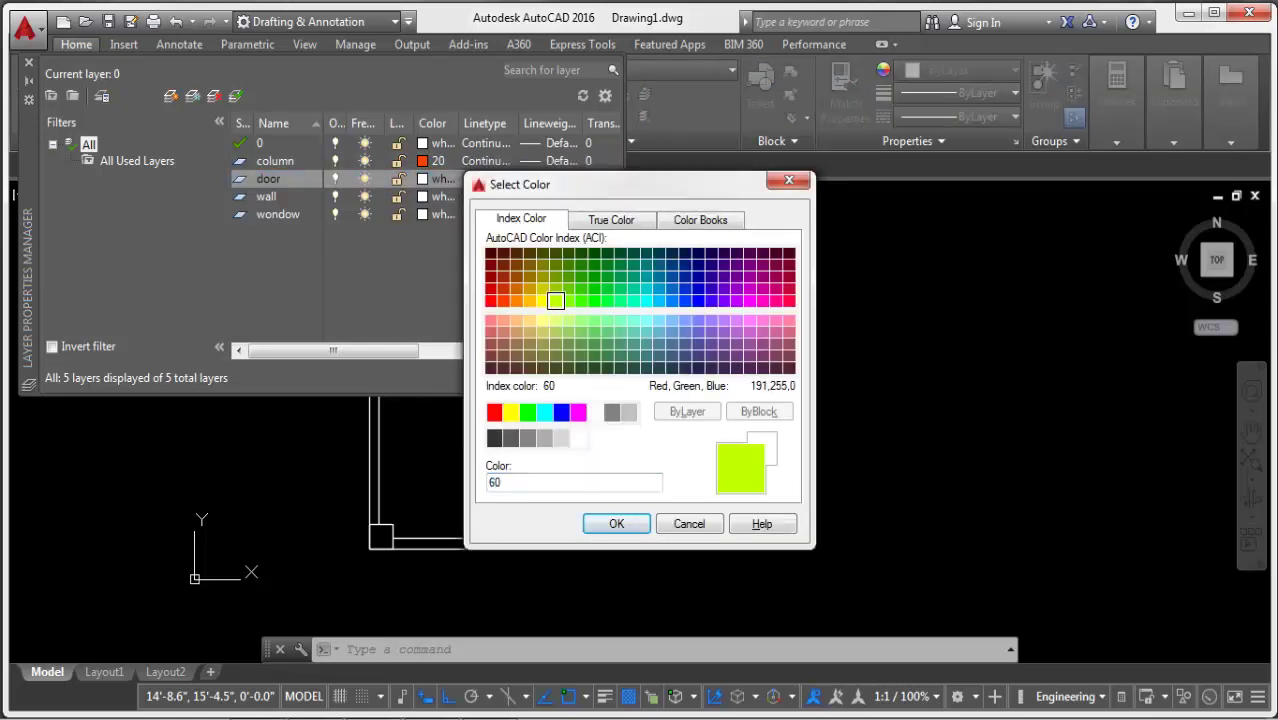
pyautogui.press('Return')
# Give the wall layer colour 210 and the wondow layer colour 11.
pyautogui.click(436, 196)
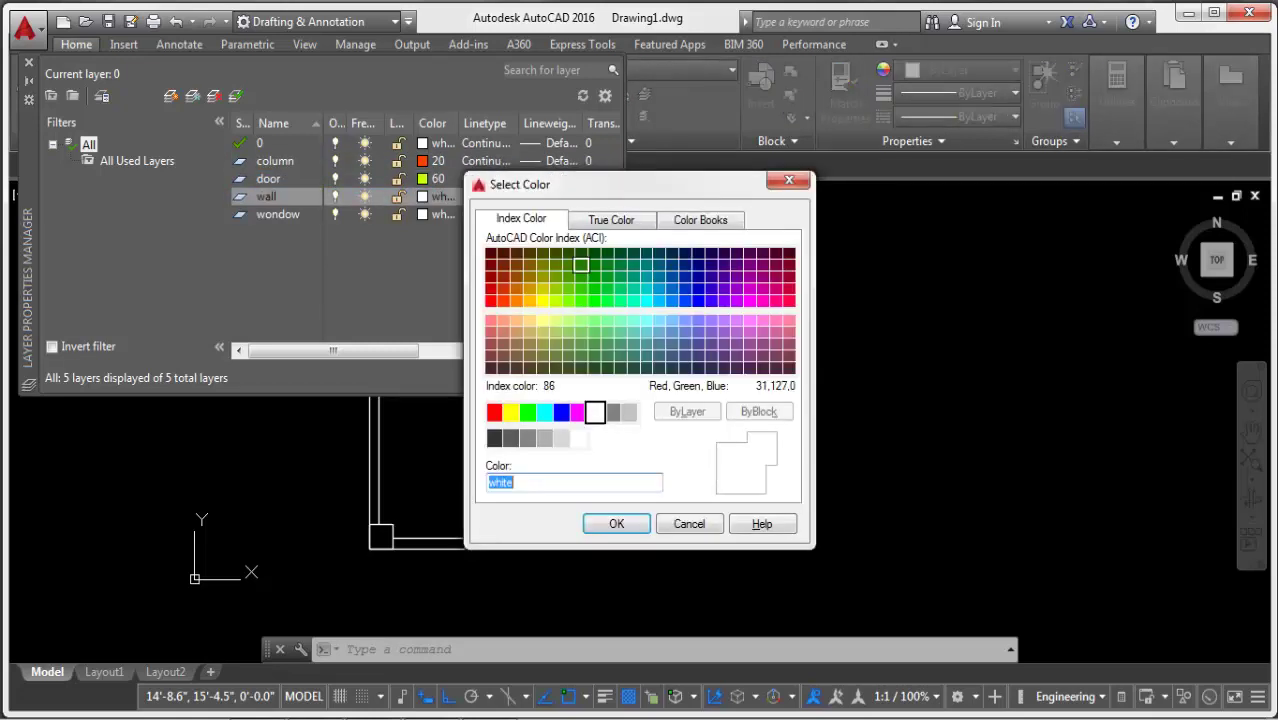
pyautogui.click(697, 300)
pyautogui.press('Return')
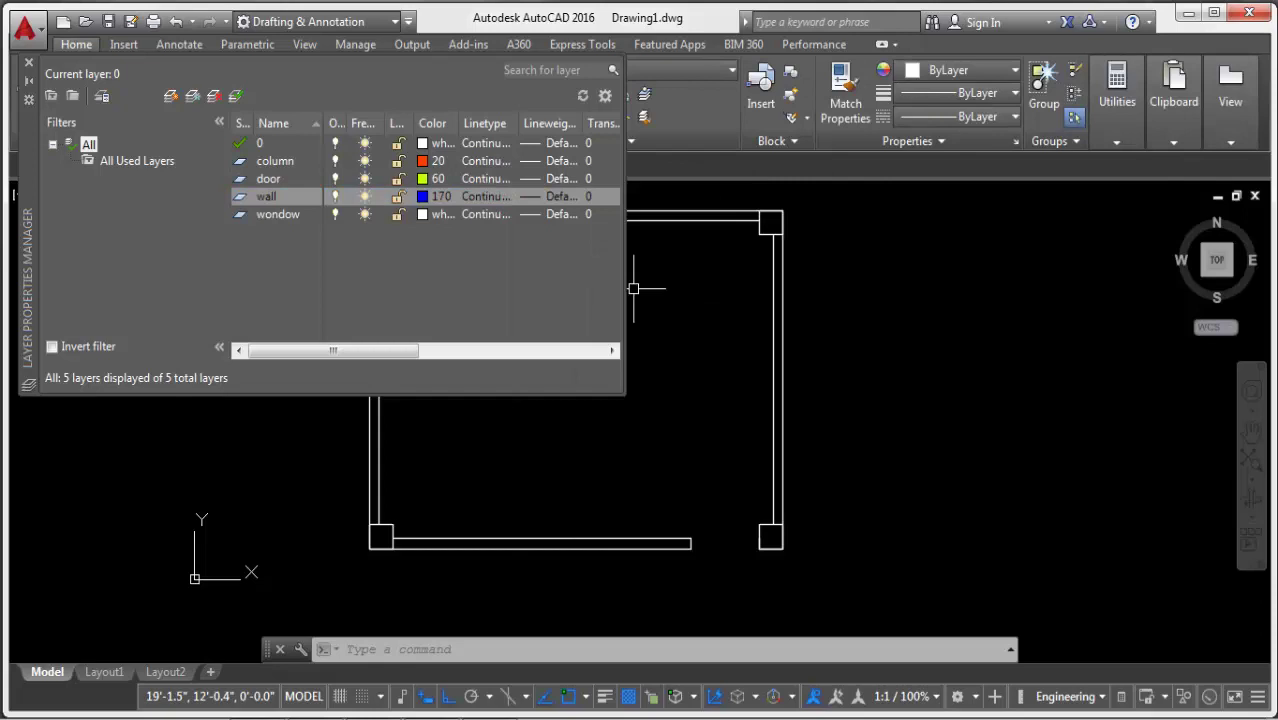
pyautogui.click(436, 196)
pyautogui.doubleClick(749, 300)
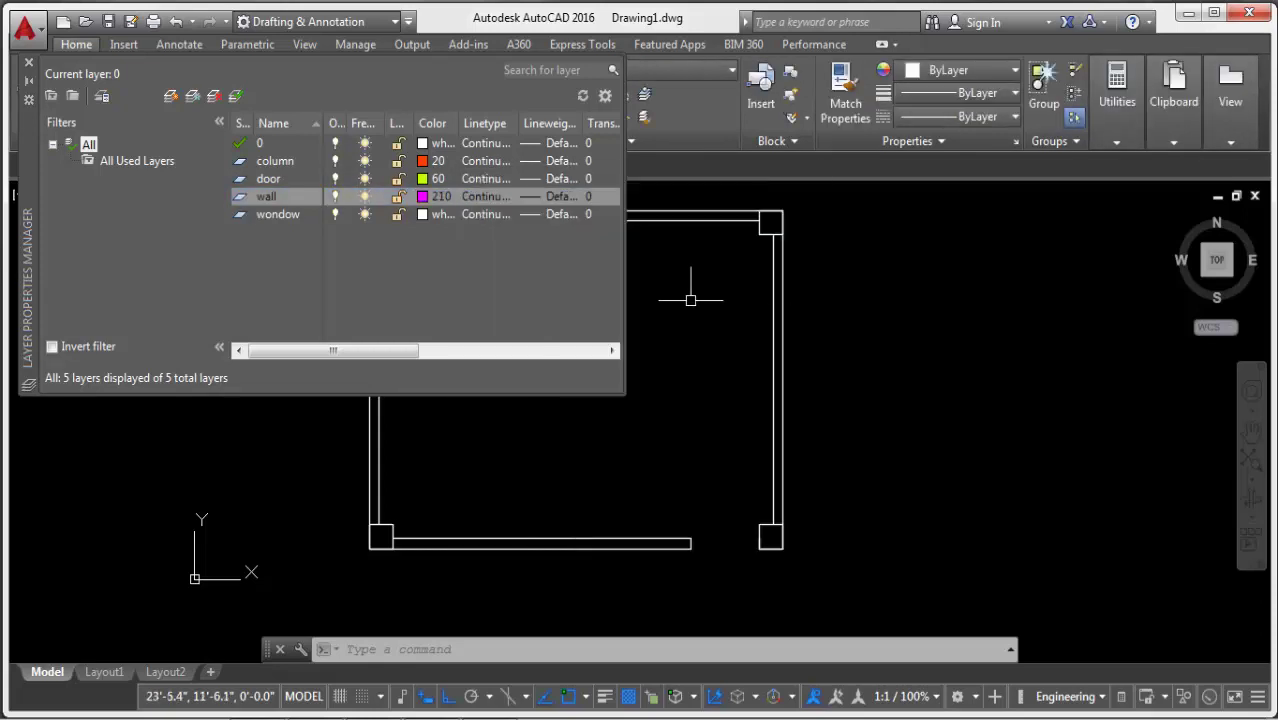
pyautogui.click(436, 214)
pyautogui.moveTo(580, 344)
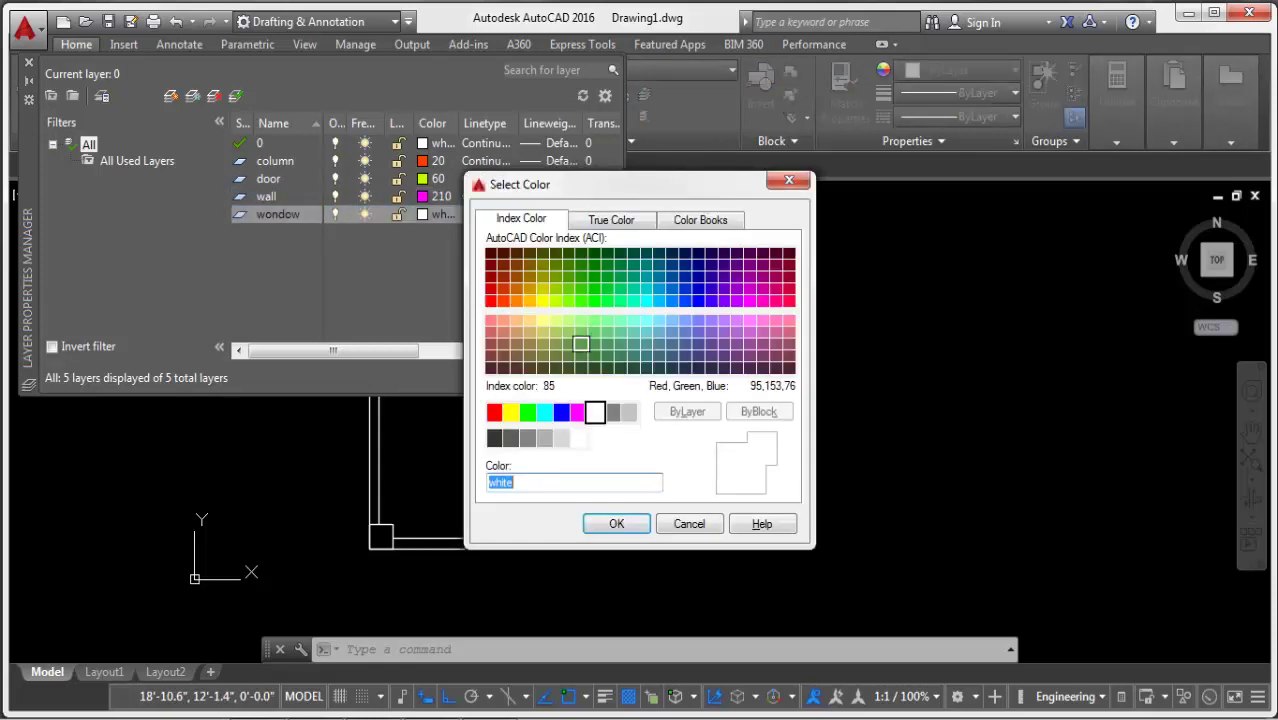
pyautogui.doubleClick(490, 320)
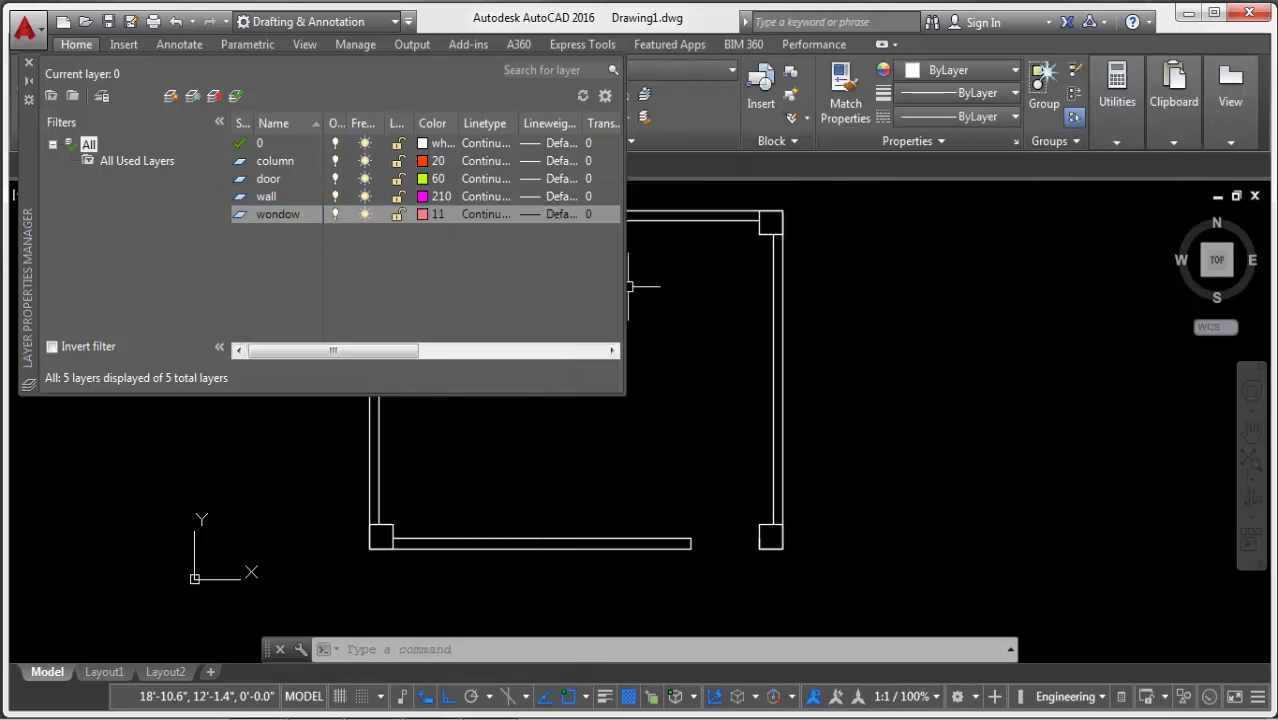
# Move all the wall lines onto the wall layer.
pyautogui.scroll(-2, 642, 399)
pyautogui.click(765, 236)
pyautogui.click(410, 514)
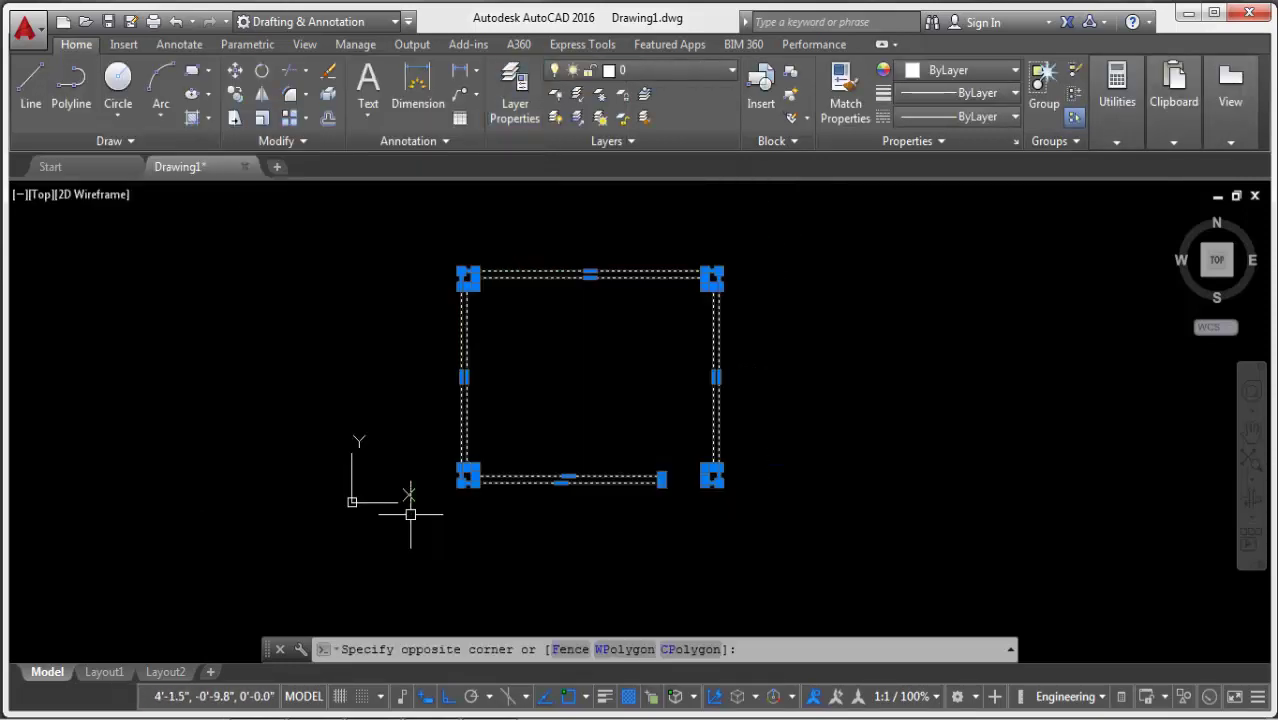
pyautogui.click(640, 70)
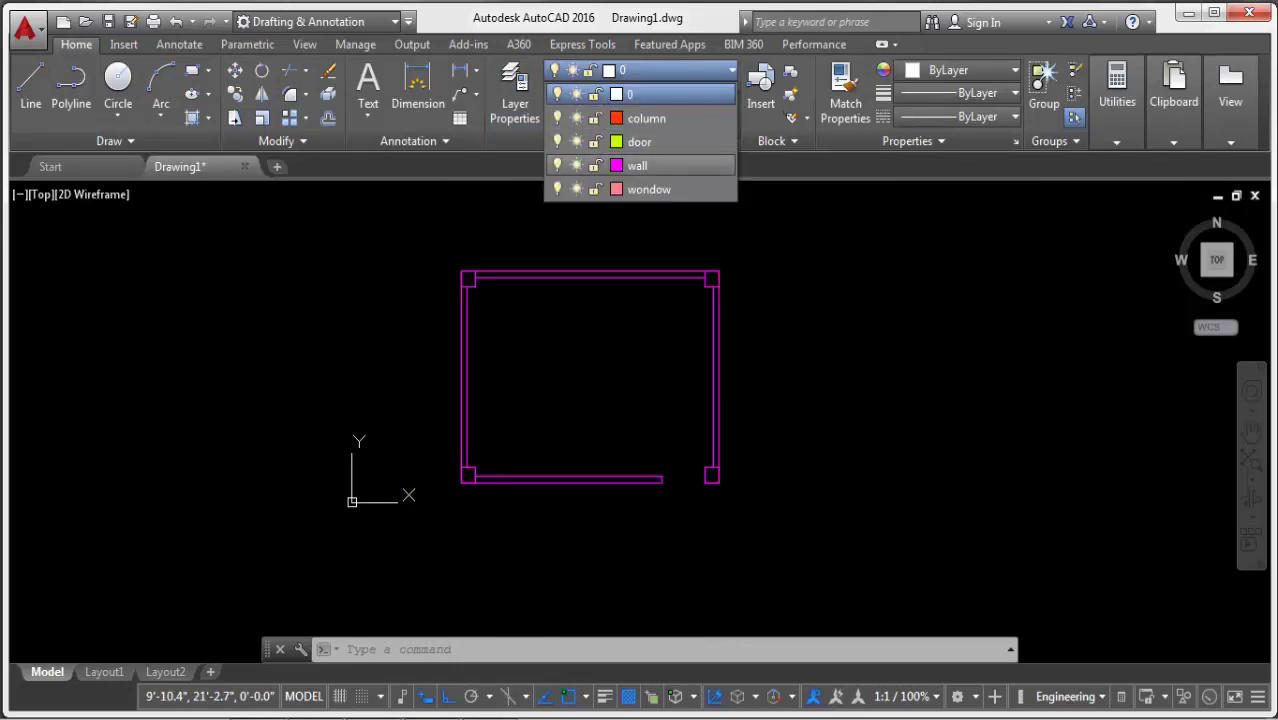
pyautogui.click(637, 165)
pyautogui.scroll(2, 498, 306)
pyautogui.press('Escape')
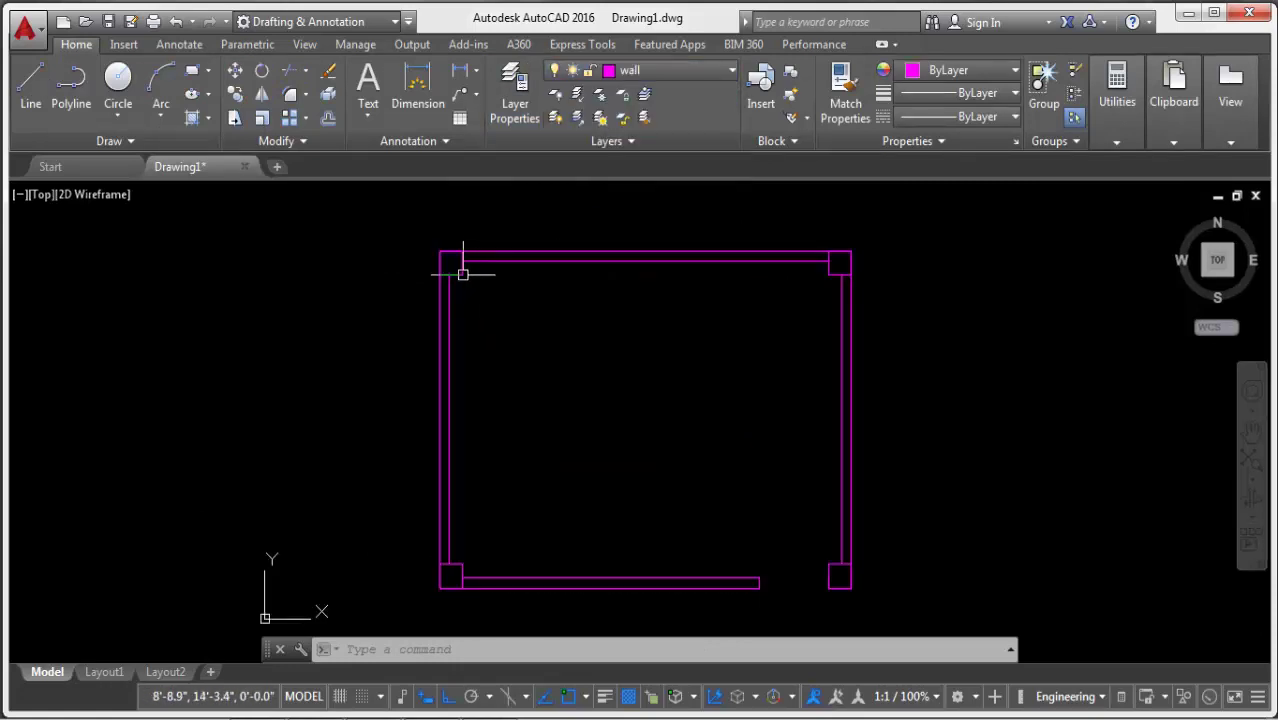
# Put the four corner column squares on the column layer.
pyautogui.click(463, 274)
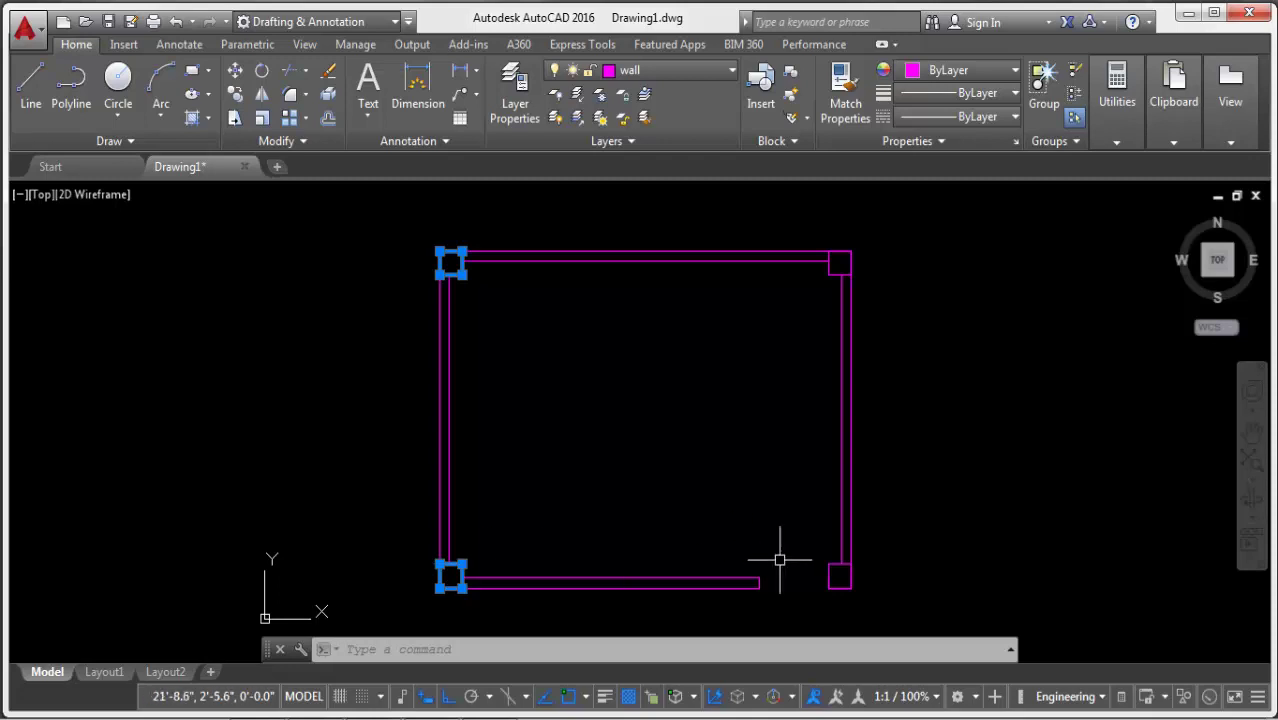
pyautogui.click(836, 571)
pyautogui.click(790, 588)
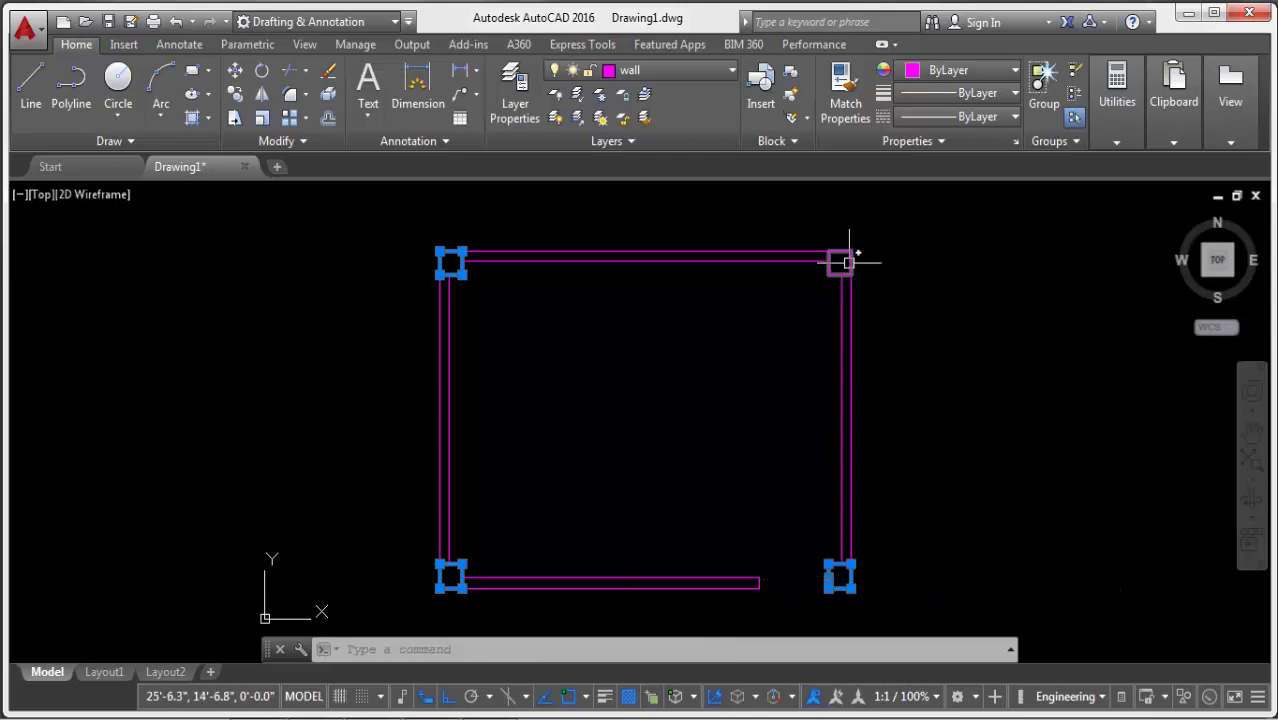
pyautogui.click(849, 263)
pyautogui.click(640, 70)
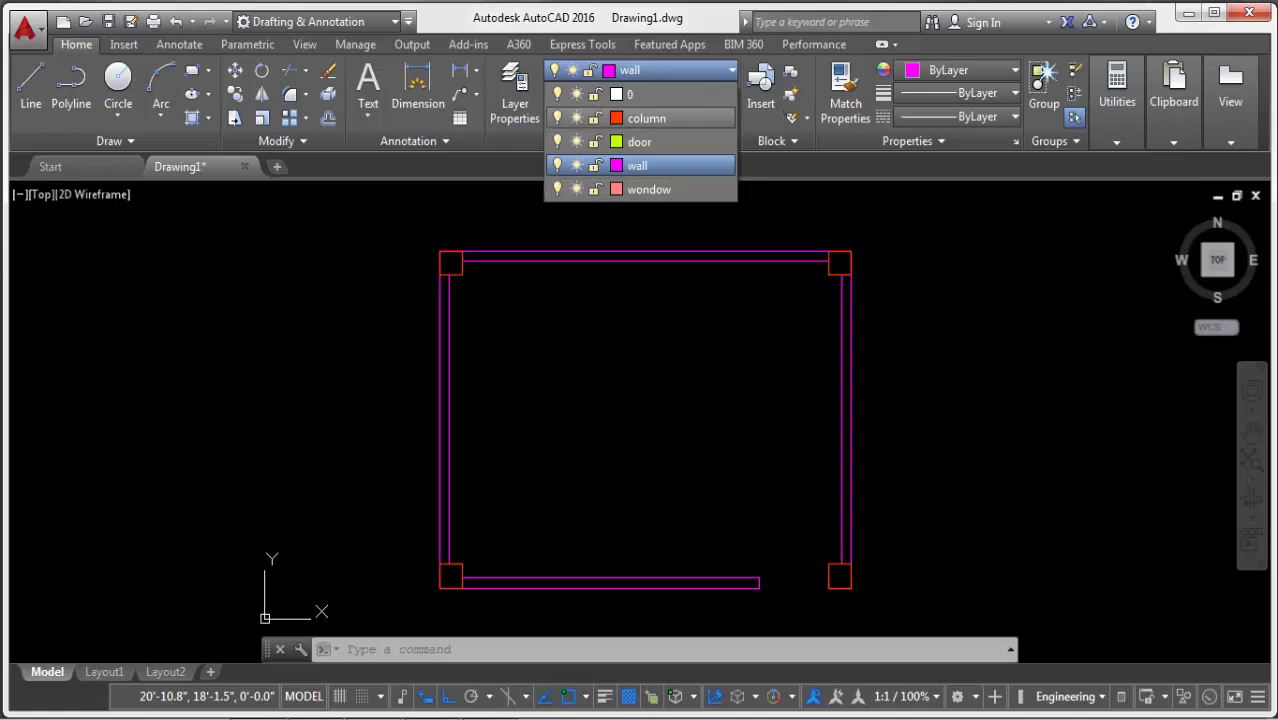
pyautogui.click(647, 118)
pyautogui.press('Escape')
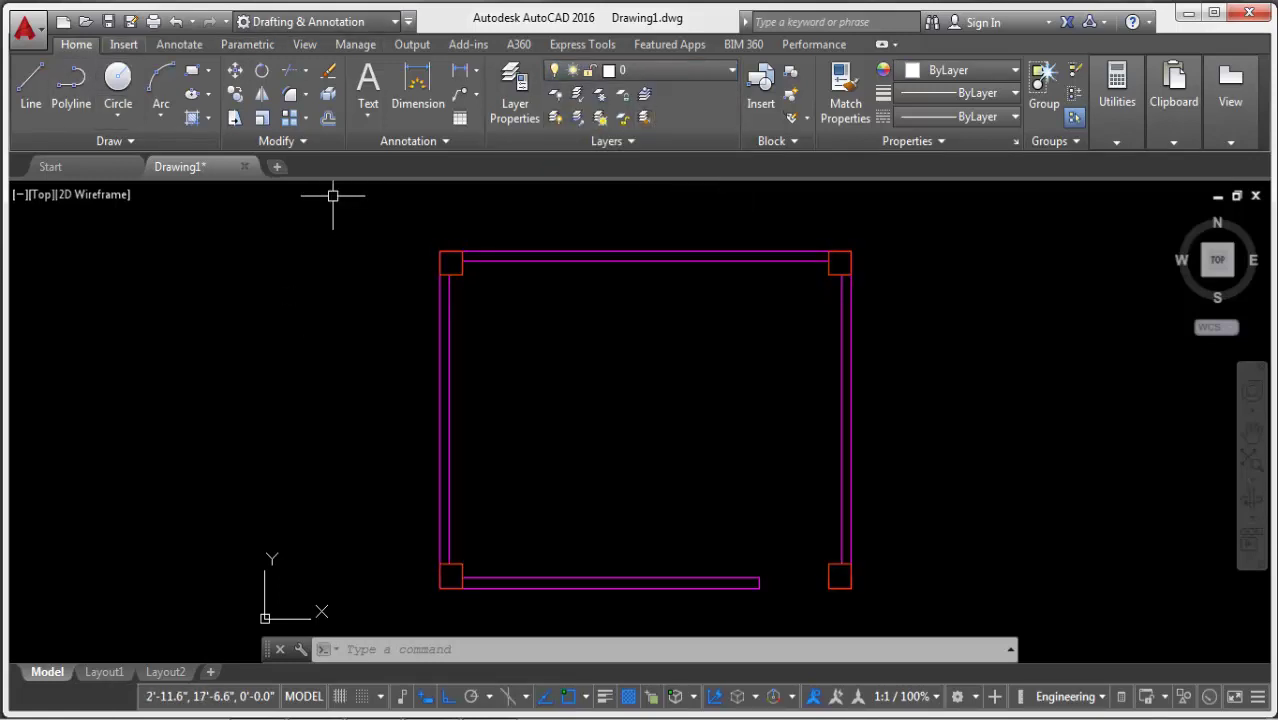
pyautogui.click(408, 21)
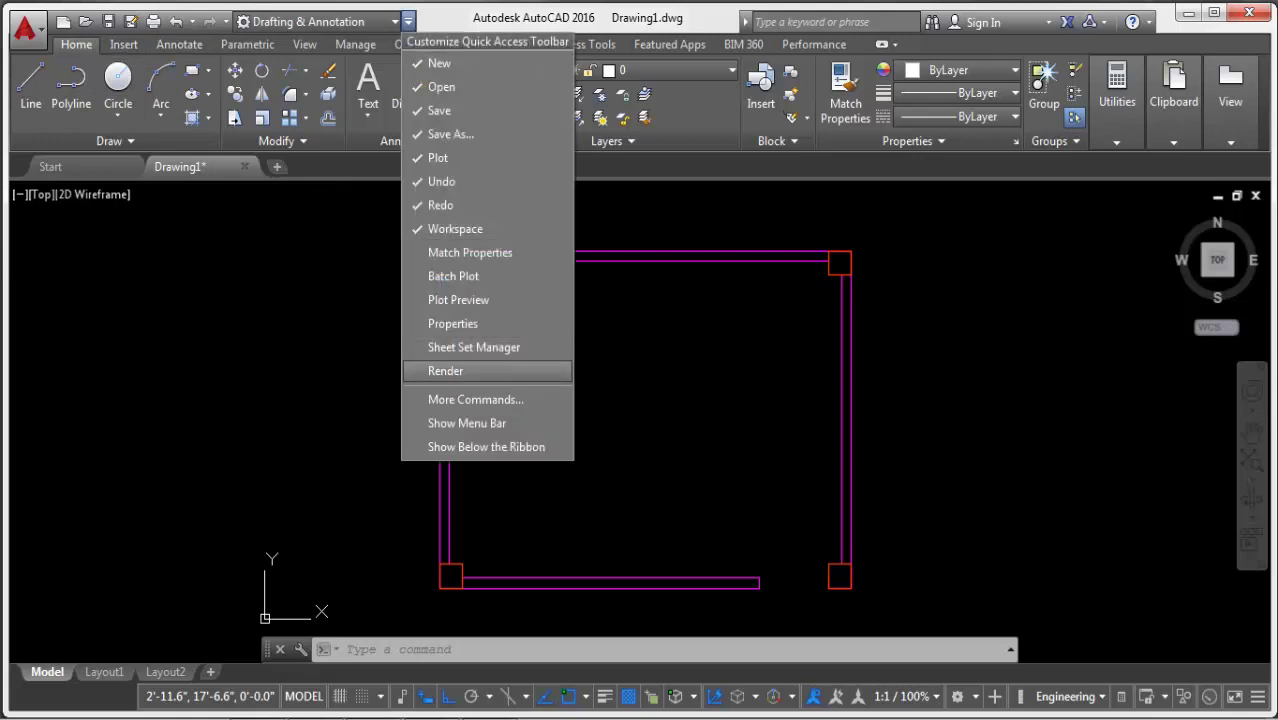
# Show the menu bar and turn off the UCS icon's Origin setting.
pyautogui.click(467, 423)
pyautogui.click(152, 44)
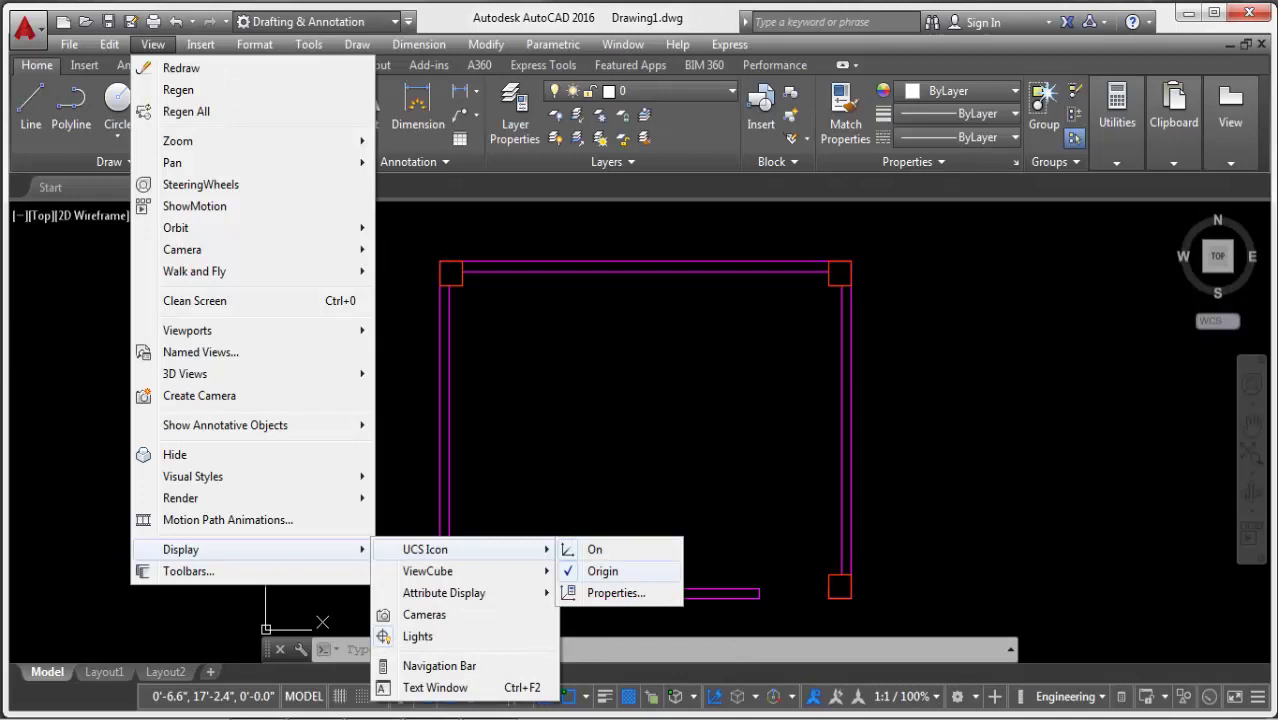
pyautogui.click(603, 571)
pyautogui.moveTo(755, 509)
pyautogui.mouseDown(button='middle')
pyautogui.moveTo(716, 513)
pyautogui.moveTo(590, 465)
pyautogui.moveTo(565, 474)
pyautogui.mouseUp(button='middle')
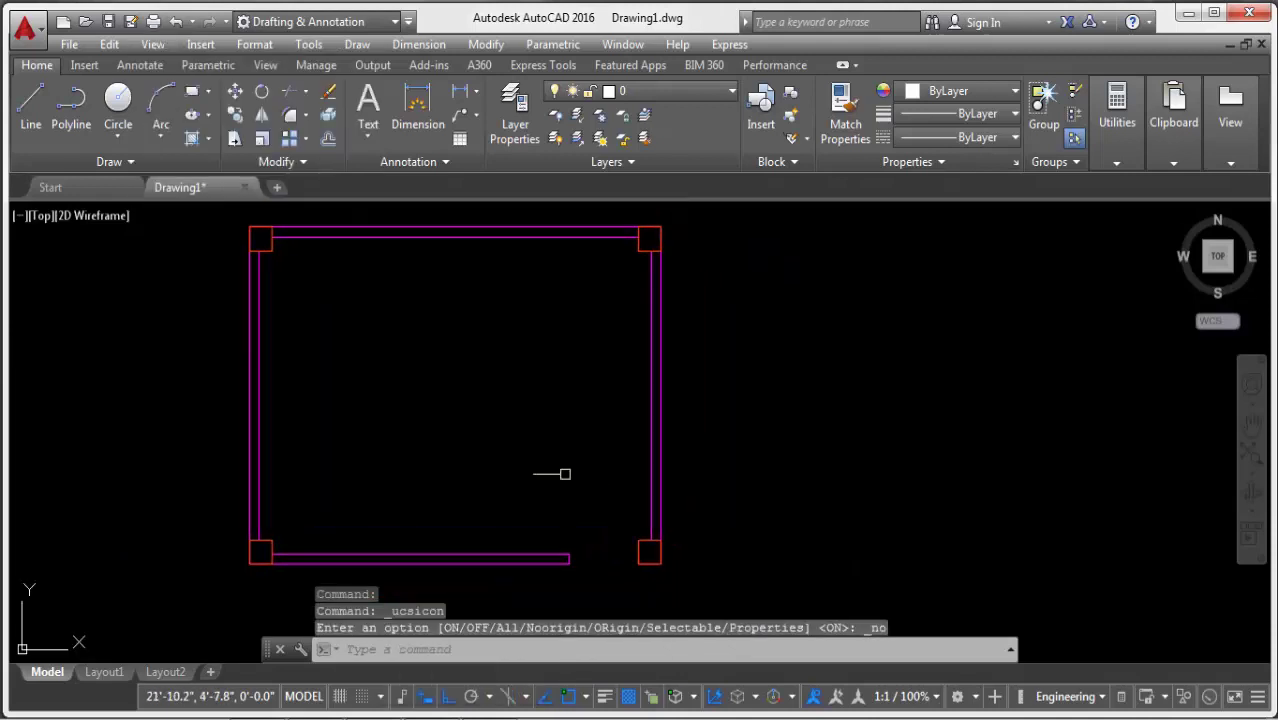
# Abandon a started rectangle and make wondow the current layer.
pyautogui.click(192, 91)
pyautogui.click(767, 410)
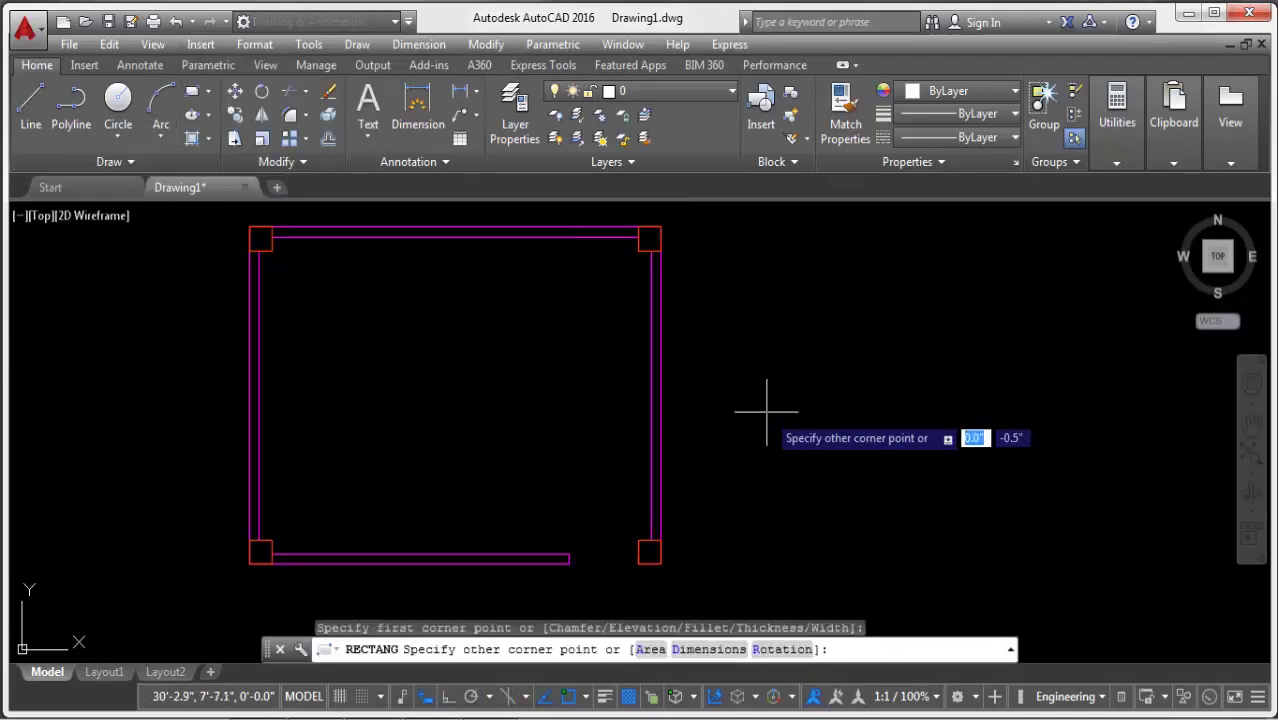
pyautogui.rightClick(911, 345)
pyautogui.press('Escape')
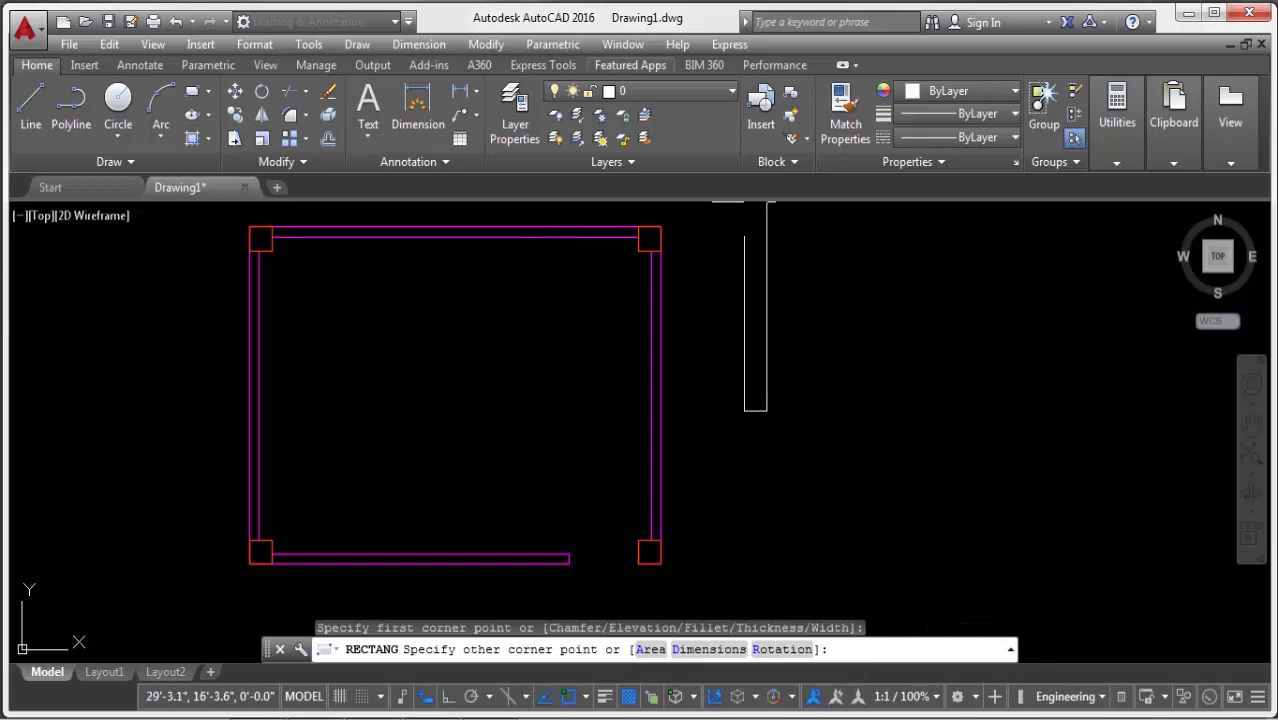
pyautogui.press('Escape')
pyautogui.click(640, 91)
pyautogui.click(650, 210)
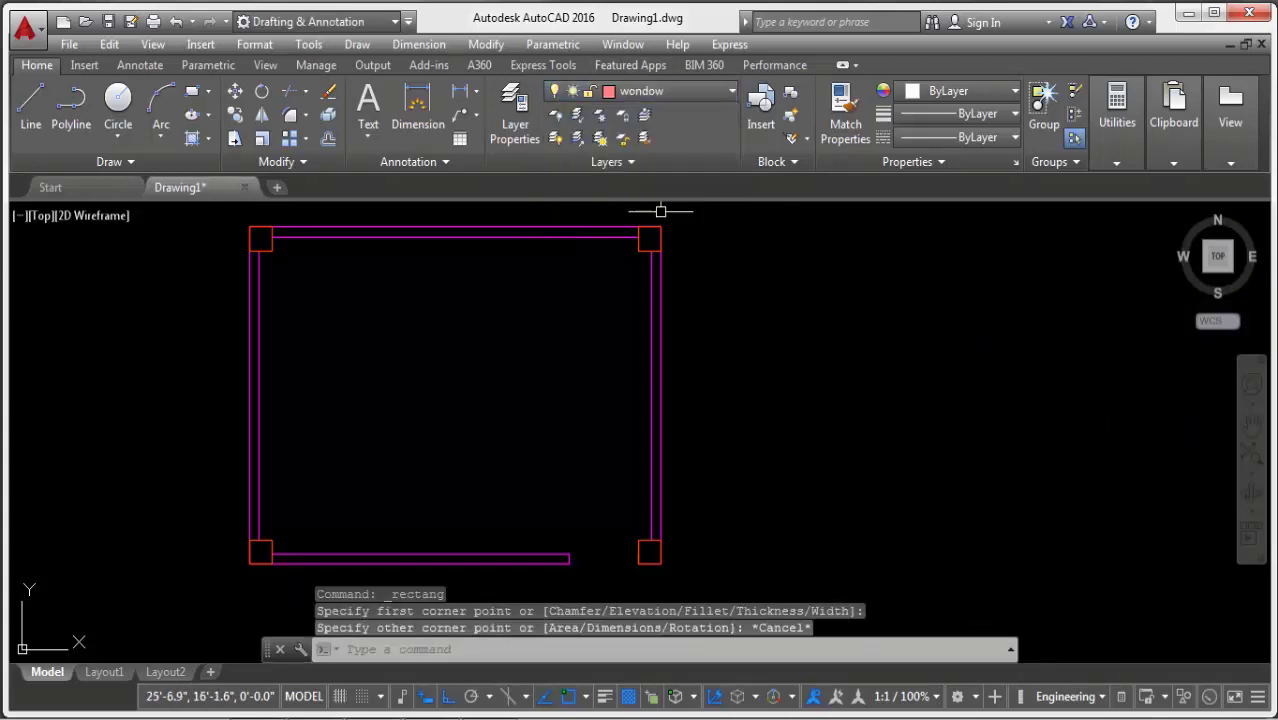
# Draw a 5' by 5 window rectangle extending upward using the Dimensions option.
pyautogui.press('Return')
pyautogui.click(766, 383)
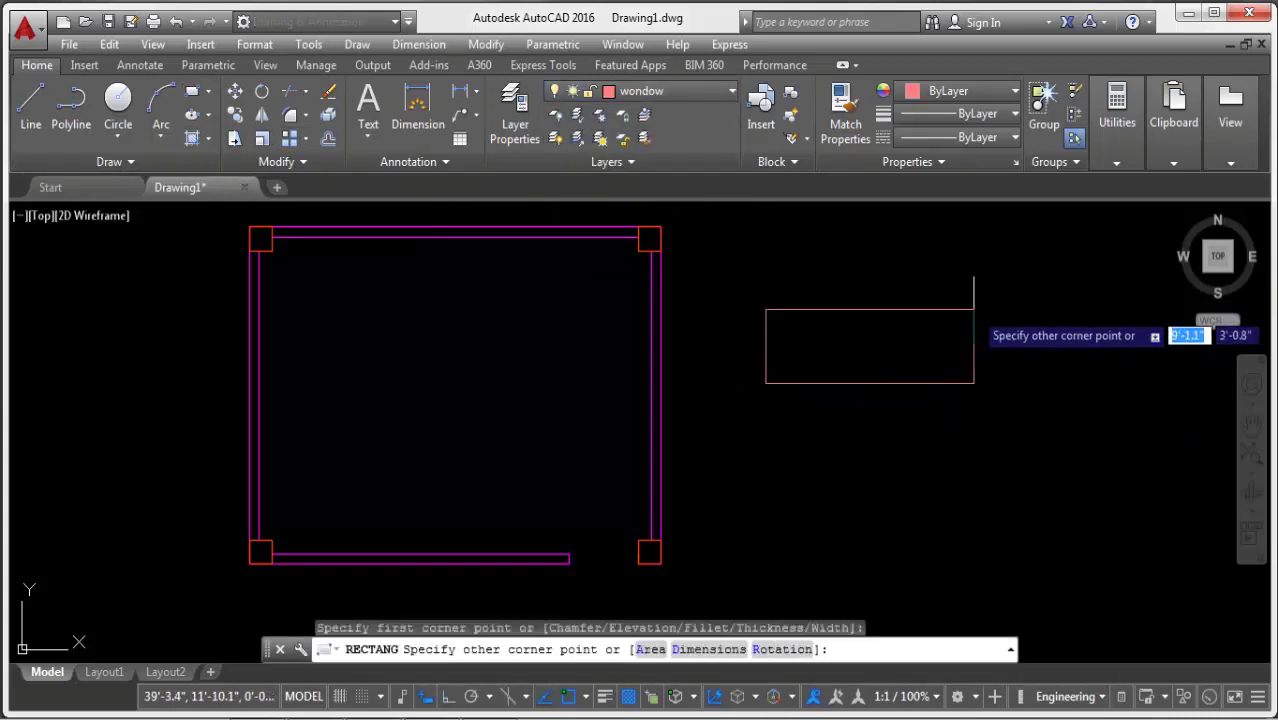
pyautogui.rightClick(973, 311)
pyautogui.click(1035, 440)
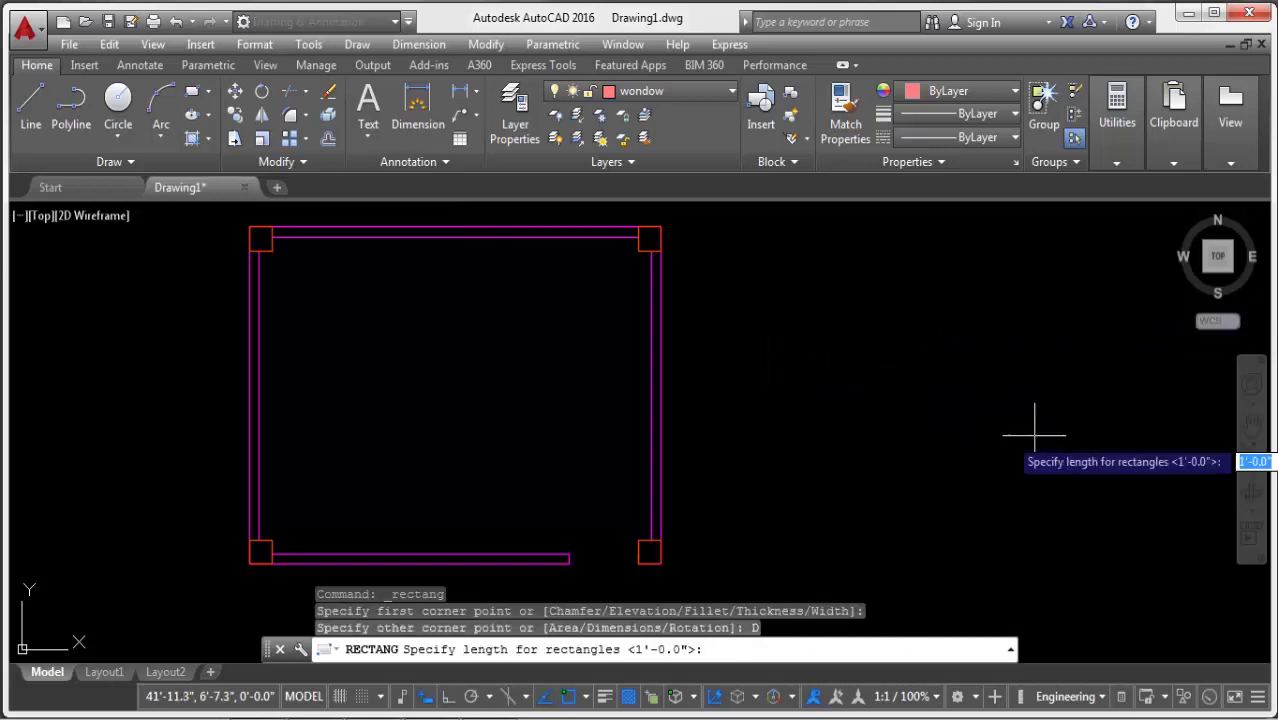
pyautogui.press('Return')
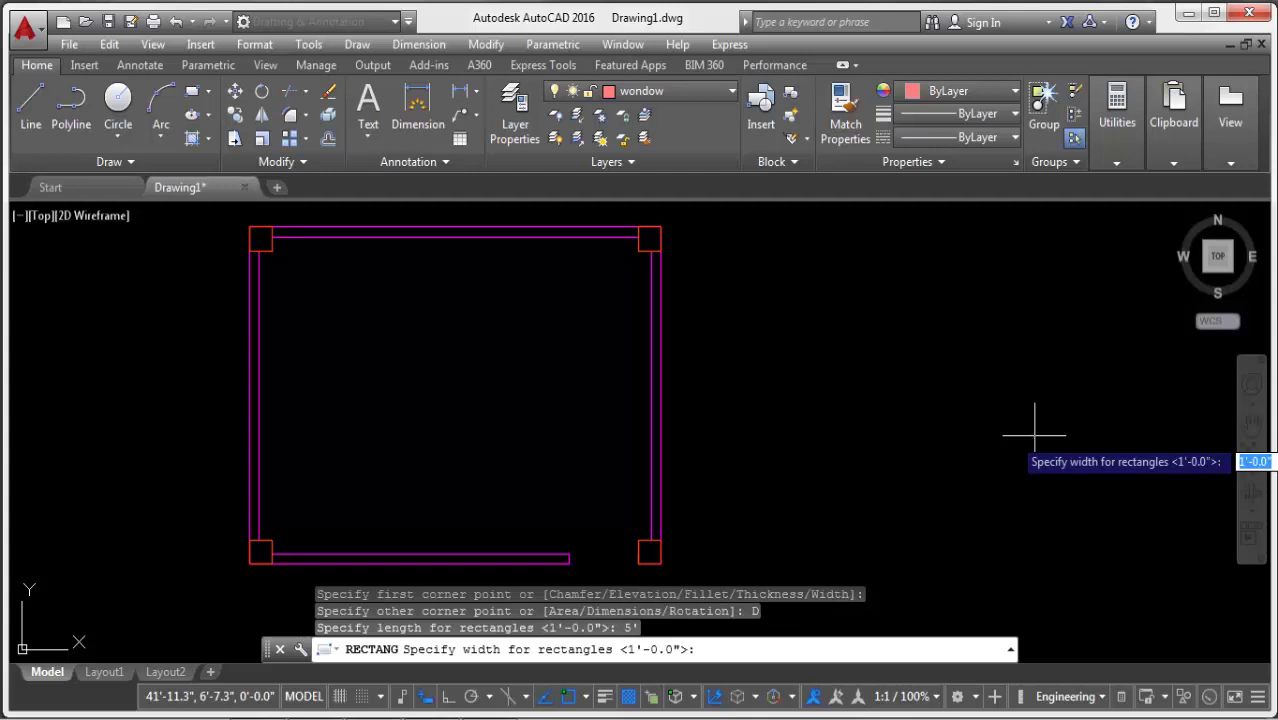
pyautogui.write('5')
pyautogui.press('Return')
pyautogui.click(1030, 380)
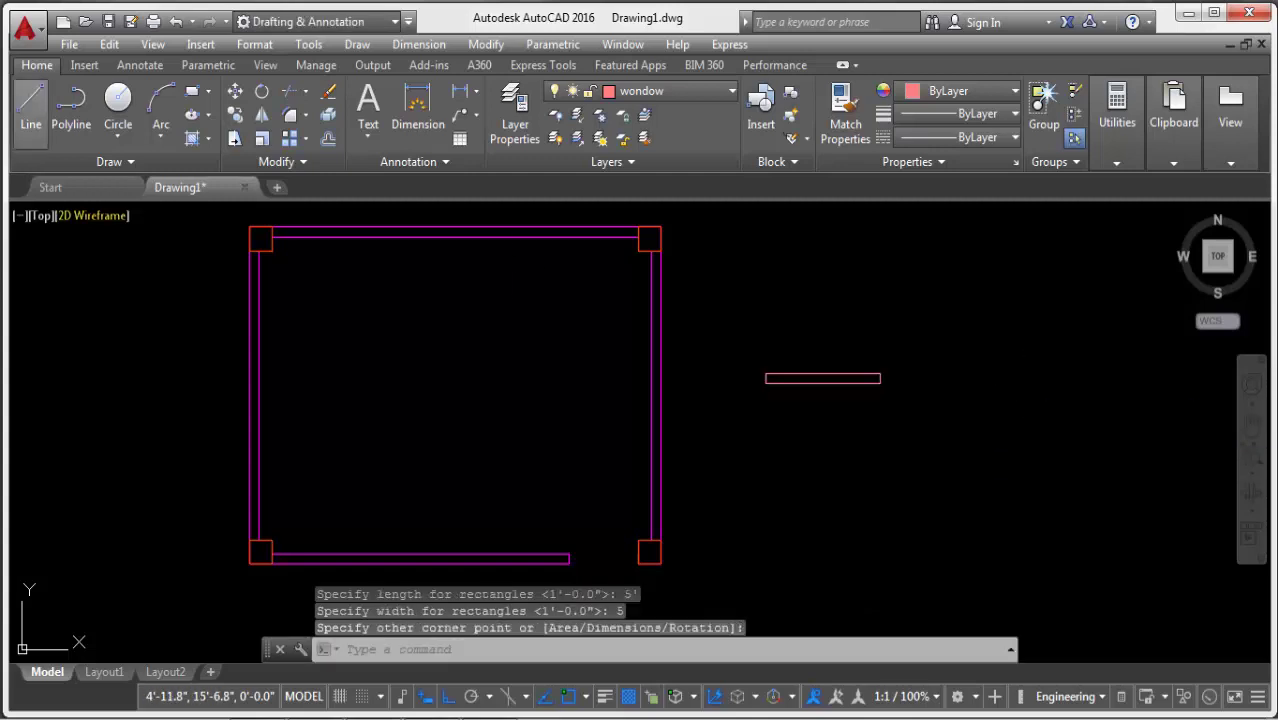
# Draw a centre line across the window rectangle from left edge to right edge.
pyautogui.click(30, 105)
pyautogui.scroll(2, 773, 375)
pyautogui.click(752, 387)
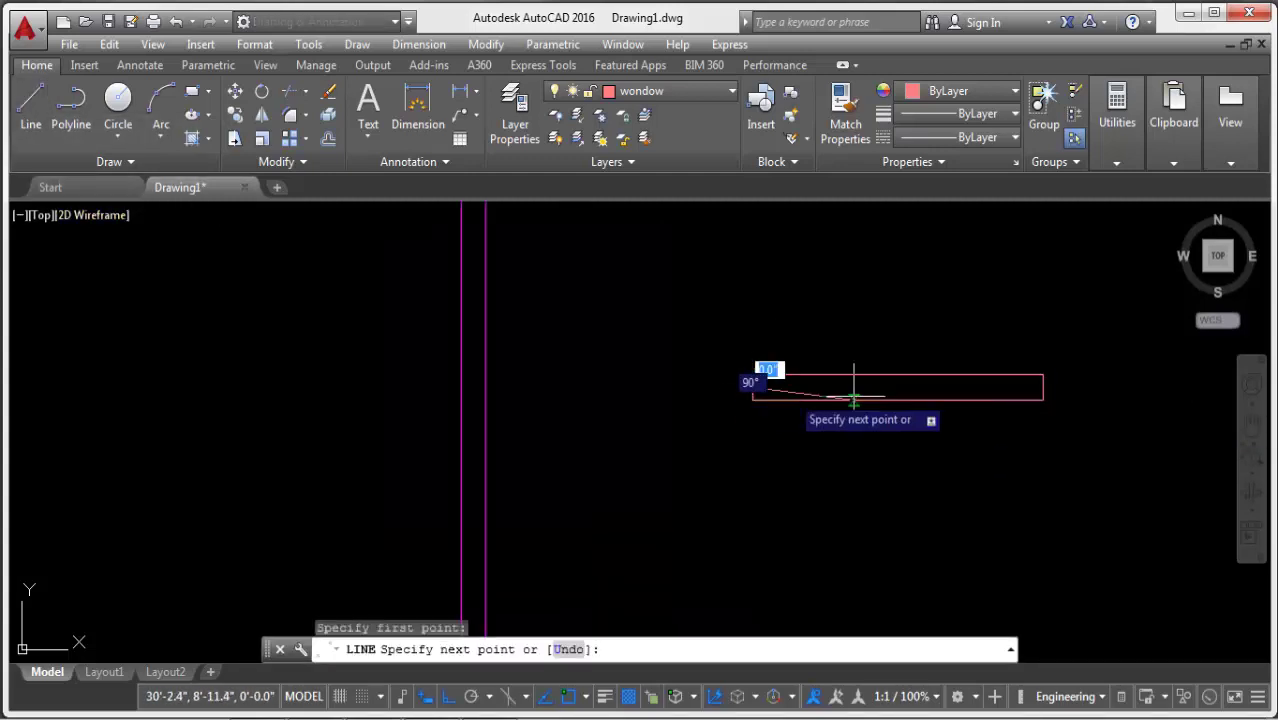
pyautogui.click(1043, 387)
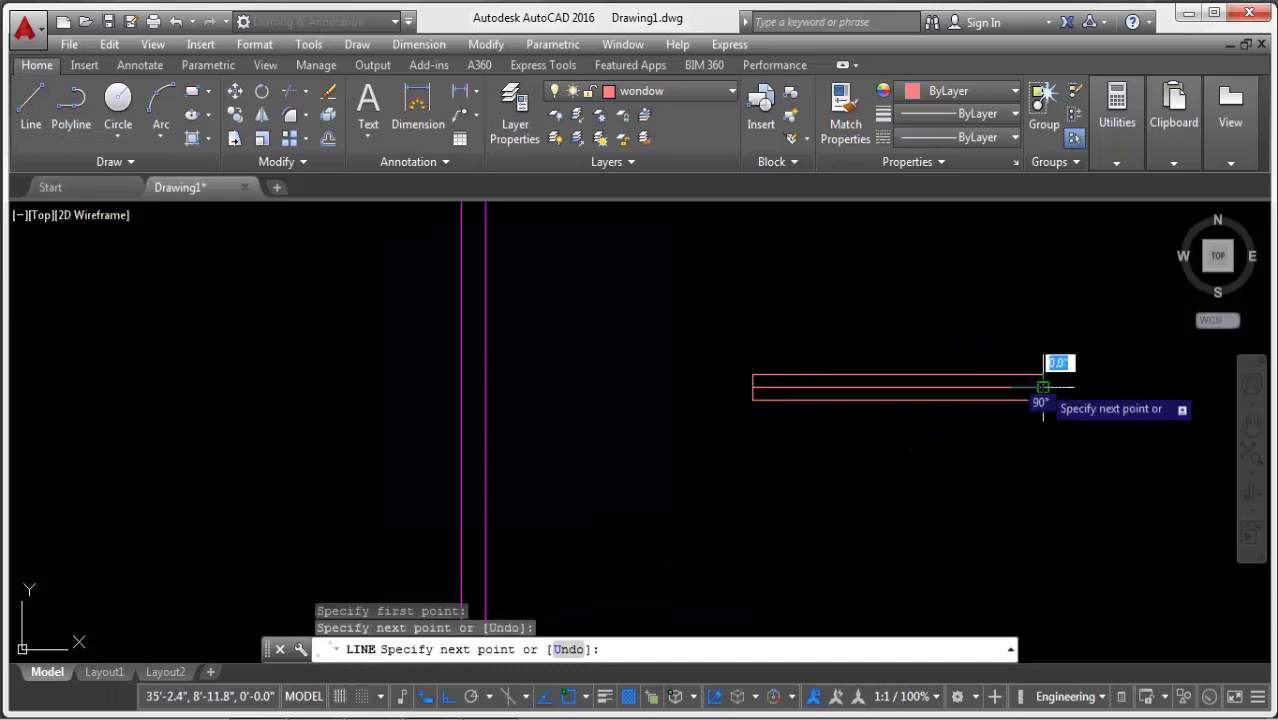
pyautogui.press('Return')
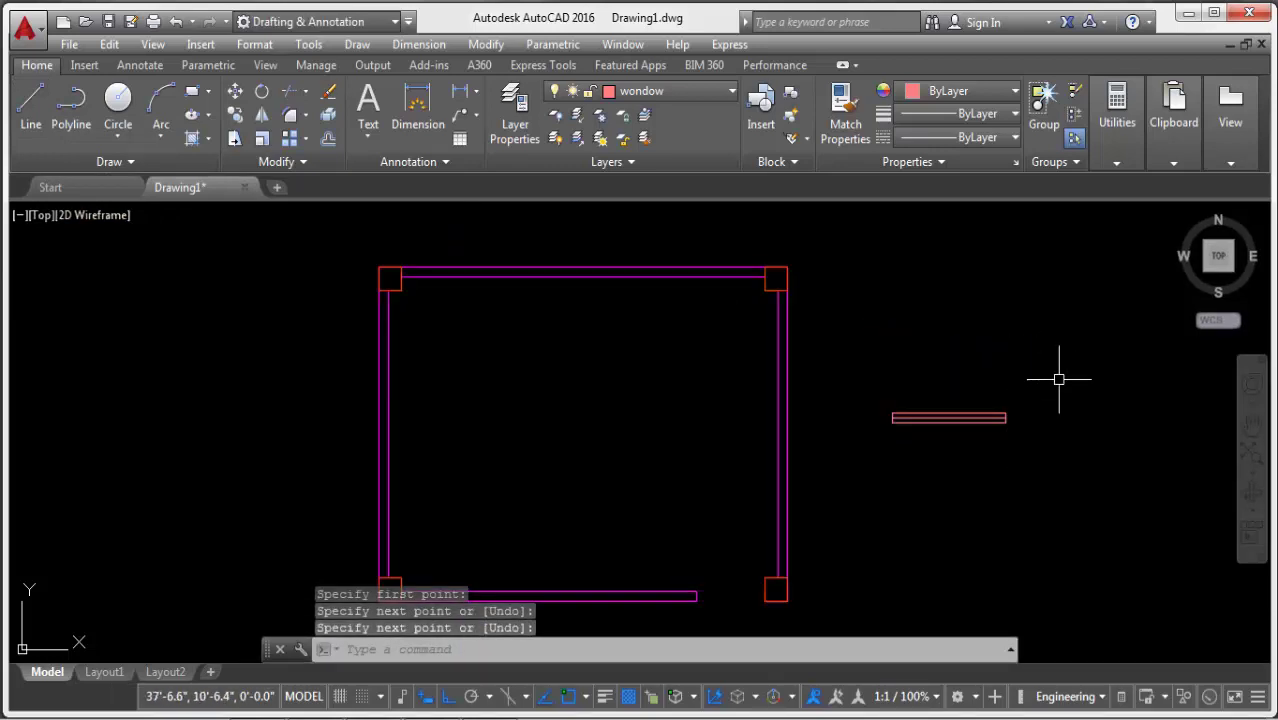
# Copy the window symbol onto the room's top wall.
pyautogui.click(1059, 379)
pyautogui.click(857, 466)
pyautogui.click(234, 113)
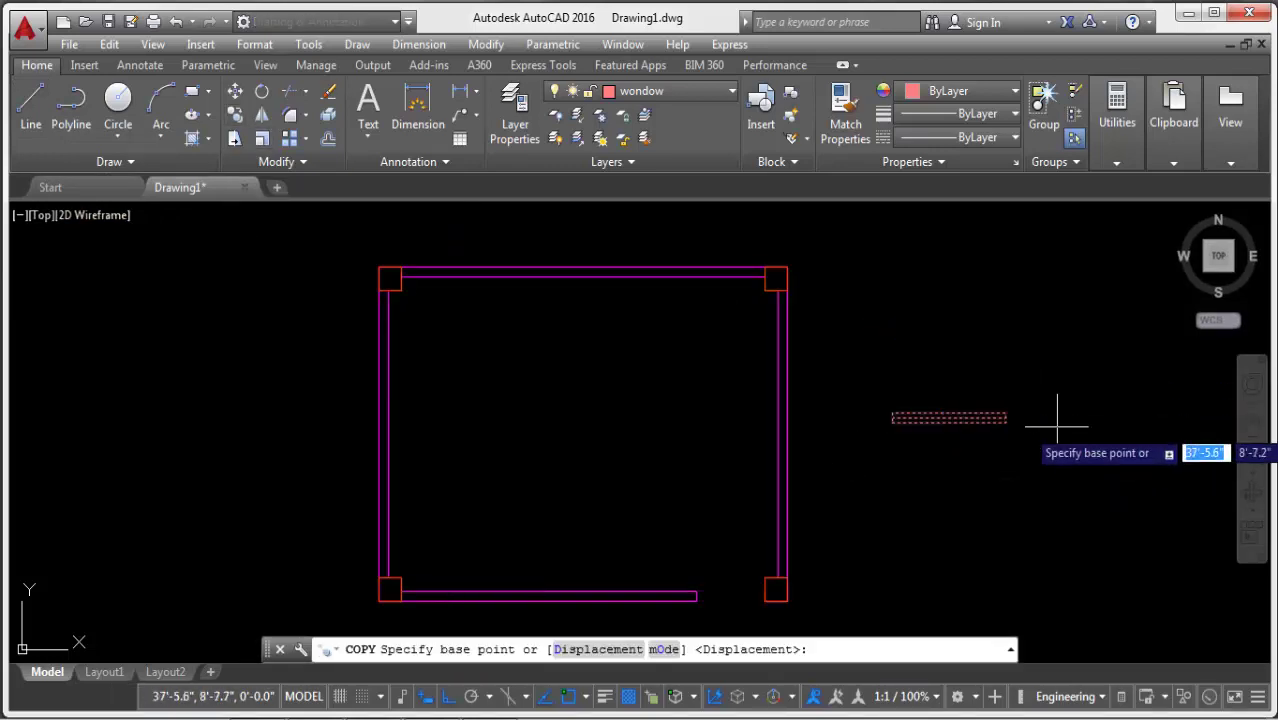
pyautogui.click(1006, 418)
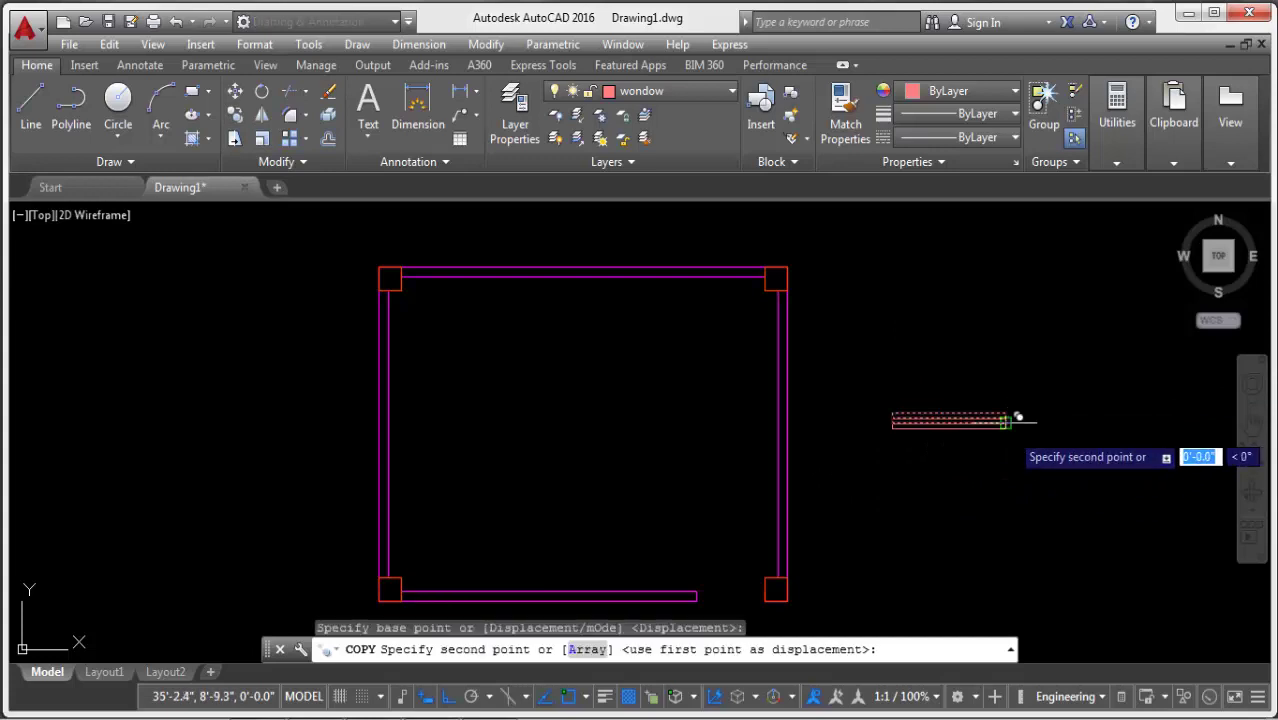
pyautogui.click(610, 272)
pyautogui.scroll(-4, 770, 290)
pyautogui.scroll(2, 706, 336)
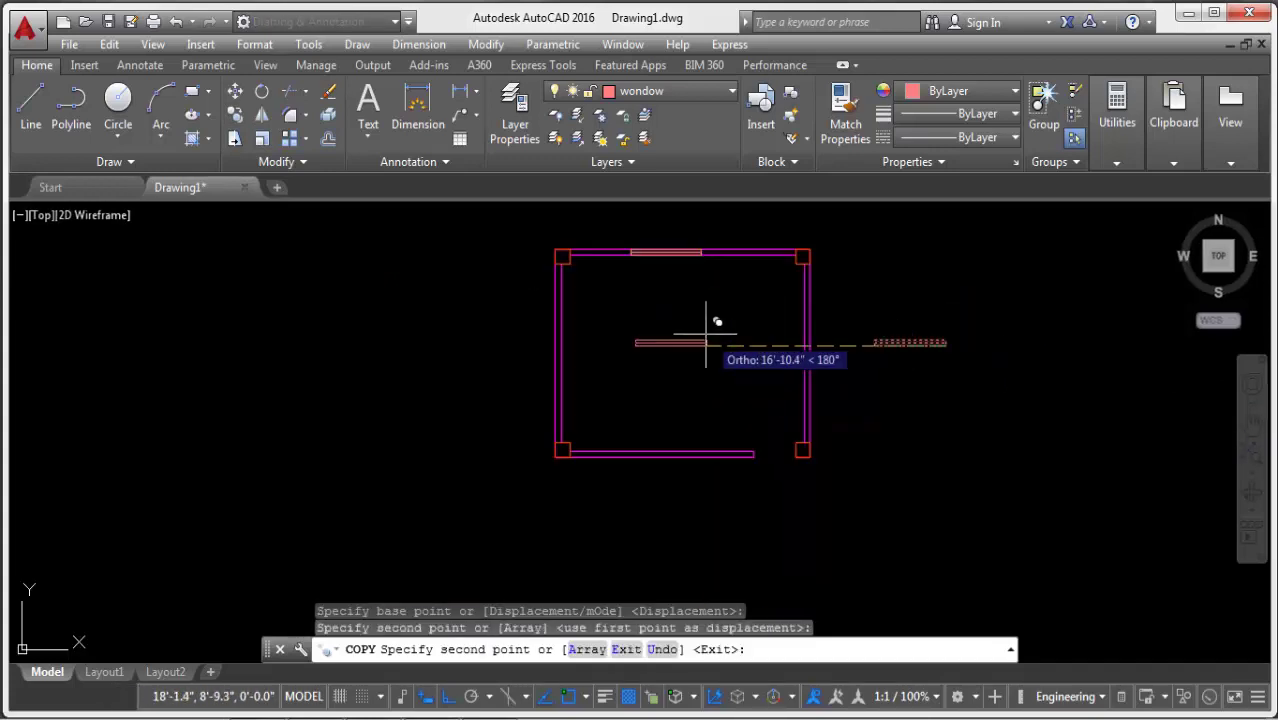
pyautogui.press('Return')
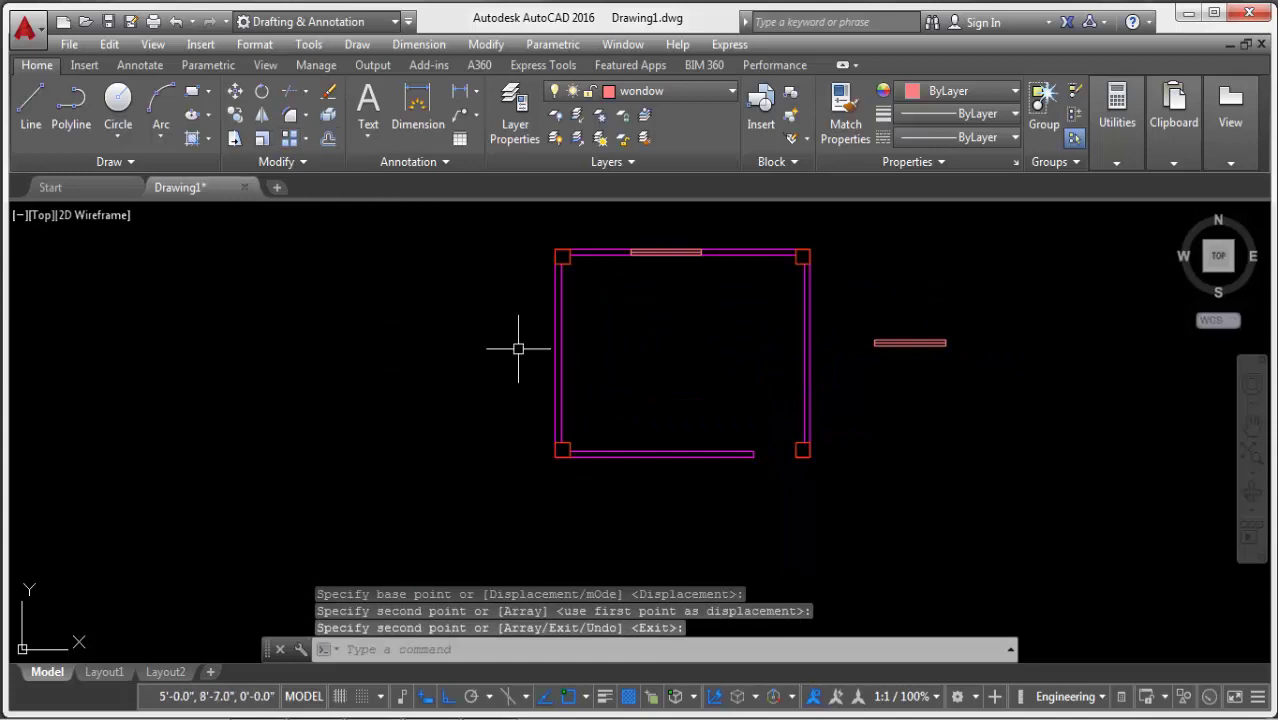
# Rotate the spare window block 90° so it stands upright.
pyautogui.write('Ro')
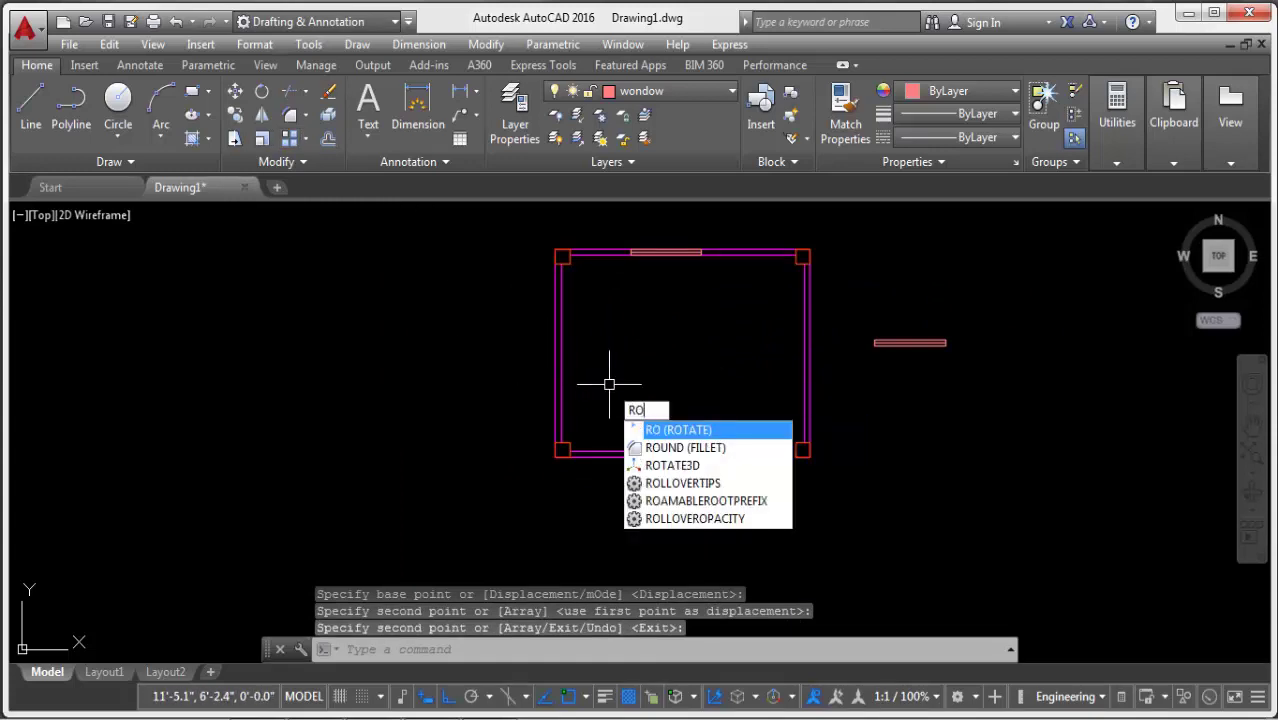
pyautogui.press('Down')
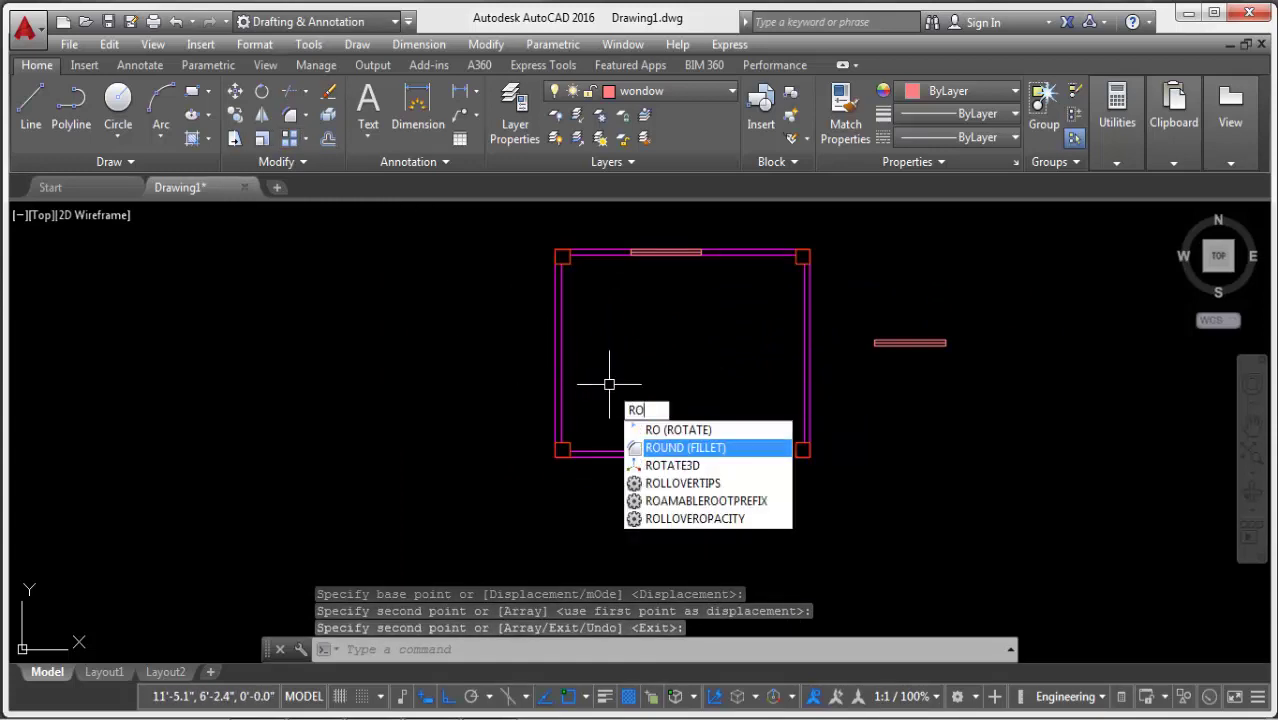
pyautogui.press('Up')
pyautogui.press('Return')
pyautogui.click(979, 306)
pyautogui.click(872, 410)
pyautogui.press('Return')
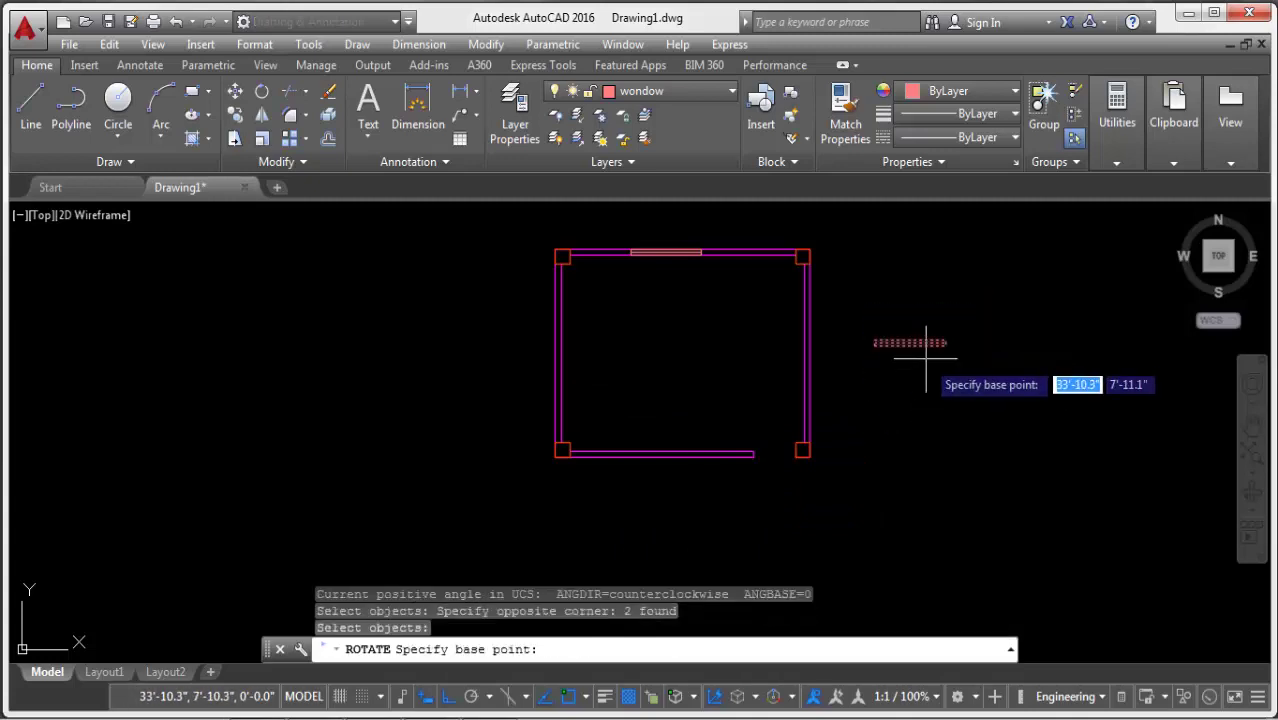
pyautogui.click(925, 356)
pyautogui.click(928, 465)
# Move the upright window block into the room's left wall.
pyautogui.click(966, 278)
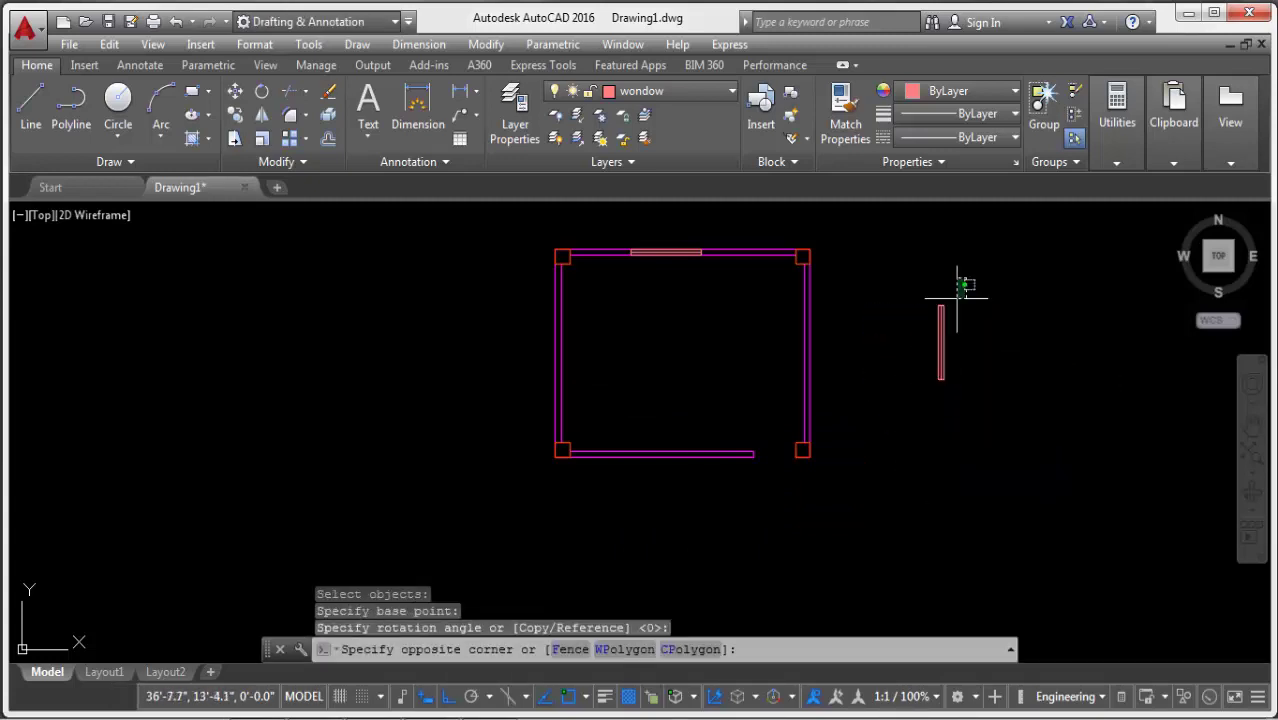
pyautogui.click(905, 419)
pyautogui.write('m')
pyautogui.press('Return')
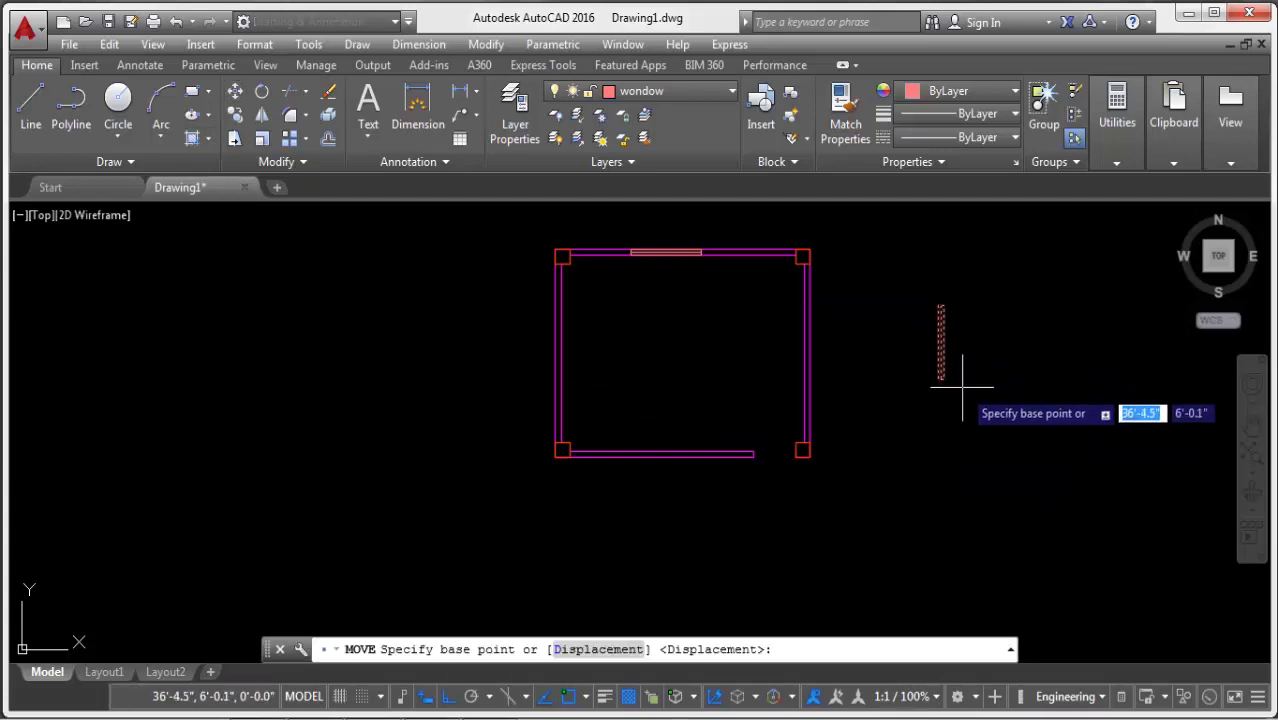
pyautogui.click(940, 375)
pyautogui.scroll(4, 580, 385)
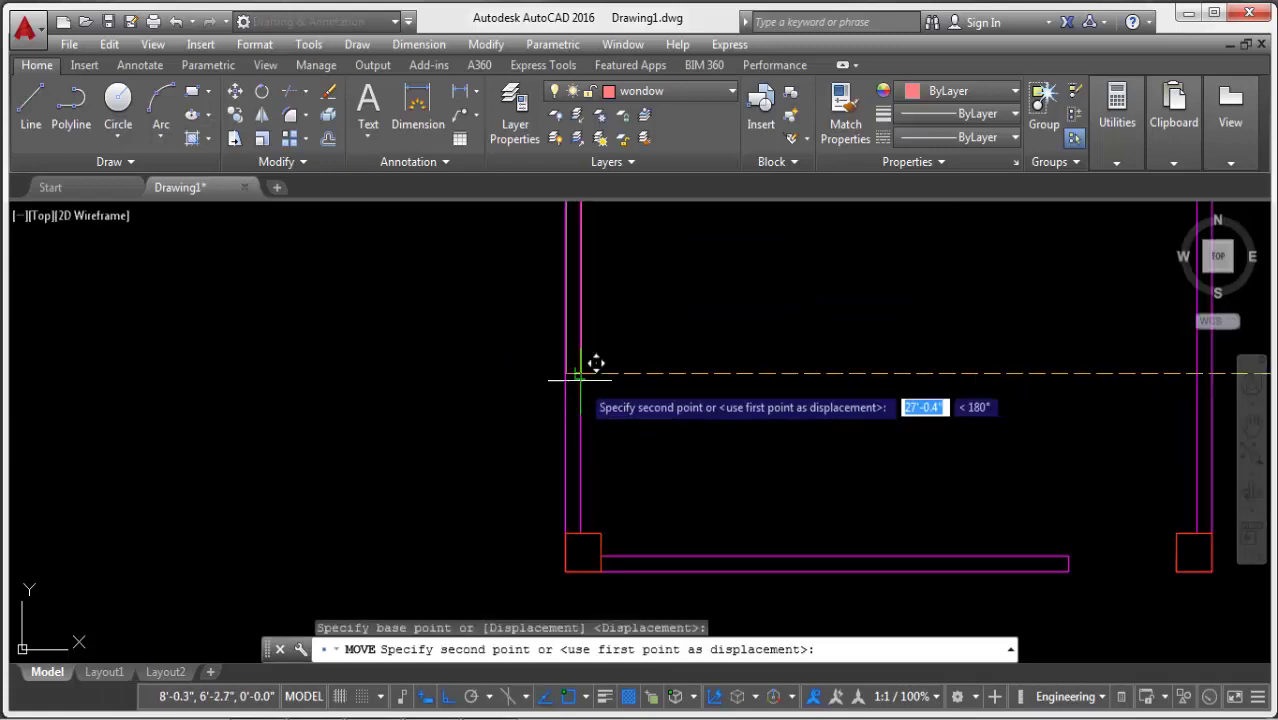
pyautogui.click(592, 370)
pyautogui.scroll(-4, 573, 470)
pyautogui.moveTo(631, 408); pyautogui.dragTo(551, 408, button='middle')
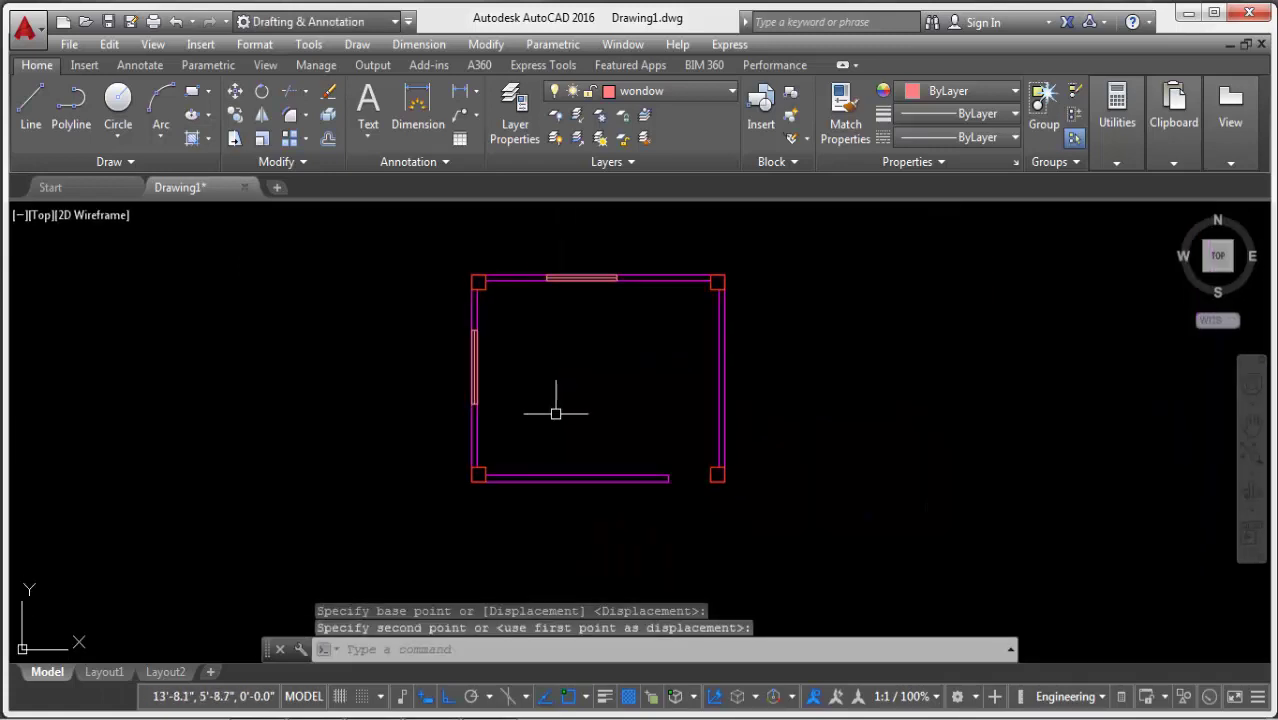
pyautogui.scroll(2, 551, 408)
pyautogui.scroll(2, 471, 328)
pyautogui.moveTo(471, 328); pyautogui.dragTo(410, 351, button='middle')
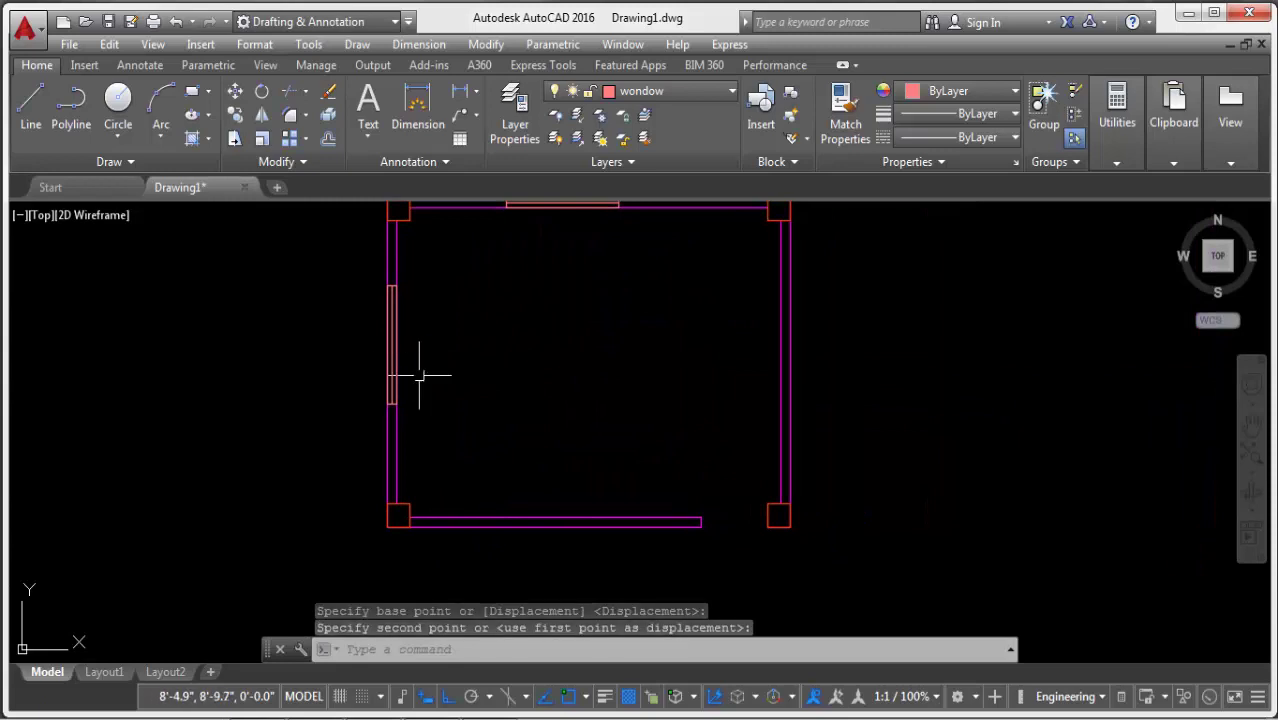
pyautogui.scroll(-2, 419, 375)
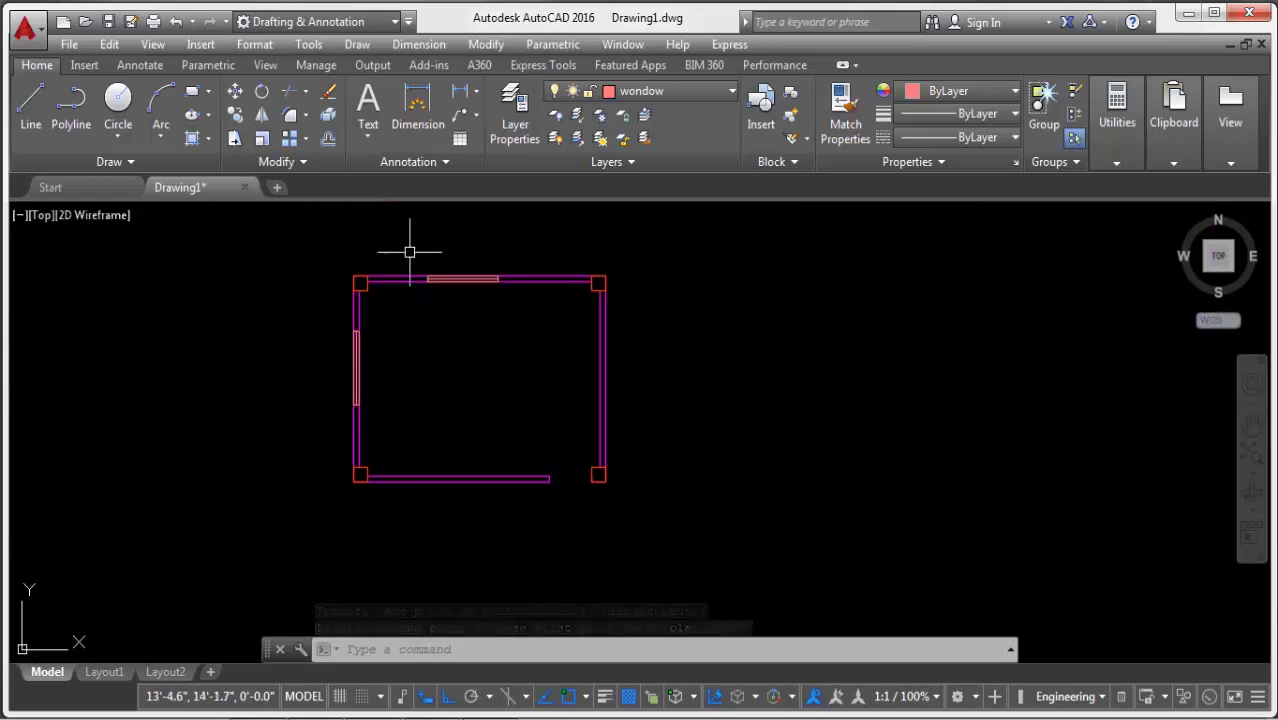
# Switch to the 3D Modeling workspace and view the room plan in SW Isometric.
pyautogui.click(310, 21)
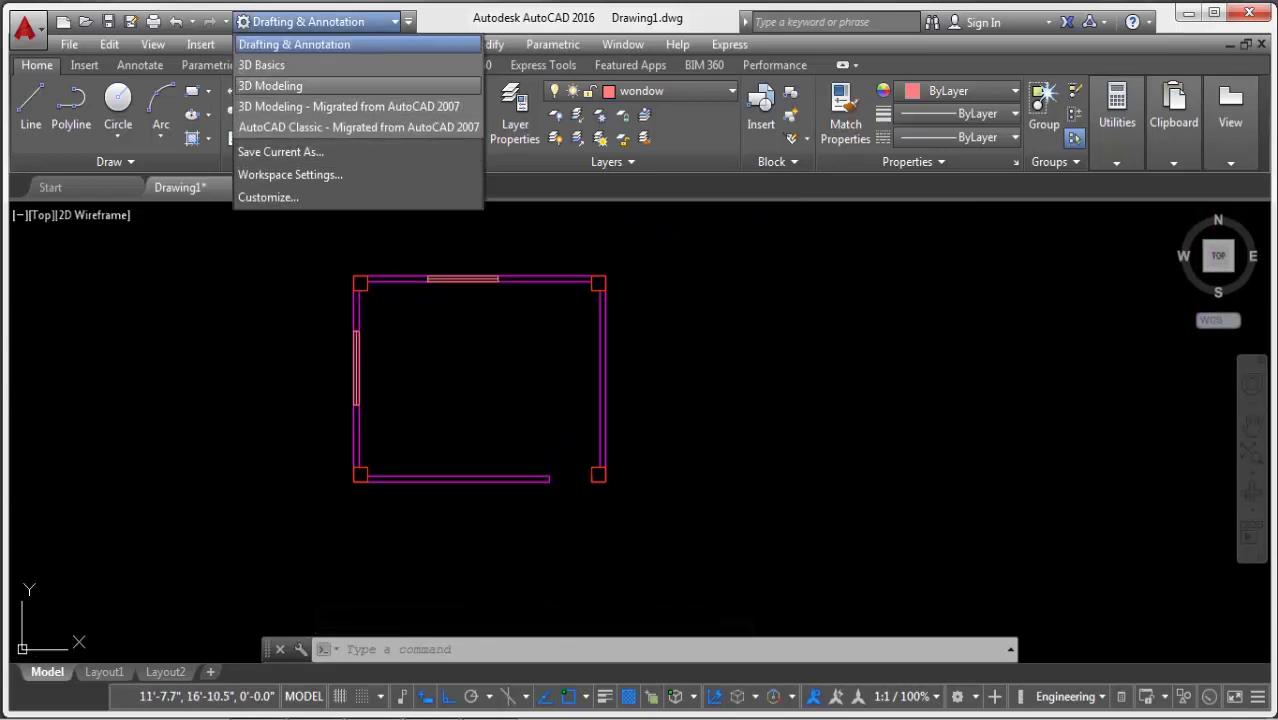
pyautogui.click(270, 85)
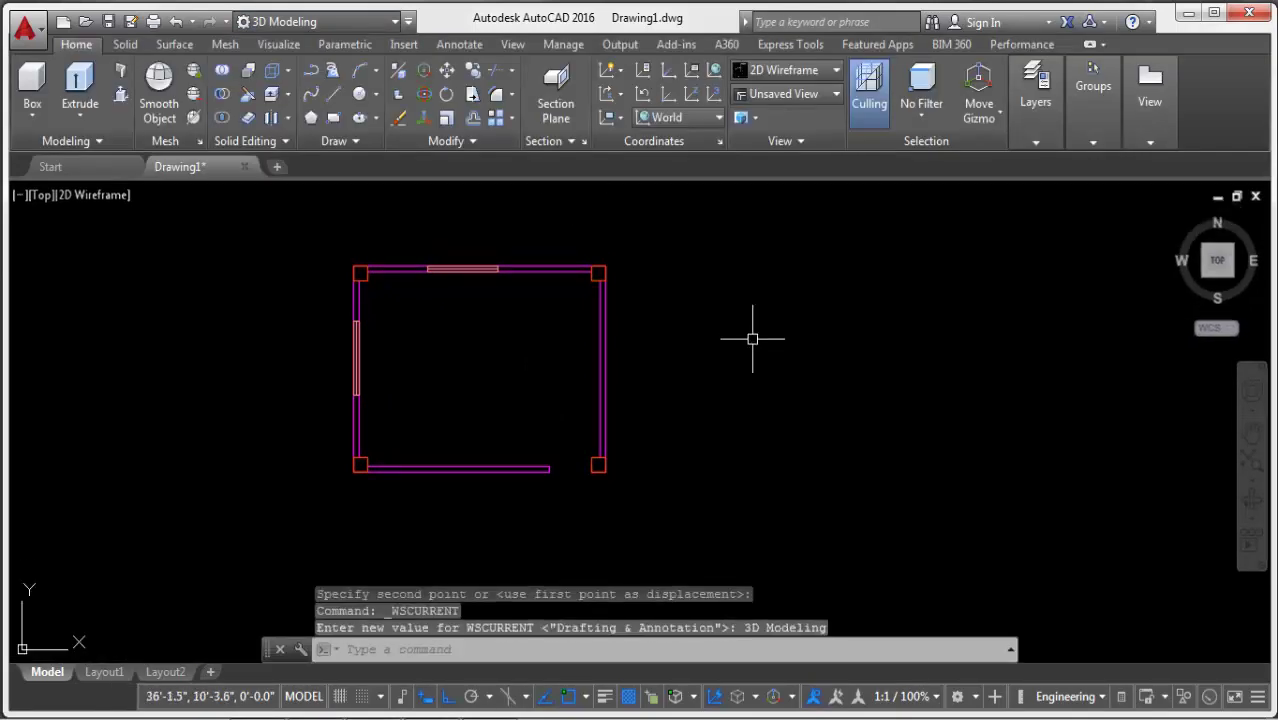
pyautogui.click(790, 93)
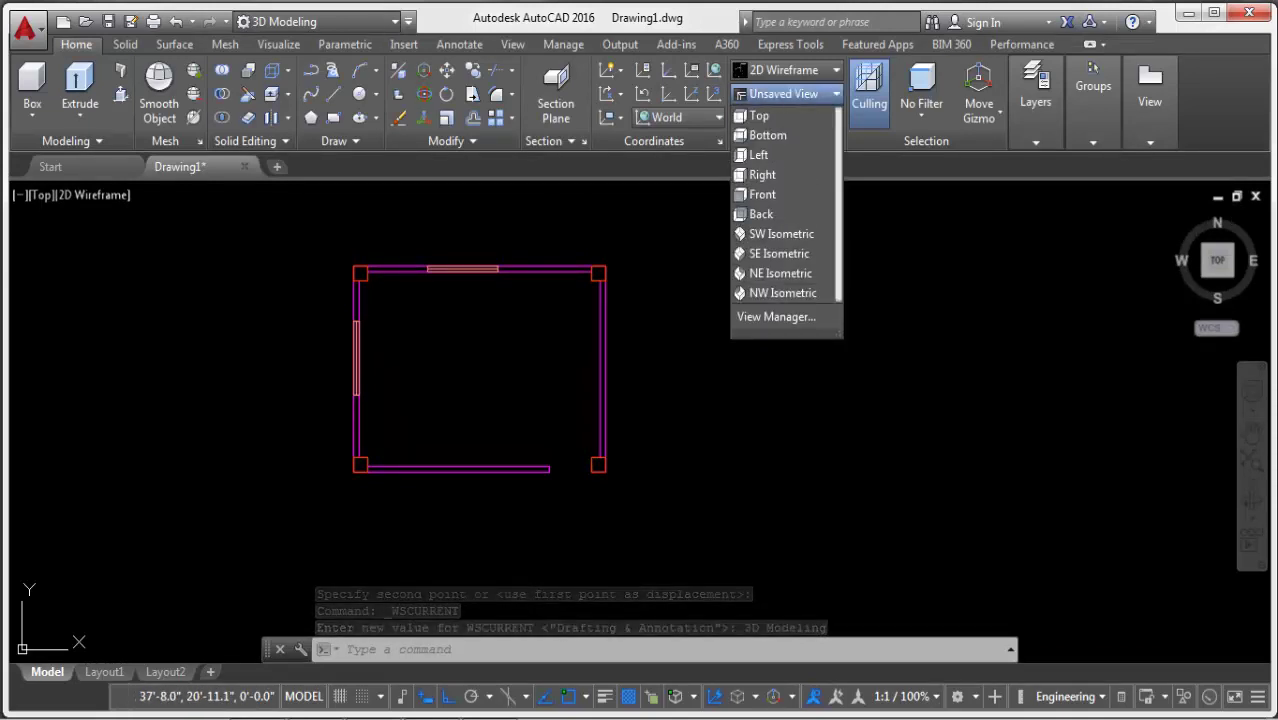
pyautogui.click(760, 233)
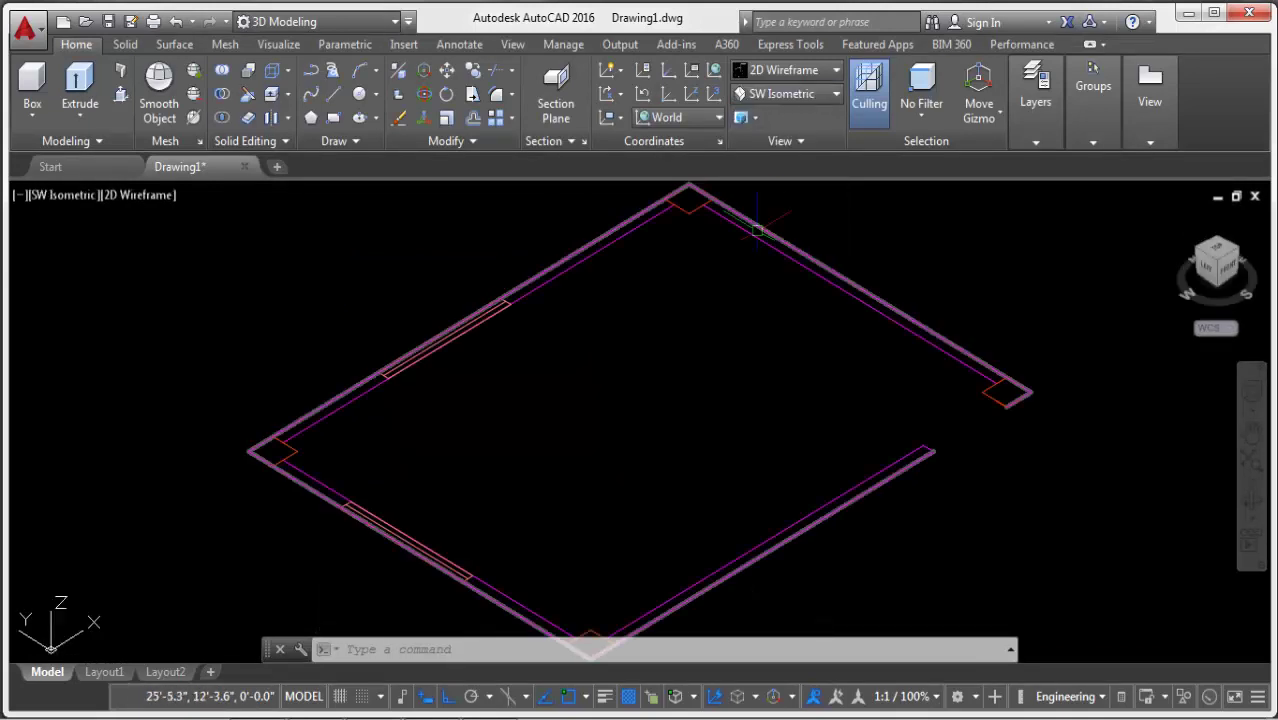
pyautogui.scroll(-2, 428, 363)
pyautogui.scroll(-2, 542, 409)
pyautogui.moveTo(542, 409); pyautogui.dragTo(474, 409, button='middle')
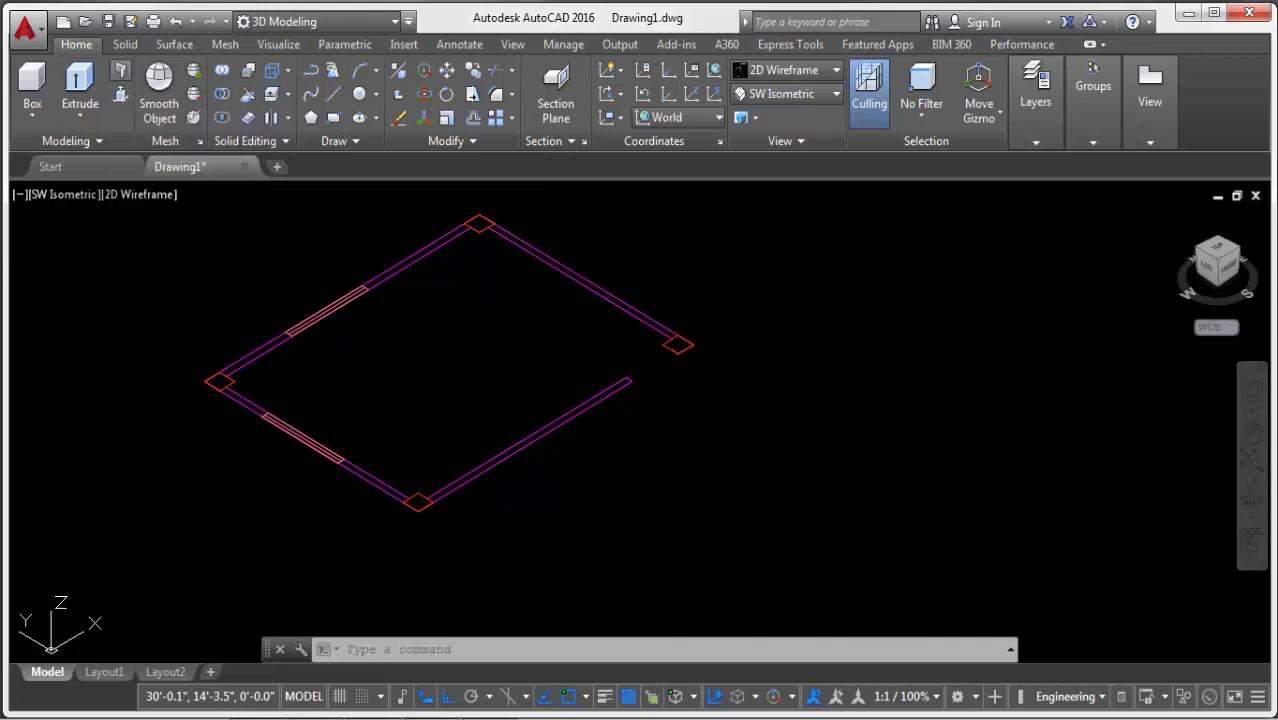
# Set POLYSOLID to 10' height, Left justification and 5-inch width.
pyautogui.click(120, 69)
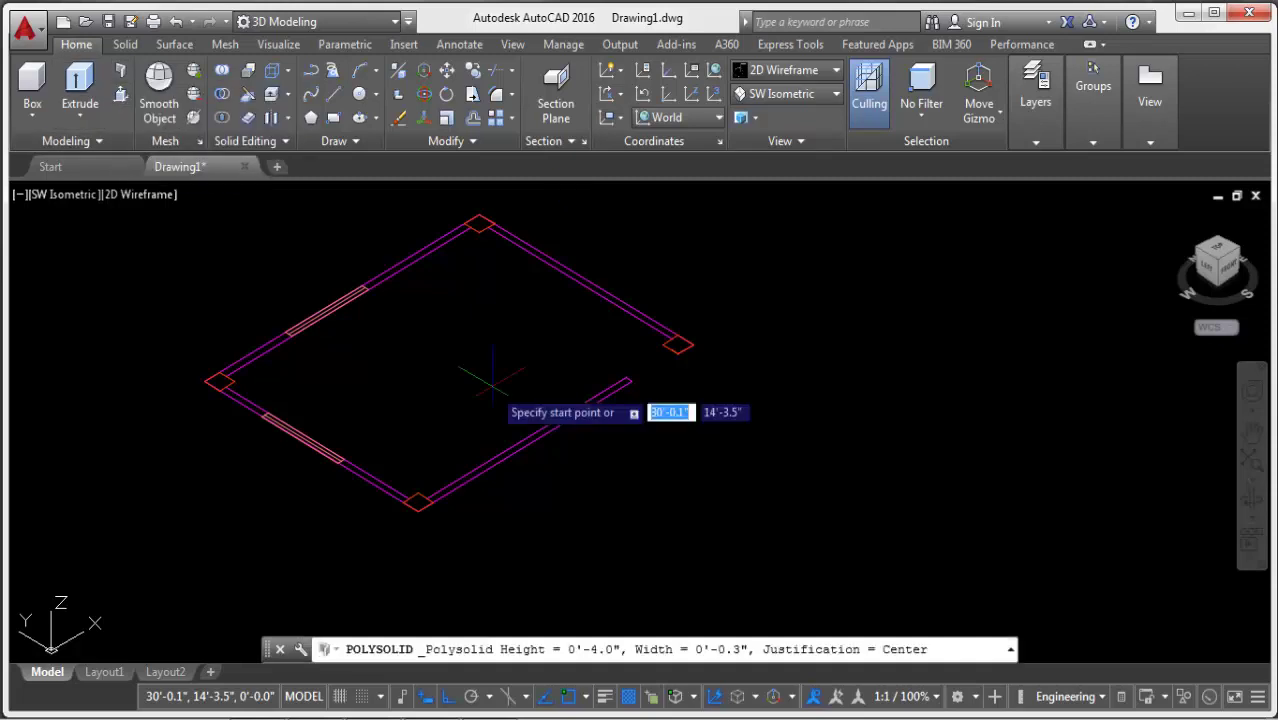
pyautogui.rightClick(752, 340)
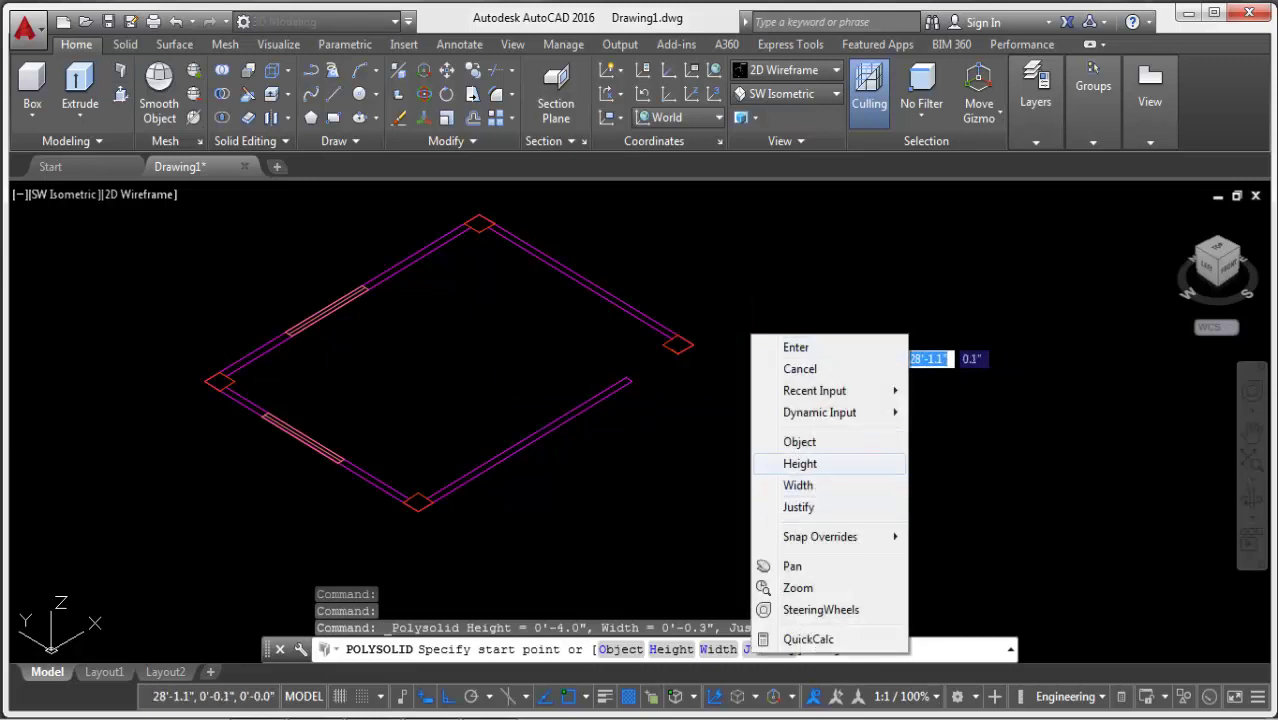
pyautogui.click(800, 463)
pyautogui.write("10'")
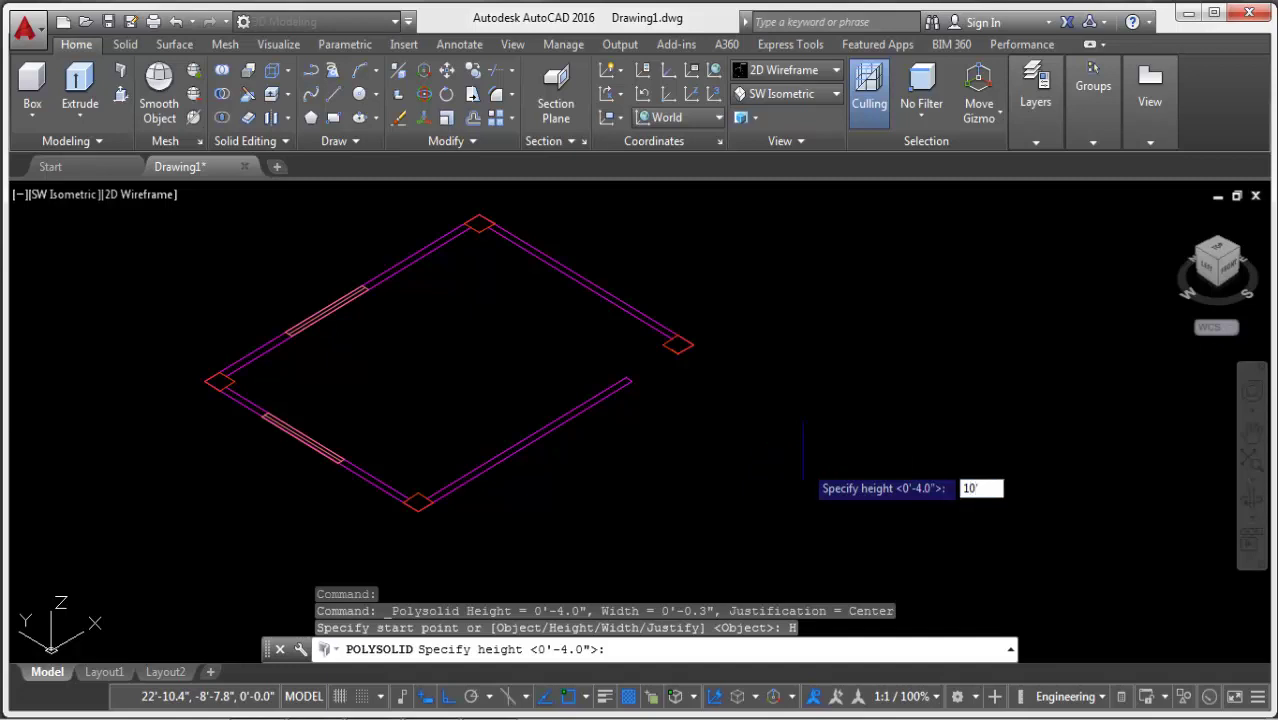
pyautogui.press('Return')
pyautogui.rightClick(791, 402)
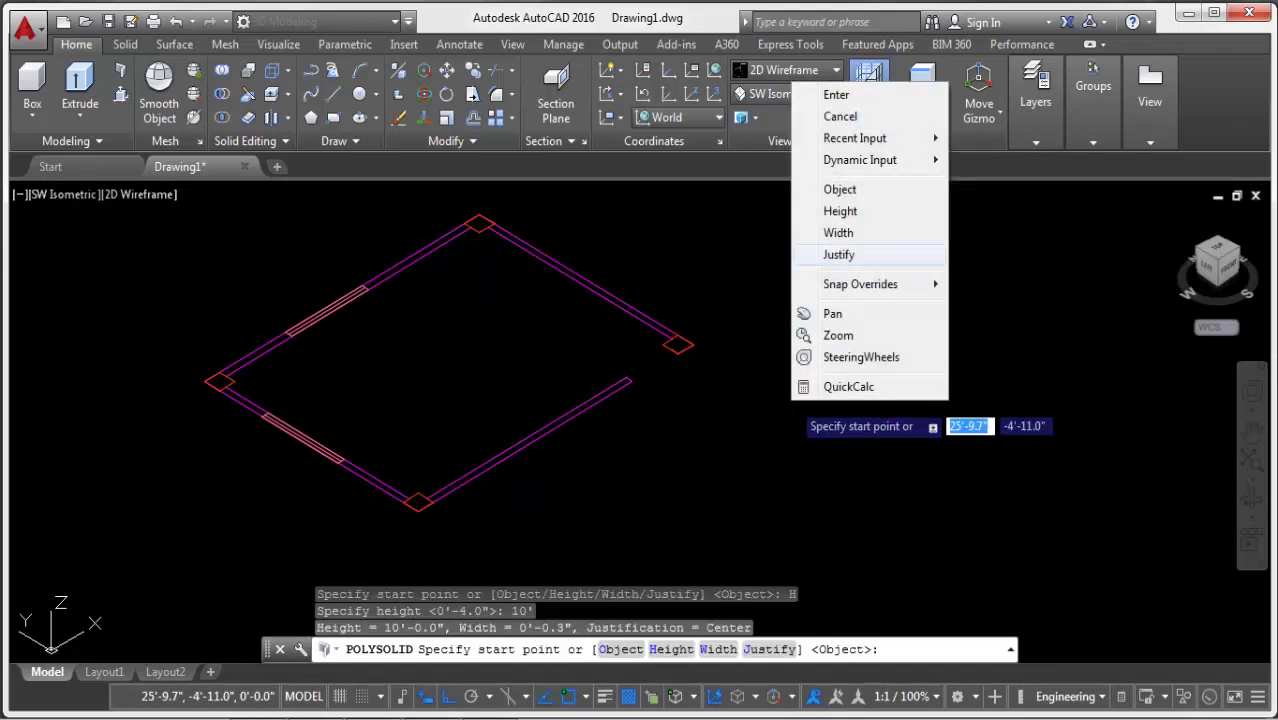
pyautogui.click(838, 254)
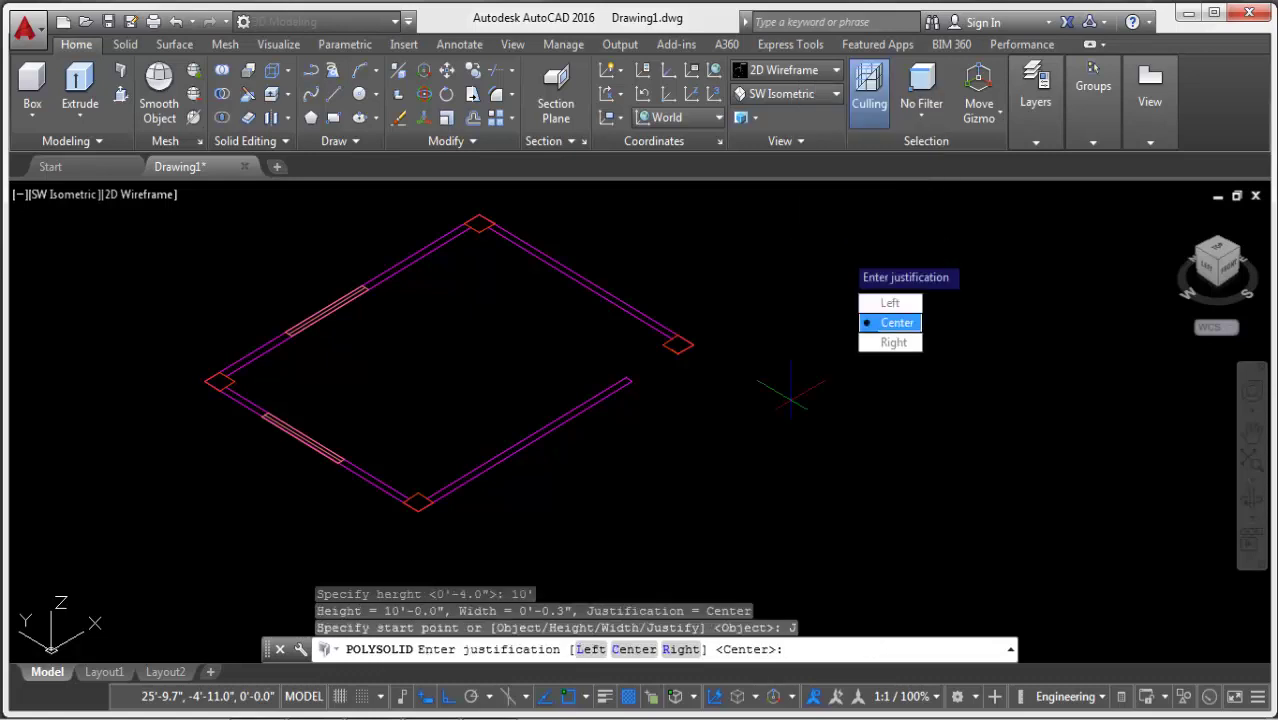
pyautogui.press('Return')
pyautogui.rightClick(737, 378)
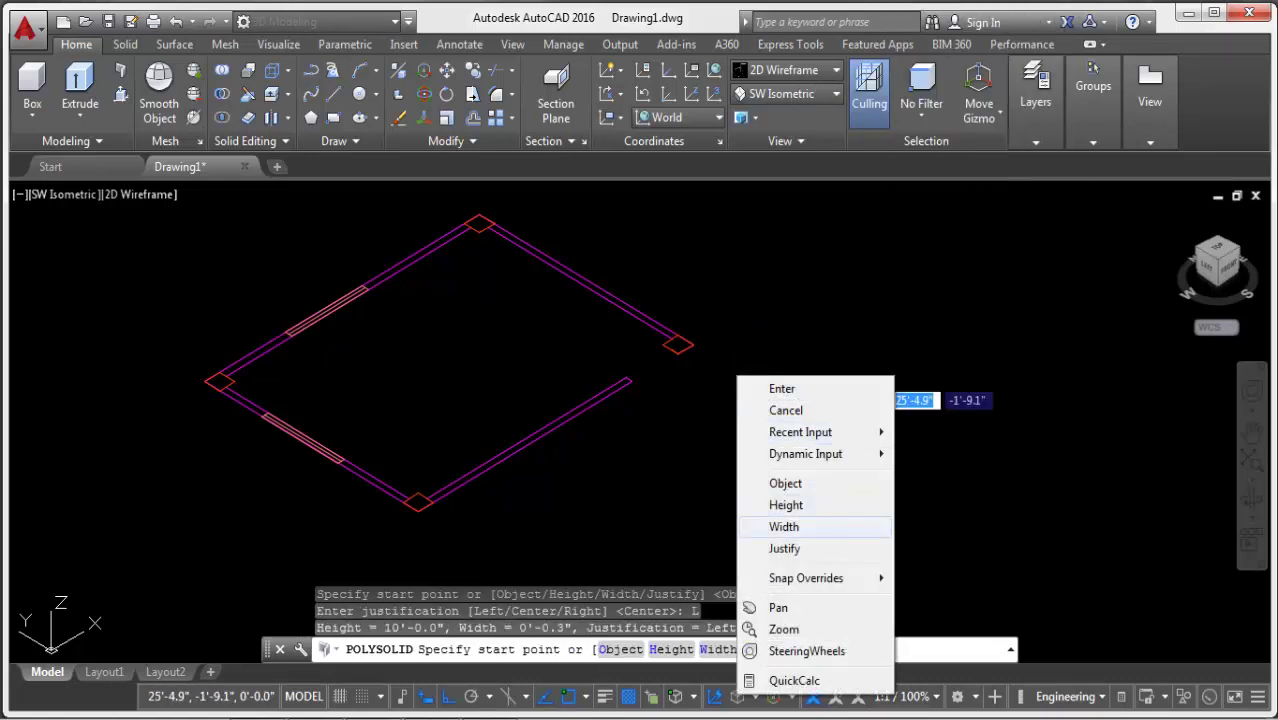
pyautogui.click(784, 526)
pyautogui.write('5')
pyautogui.press('Return')
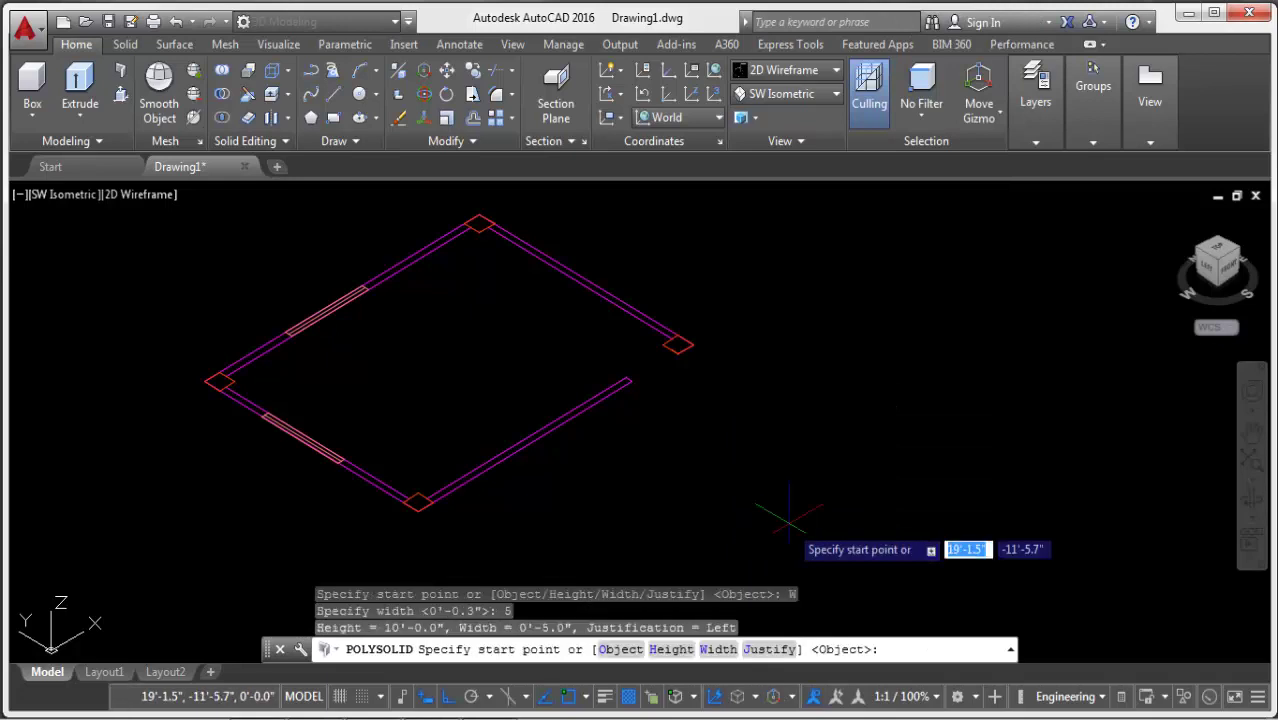
# Cancel the started wall and apply the Shades of Gray visual style.
pyautogui.scroll(2, 203, 377)
pyautogui.scroll(1, 203, 377)
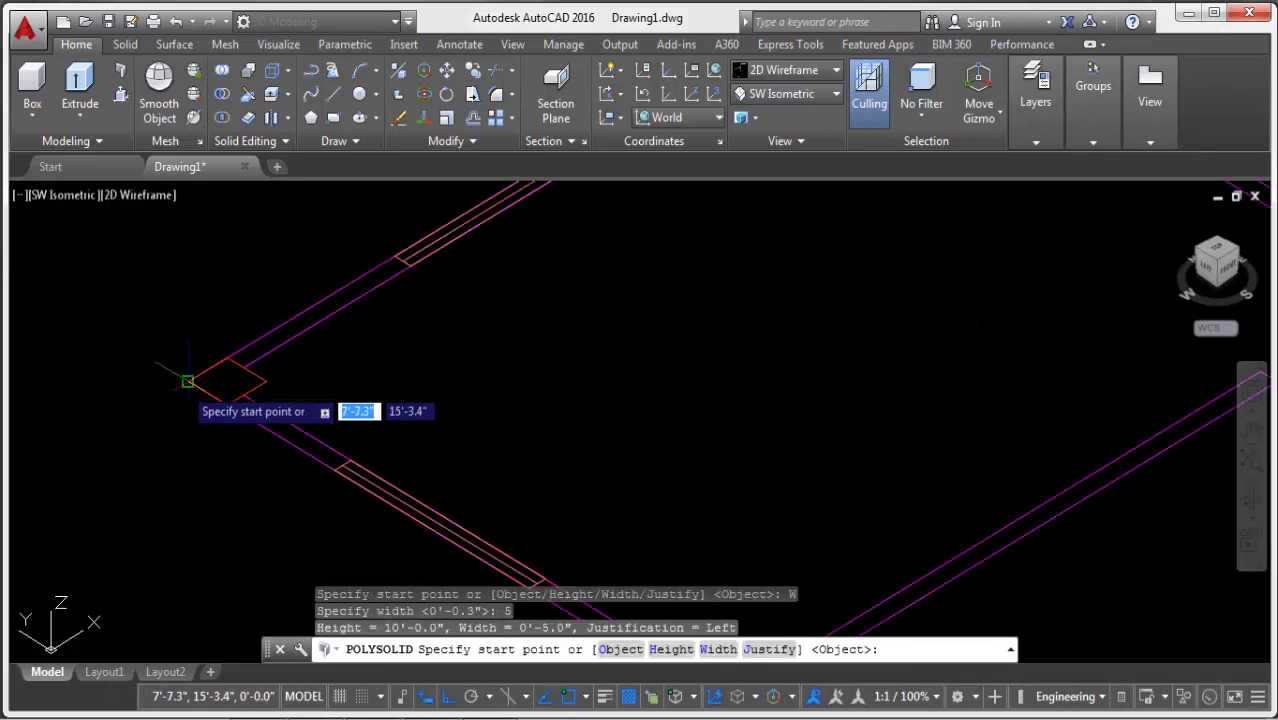
pyautogui.click(187, 377)
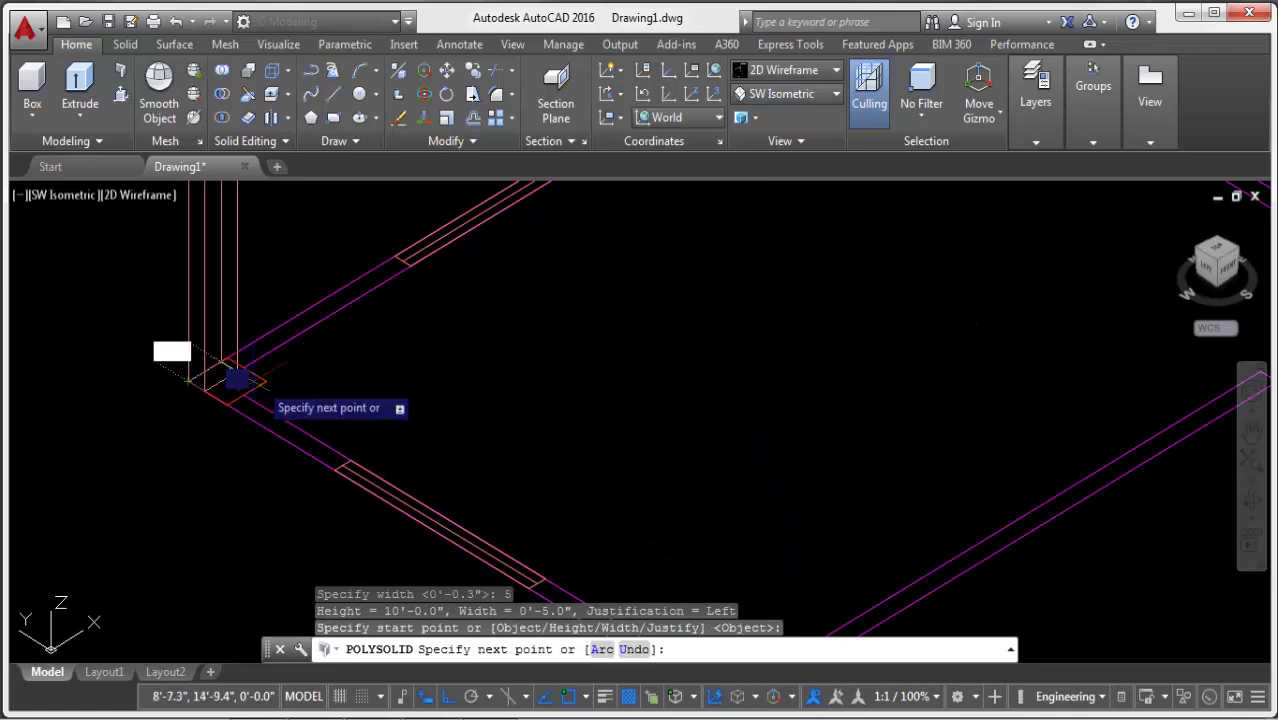
pyautogui.press('Escape')
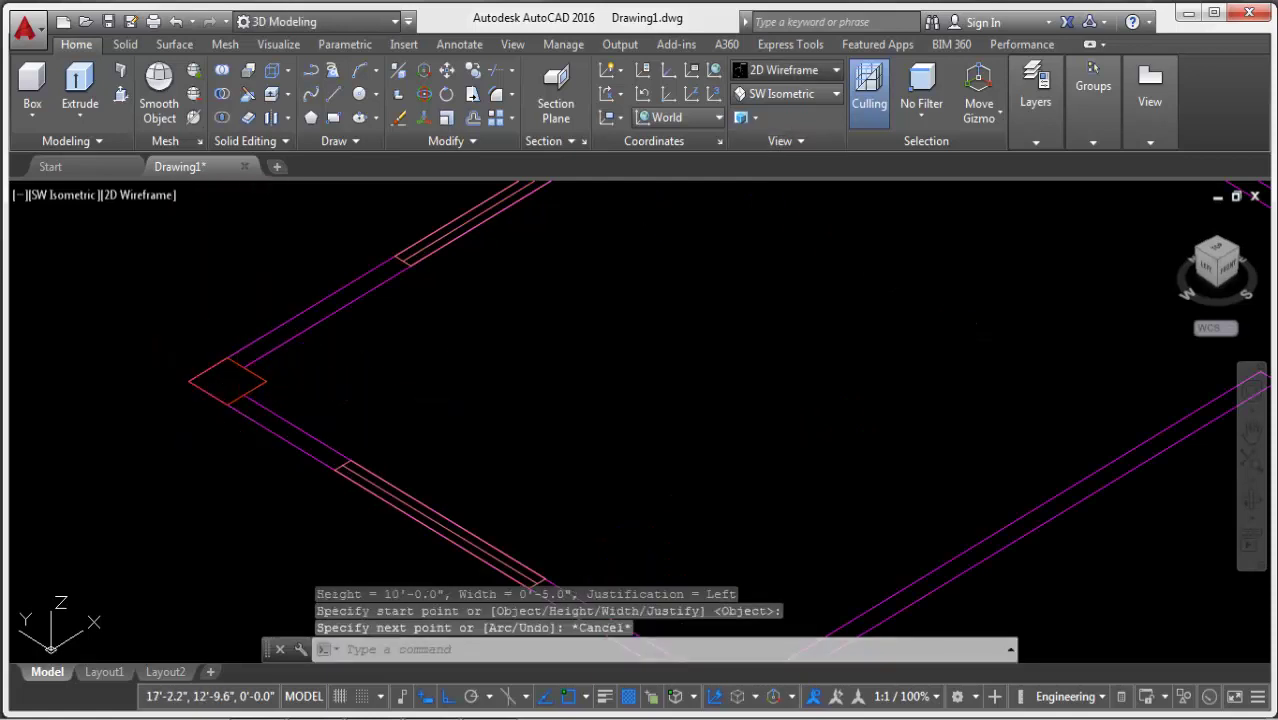
pyautogui.click(785, 70)
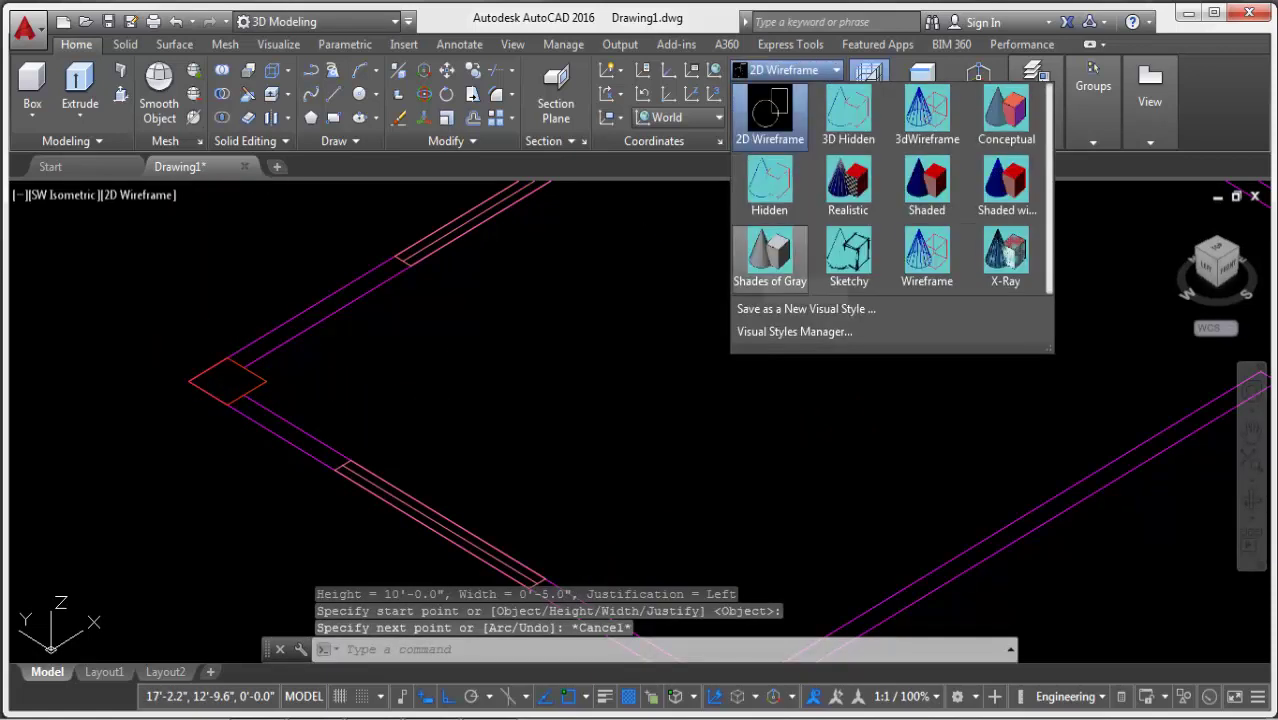
pyautogui.click(763, 258)
pyautogui.scroll(-2, 502, 456)
pyautogui.scroll(-2, 502, 456)
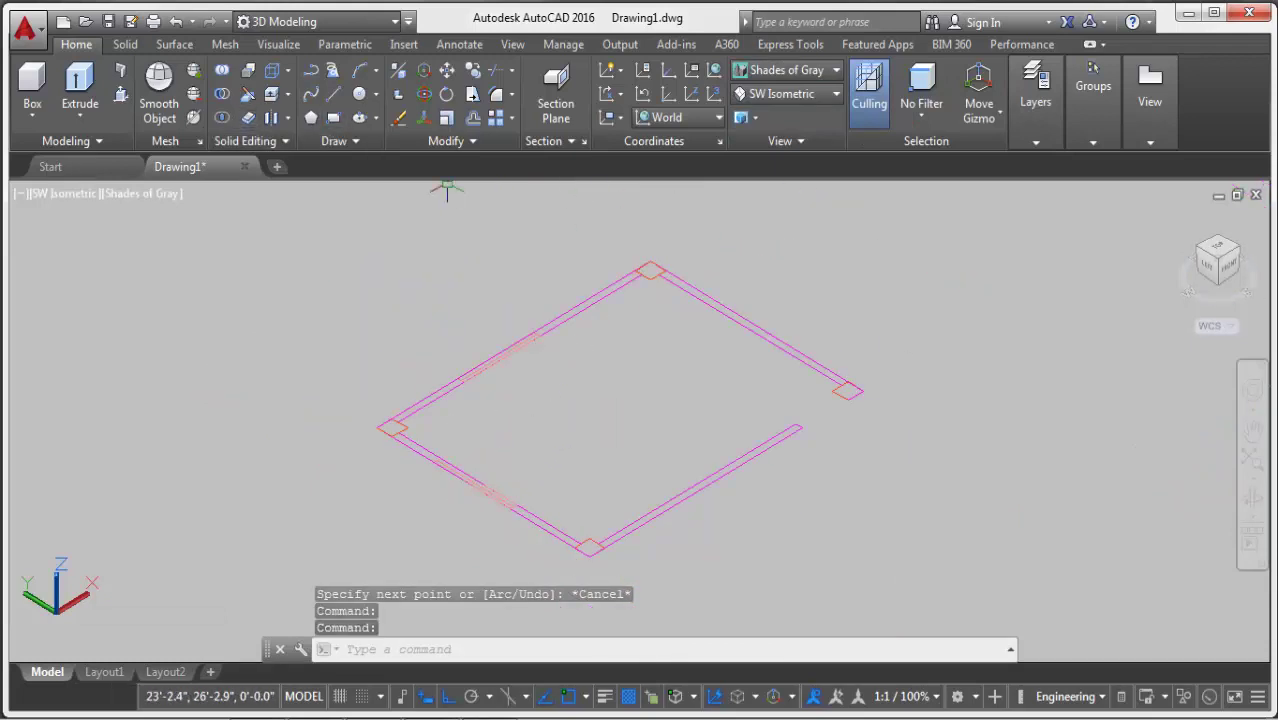
# Restart POLYSOLID and run walls from the plan's open end through the bottom corner.
pyautogui.press('Return')
pyautogui.scroll(2, 374, 410)
pyautogui.scroll(2, 337, 405)
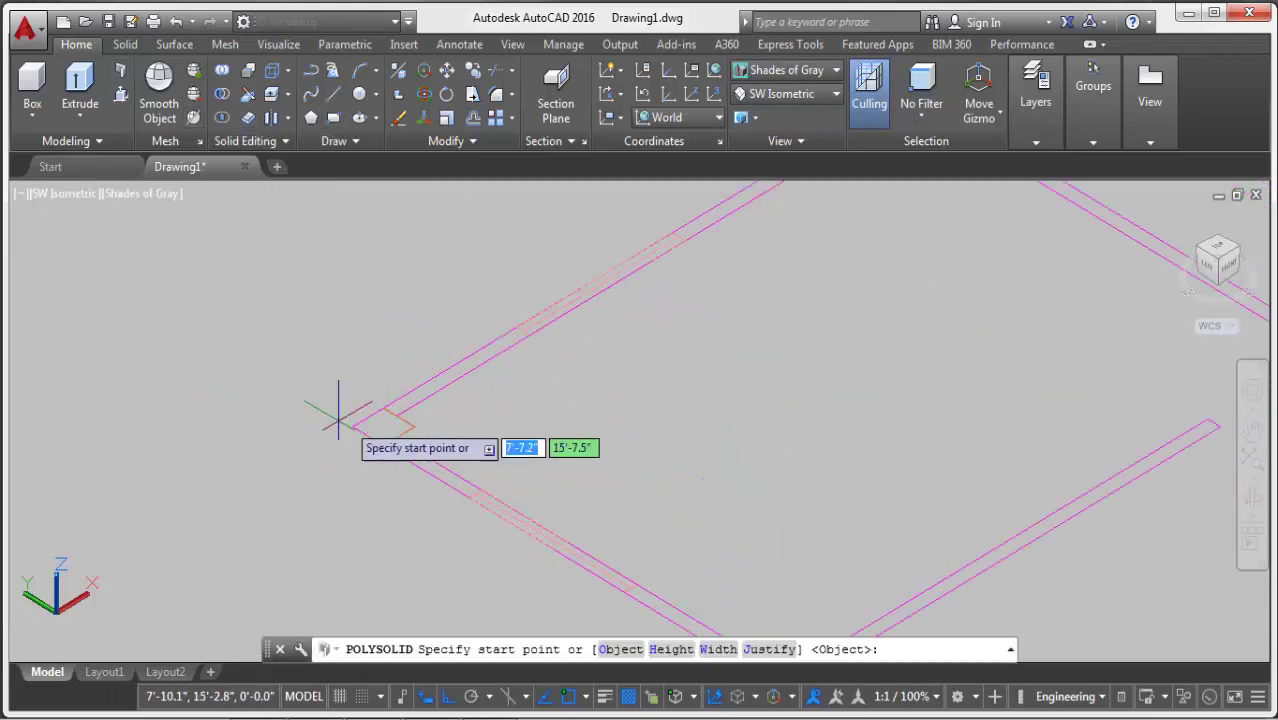
pyautogui.scroll(-5, 684, 460)
pyautogui.scroll(5, 670, 455)
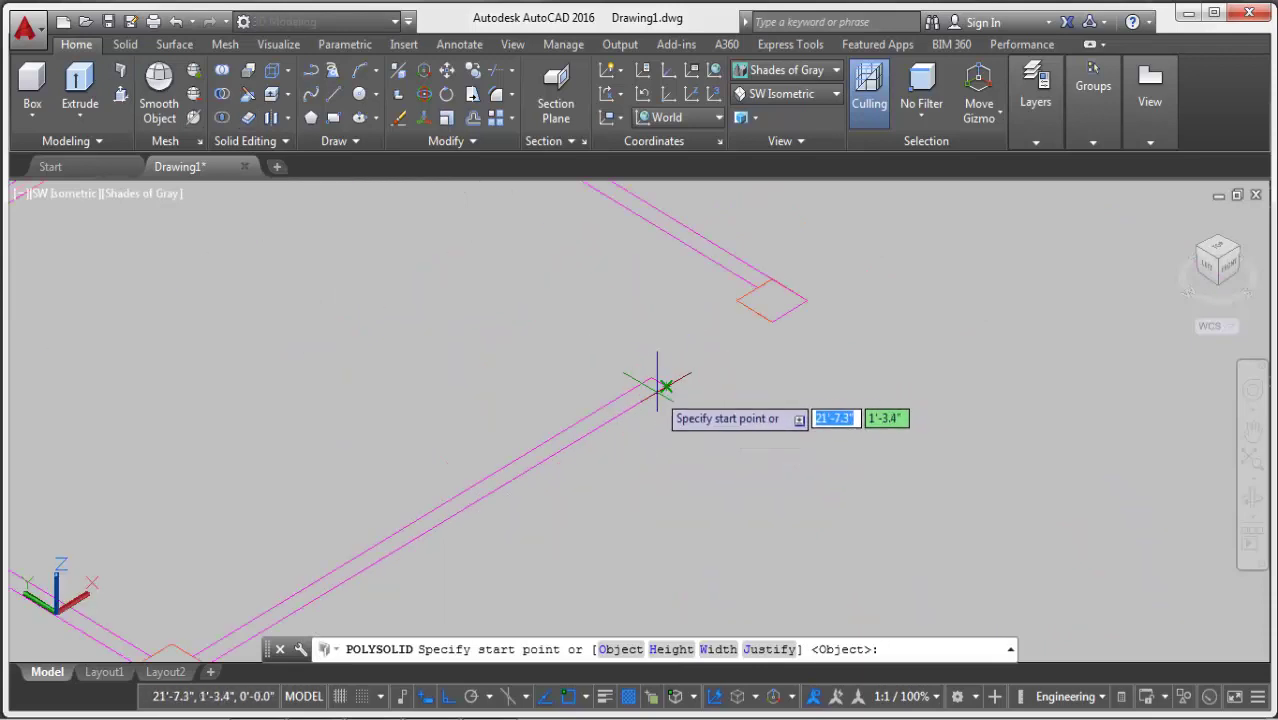
pyautogui.click(666, 386)
pyautogui.scroll(-2, 640, 420)
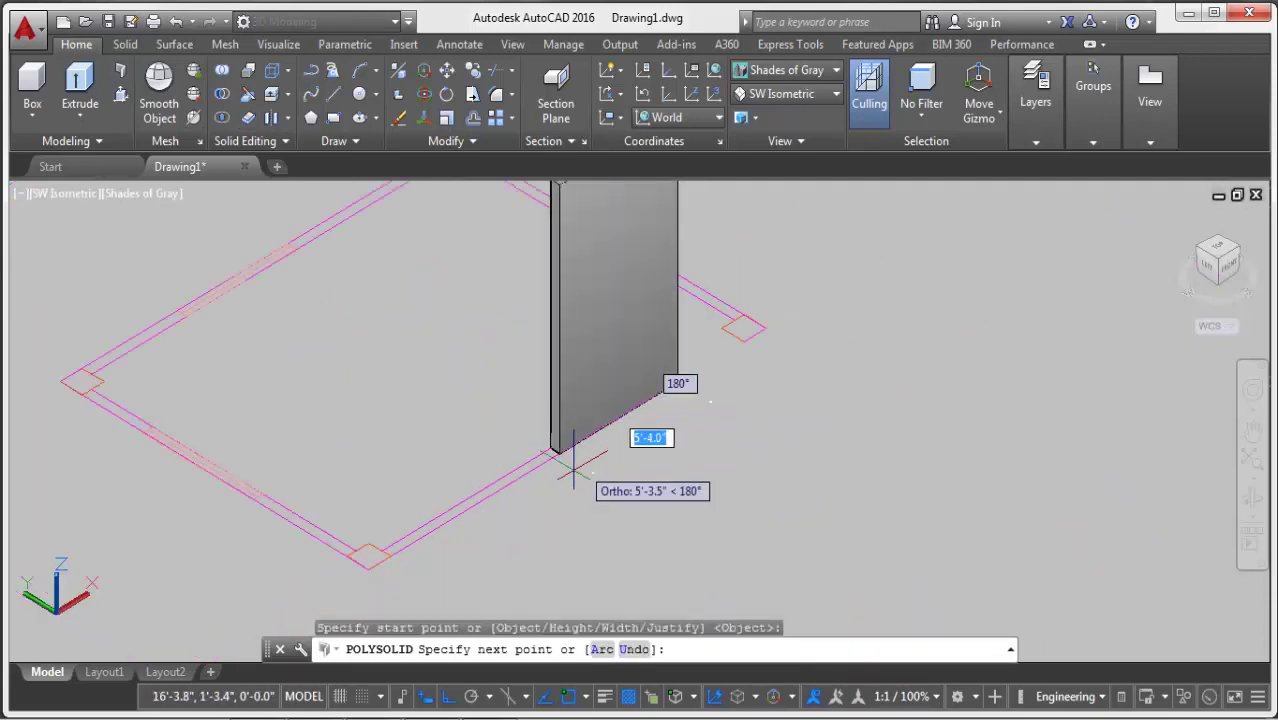
pyautogui.moveTo(462, 551); pyautogui.dragTo(812, 362, button='middle')
pyautogui.scroll(5, 812, 362)
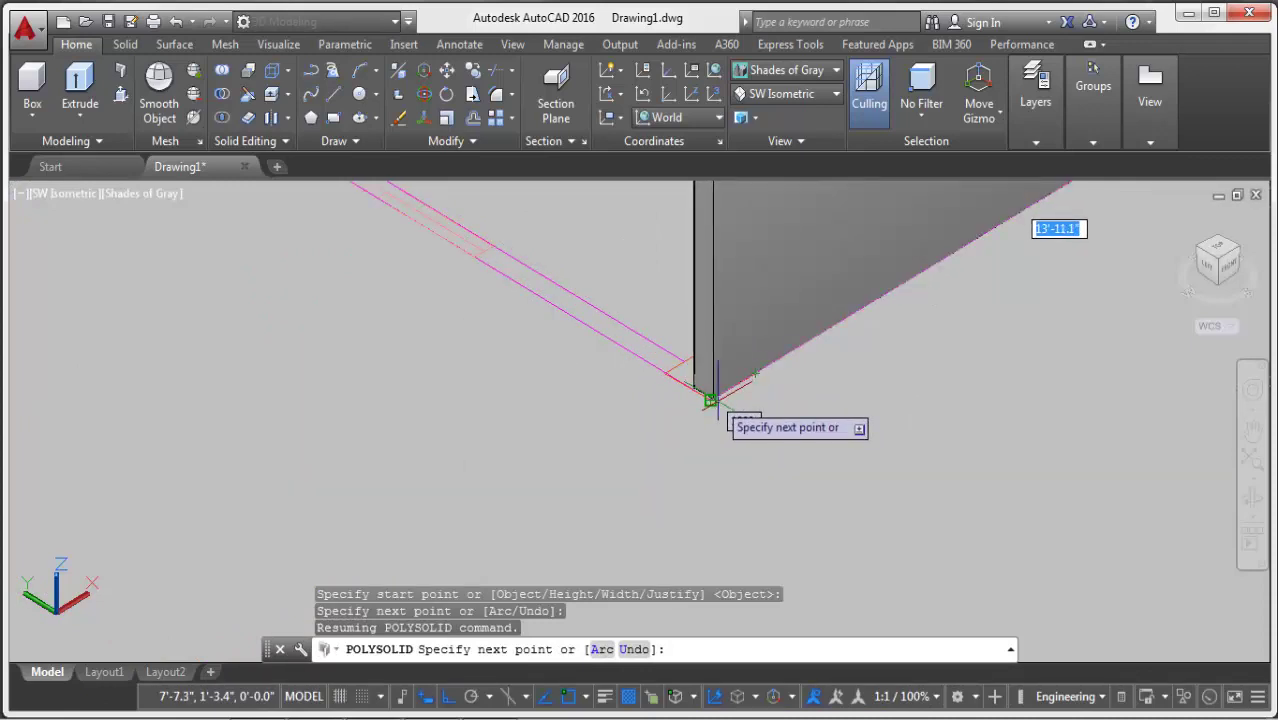
pyautogui.click(709, 400)
pyautogui.scroll(-5, 688, 428)
pyautogui.scroll(5, 585, 345)
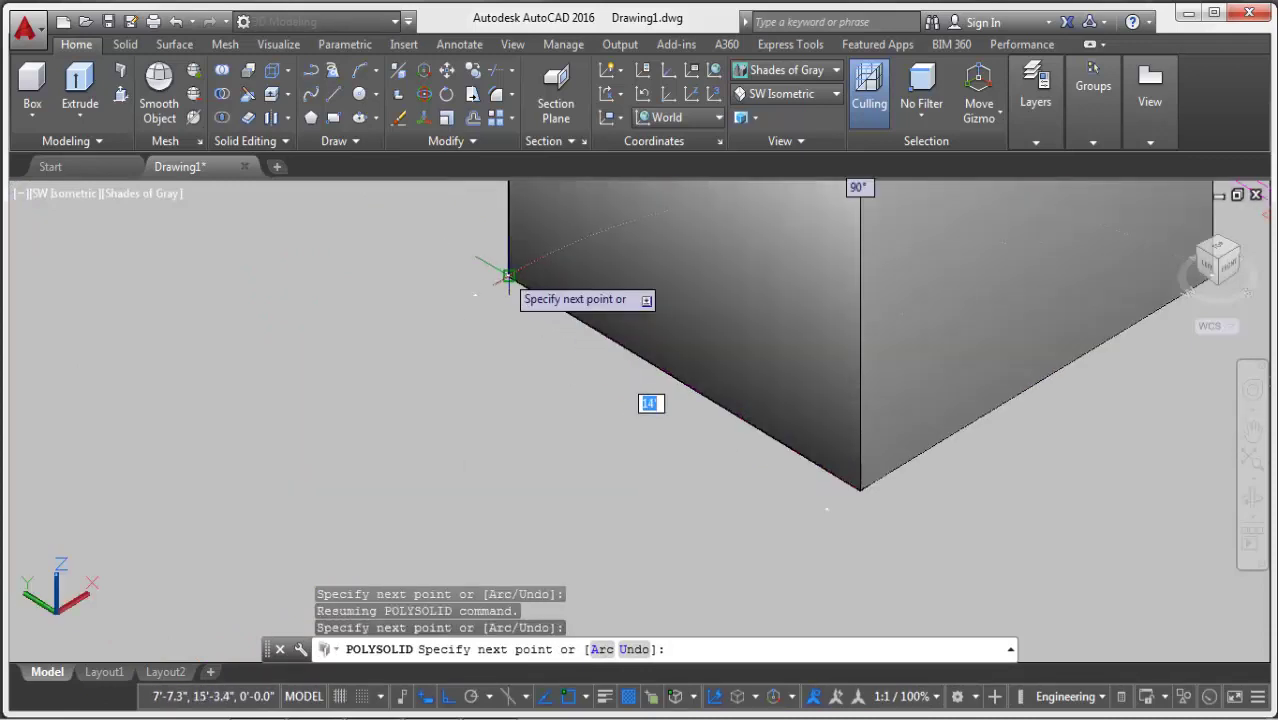
pyautogui.click(508, 275)
# Add the next corner point and a short final wall segment, then end the wall run.
pyautogui.scroll(-5, 490, 413)
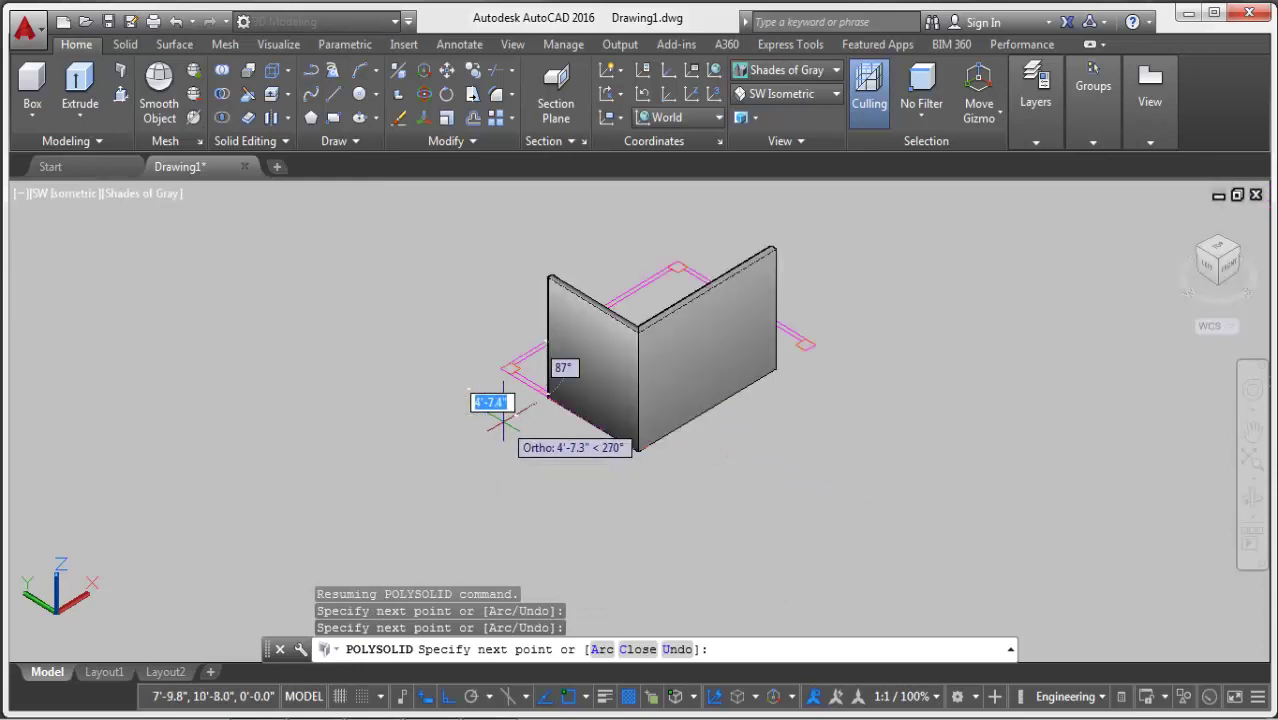
pyautogui.keyDown('shift'); pyautogui.moveTo(500, 300); pyautogui.dragTo(640, 310, button='middle'); pyautogui.keyUp('shift')
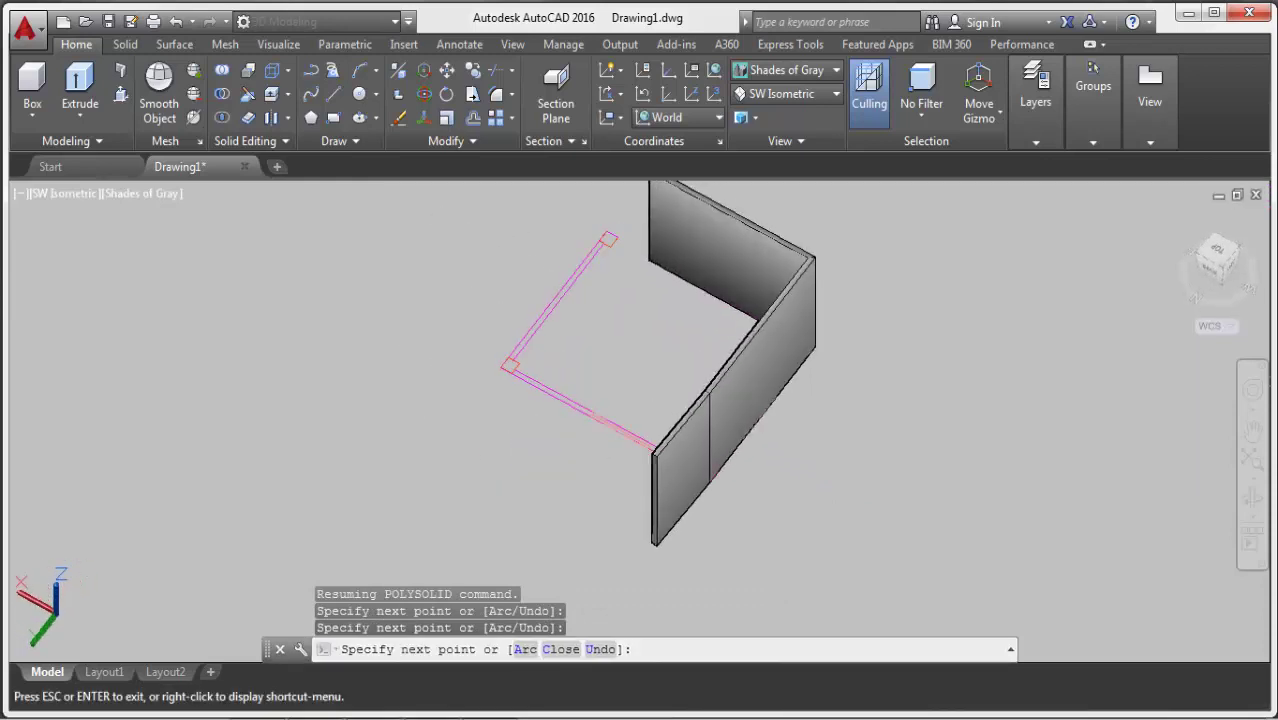
pyautogui.scroll(3, 693, 416)
pyautogui.scroll(2, 556, 485)
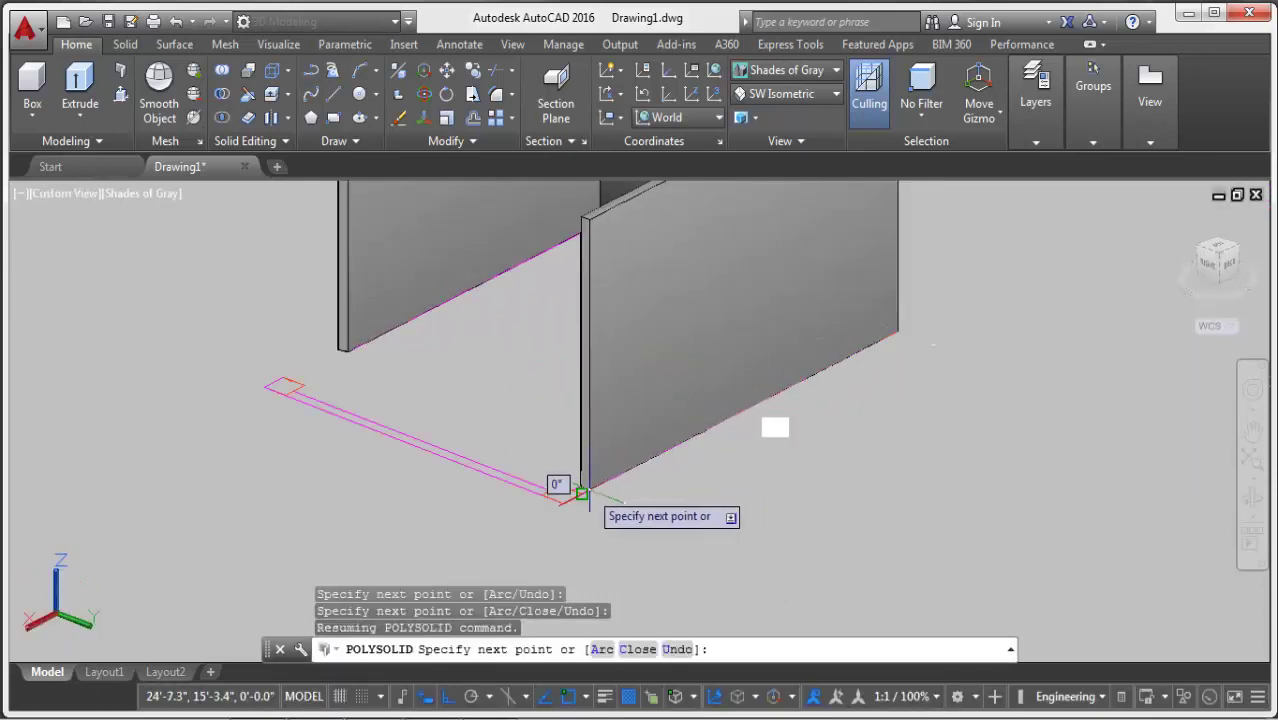
pyautogui.scroll(2, 565, 503)
pyautogui.click(553, 508)
pyautogui.scroll(-3, 553, 508)
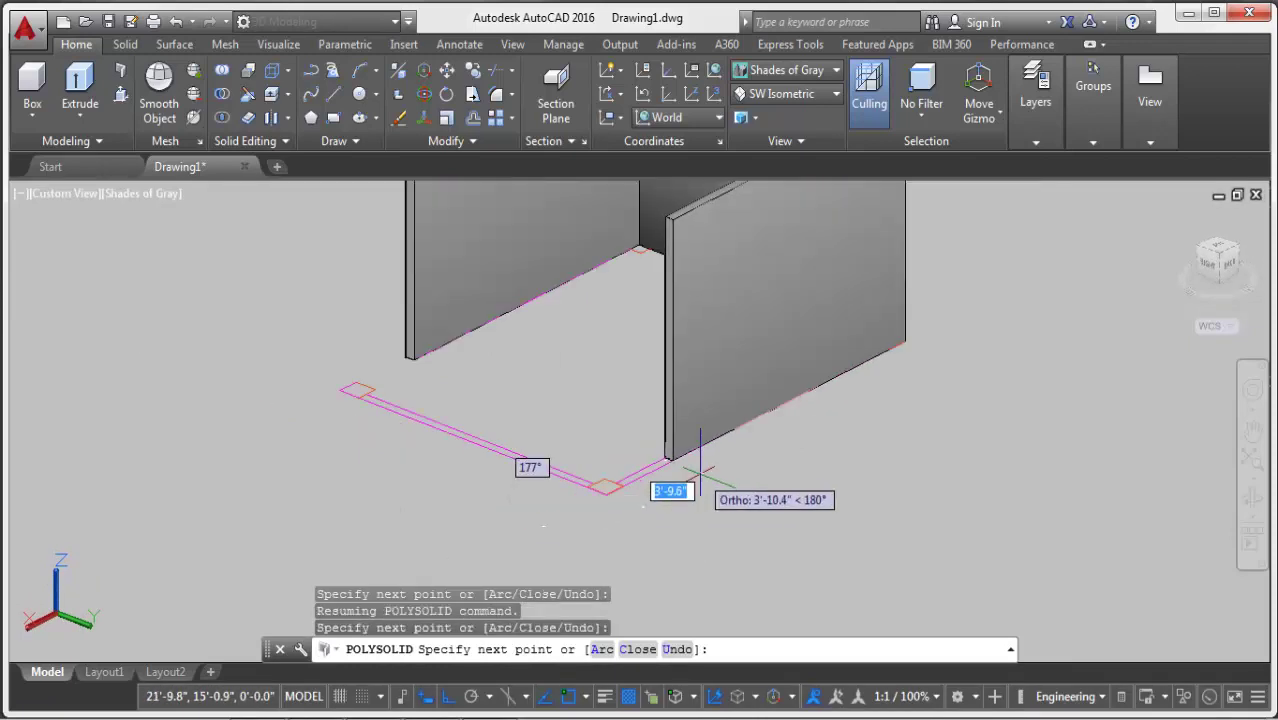
pyautogui.scroll(2, 627, 479)
pyautogui.moveTo(413, 410); pyautogui.dragTo(656, 451, button='middle')
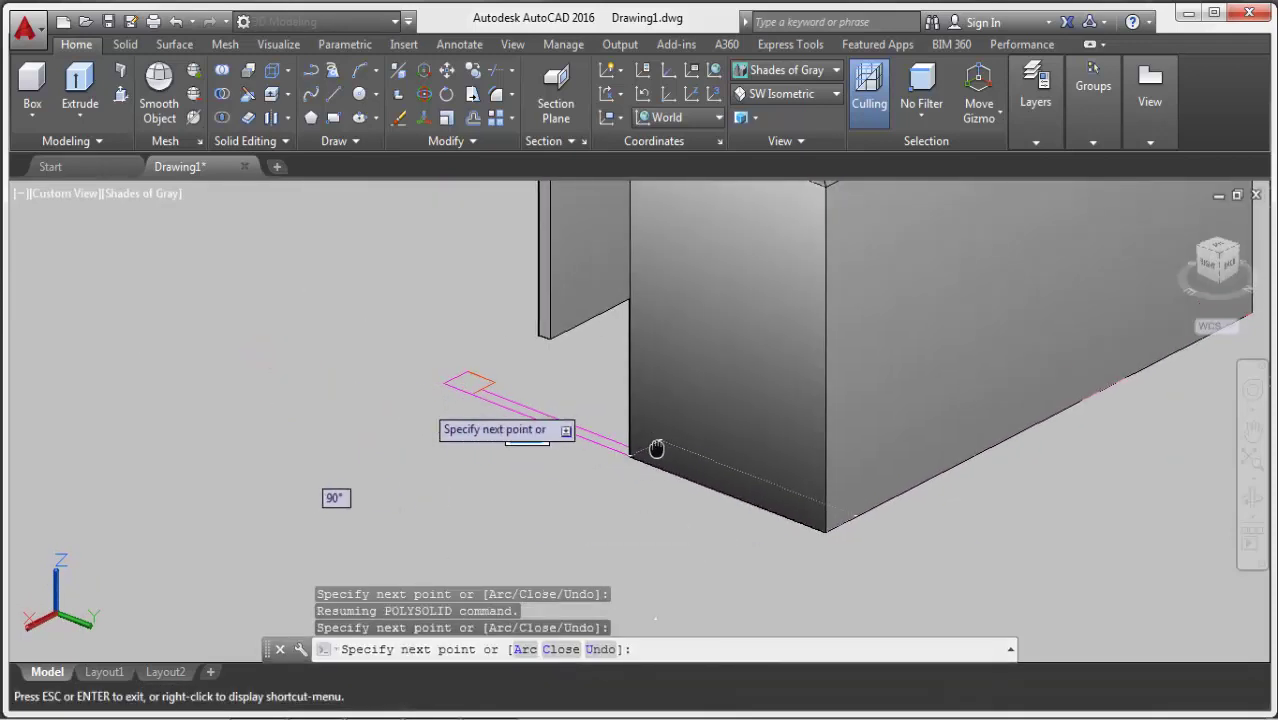
pyautogui.scroll(3, 470, 400)
pyautogui.scroll(2, 465, 375)
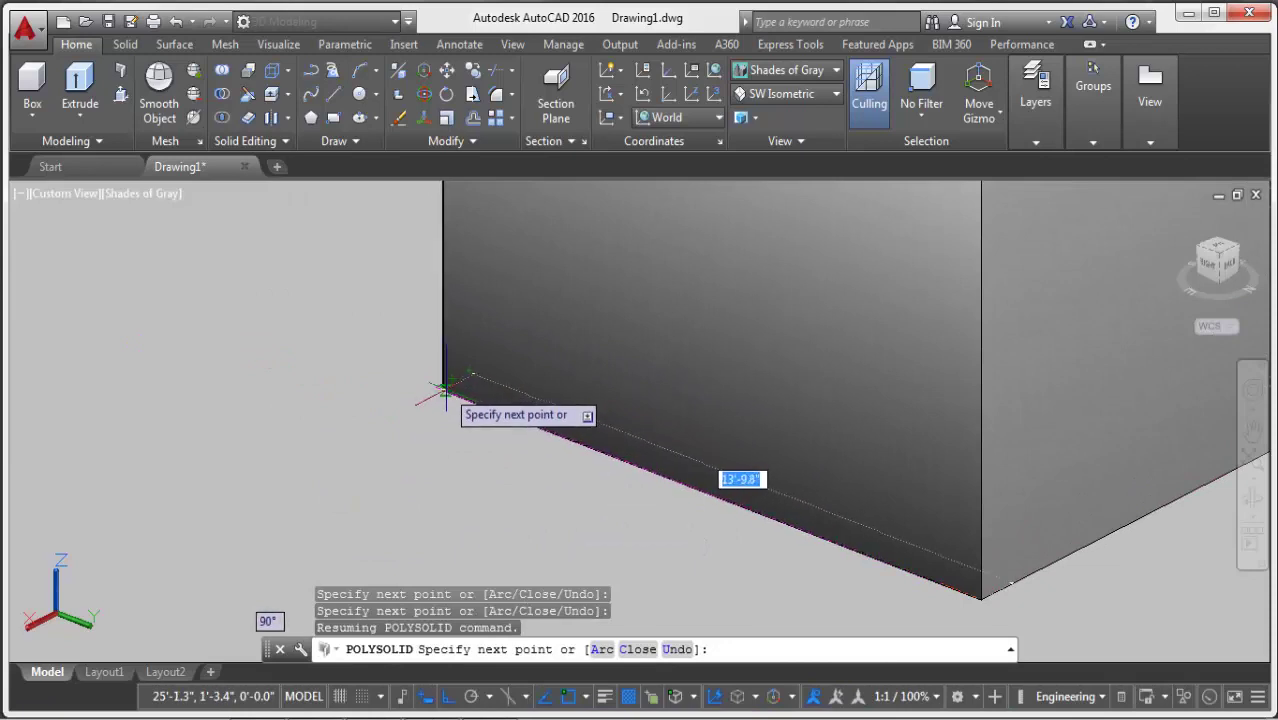
pyautogui.scroll(-3, 452, 380)
pyautogui.scroll(3, 300, 360)
pyautogui.click(430, 385)
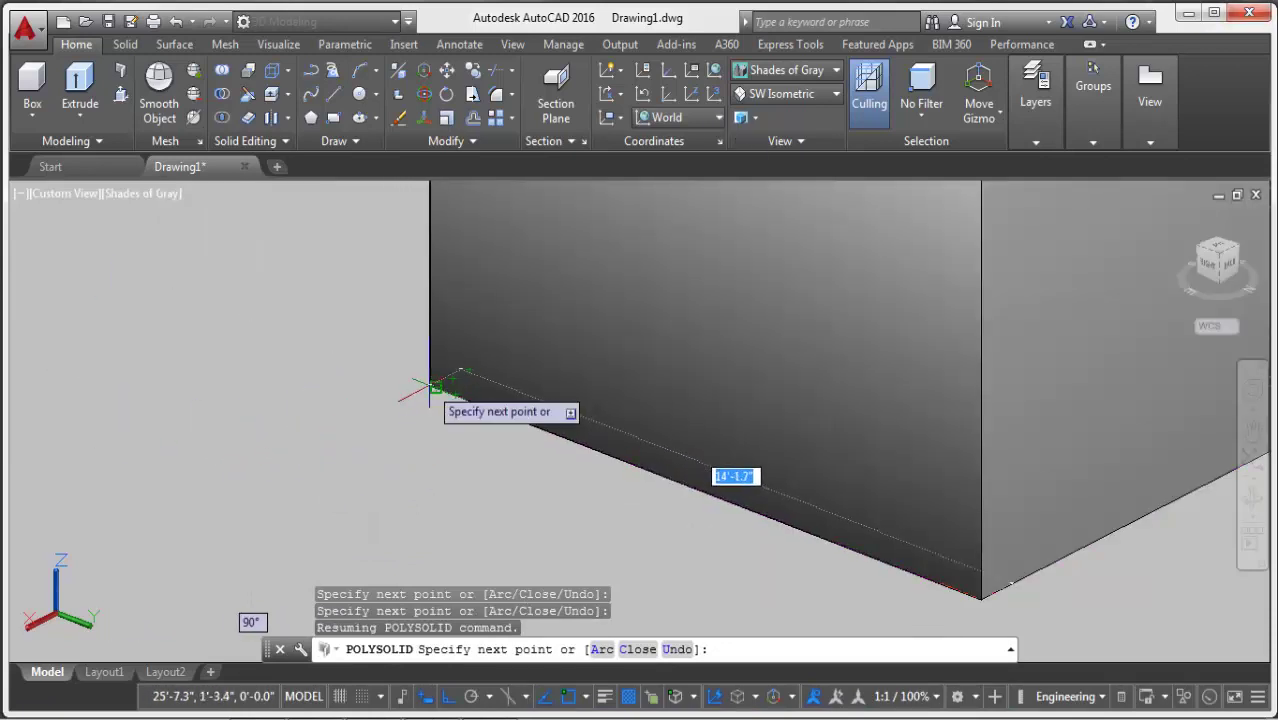
pyautogui.scroll(-3, 430, 385)
pyautogui.scroll(3, 428, 385)
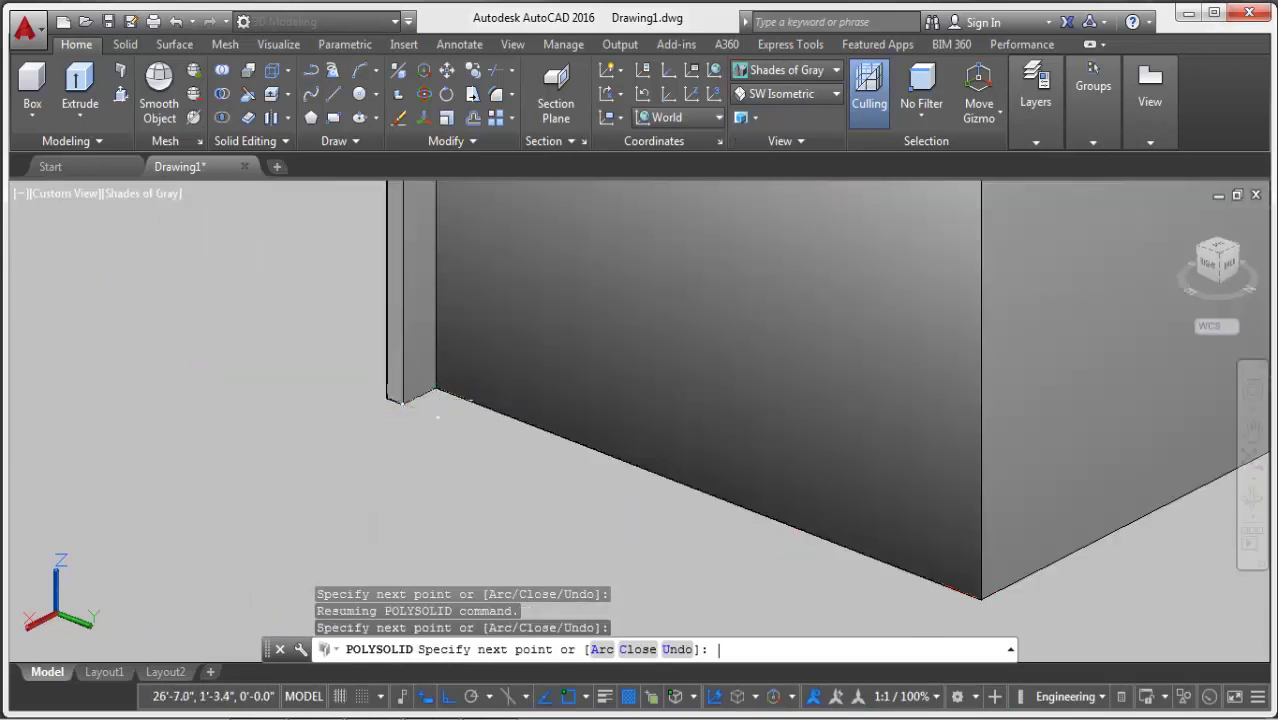
pyautogui.press('Escape')
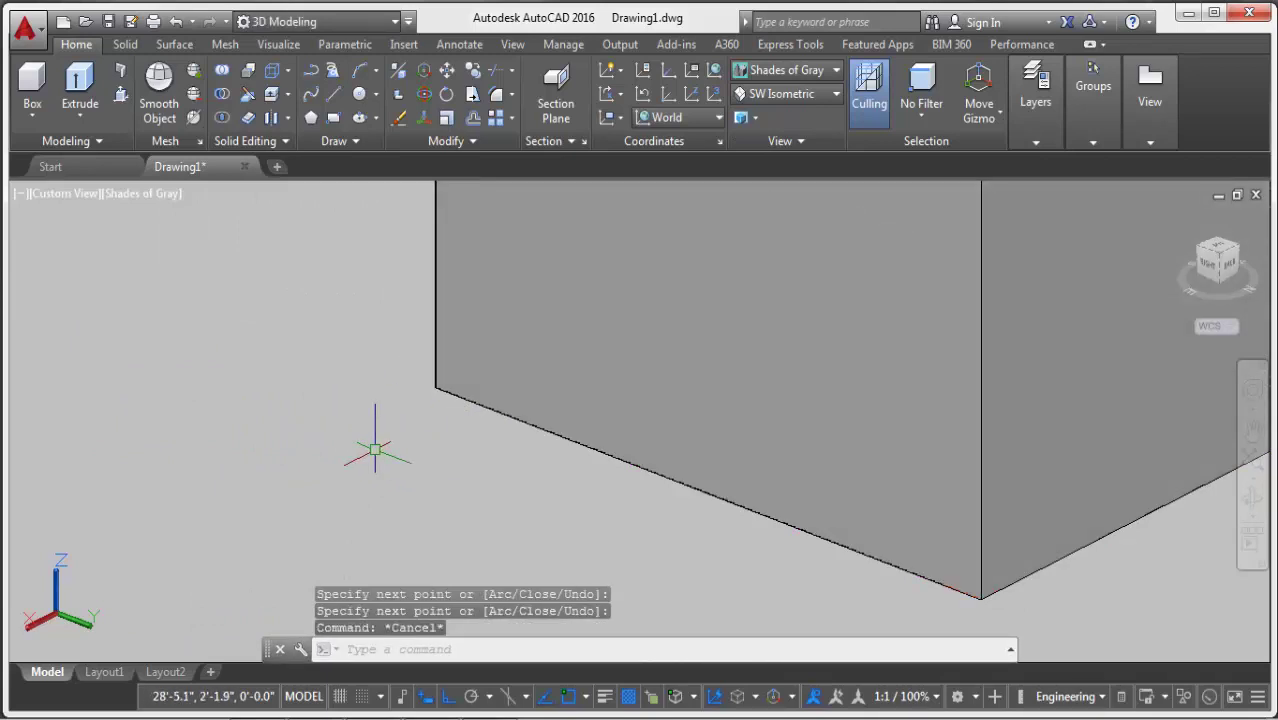
# Create a narrow box post at the wall's open end, rising to the 10' wall top.
pyautogui.keyDown('shift'); pyautogui.moveTo(640, 400); pyautogui.dragTo(560, 380, button='middle'); pyautogui.keyUp('shift')
pyautogui.scroll(-5, 430, 330)
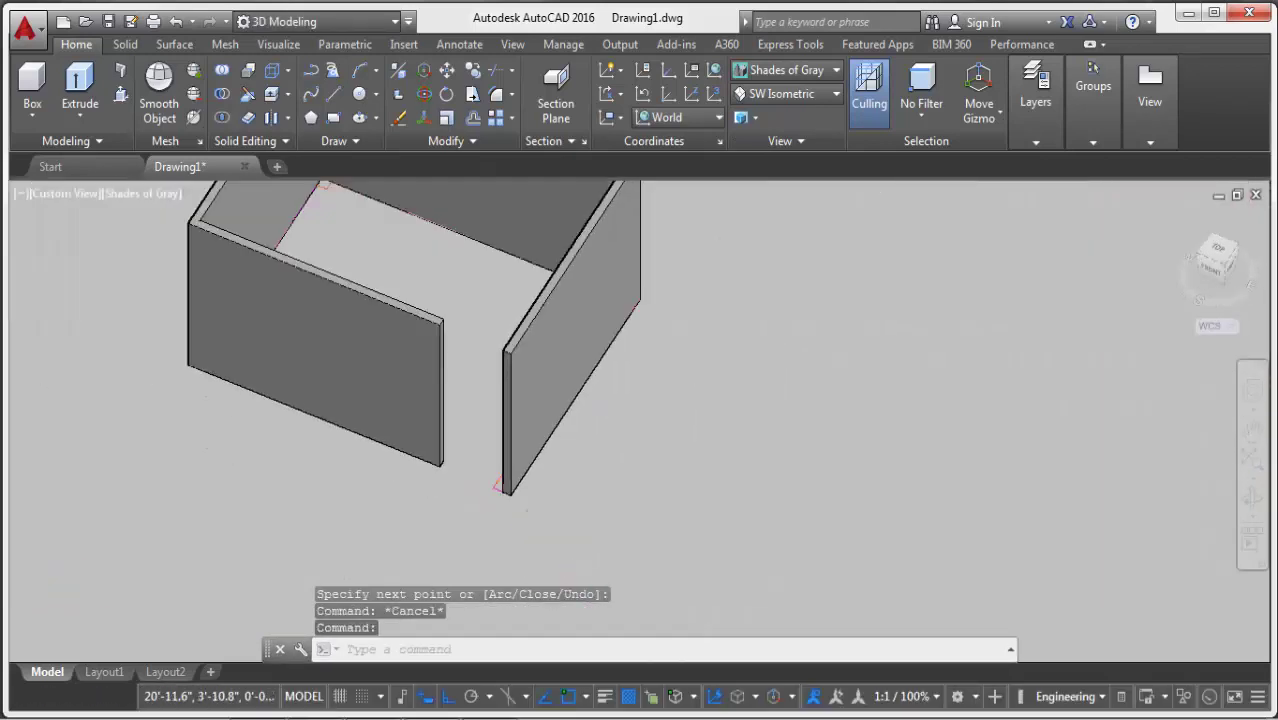
pyautogui.scroll(2, 536, 408)
pyautogui.scroll(2, 556, 372)
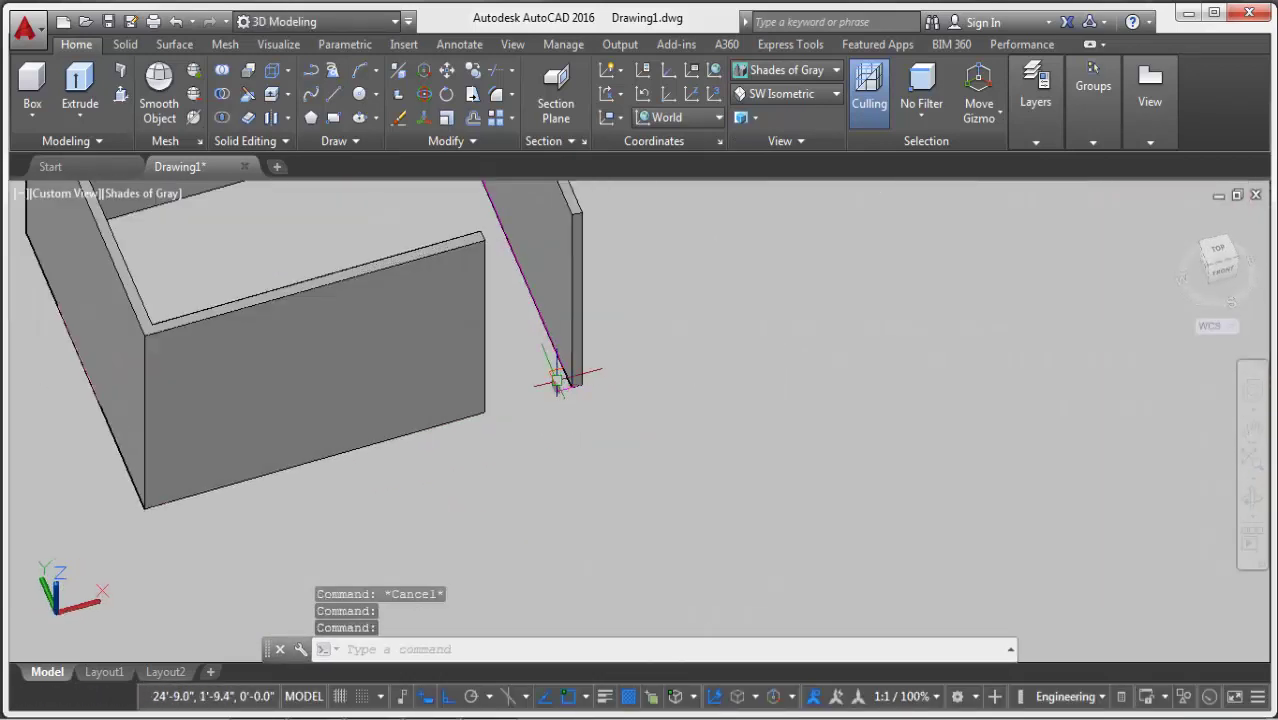
pyautogui.scroll(1, 560, 385)
pyautogui.click(315, 355)
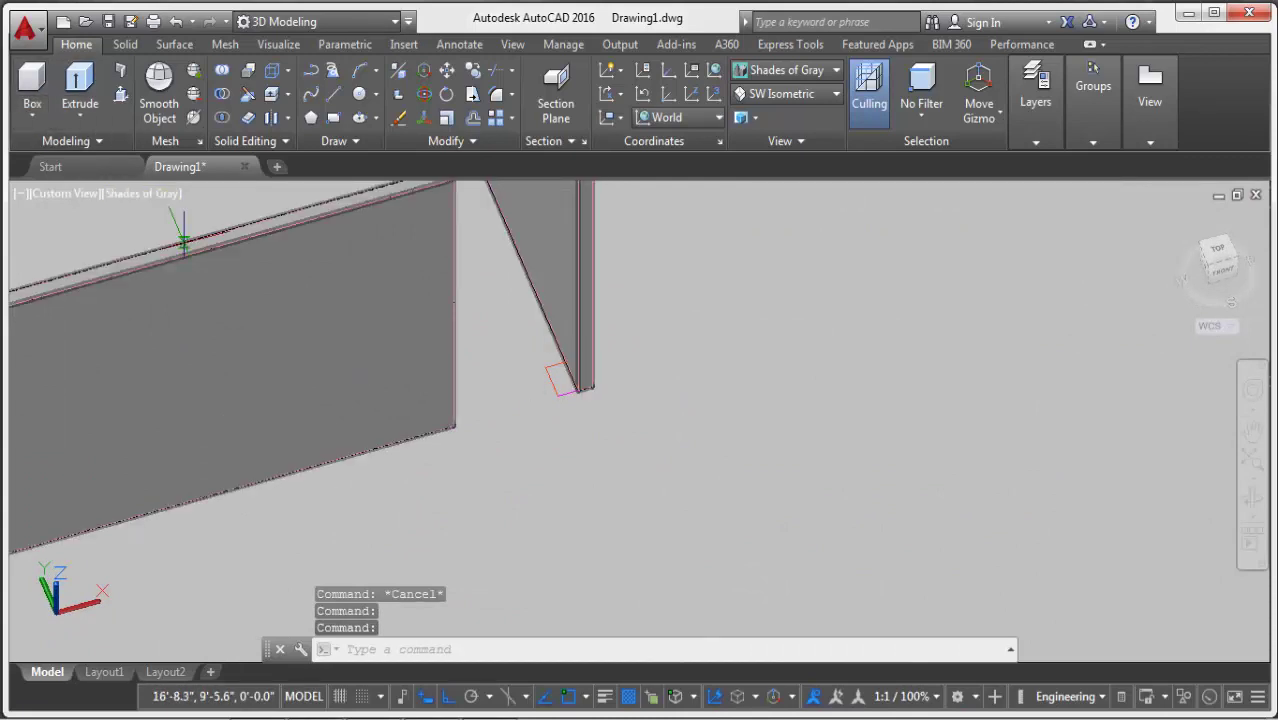
pyautogui.click(32, 85)
pyautogui.scroll(1, 558, 371)
pyautogui.click(557, 380)
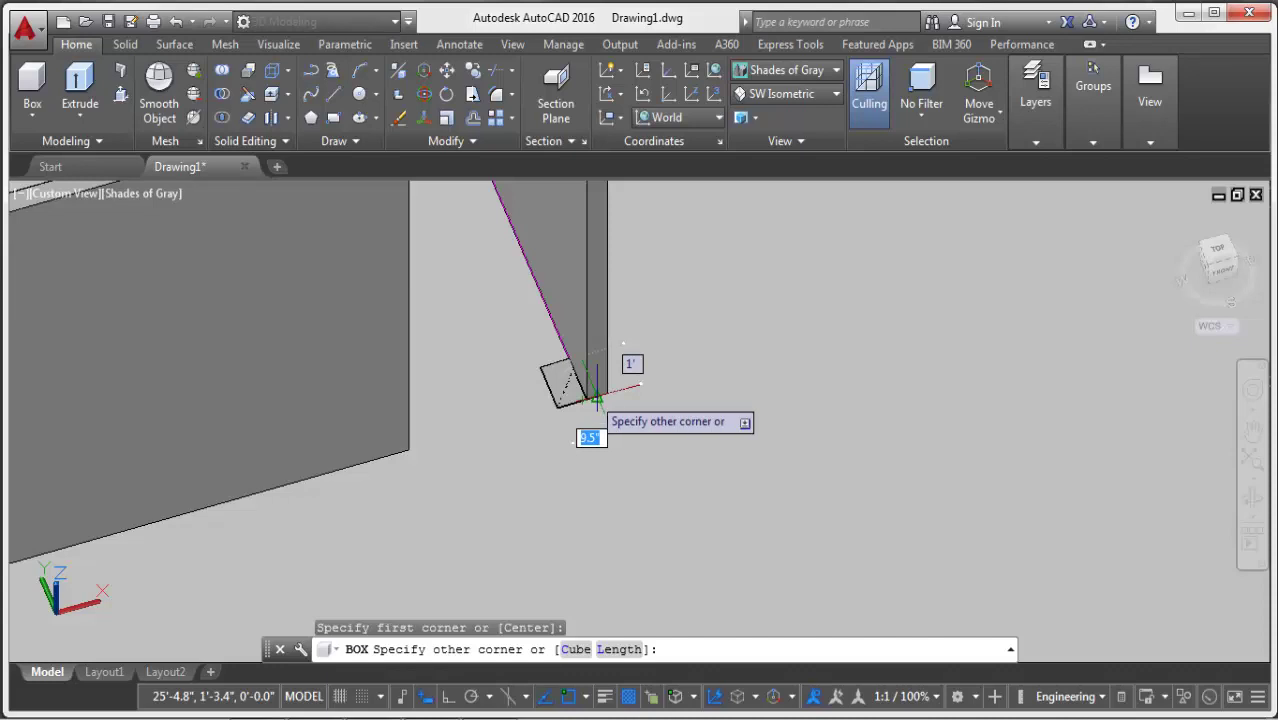
pyautogui.click(587, 399)
pyautogui.scroll(-2, 585, 402)
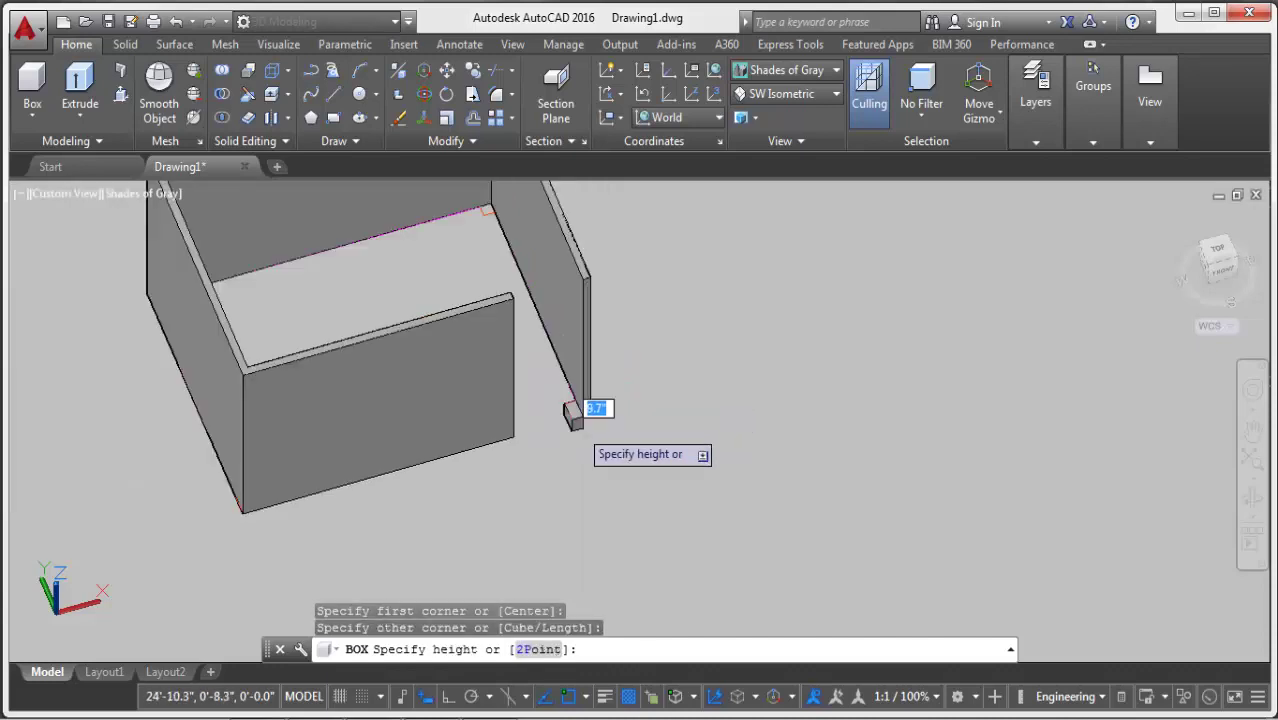
pyautogui.scroll(1, 586, 278)
pyautogui.click(577, 270)
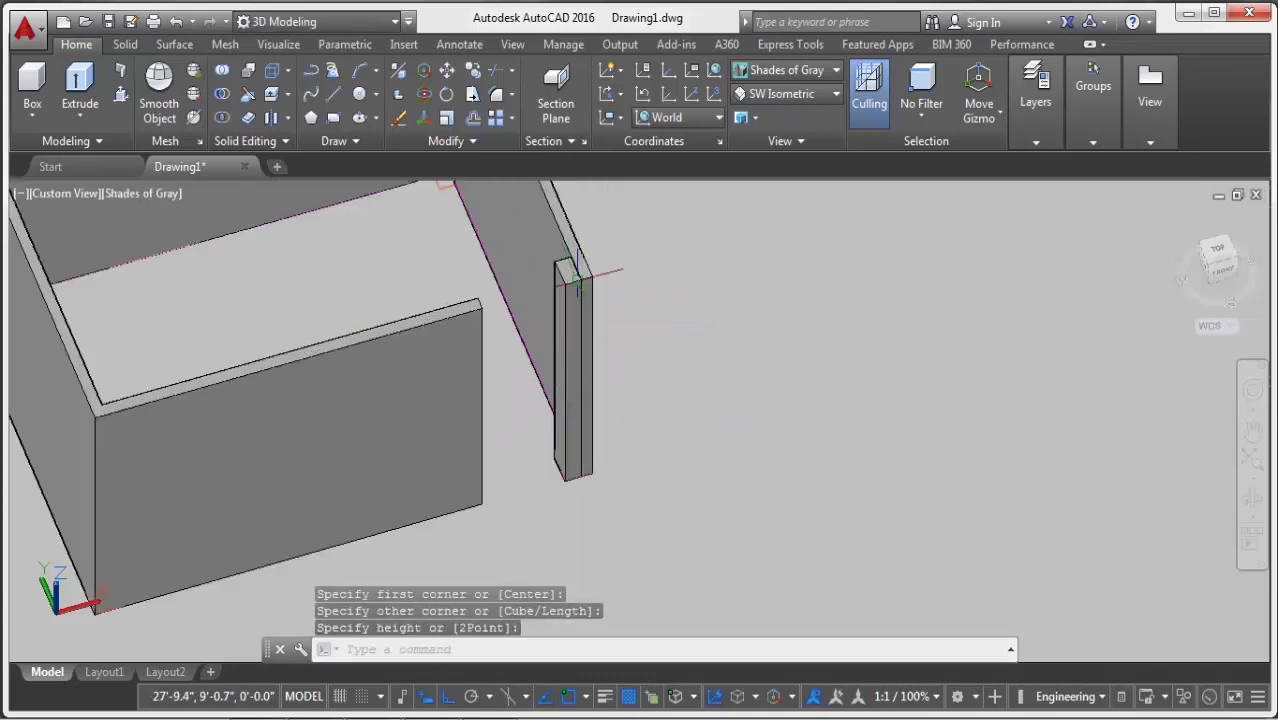
pyautogui.moveTo(542, 433); pyautogui.dragTo(640, 430, button='middle')
pyautogui.scroll(1, 640, 430)
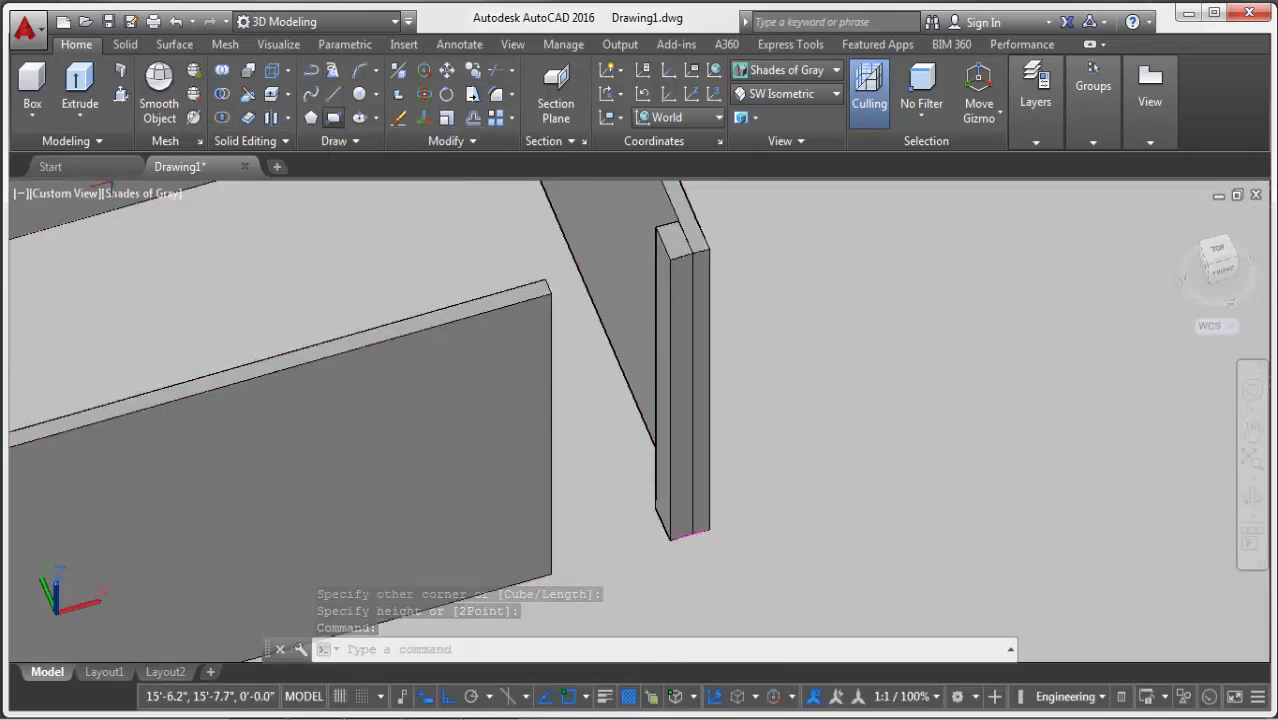
pyautogui.click(333, 117)
# Draw a rectangle from the wall corner to the post and extrude it 3' as a lintel.
pyautogui.scroll(1, 546, 289)
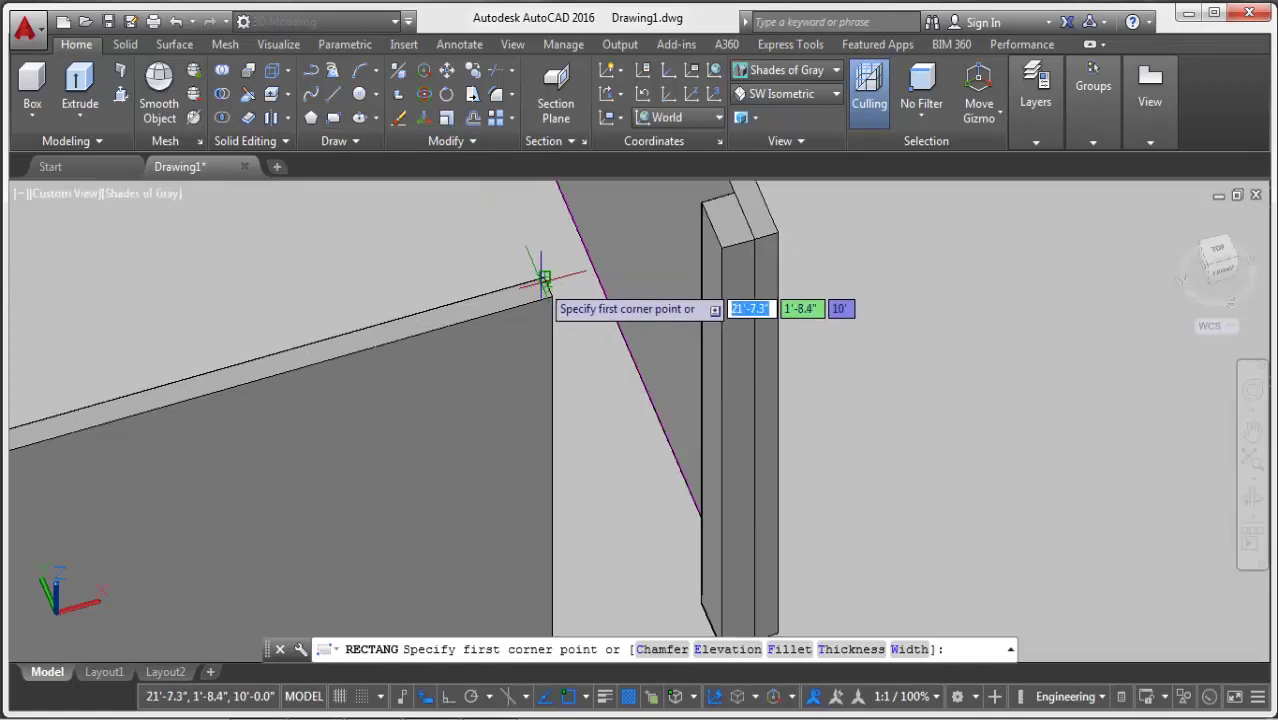
pyautogui.click(543, 279)
pyautogui.click(722, 243)
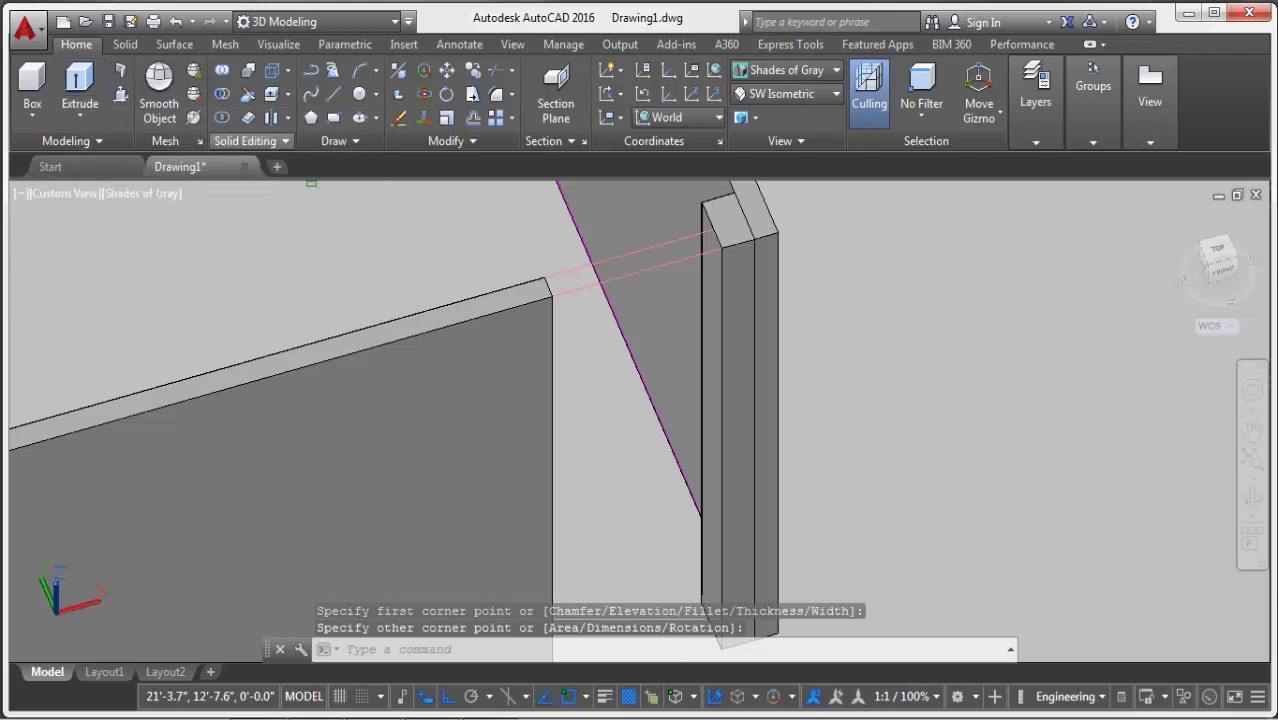
pyautogui.write('ext')
pyautogui.press('Return')
pyautogui.click(660, 266)
pyautogui.press('Return')
pyautogui.write("3'")
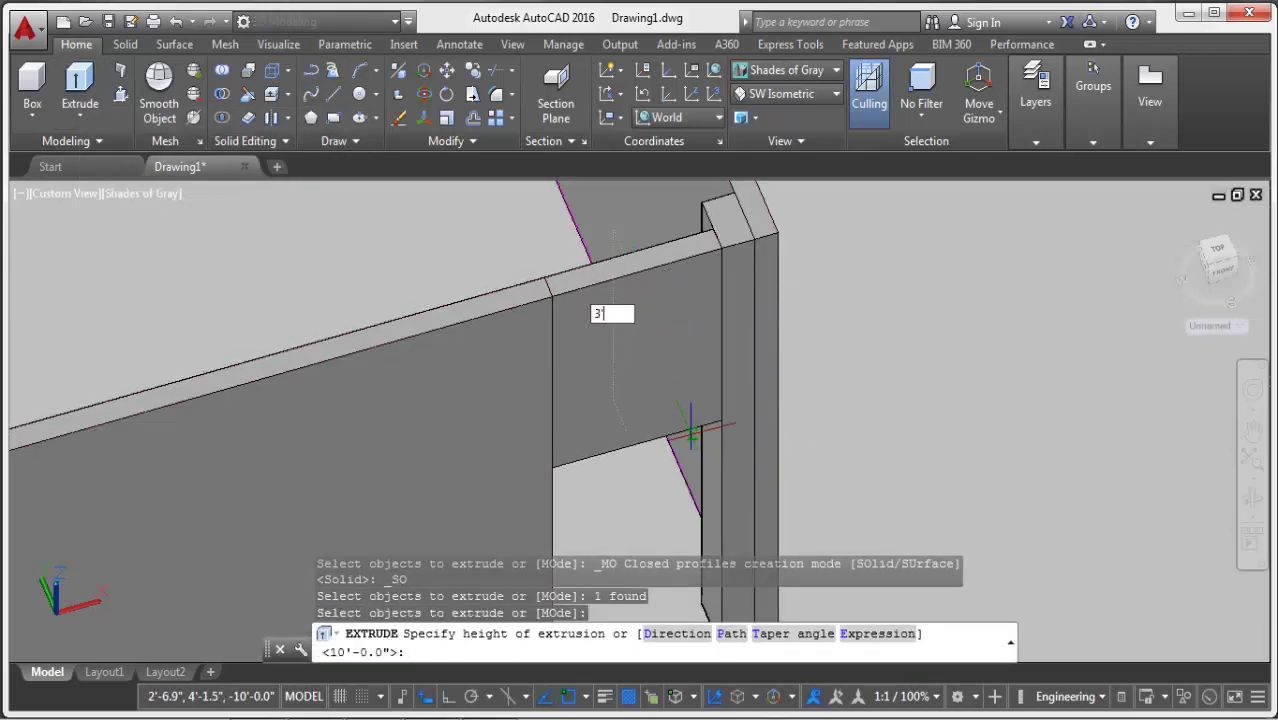
pyautogui.press('Return')
pyautogui.moveTo(690, 432)
pyautogui.keyDown('shift'); pyautogui.mouseDown(button='middle')
pyautogui.moveTo(869, 427)
pyautogui.moveTo(855, 501)
pyautogui.mouseUp(button='middle'); pyautogui.keyUp('shift')
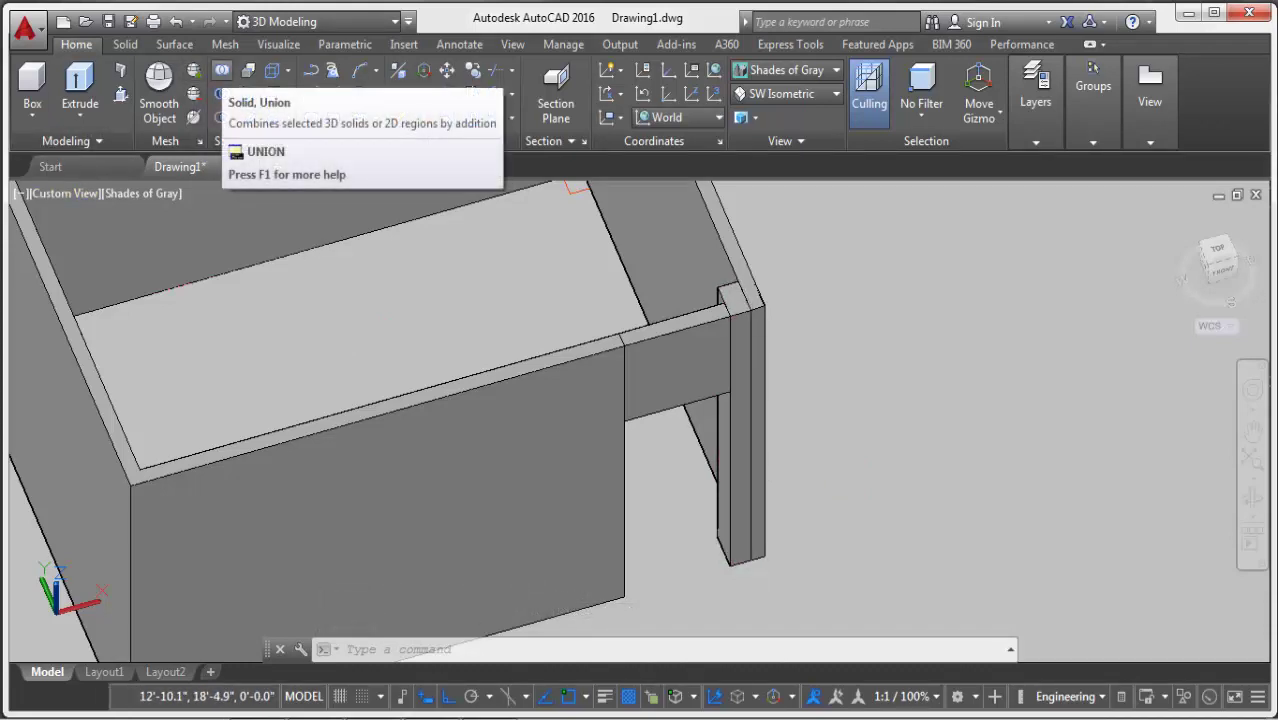
pyautogui.click(222, 70)
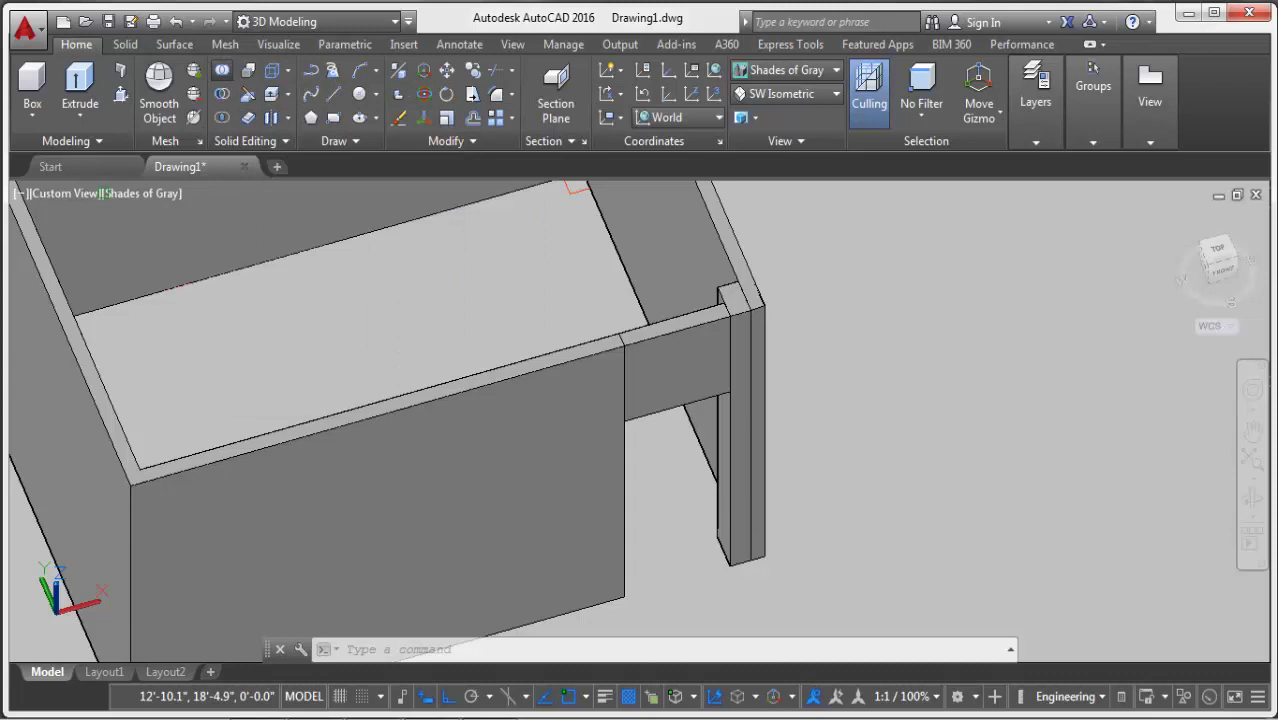
# Union the walls, door lintel and door post into one continuous solid.
pyautogui.click(514, 438)
pyautogui.click(705, 347)
pyautogui.click(738, 316)
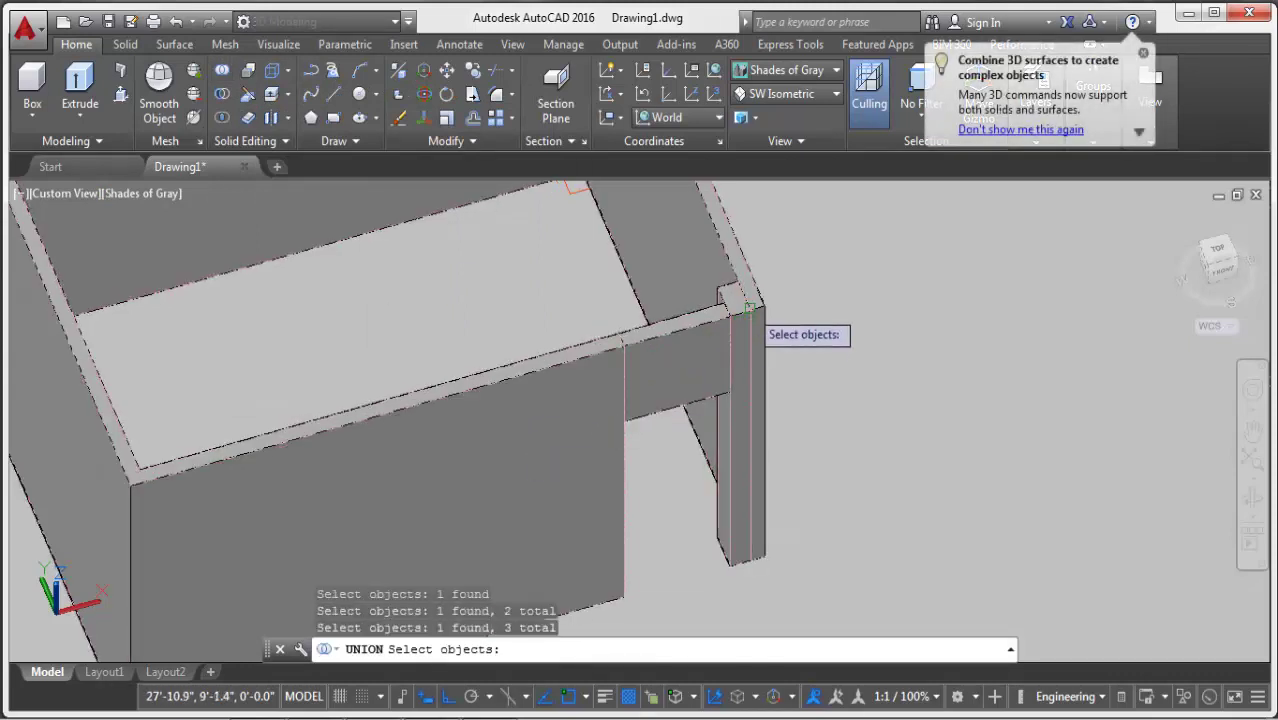
pyautogui.press('Return')
pyautogui.scroll(-3, 703, 357)
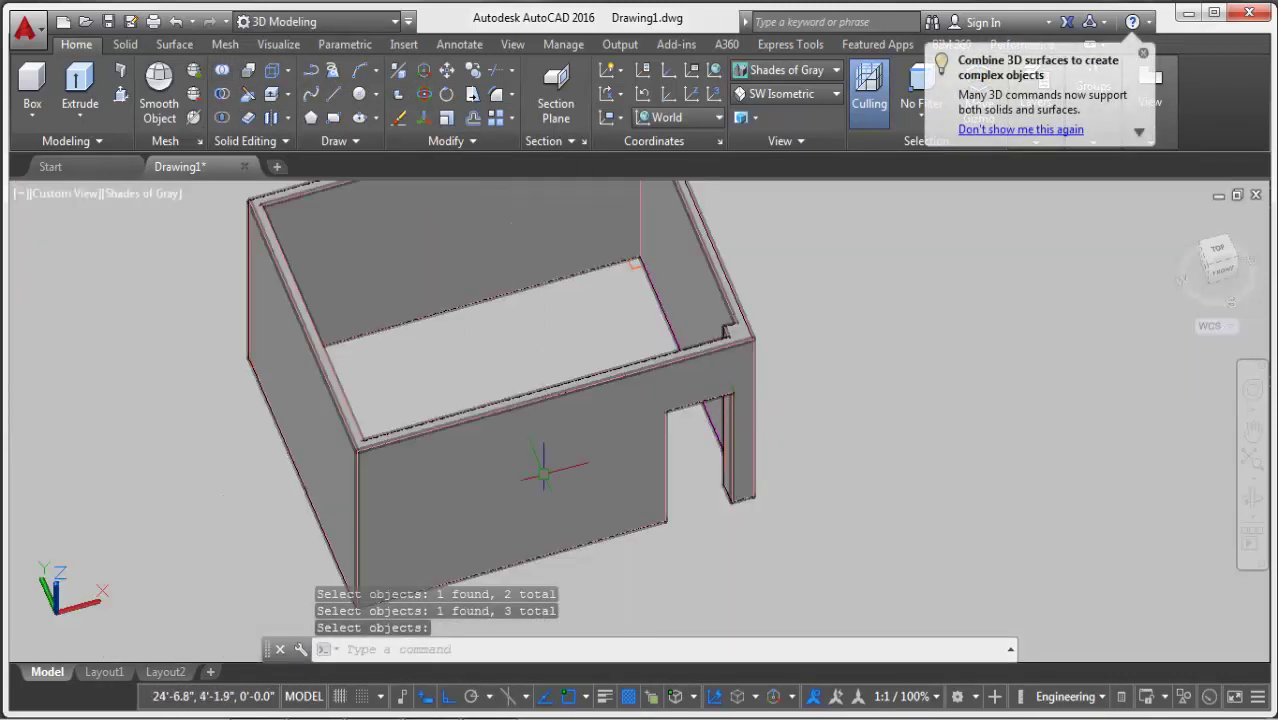
pyautogui.moveTo(845, 400); pyautogui.dragTo(822, 448, button='middle')
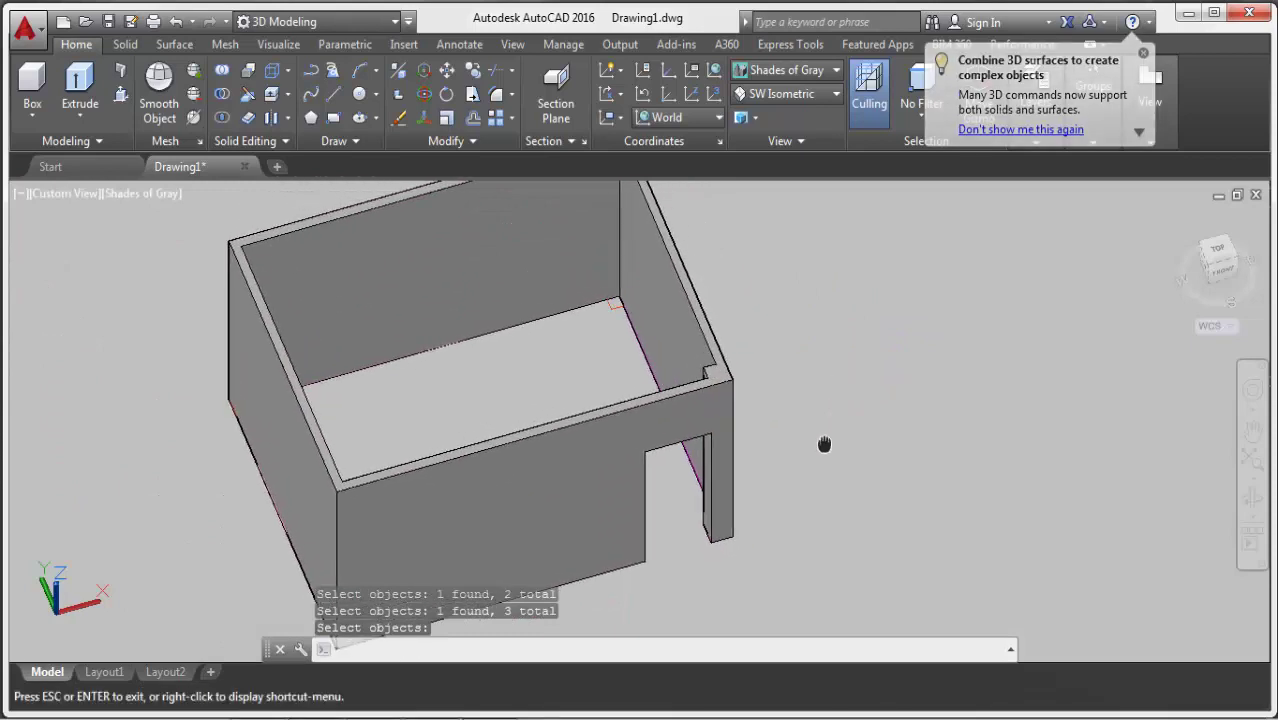
pyautogui.scroll(3, 656, 251)
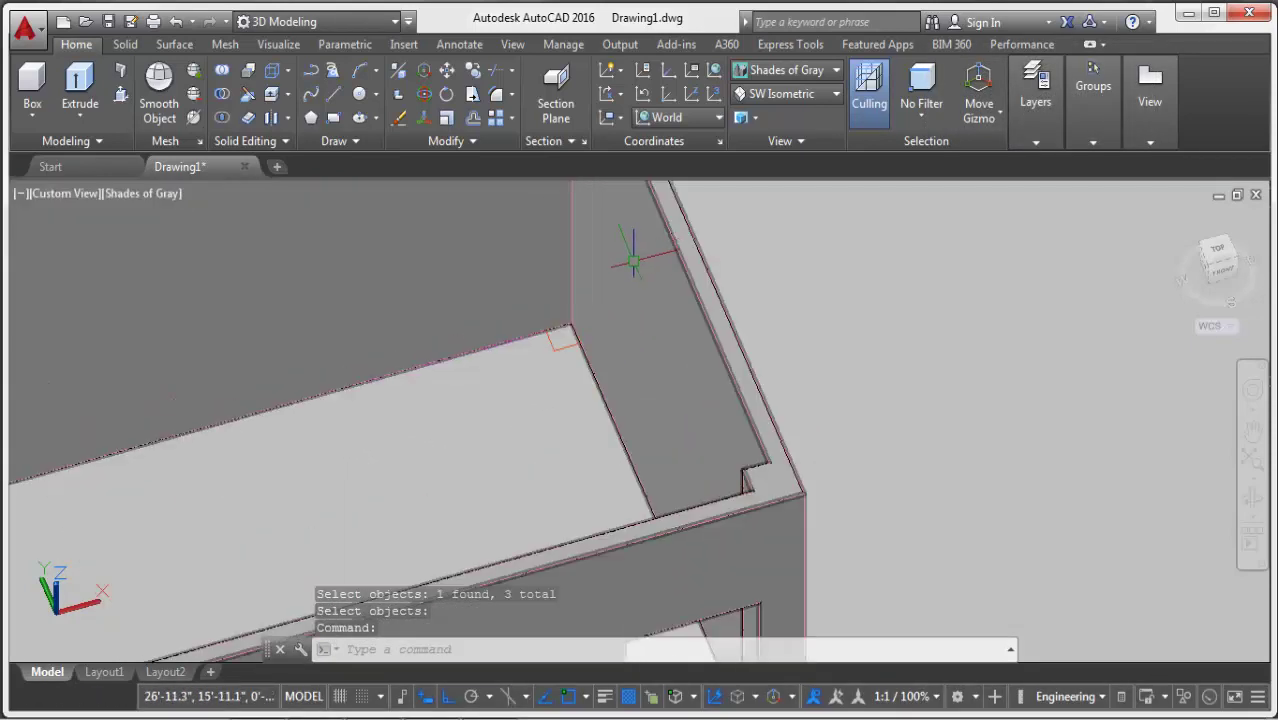
pyautogui.scroll(-2, 572, 350)
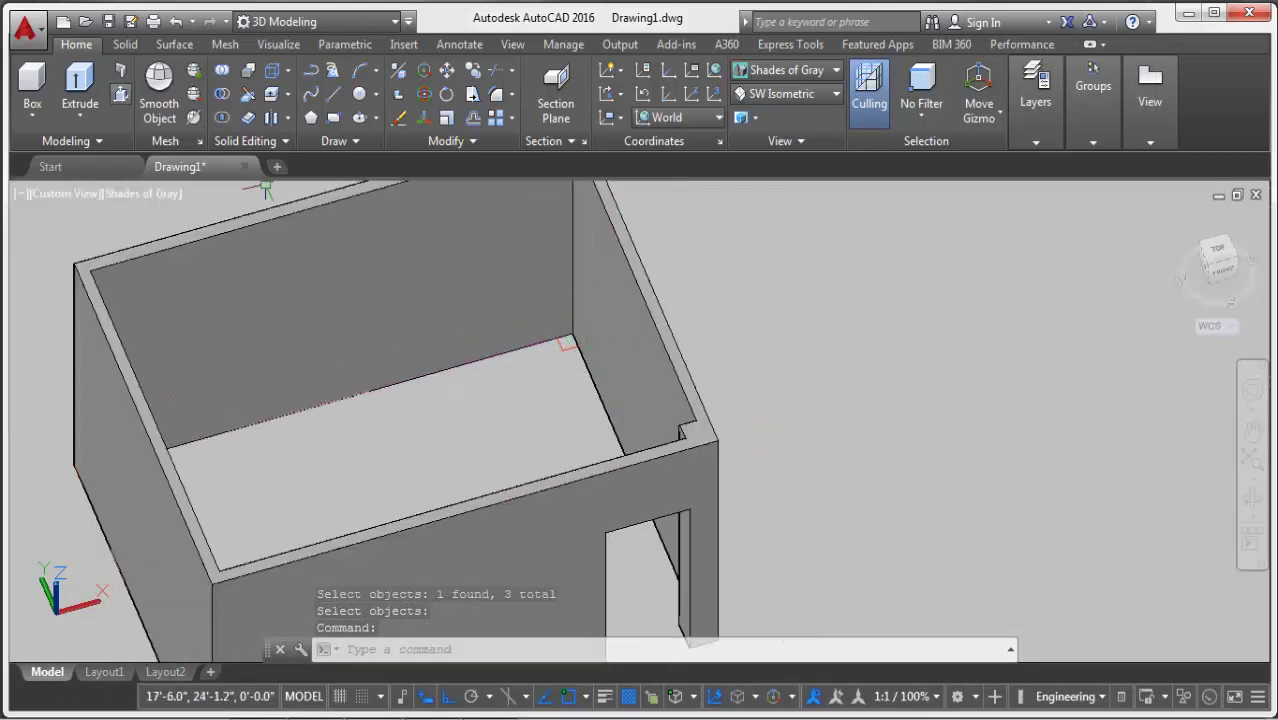
# Draw a box from the inner wall corner, with its height set at the wall top.
pyautogui.click(32, 85)
pyautogui.scroll(2, 570, 342)
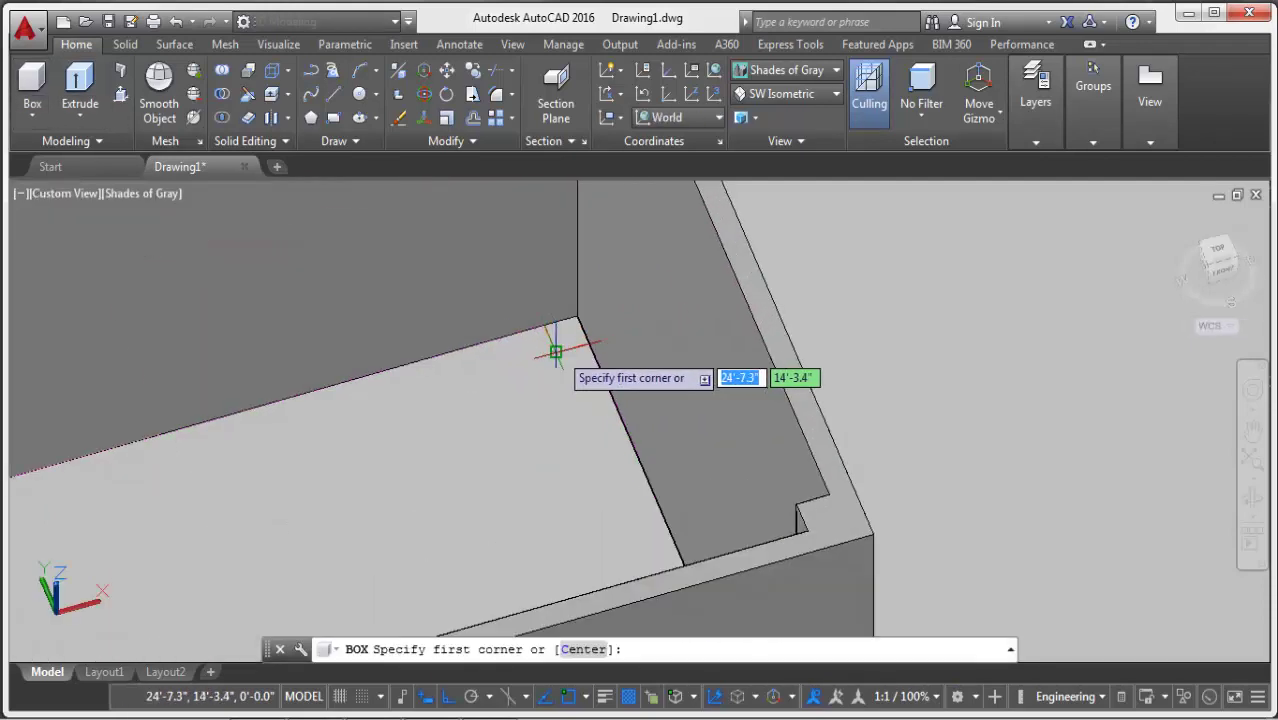
pyautogui.click(565, 338)
pyautogui.click(567, 336)
pyautogui.scroll(-3, 552, 330)
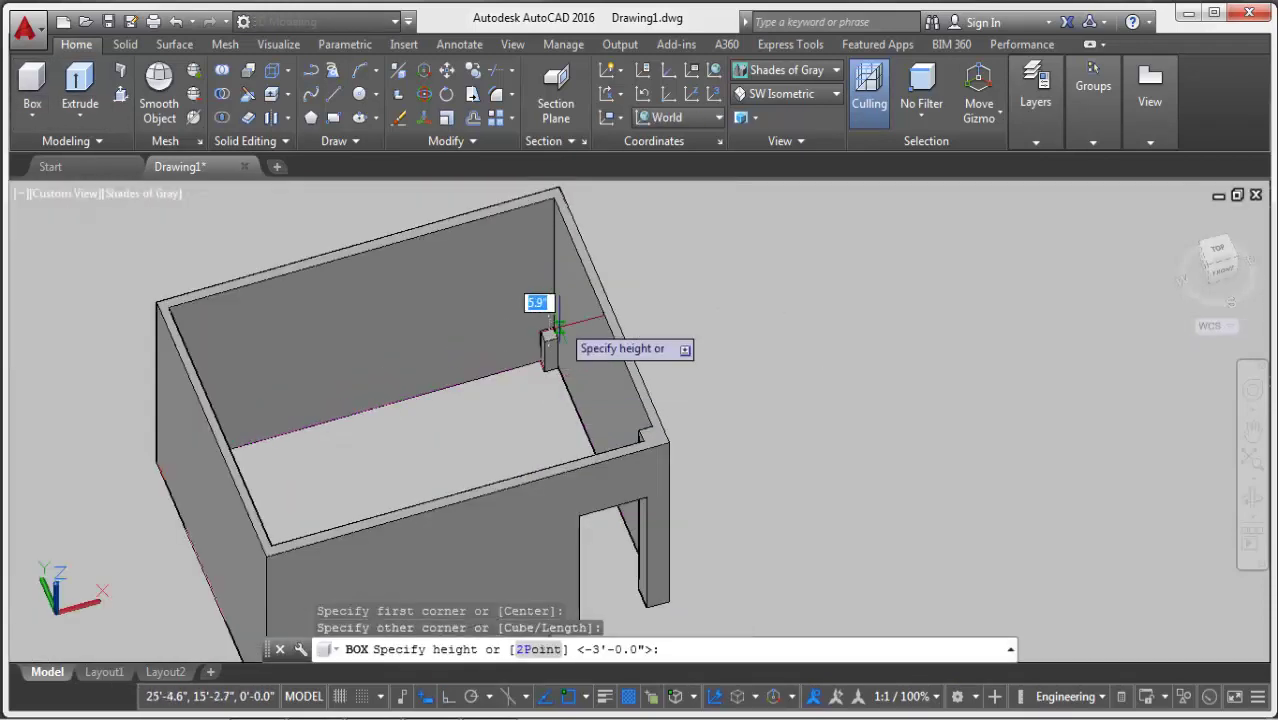
pyautogui.click(553, 195)
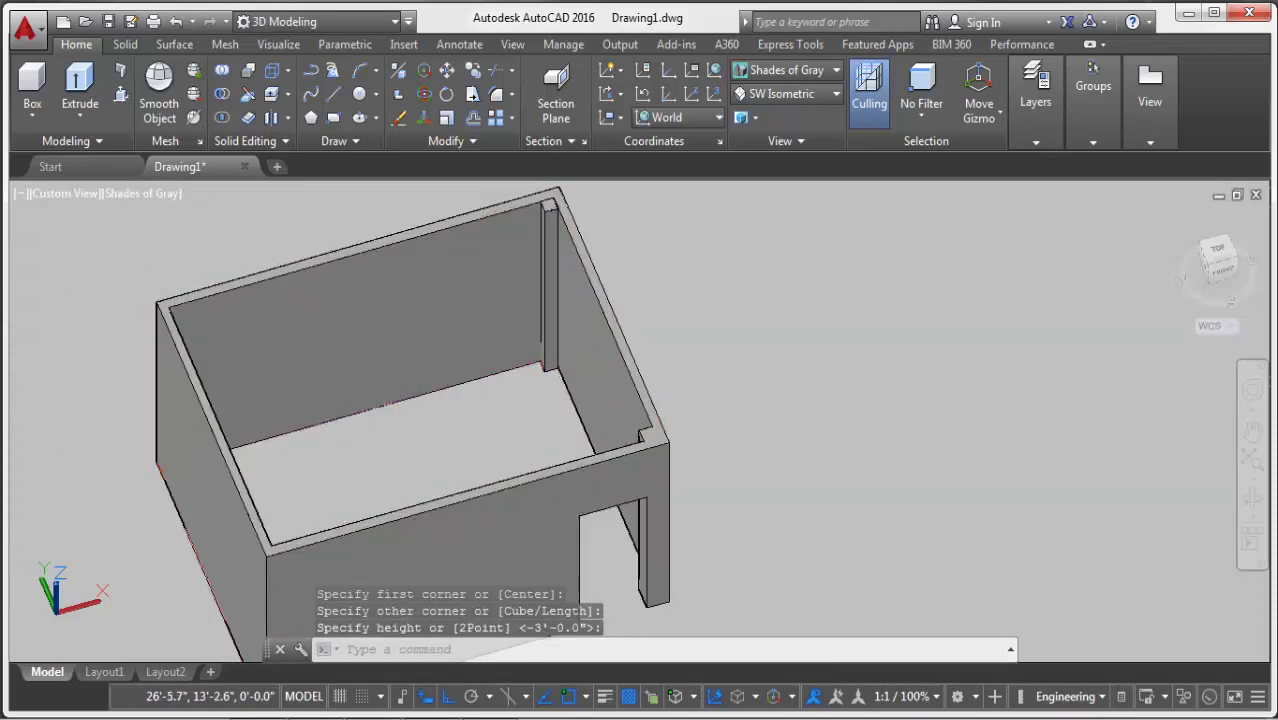
# Create a box at the room's inner floor corner, accepting the default 10' height.
pyautogui.keyDown('shift'); pyautogui.moveTo(662, 405); pyautogui.dragTo(622, 340, button='middle'); pyautogui.keyUp('shift')
pyautogui.scroll(3, 385, 285)
pyautogui.scroll(2, 385, 285)
pyautogui.moveTo(385, 285); pyautogui.dragTo(337, 437, button='middle')
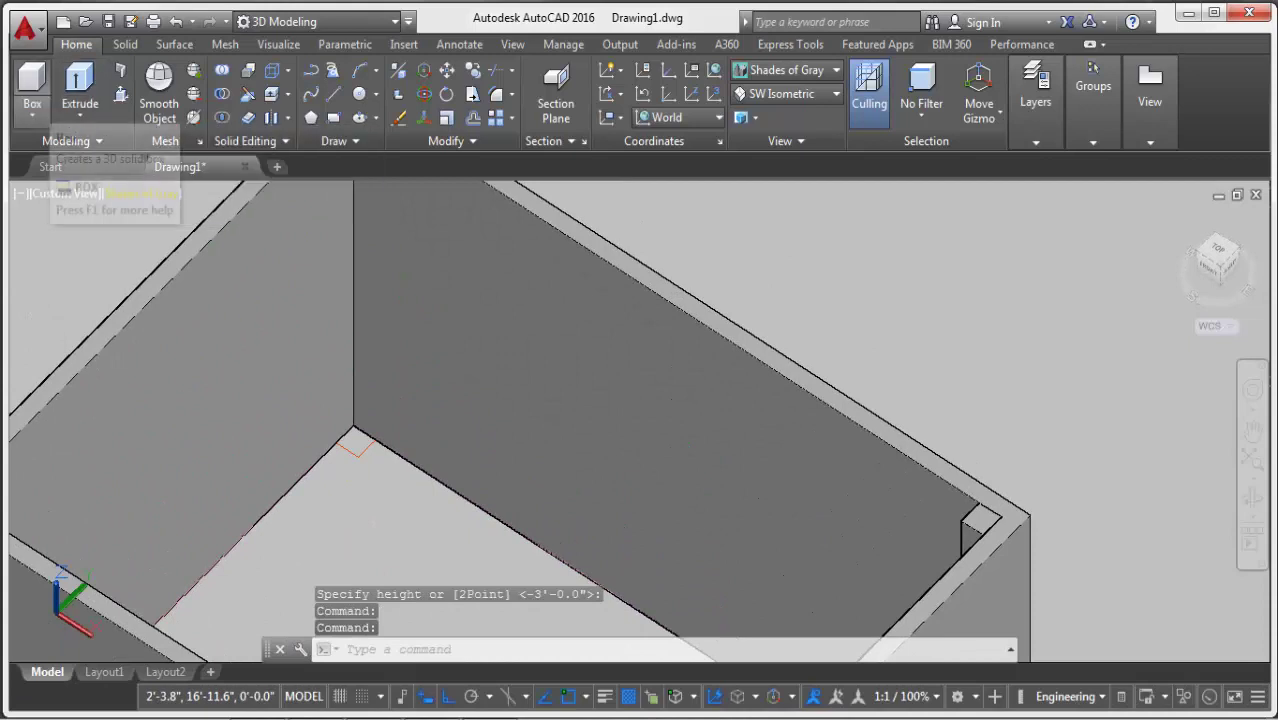
pyautogui.click(32, 115)
pyautogui.click(45, 150)
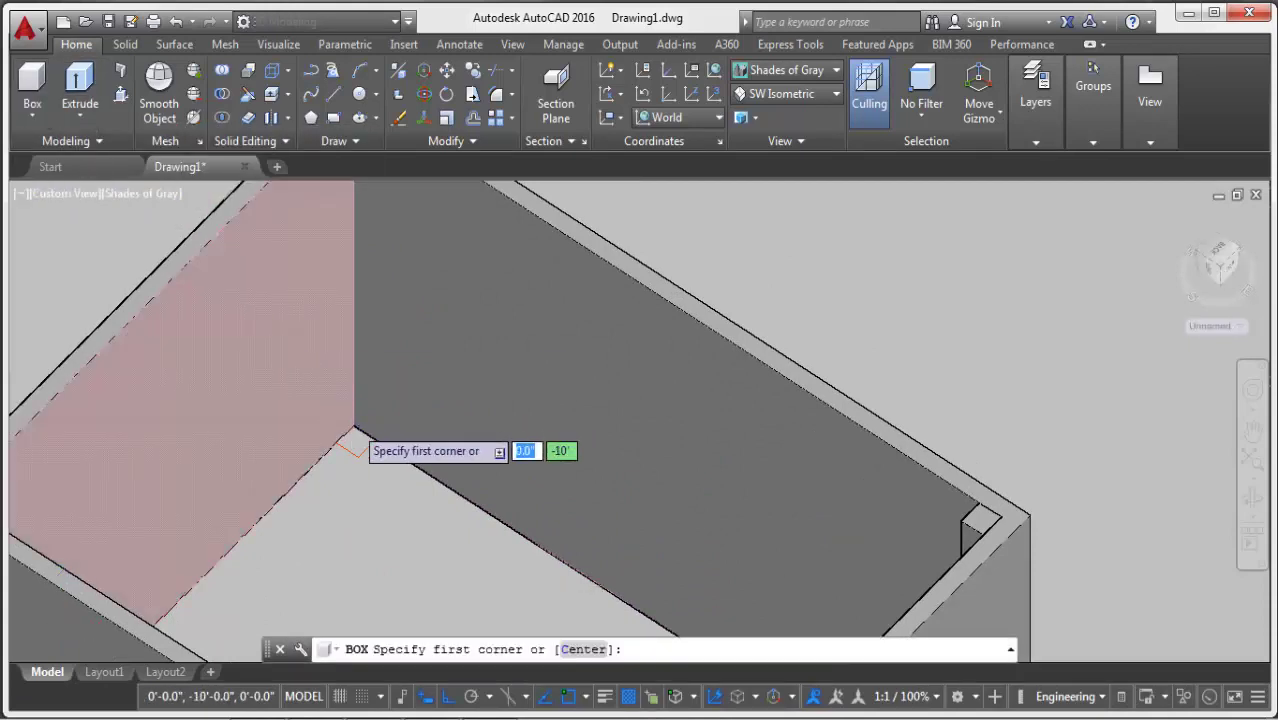
pyautogui.click(359, 467)
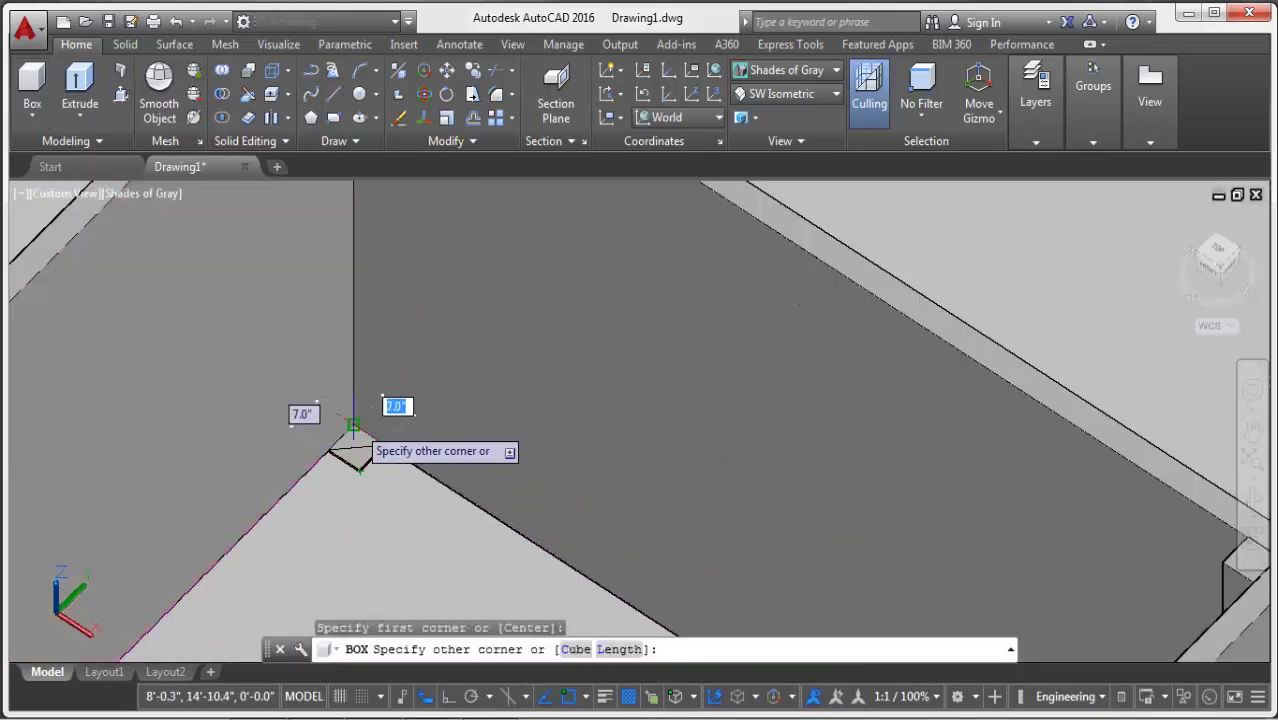
pyautogui.press('Return')
pyautogui.scroll(-2, 353, 425)
pyautogui.scroll(-2, 353, 425)
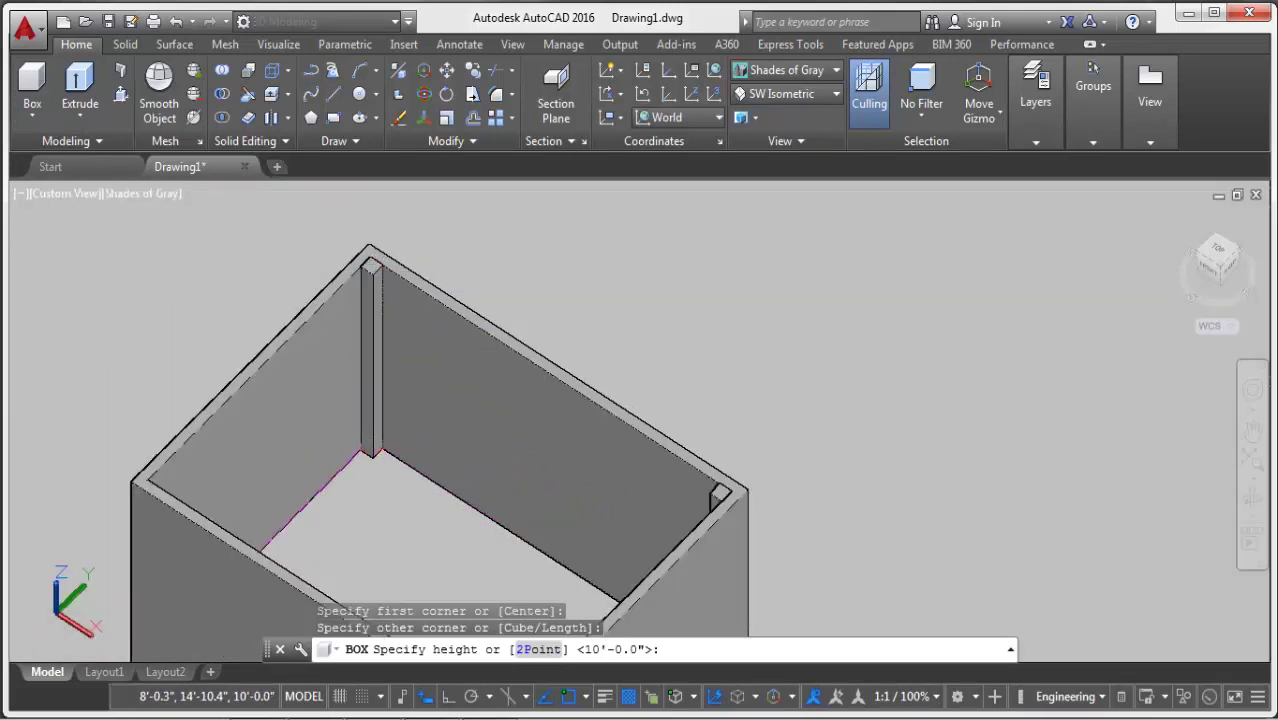
pyautogui.press('Return')
pyautogui.scroll(-2, 543, 290)
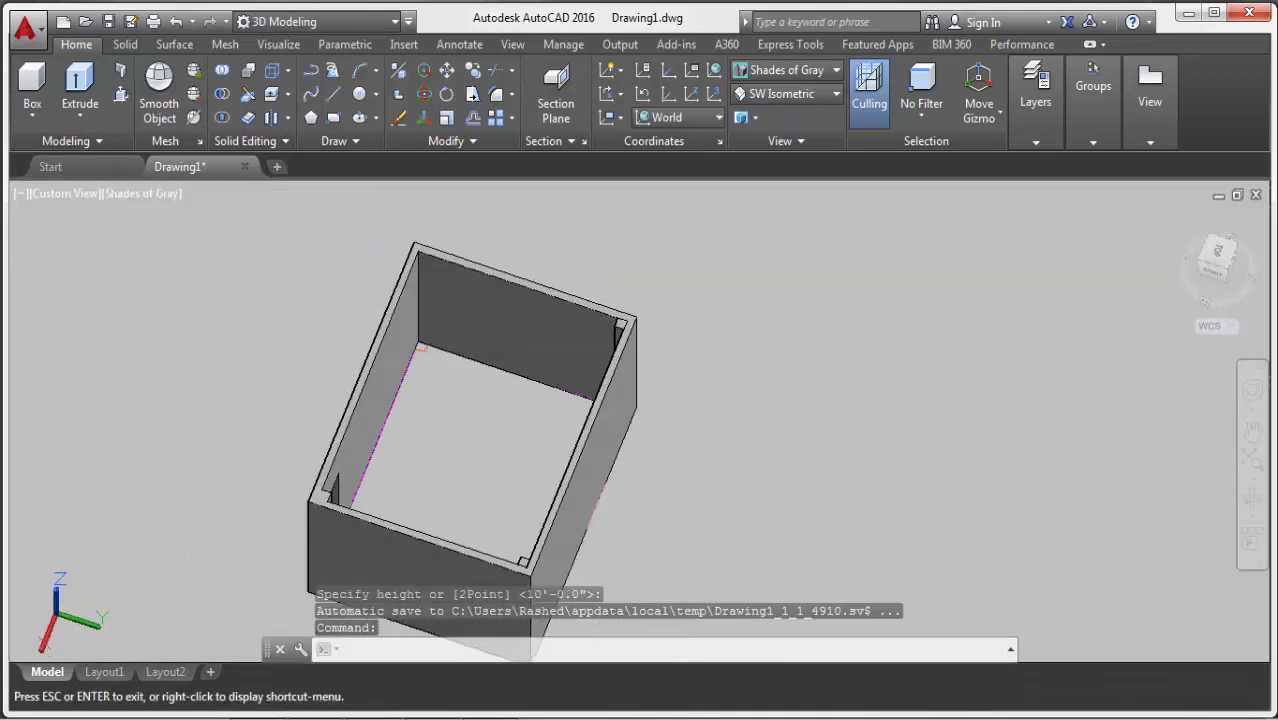
# Add a 7" x 7" post, 10' tall, at the wall corner and view the outer corner.
pyautogui.keyDown('shift'); pyautogui.moveTo(630, 325); pyautogui.dragTo(328, 251, button='middle'); pyautogui.keyUp('shift')
pyautogui.scroll(1, 328, 251)
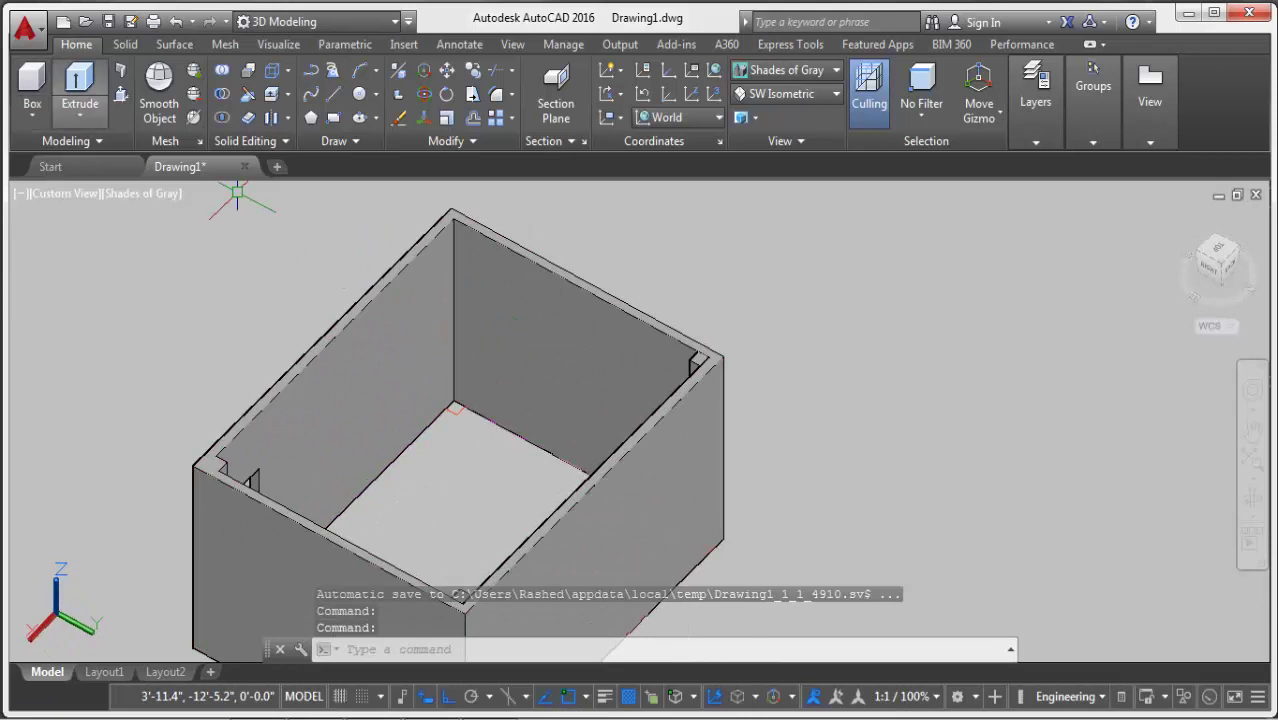
pyautogui.press('Return')
pyautogui.scroll(2, 452, 408)
pyautogui.scroll(1, 430, 410)
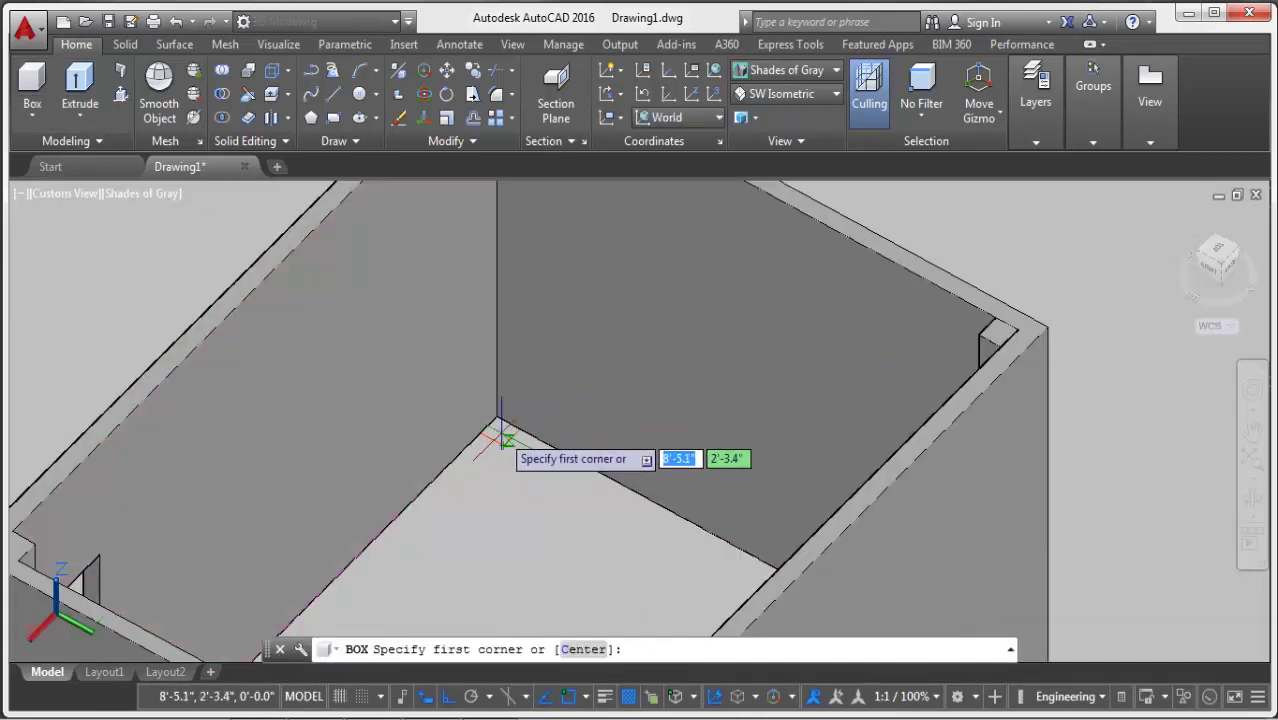
pyautogui.click(503, 445)
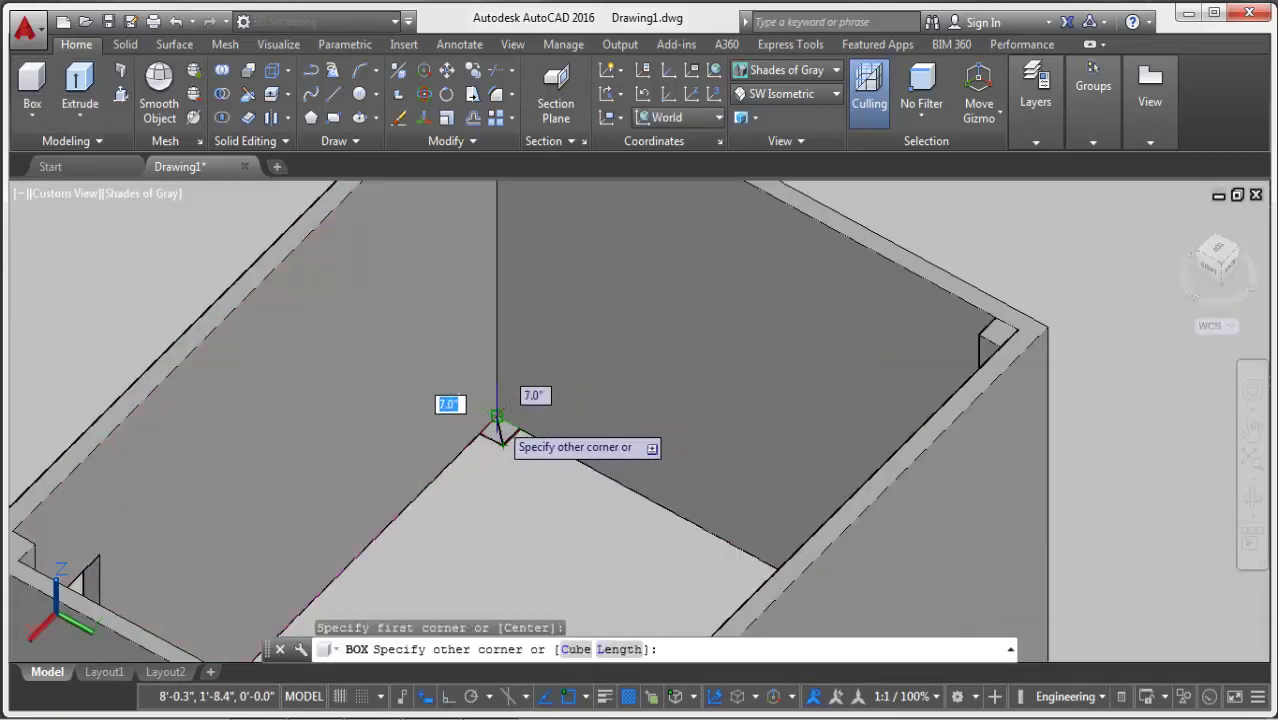
pyautogui.click(497, 414)
pyautogui.scroll(-2, 499, 400)
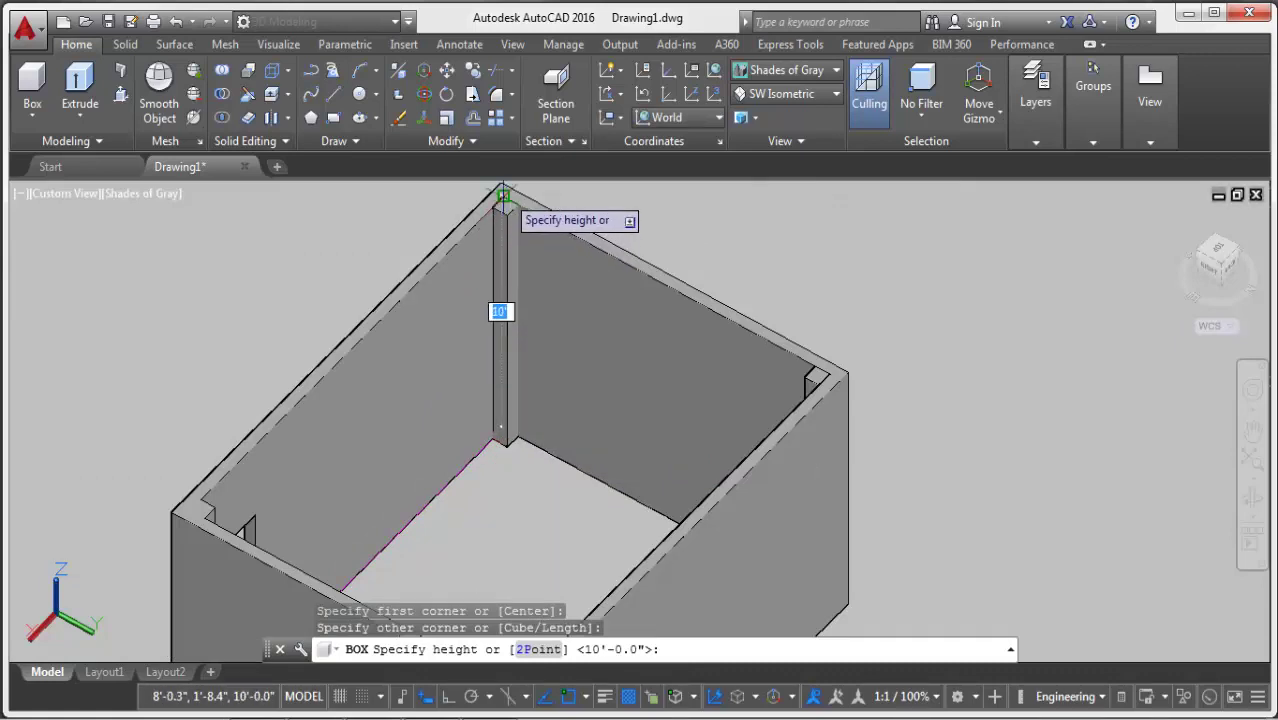
pyautogui.click(503, 195)
pyautogui.scroll(-4, 590, 230)
pyautogui.moveTo(516, 388)
pyautogui.keyDown('shift'); pyautogui.mouseDown(button='middle')
pyautogui.moveTo(540, 380)
pyautogui.moveTo(593, 422)
pyautogui.moveTo(498, 432)
pyautogui.mouseUp(button='middle'); pyautogui.keyUp('shift')
pyautogui.scroll(2, 562, 434)
pyautogui.scroll(3, 562, 434)
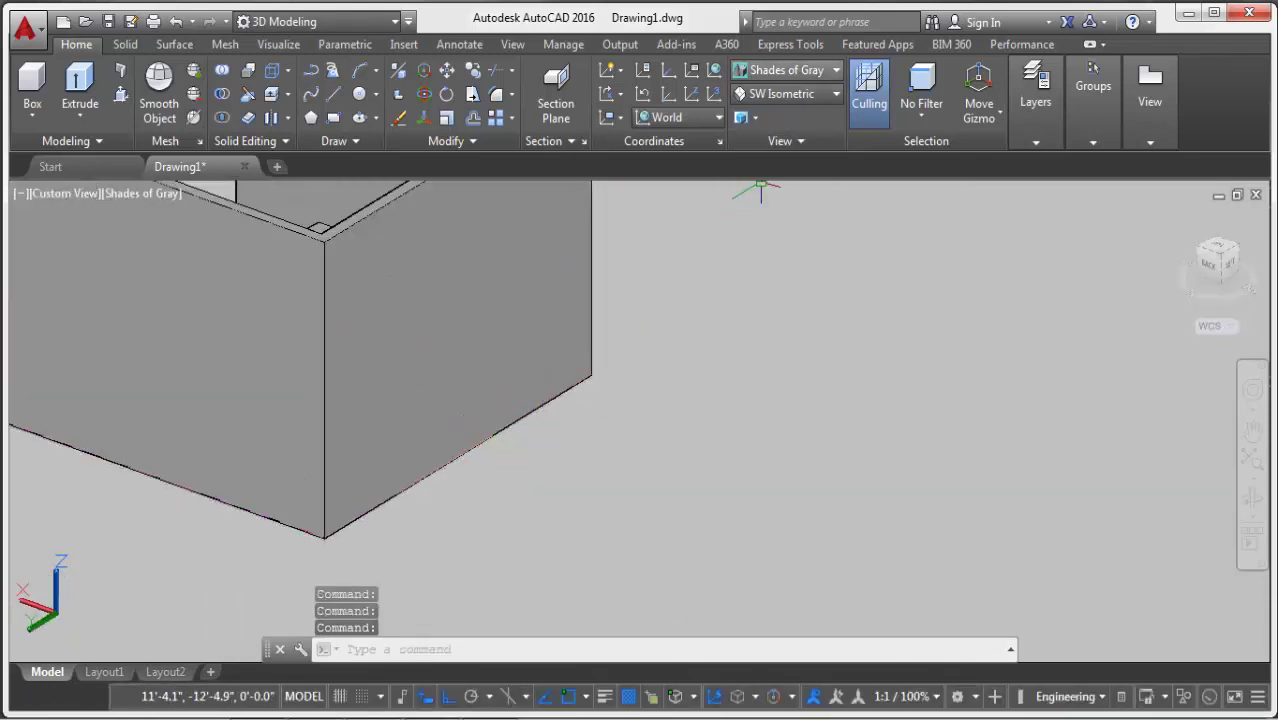
# In 2D Wireframe, draw a 2'6" vertical guide line up from the wall's bottom edge.
pyautogui.click(836, 70)
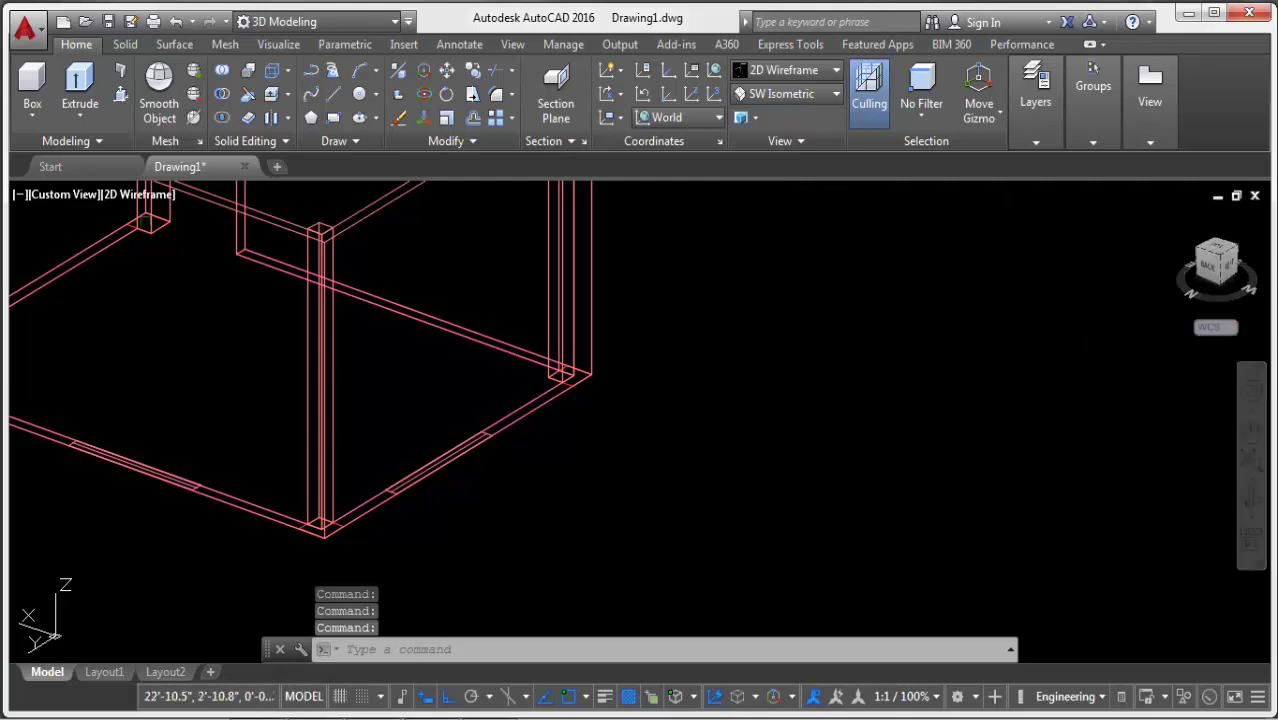
pyautogui.write('l')
pyautogui.press('Return')
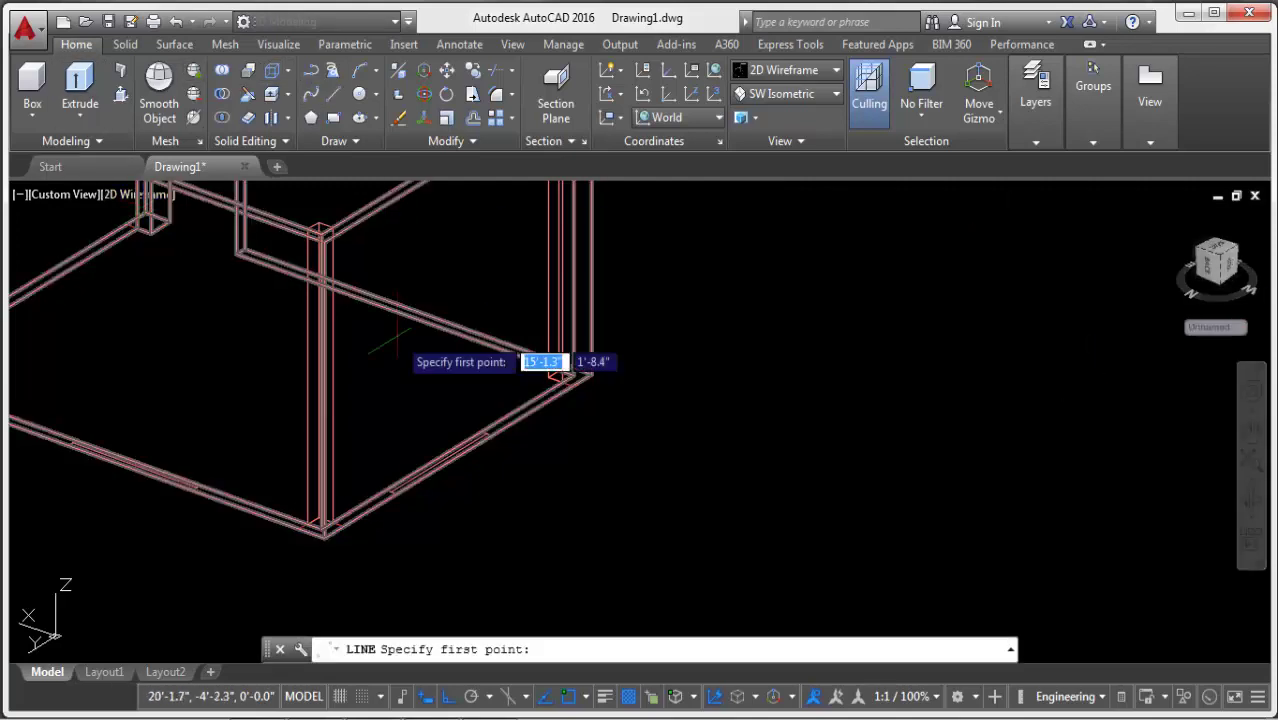
pyautogui.click(396, 493)
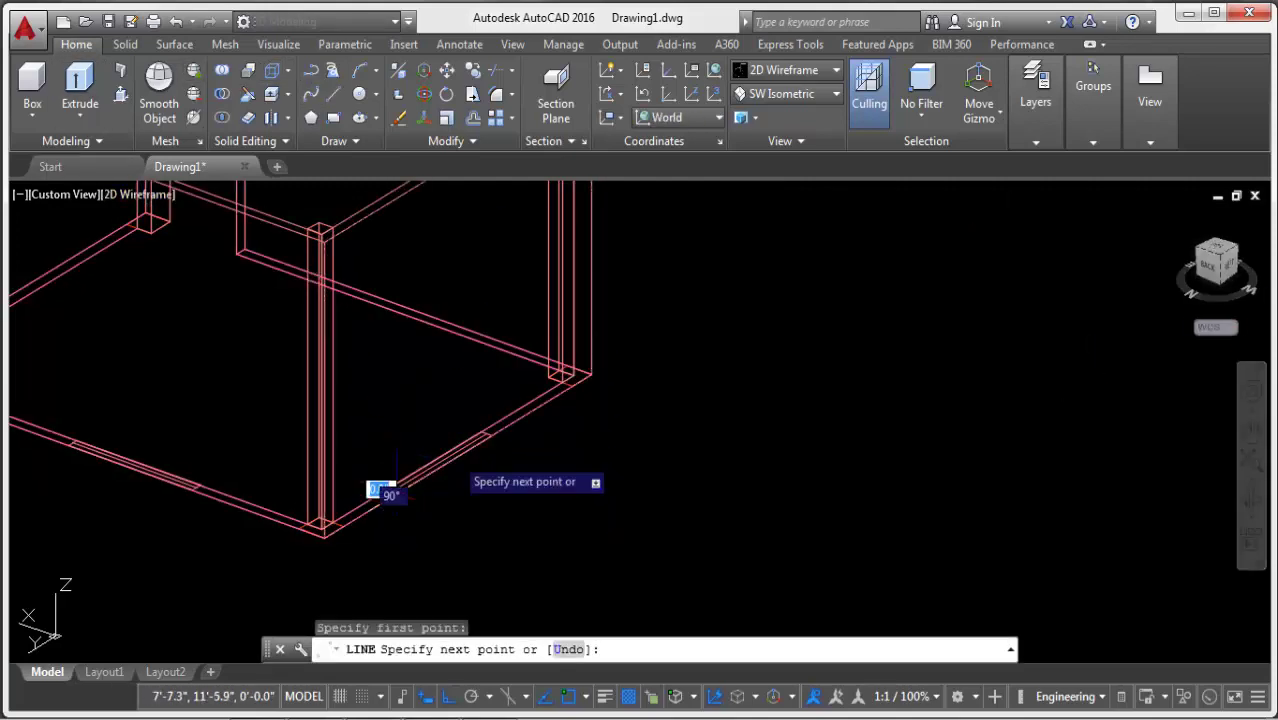
pyautogui.write("2'6")
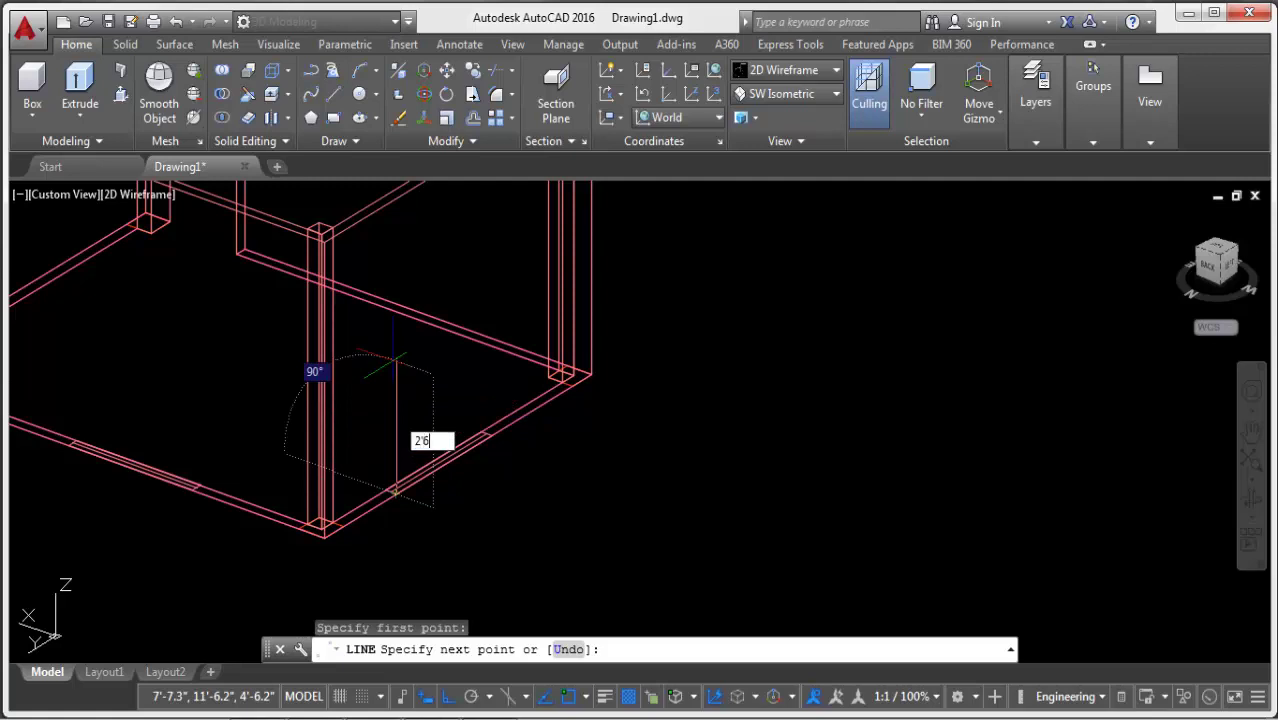
pyautogui.press('Return')
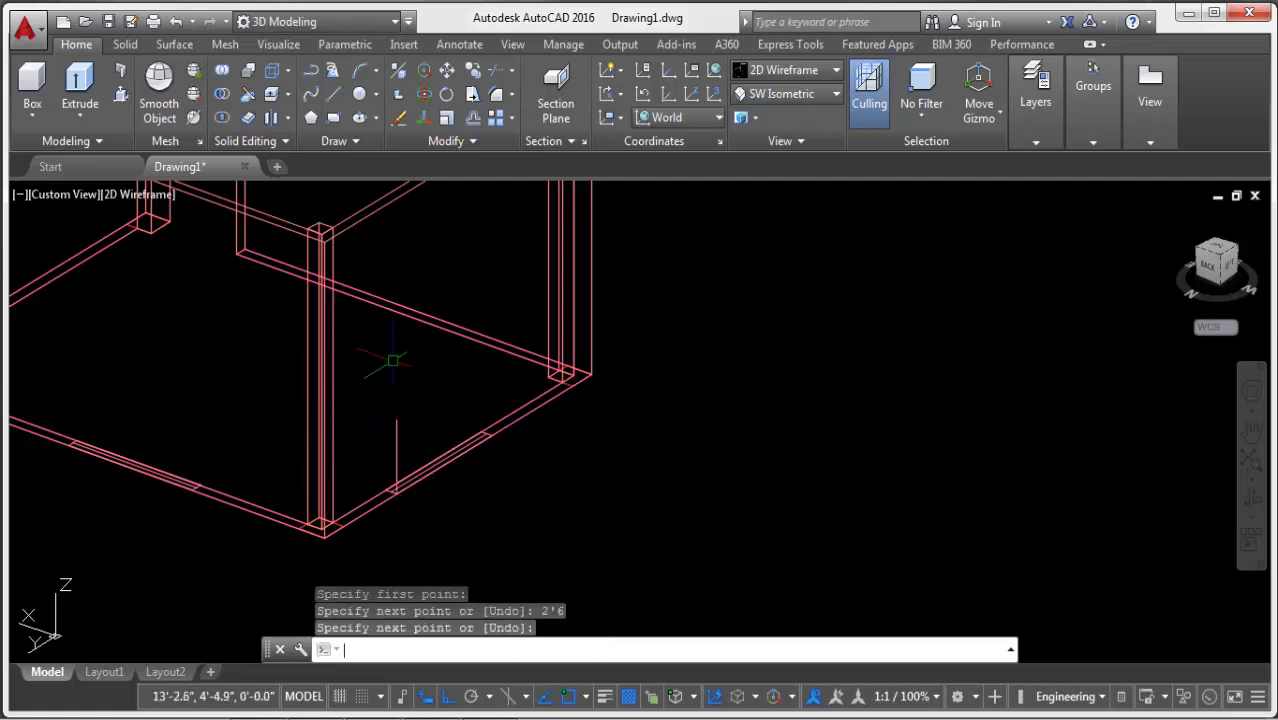
pyautogui.press('Return')
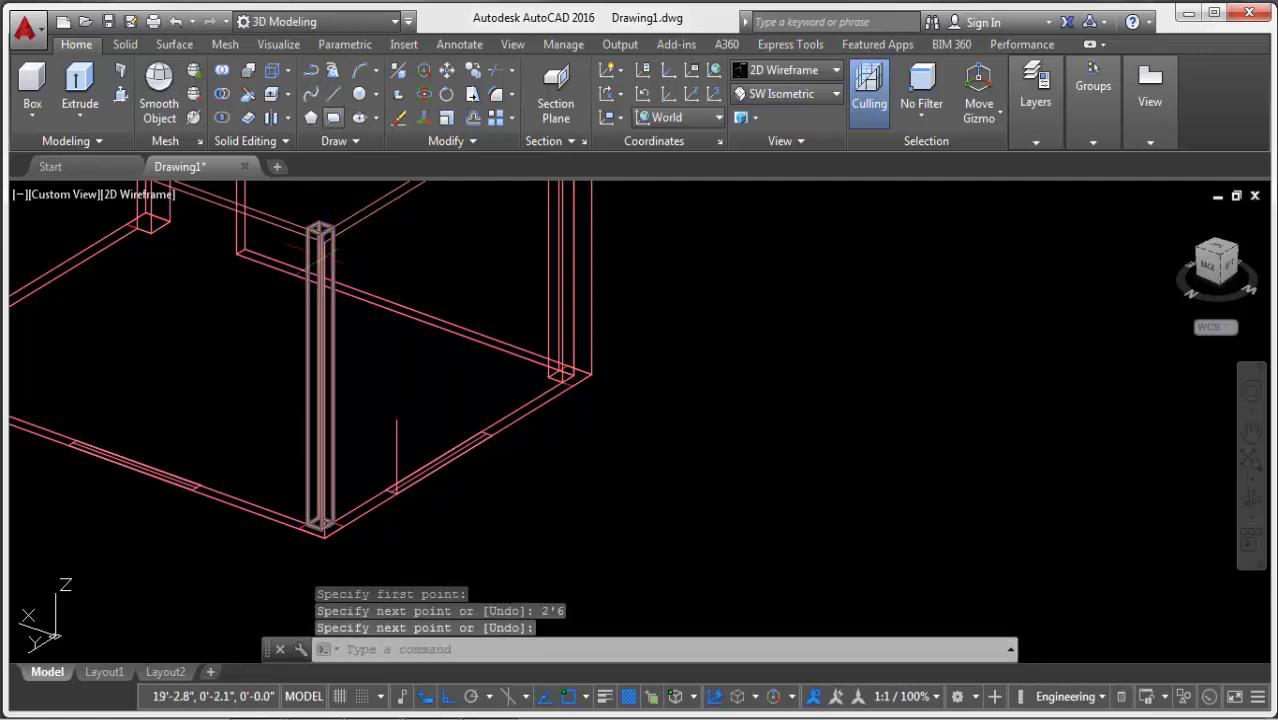
# Return to Shades of Gray and draw a 5' by 4'6" rectangle from the guide line's top.
pyautogui.click(333, 117)
pyautogui.click(785, 70)
pyautogui.click(769, 258)
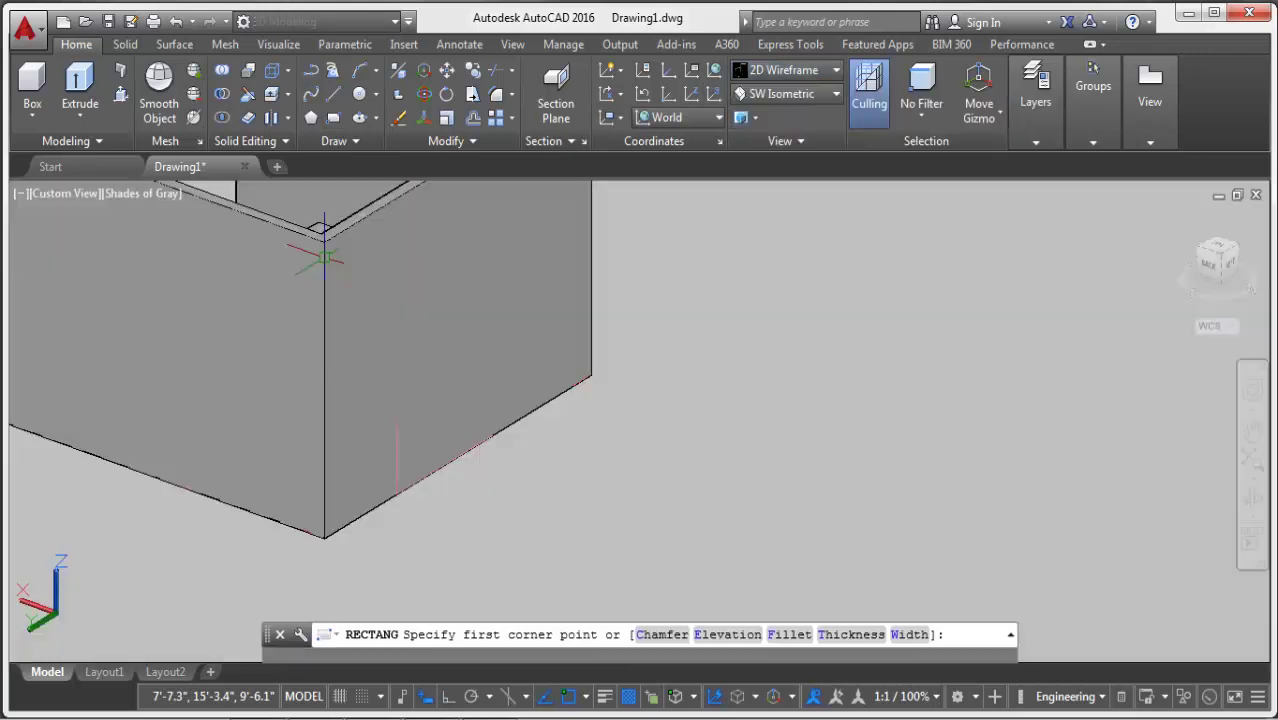
pyautogui.press('Escape')
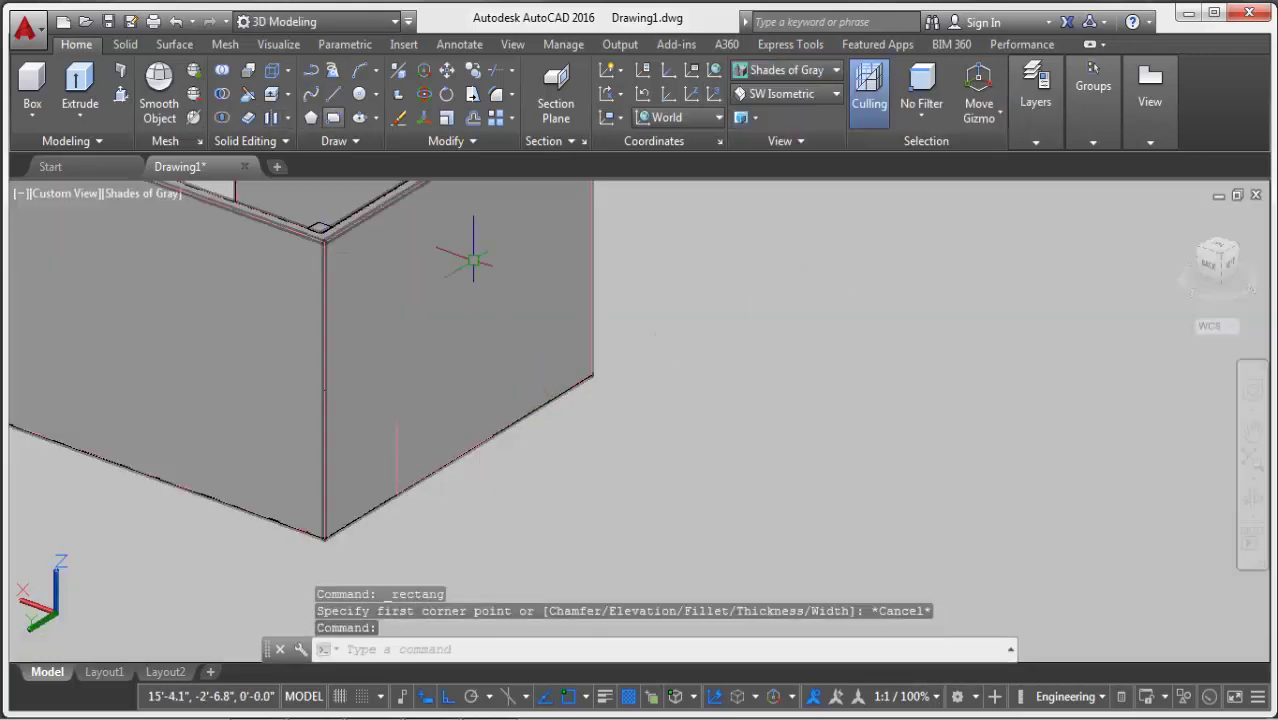
pyautogui.press('Return')
pyautogui.click(396, 420)
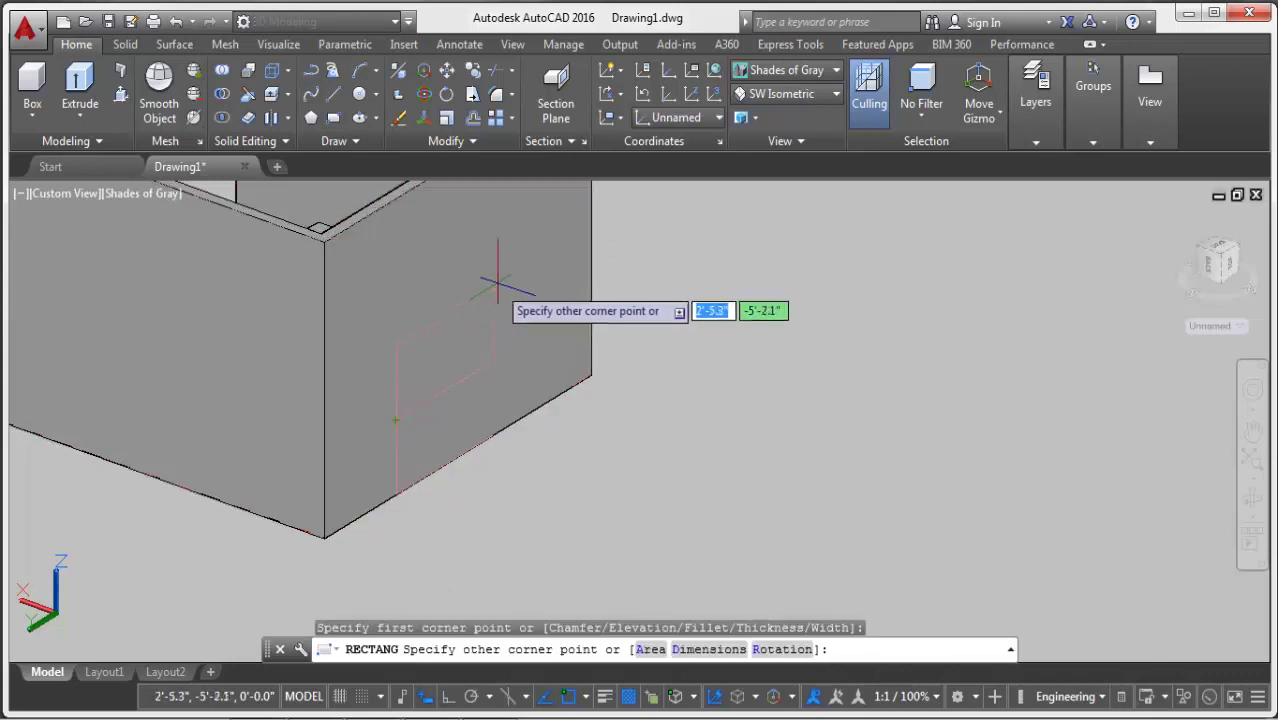
pyautogui.rightClick(512, 264)
pyautogui.click(574, 393)
pyautogui.write("5'")
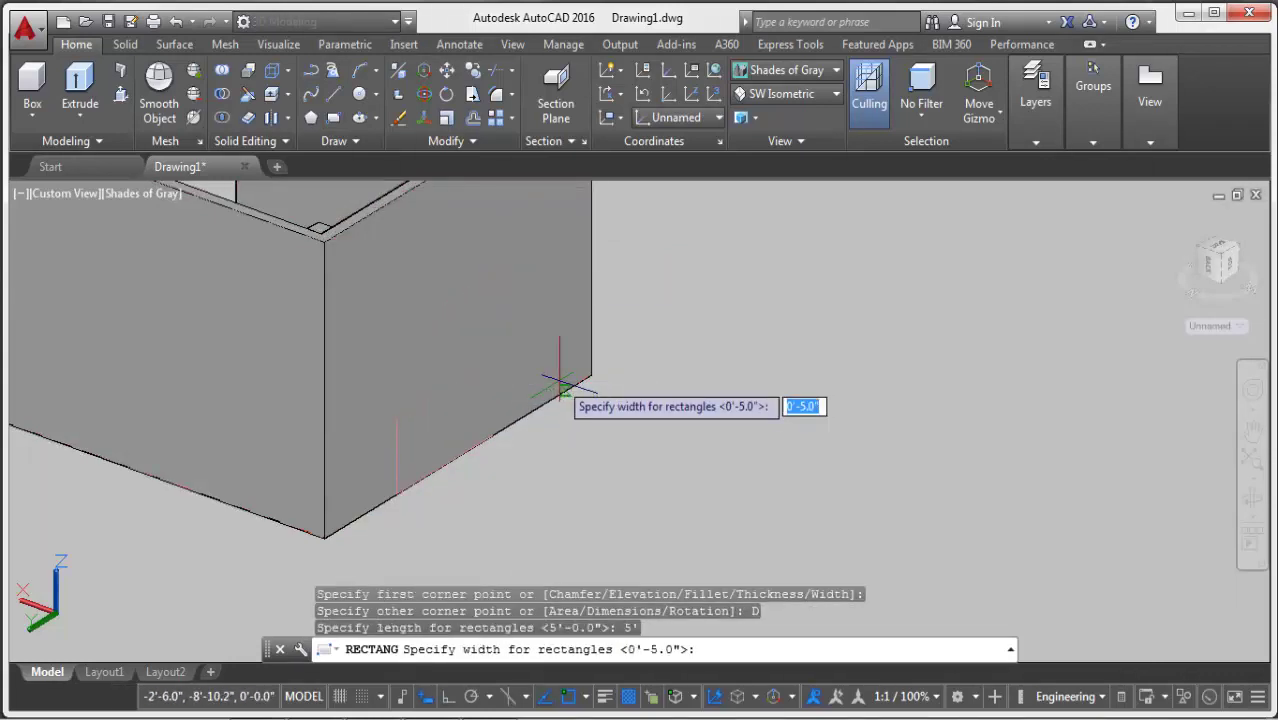
pyautogui.write("4'6")
pyautogui.press('Return')
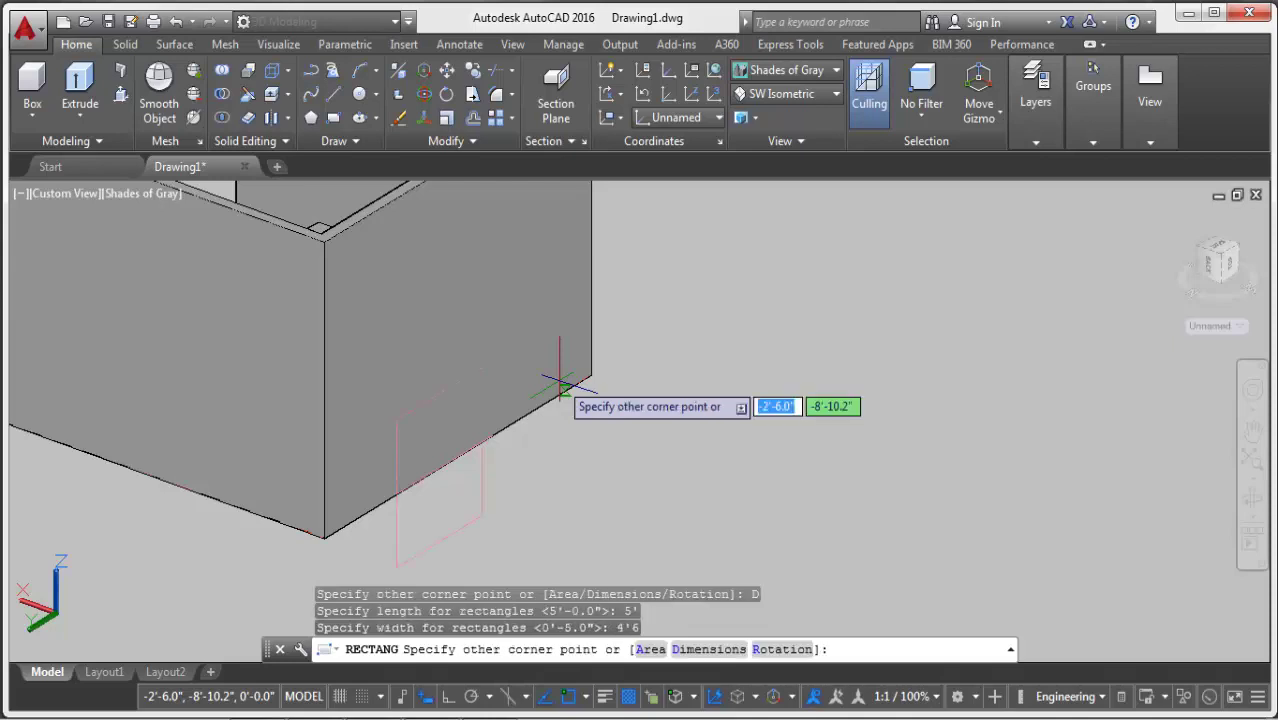
pyautogui.click(549, 250)
pyautogui.scroll(-2, 580, 400)
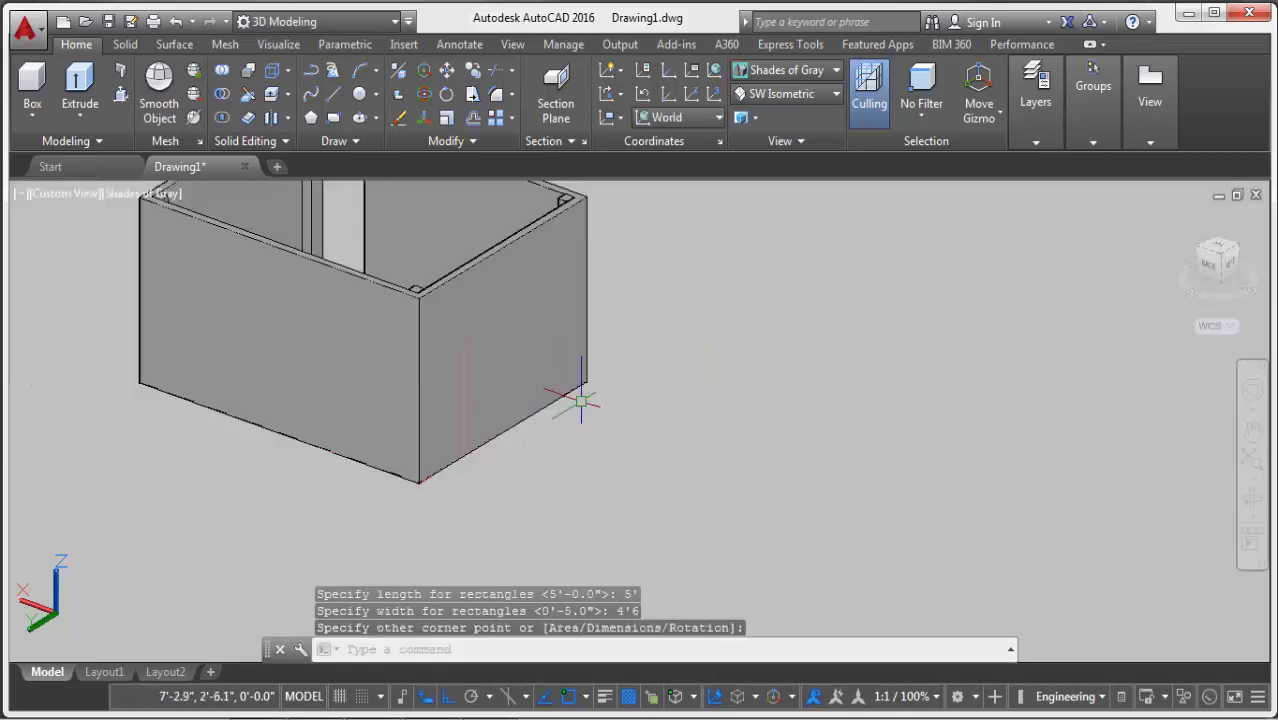
# Select the new window rectangle on the right wall, then clear the selection.
pyautogui.click(484, 404)
pyautogui.click(465, 425)
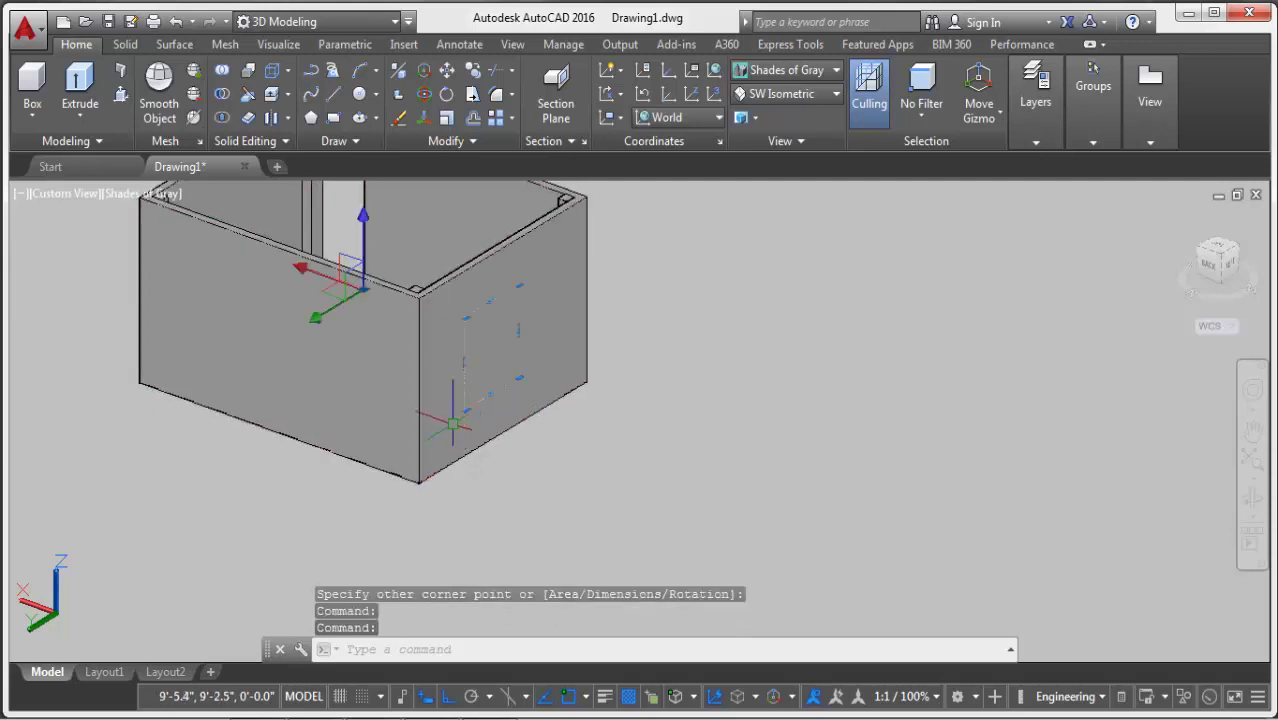
pyautogui.scroll(2, 453, 425)
pyautogui.press('Escape')
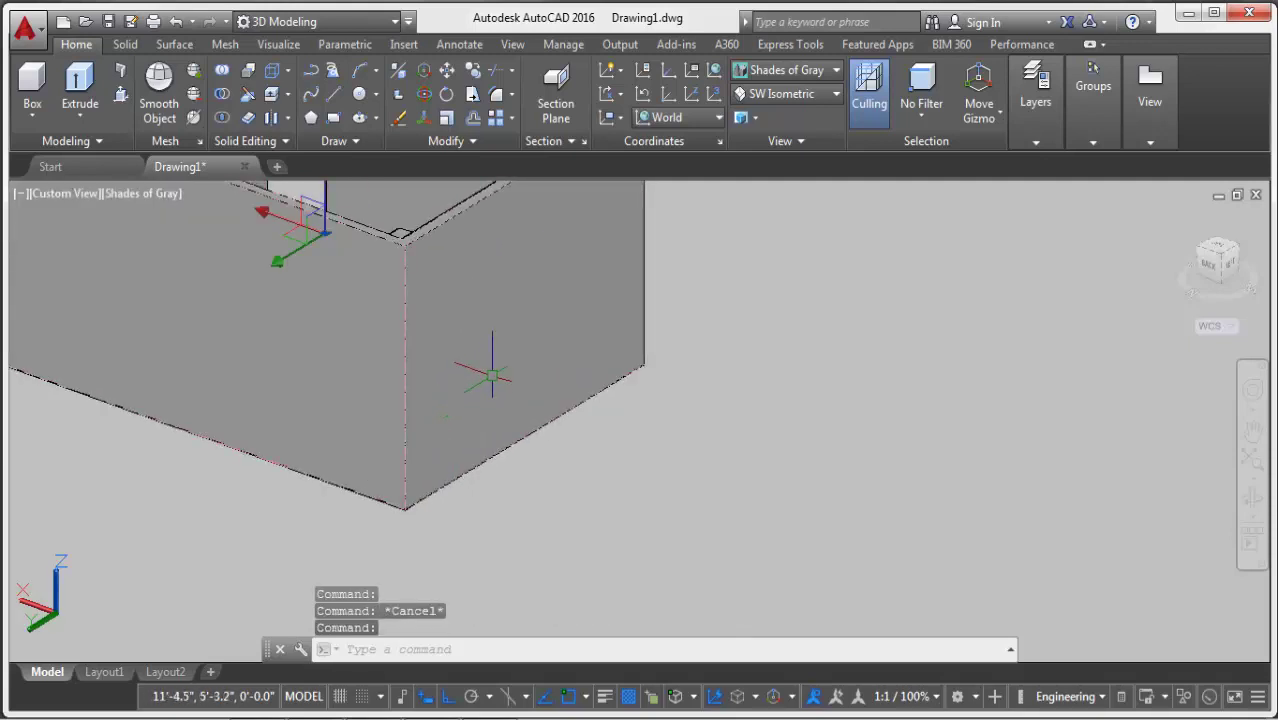
pyautogui.press('Escape')
# Switch to 2D Wireframe and select the window rectangle and its guide line.
pyautogui.click(785, 70)
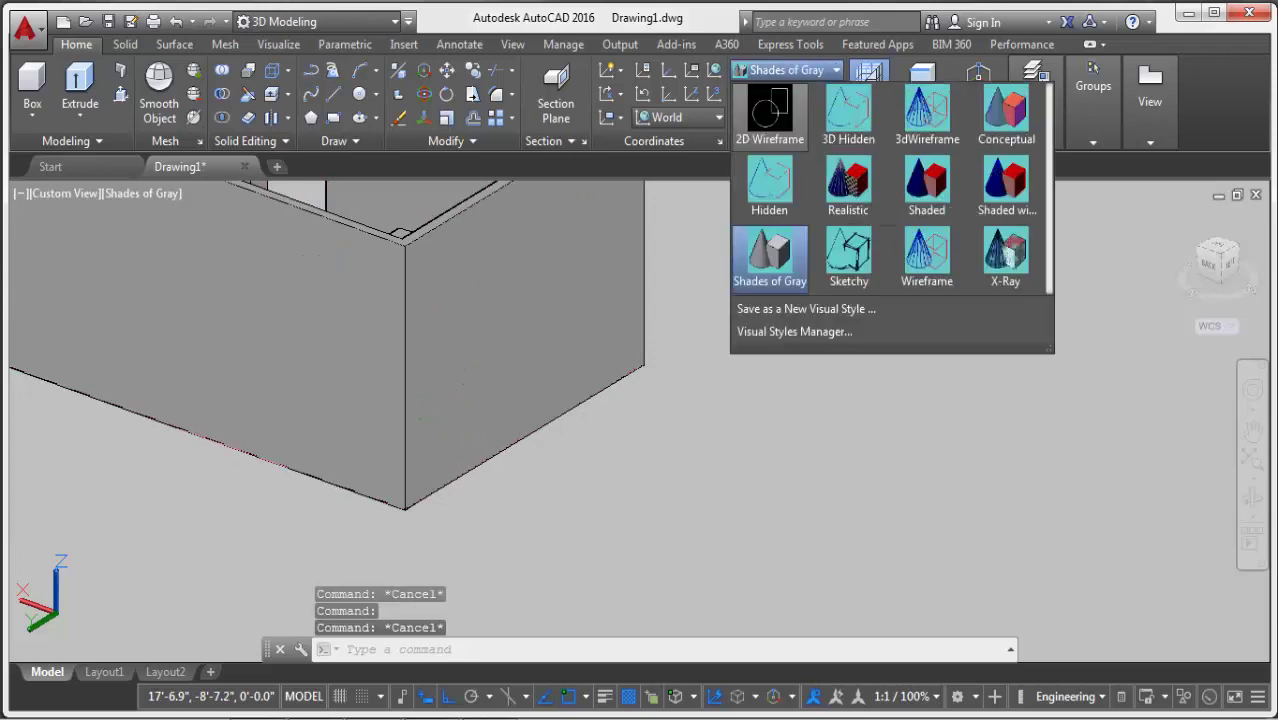
pyautogui.click(765, 177)
pyautogui.click(478, 347)
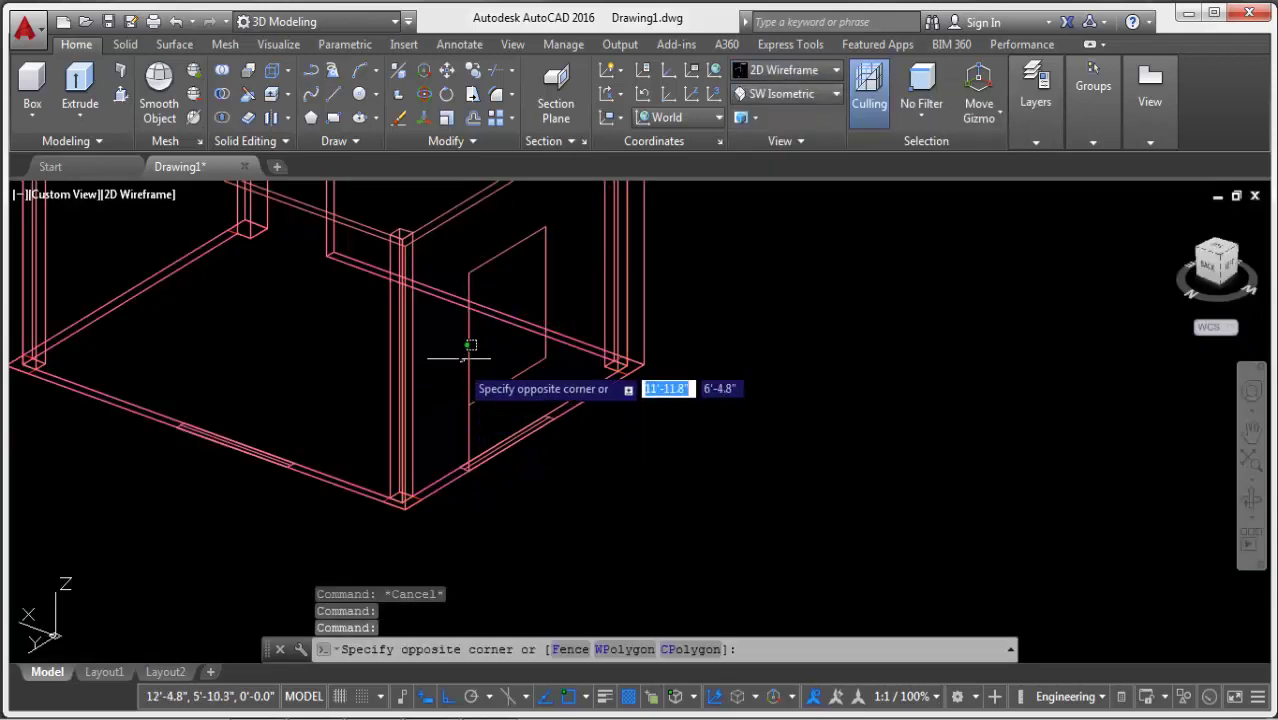
pyautogui.click(466, 350)
pyautogui.click(470, 353)
pyautogui.click(472, 352)
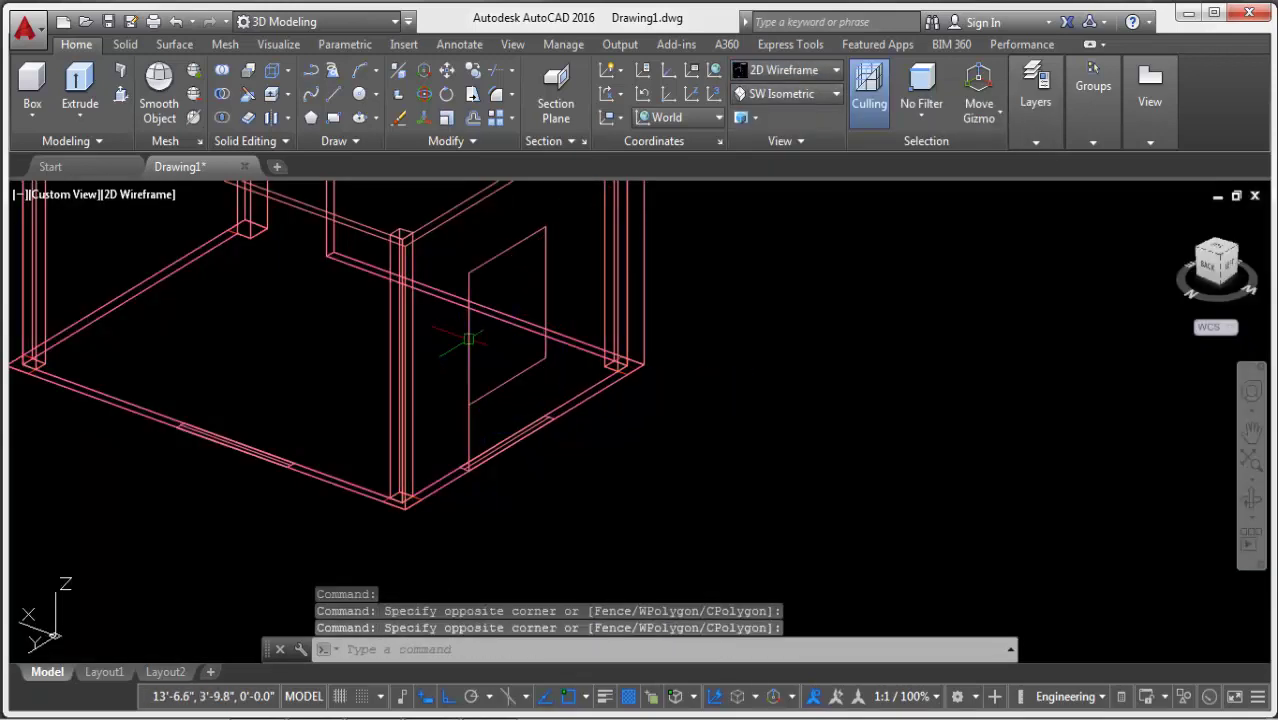
pyautogui.click(468, 340)
pyautogui.click(466, 424)
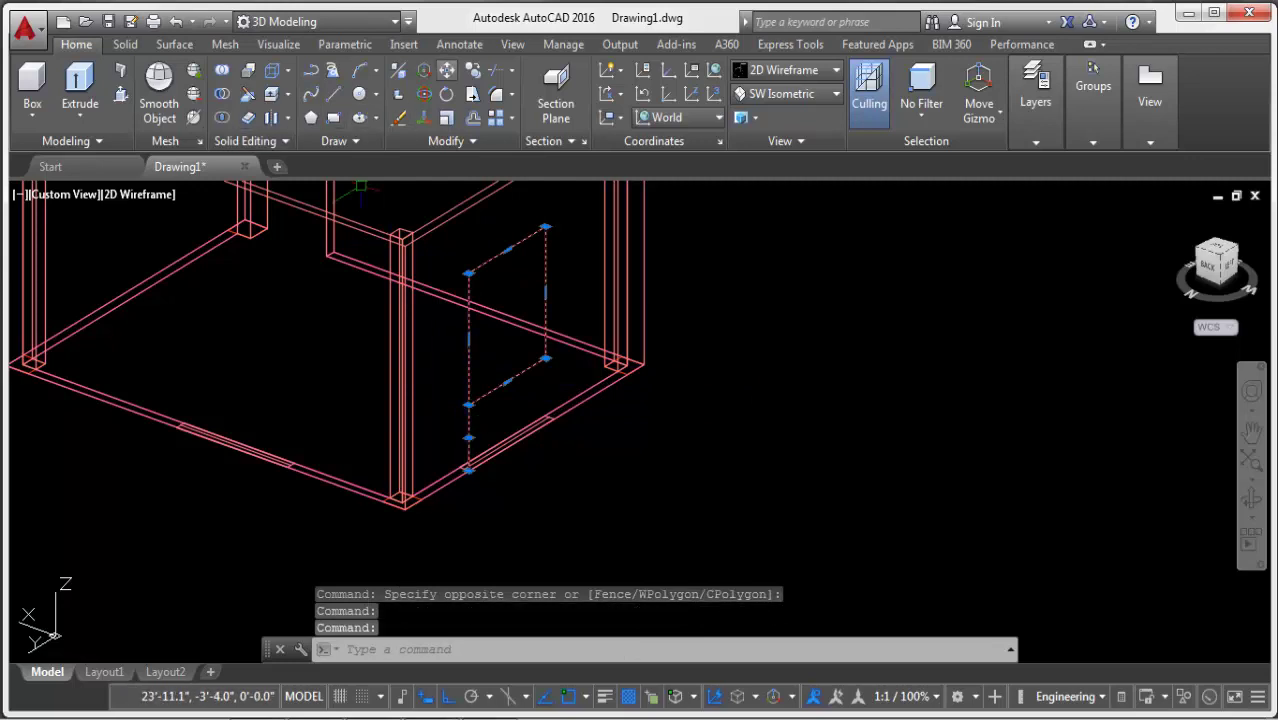
# Copy the rectangle and guide line to a spot right of the room.
pyautogui.scroll(-2, 501, 185)
pyautogui.write('co')
pyautogui.press('Return')
pyautogui.click(465, 427)
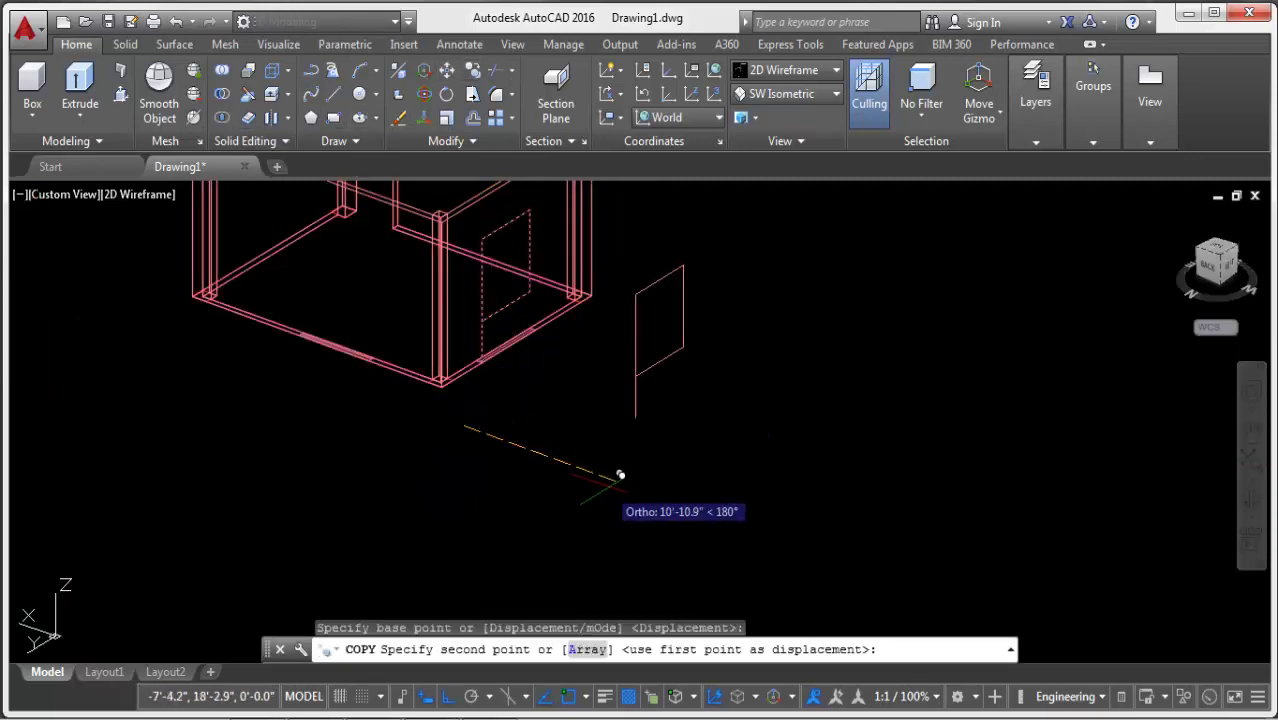
pyautogui.click(646, 489)
pyautogui.press('Return')
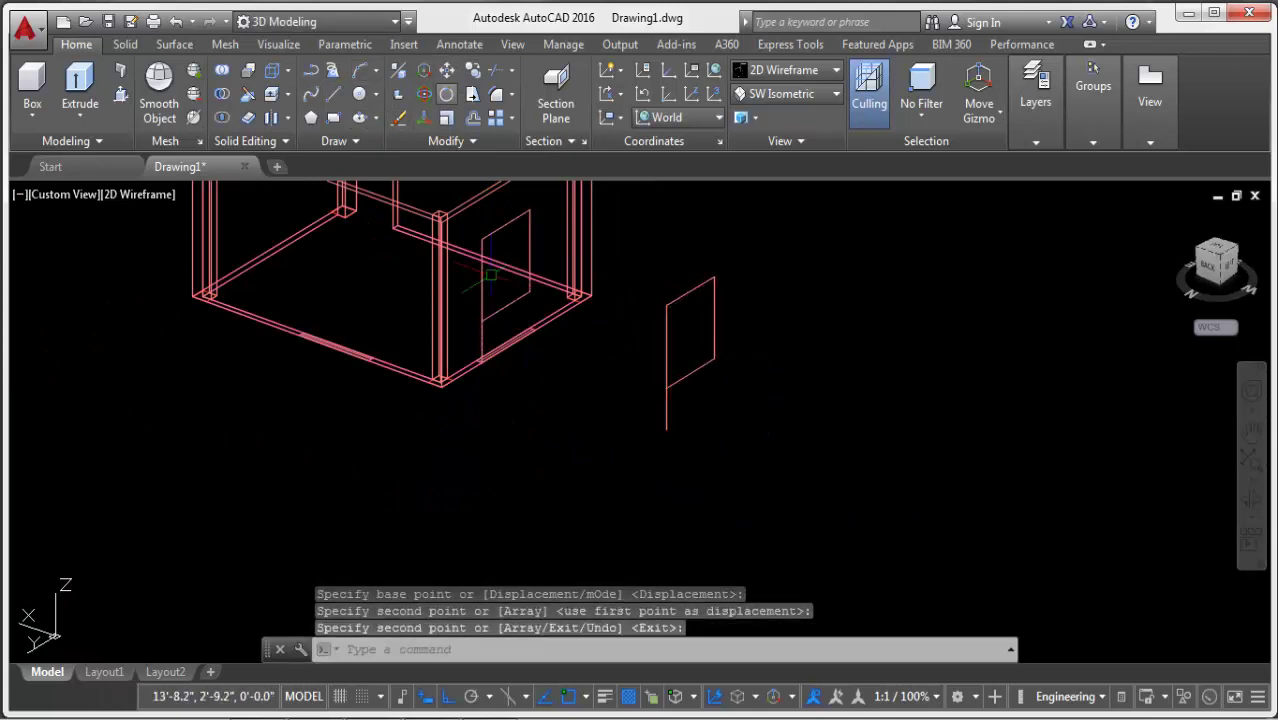
# 3D-rotate the copied rectangle and line about the vertical axis to face the other wall.
pyautogui.click(424, 94)
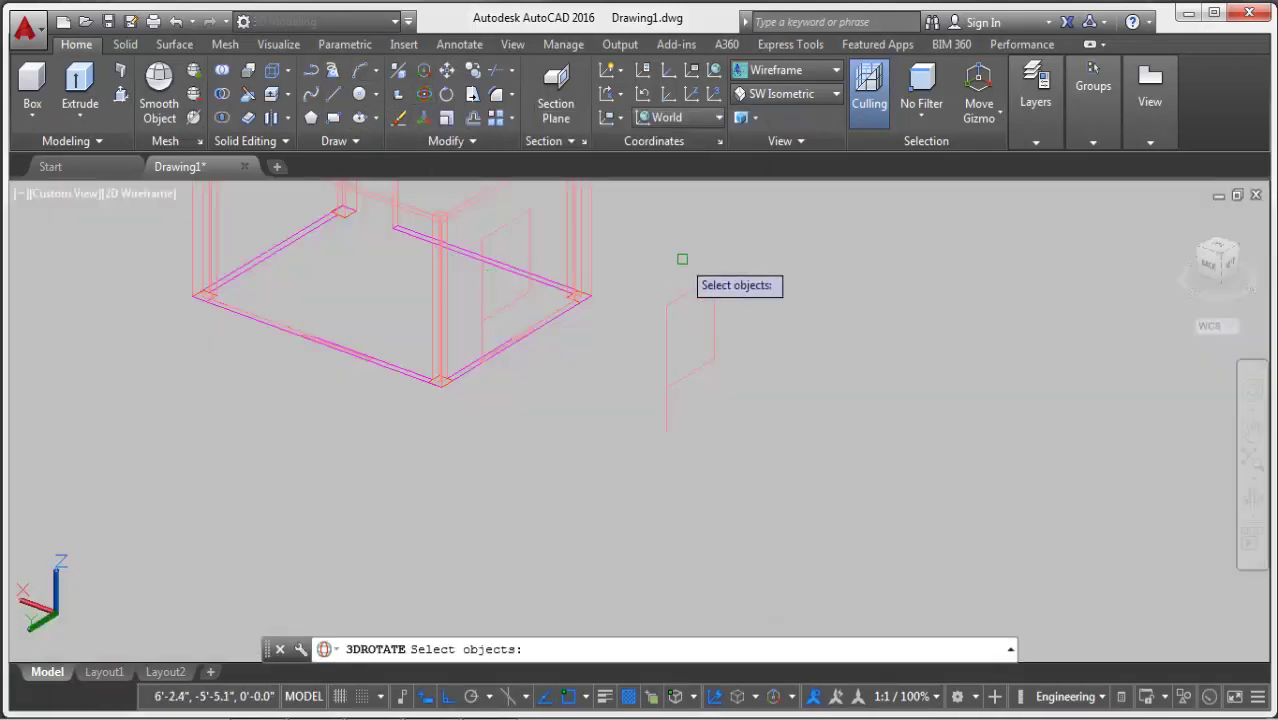
pyautogui.click(795, 254)
pyautogui.click(658, 430)
pyautogui.press('Return')
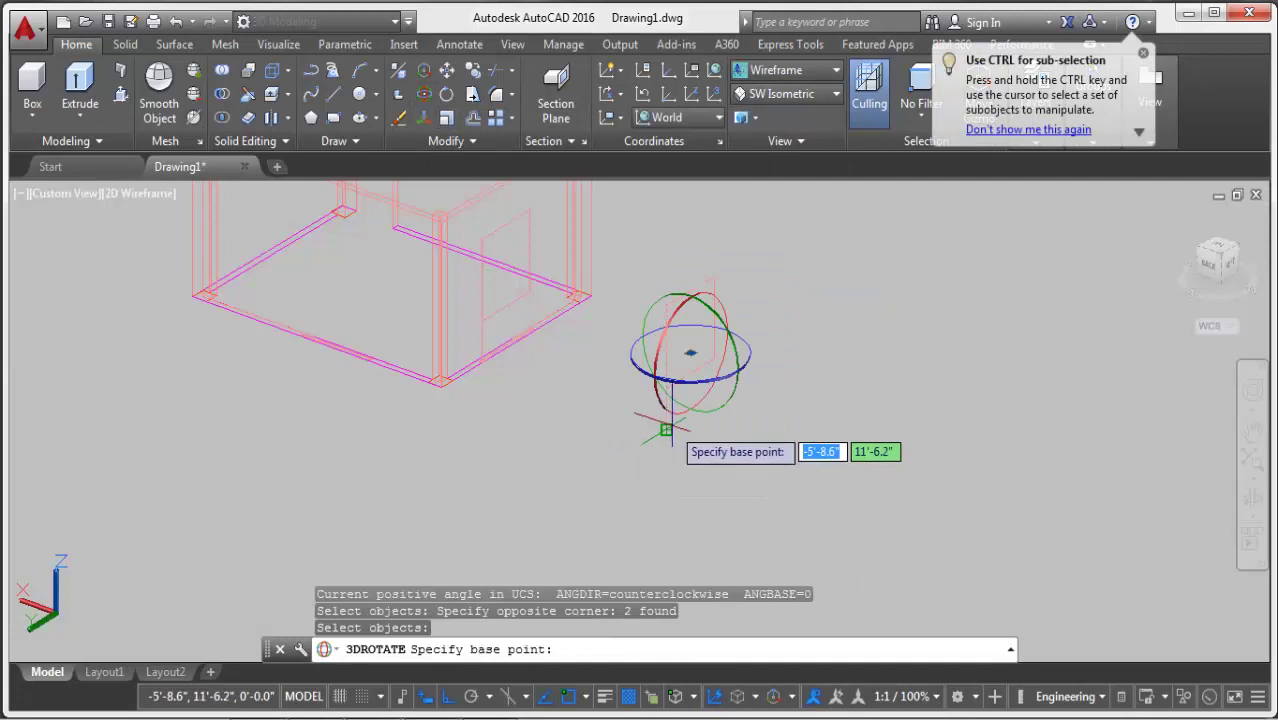
pyautogui.click(664, 431)
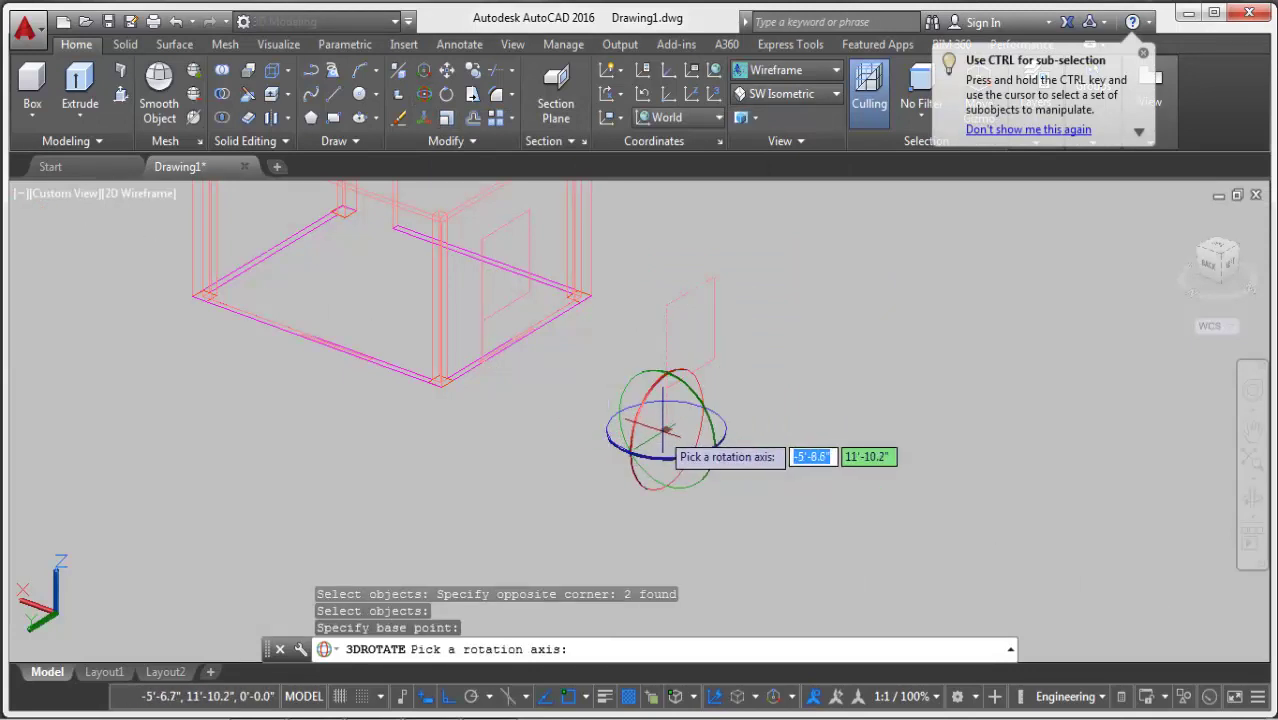
pyautogui.click(666, 430)
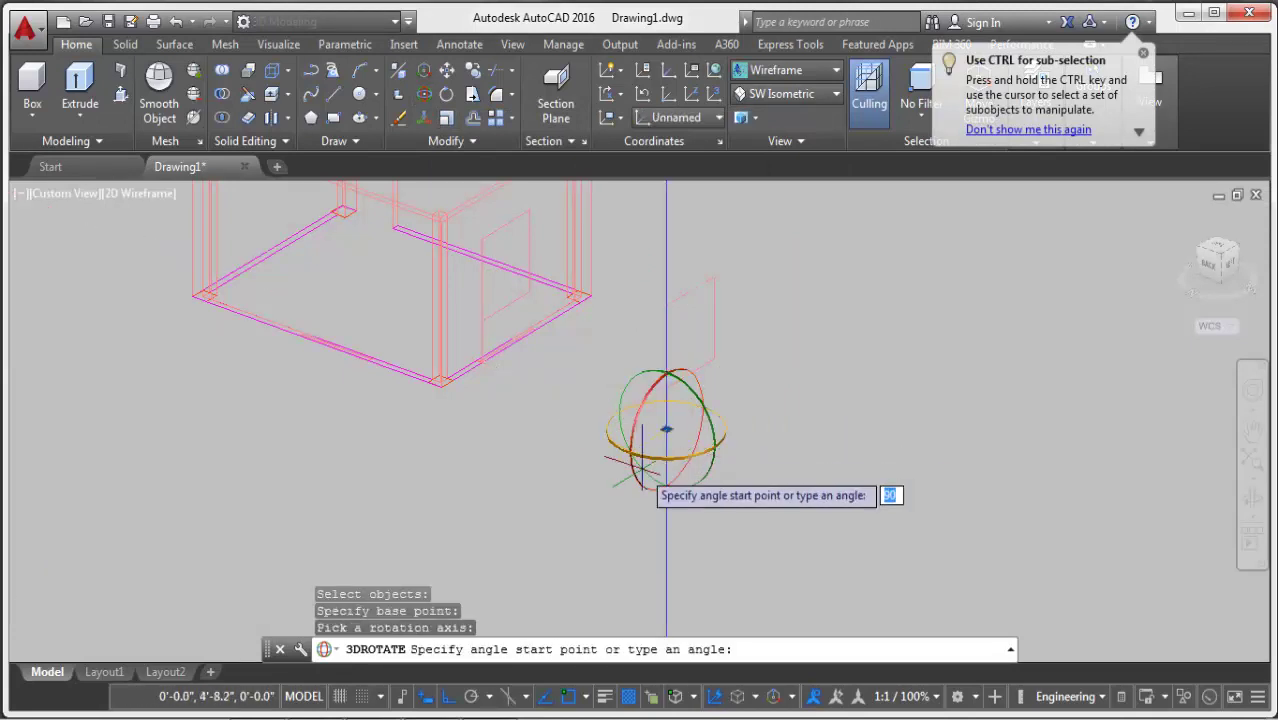
pyautogui.click(735, 478)
pyautogui.click(637, 472)
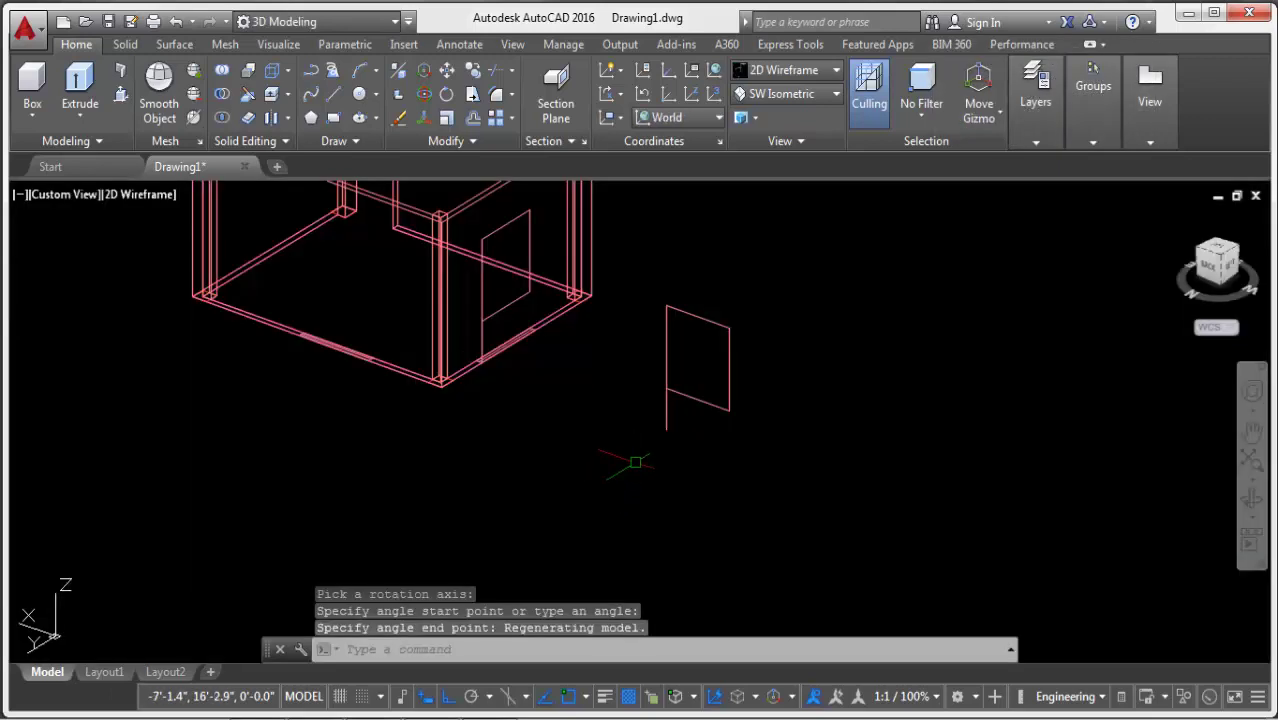
# Move the rotated copy onto the left wall.
pyautogui.click(446, 70)
pyautogui.click(745, 260)
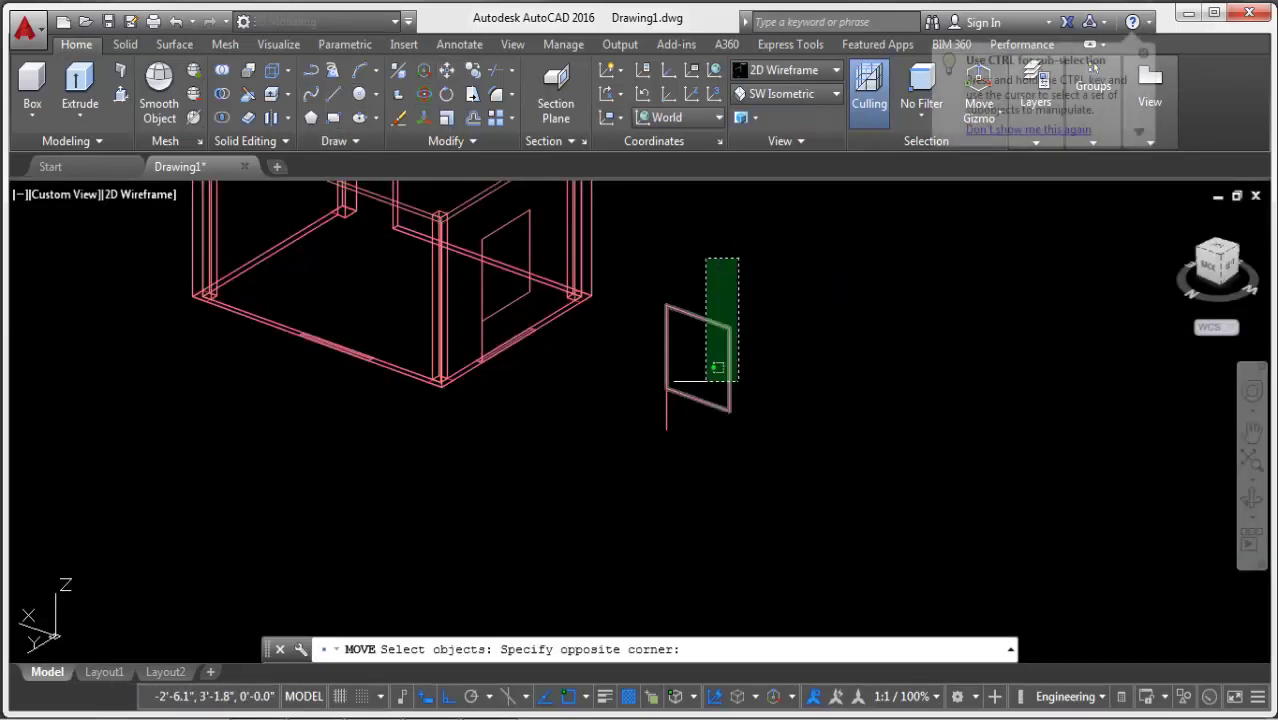
pyautogui.click(633, 472)
pyautogui.press('Return')
pyautogui.click(666, 430)
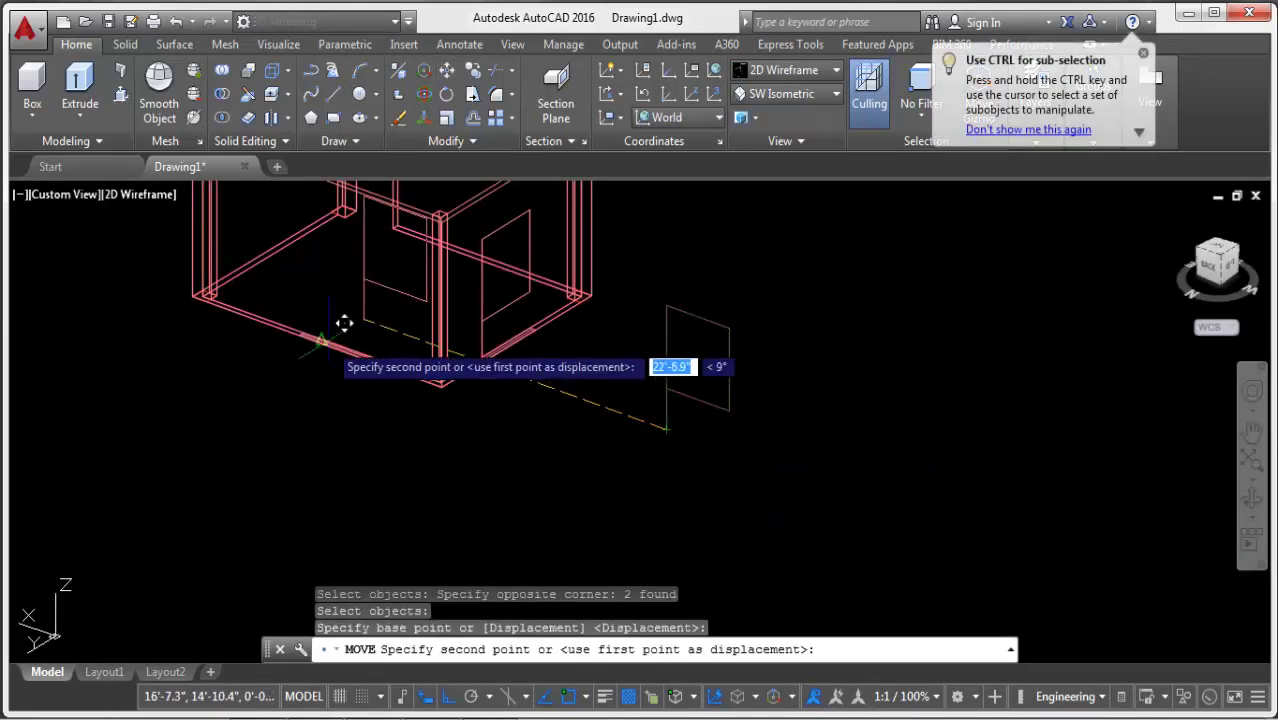
pyautogui.scroll(3, 320, 322)
pyautogui.scroll(2, 270, 305)
pyautogui.click(267, 295)
pyautogui.scroll(-2, 270, 330)
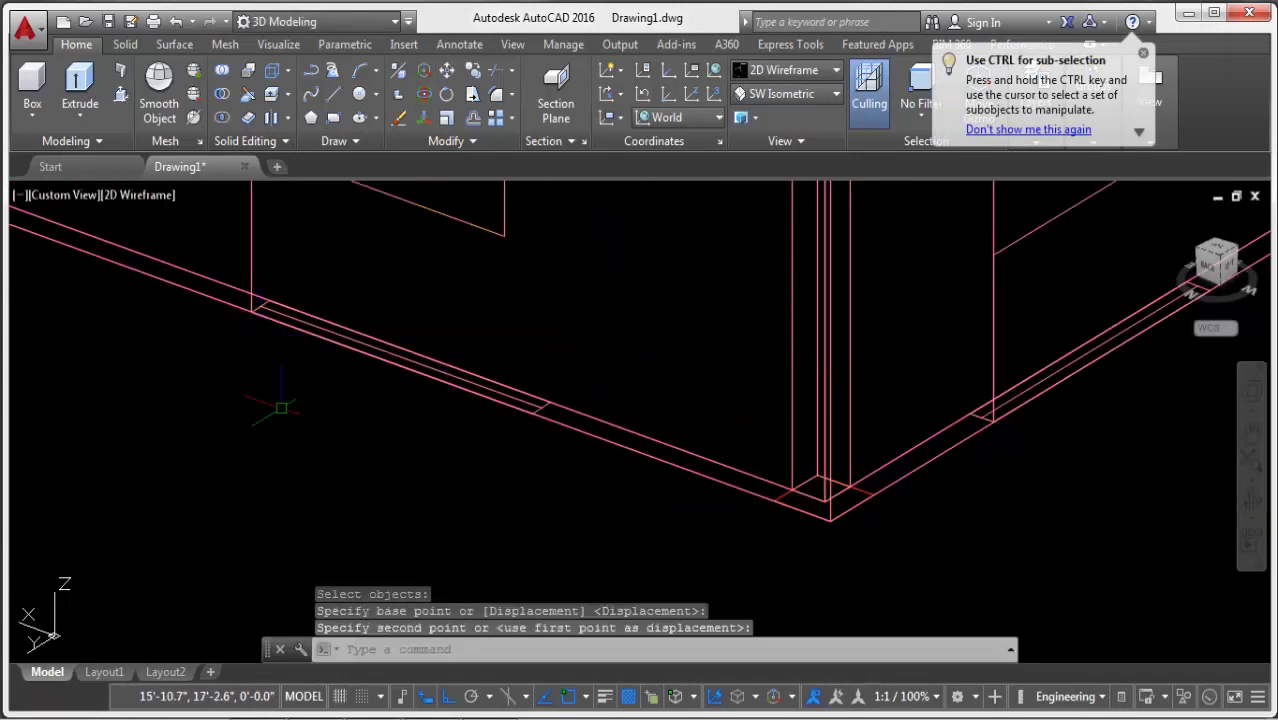
# Delete the leftover vertical guide line from the wall.
pyautogui.press('Return')
pyautogui.press('Escape')
pyautogui.click(279, 350)
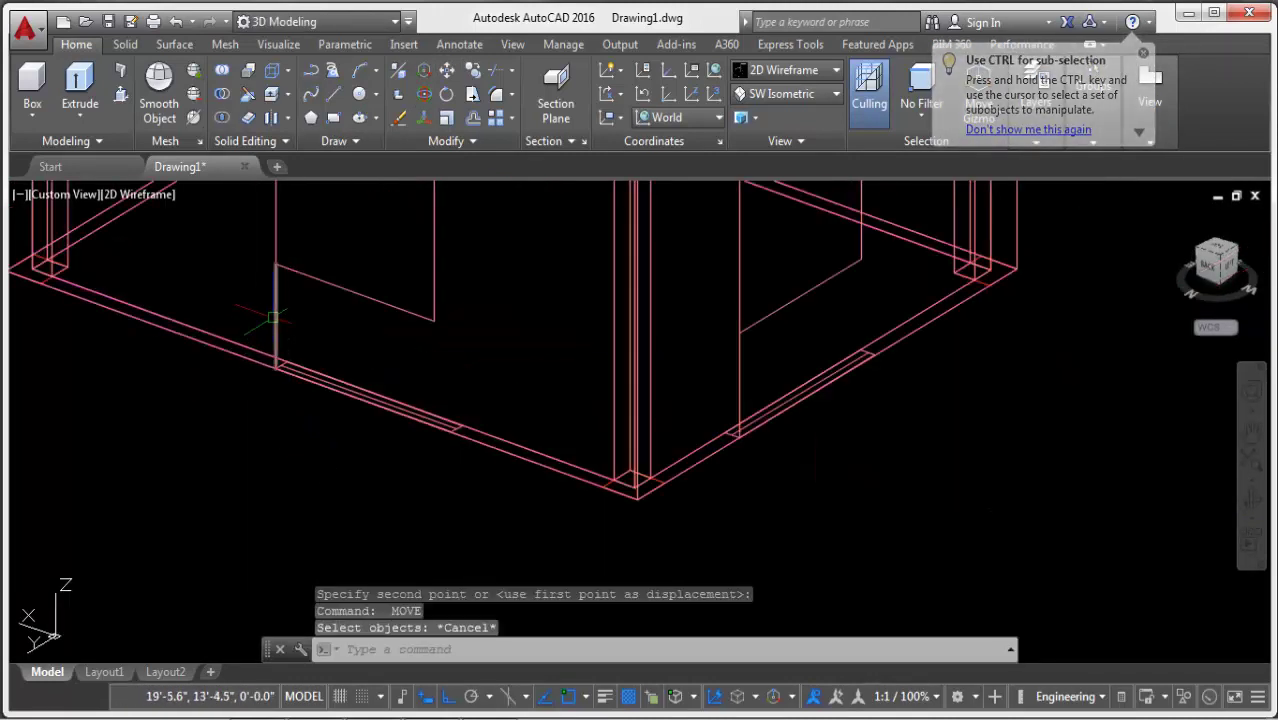
pyautogui.press('Delete')
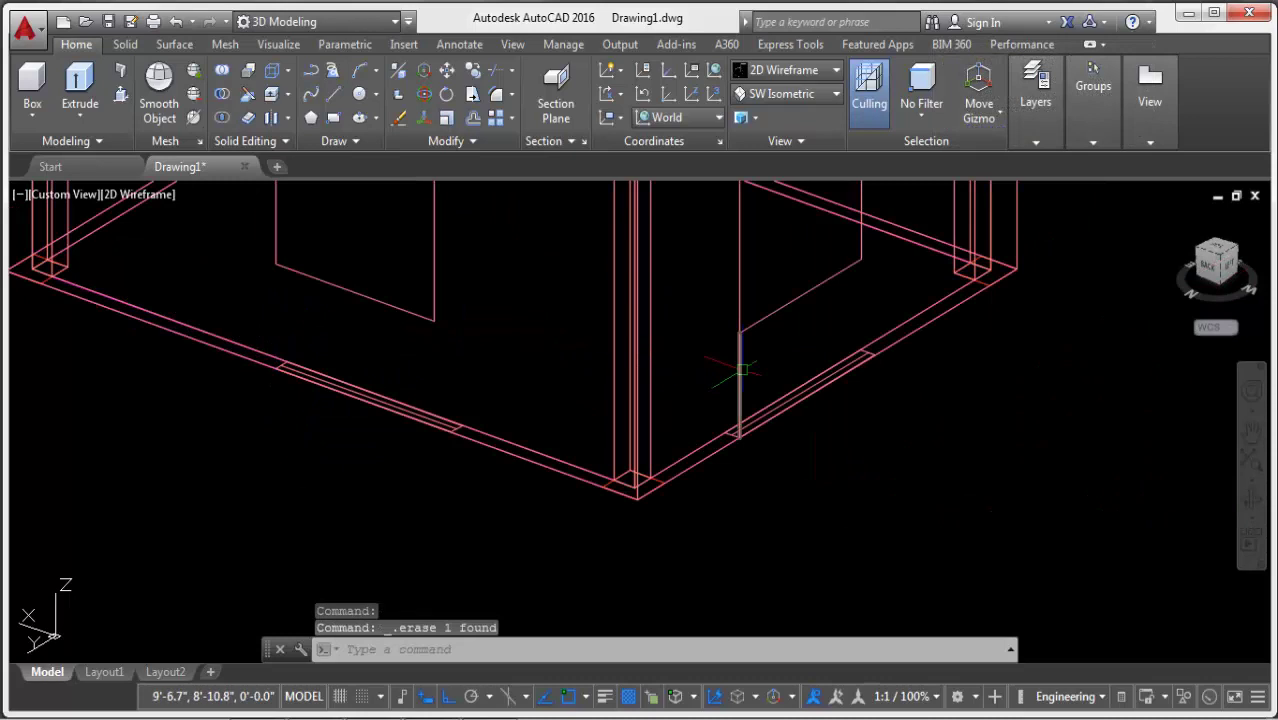
# Set the visual style to Shades of Gray.
pyautogui.scroll(-4, 740, 370)
pyautogui.scroll(2, 700, 423)
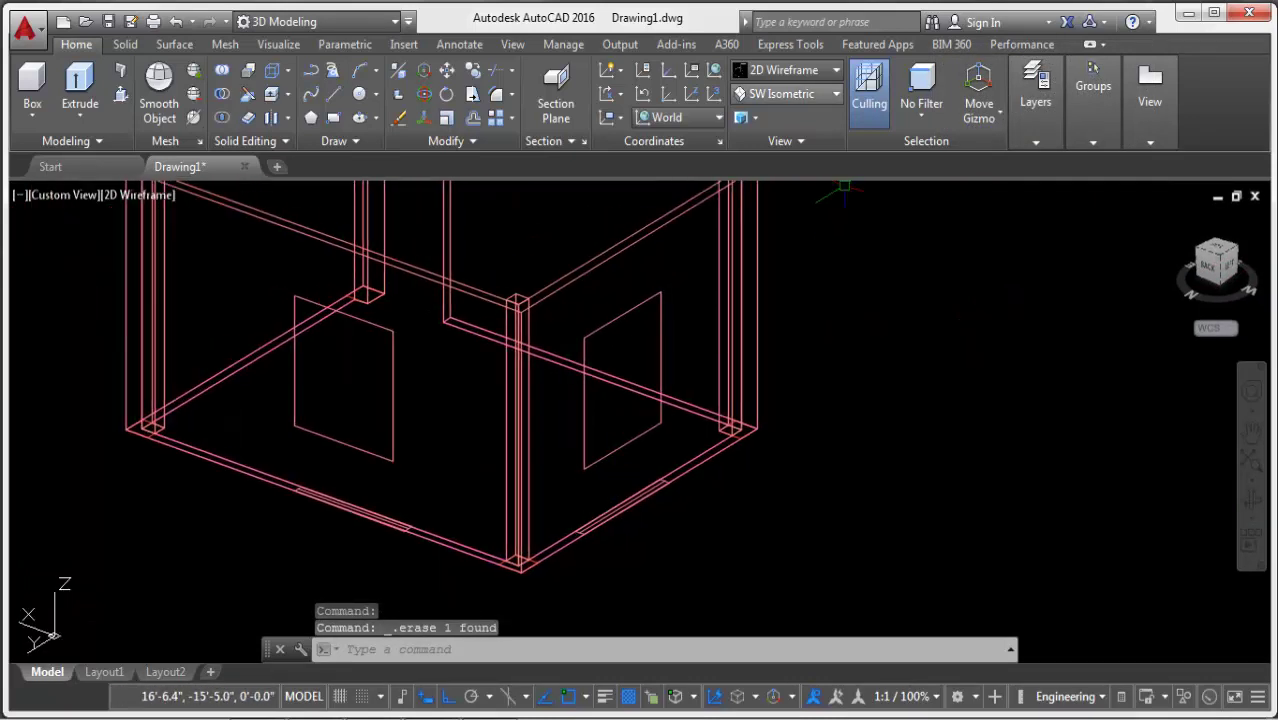
pyautogui.click(790, 70)
pyautogui.click(766, 262)
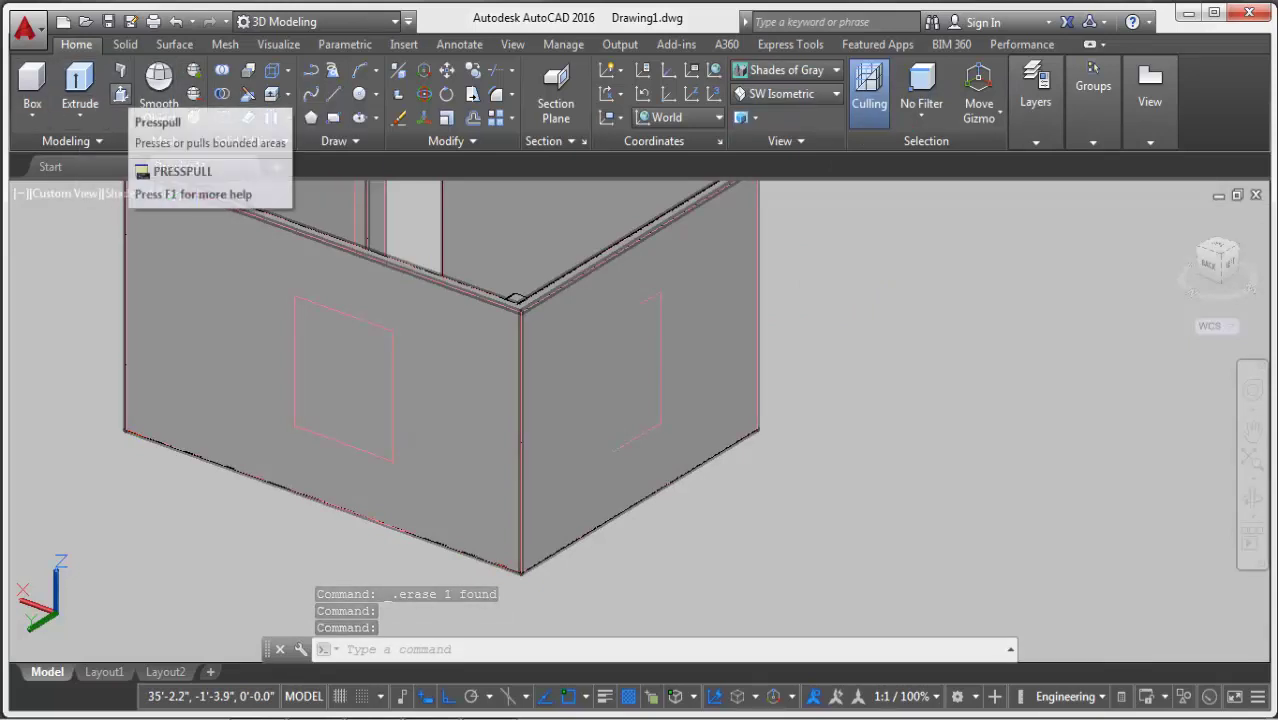
# Press-pull the right-wall and left-wall window rectangles through their walls.
pyautogui.click(121, 95)
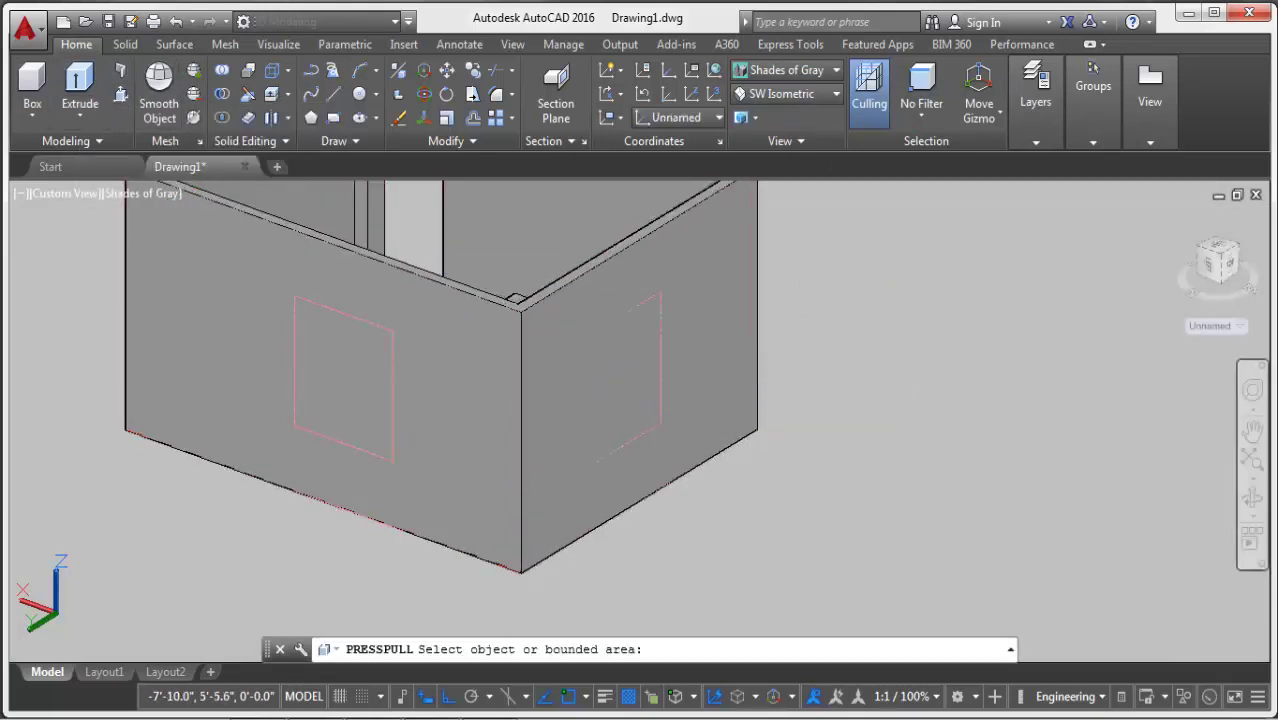
pyautogui.click(622, 395)
pyautogui.click(456, 277)
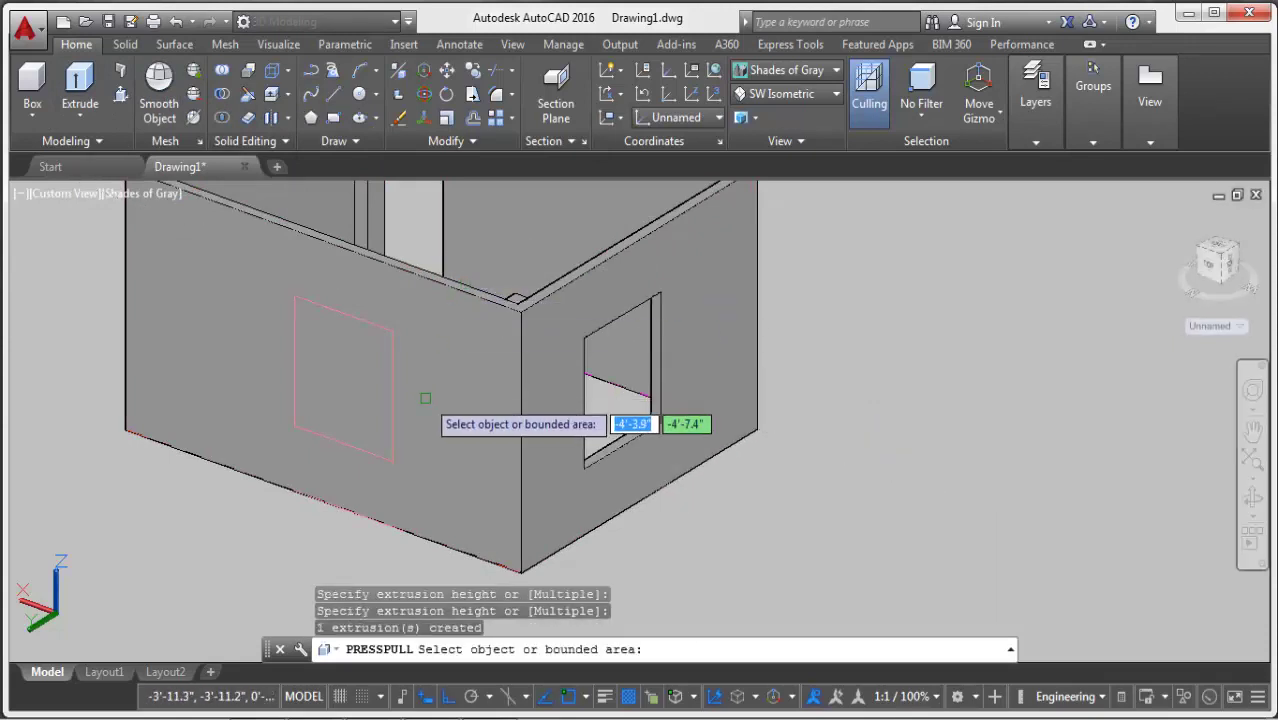
pyautogui.click(361, 394)
pyautogui.click(424, 354)
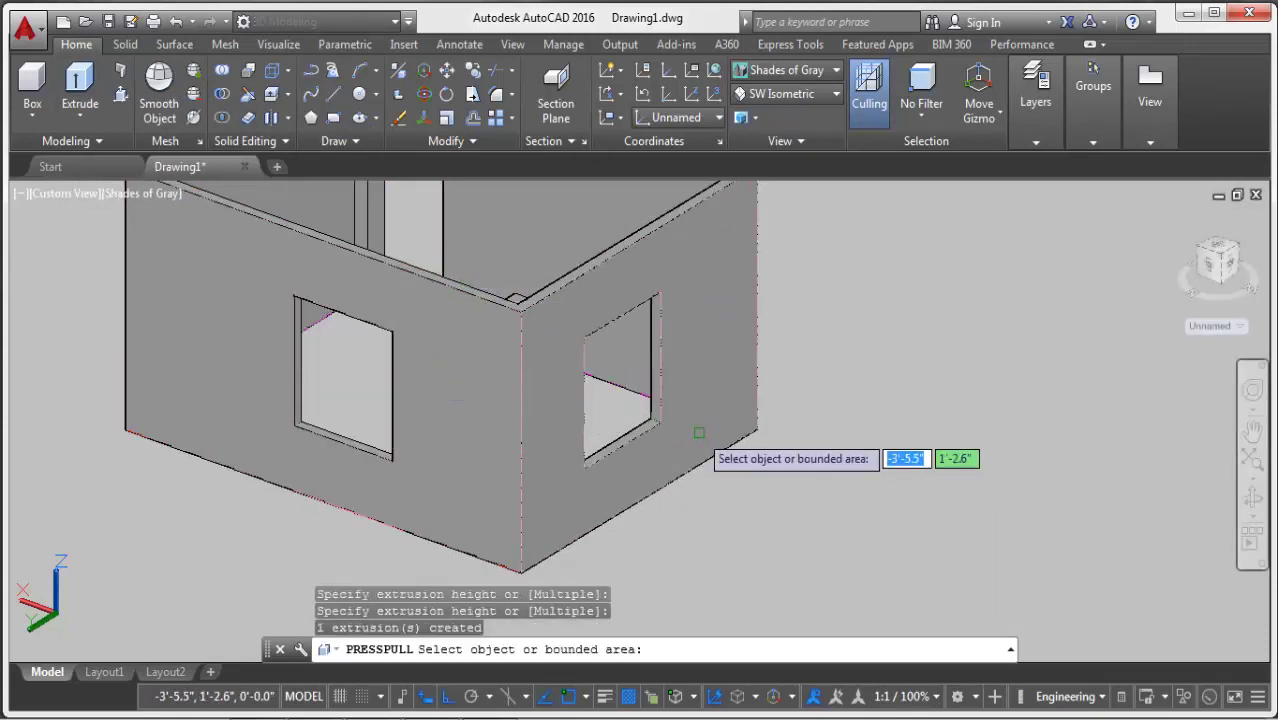
# Orbit around the room to check both window openings, then end press-pull.
pyautogui.scroll(-3, 699, 432)
pyautogui.scroll(-3, 893, 357)
pyautogui.moveTo(893, 357)
pyautogui.keyDown('shift'); pyautogui.mouseDown(button='middle')
pyautogui.moveTo(800, 360)
pyautogui.moveTo(970, 362)
pyautogui.mouseUp(button='middle'); pyautogui.keyUp('shift')
pyautogui.scroll(2, 965, 362)
pyautogui.scroll(2, 724, 352)
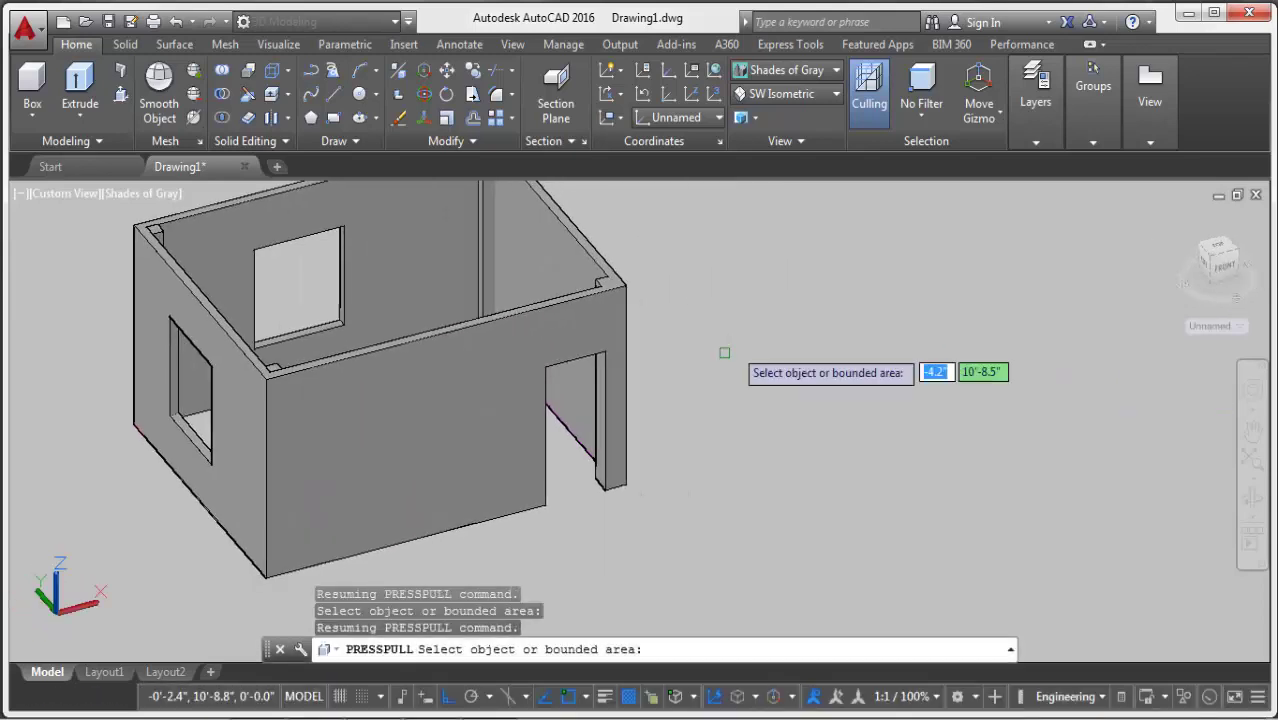
pyautogui.scroll(-2, 690, 420)
pyautogui.moveTo(633, 422)
pyautogui.keyDown('shift'); pyautogui.mouseDown(button='middle')
pyautogui.moveTo(702, 427)
pyautogui.moveTo(560, 420)
pyautogui.moveTo(700, 420)
pyautogui.mouseUp(button='middle'); pyautogui.keyUp('shift')
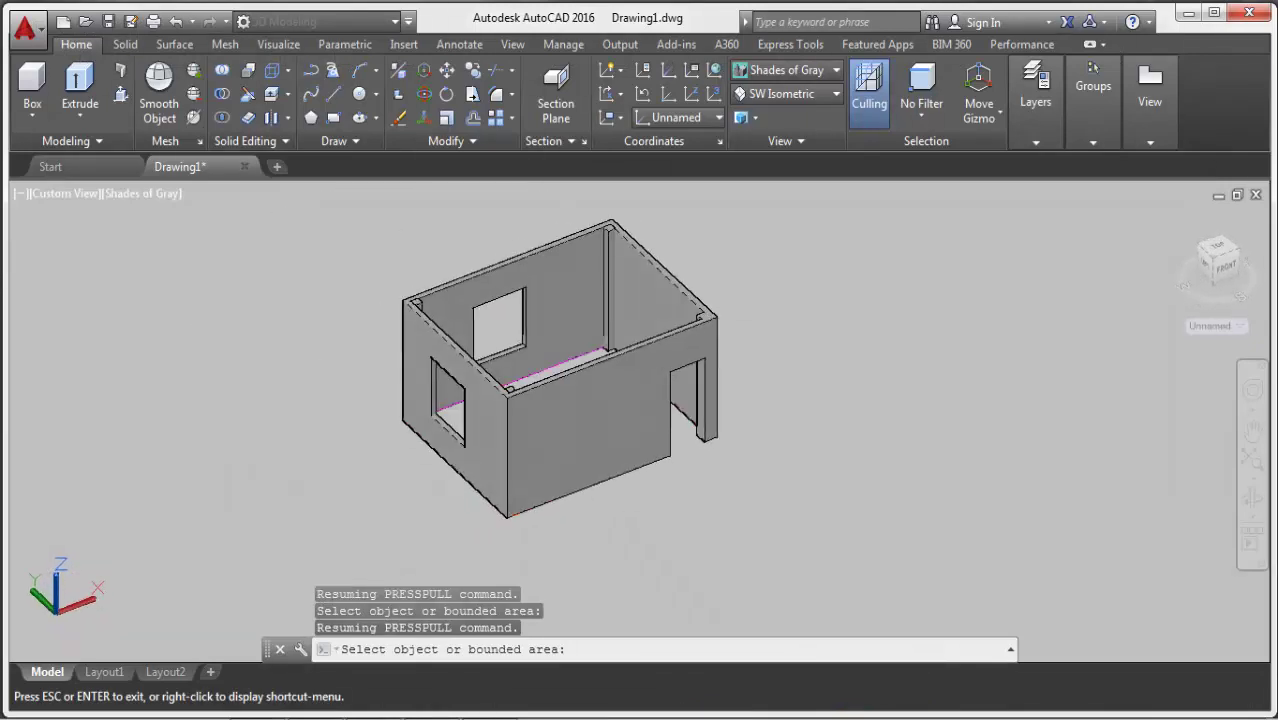
pyautogui.keyDown('shift'); pyautogui.moveTo(700, 420); pyautogui.dragTo(524, 264, button='middle'); pyautogui.keyUp('shift')
pyautogui.scroll(2, 524, 264)
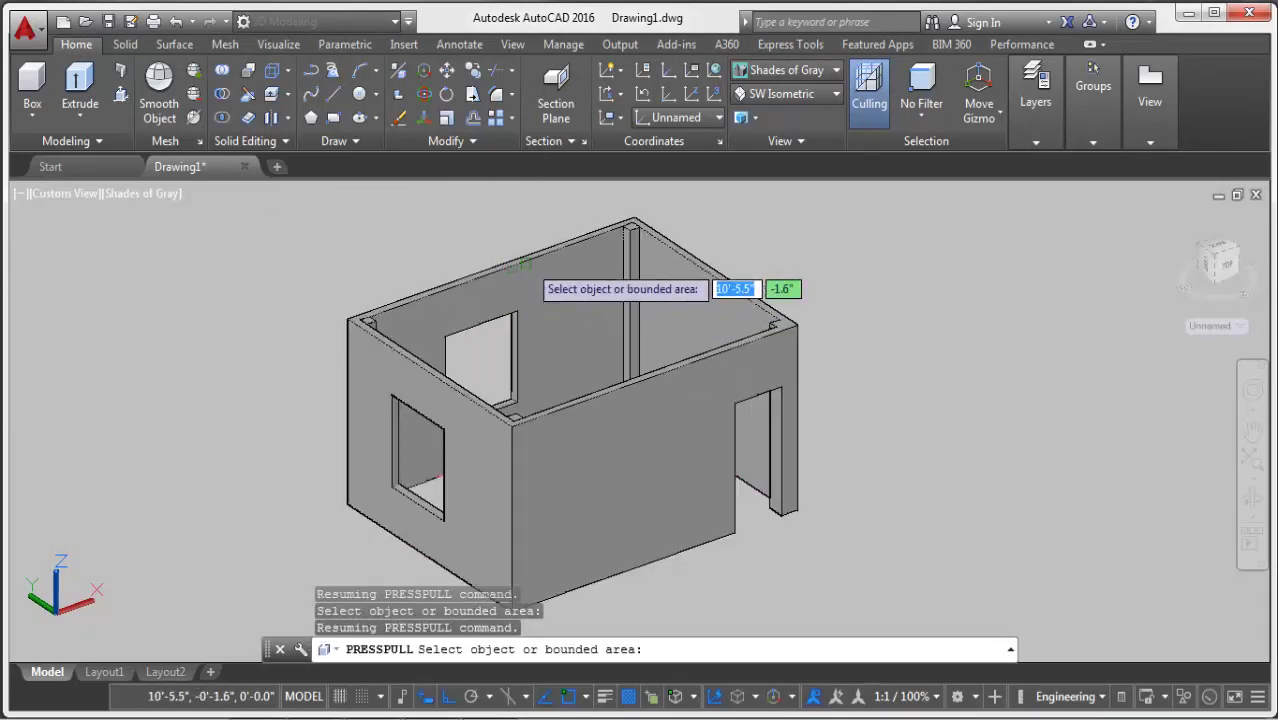
pyautogui.press('Return')
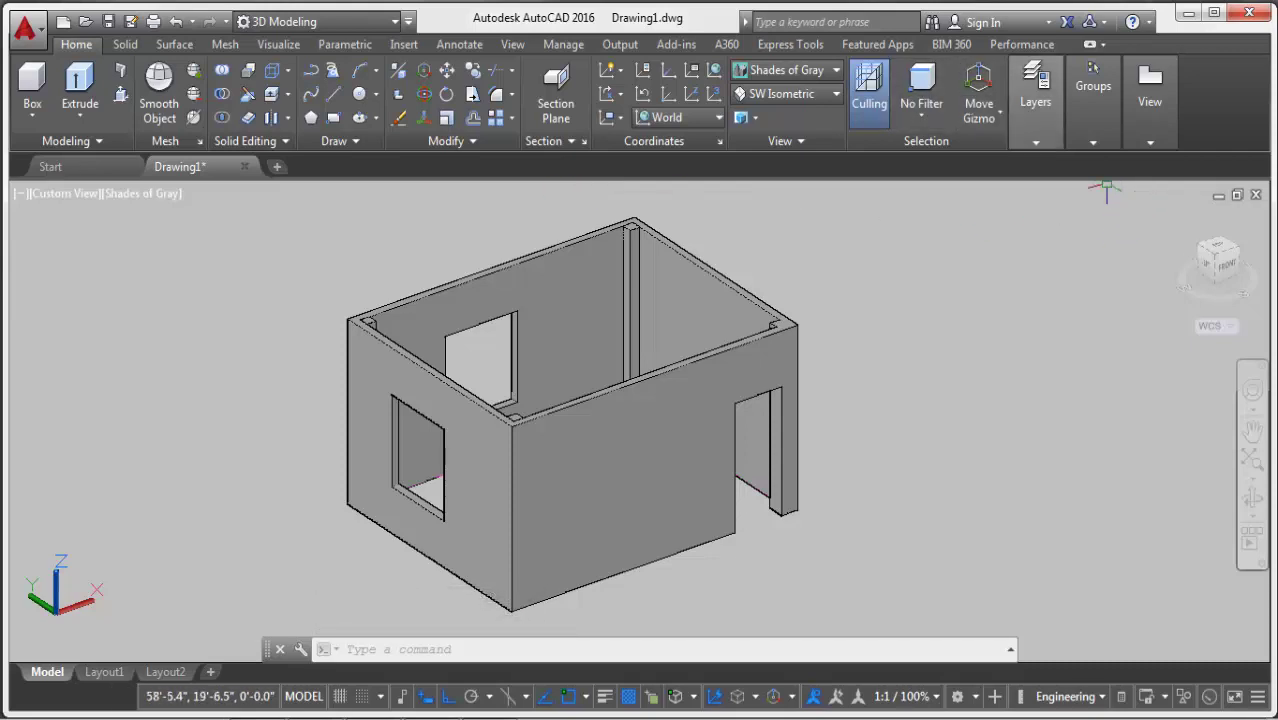
# Move the whole room model onto the column layer.
pyautogui.click(1093, 100)
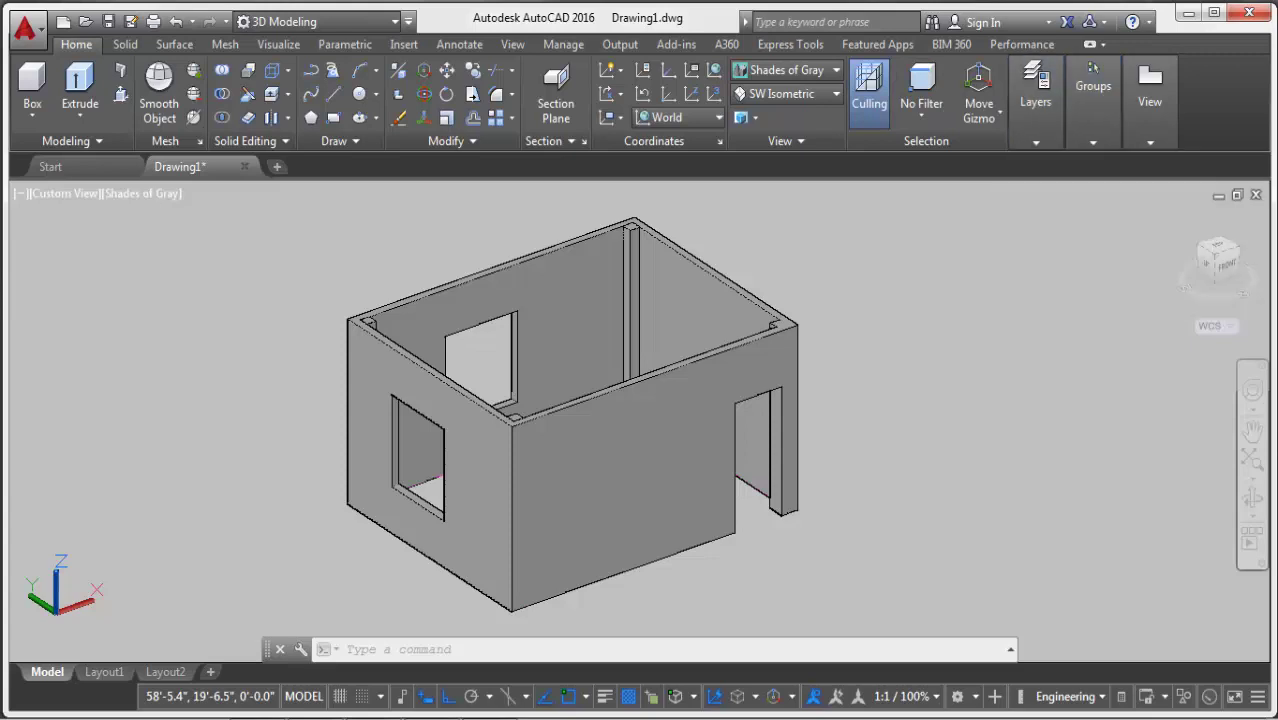
pyautogui.click(643, 410)
pyautogui.click(1036, 100)
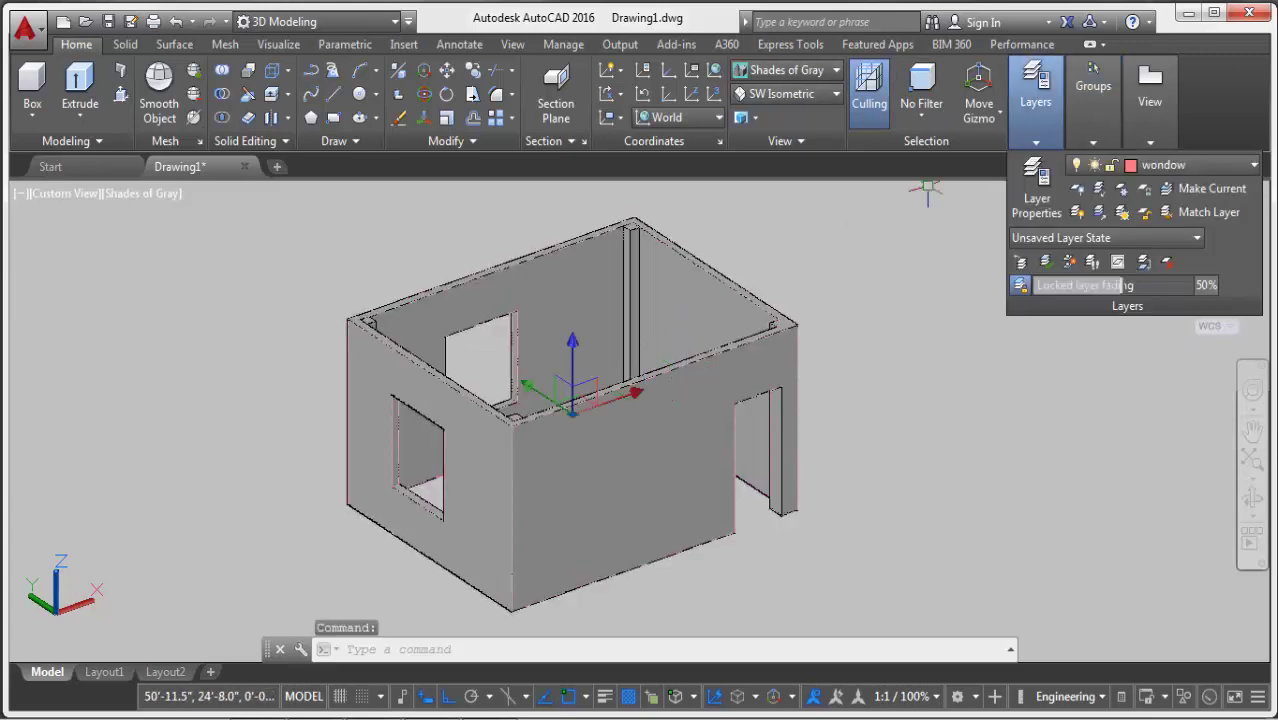
pyautogui.click(1190, 165)
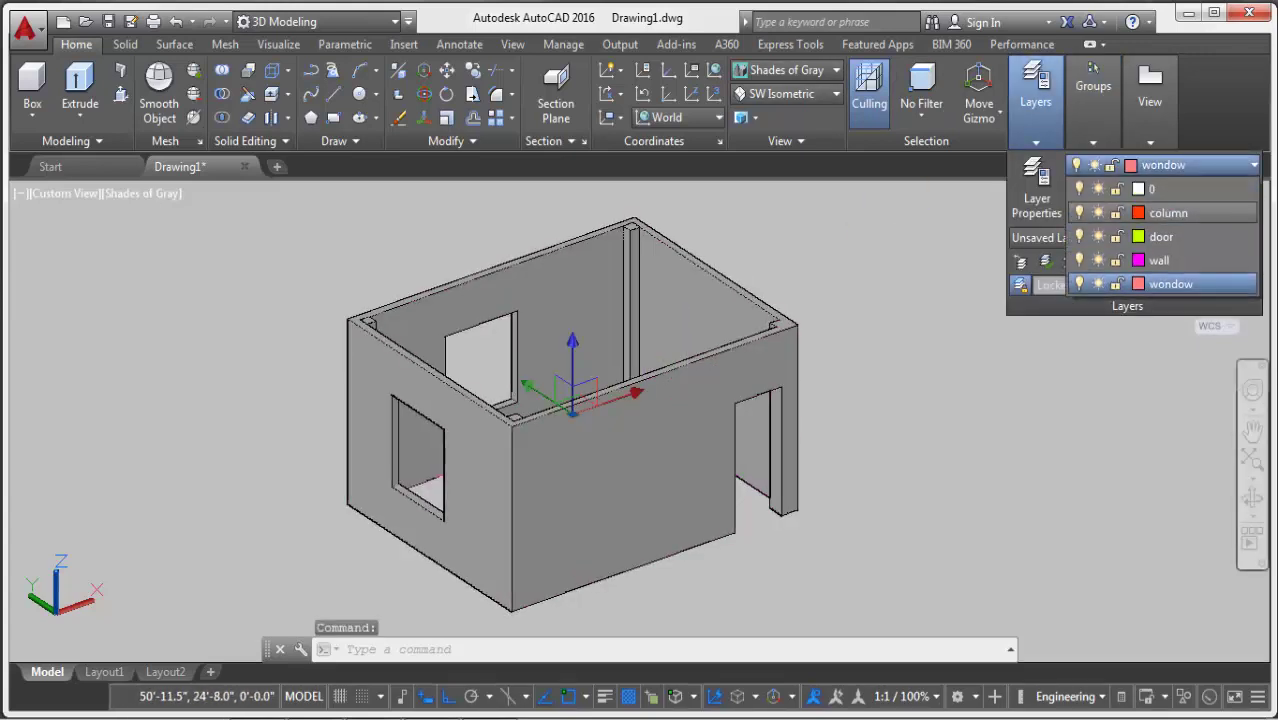
pyautogui.click(1144, 213)
# Apply the Realistic visual style and select the room model.
pyautogui.click(790, 70)
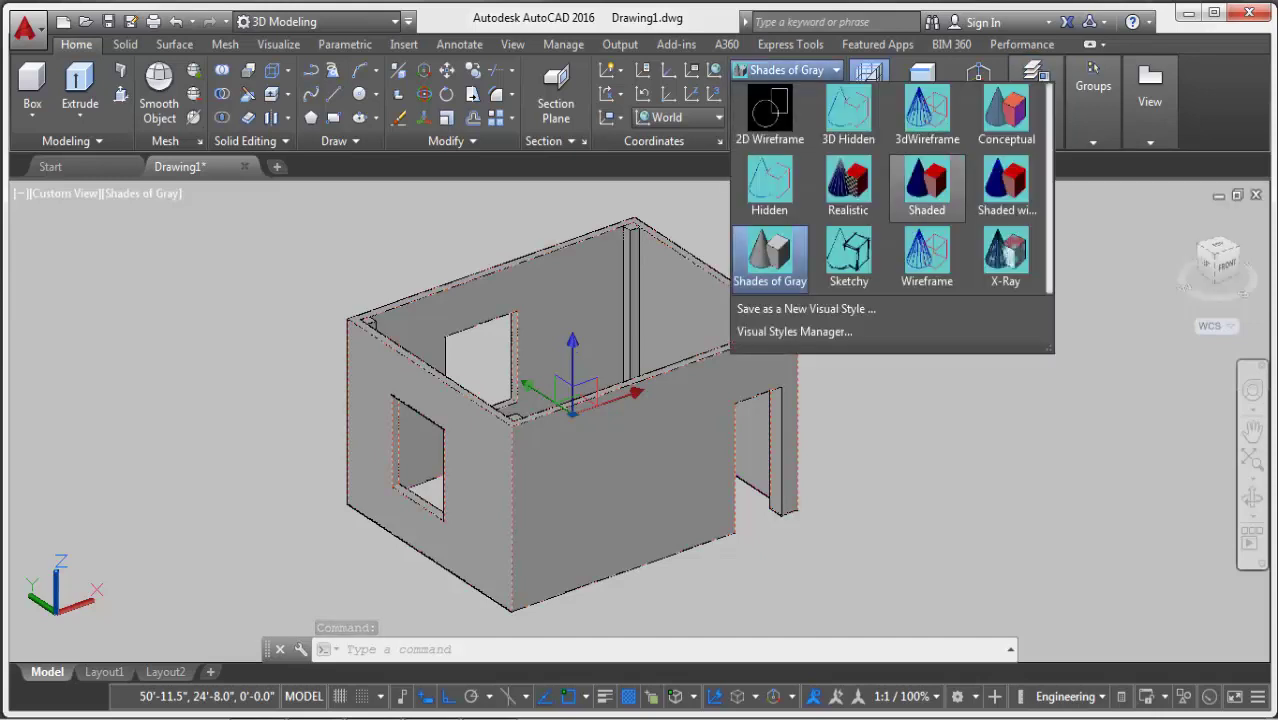
pyautogui.click(845, 205)
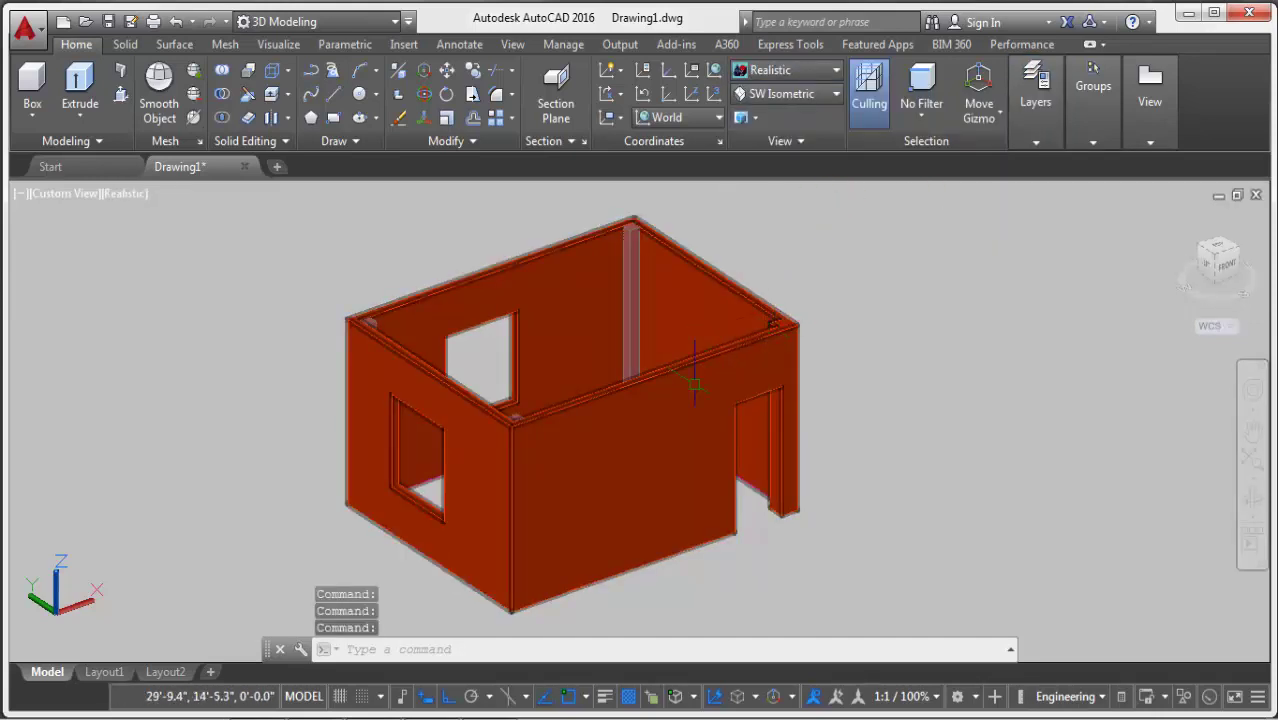
pyautogui.scroll(2, 562, 225)
pyautogui.click(562, 230)
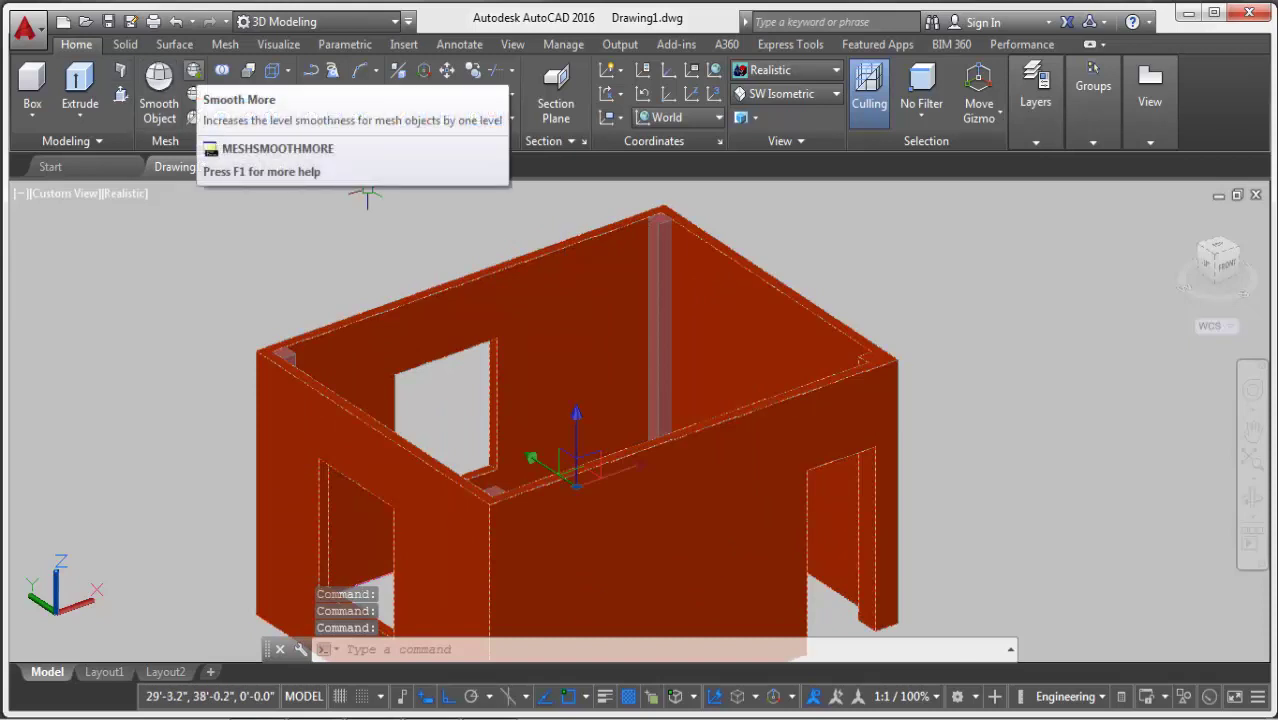
# Union the first wall solid with the second solid and select the result.
pyautogui.press('Escape')
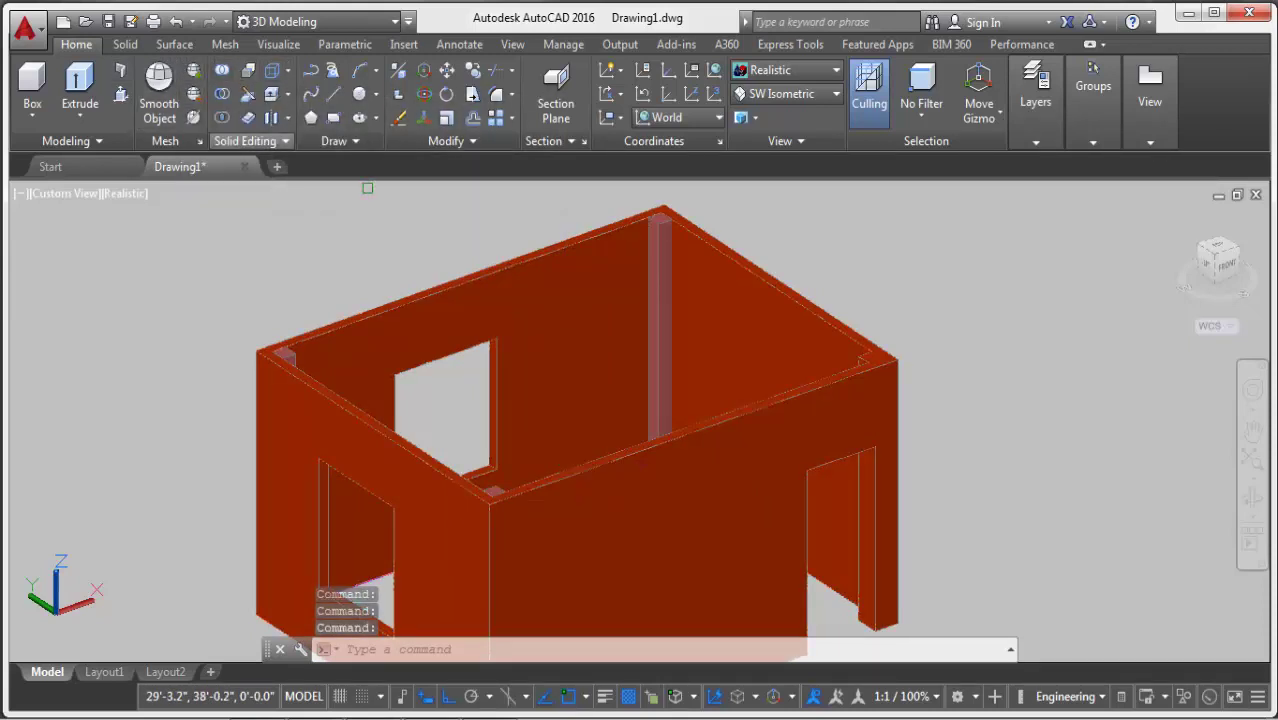
pyautogui.click(222, 70)
pyautogui.click(285, 362)
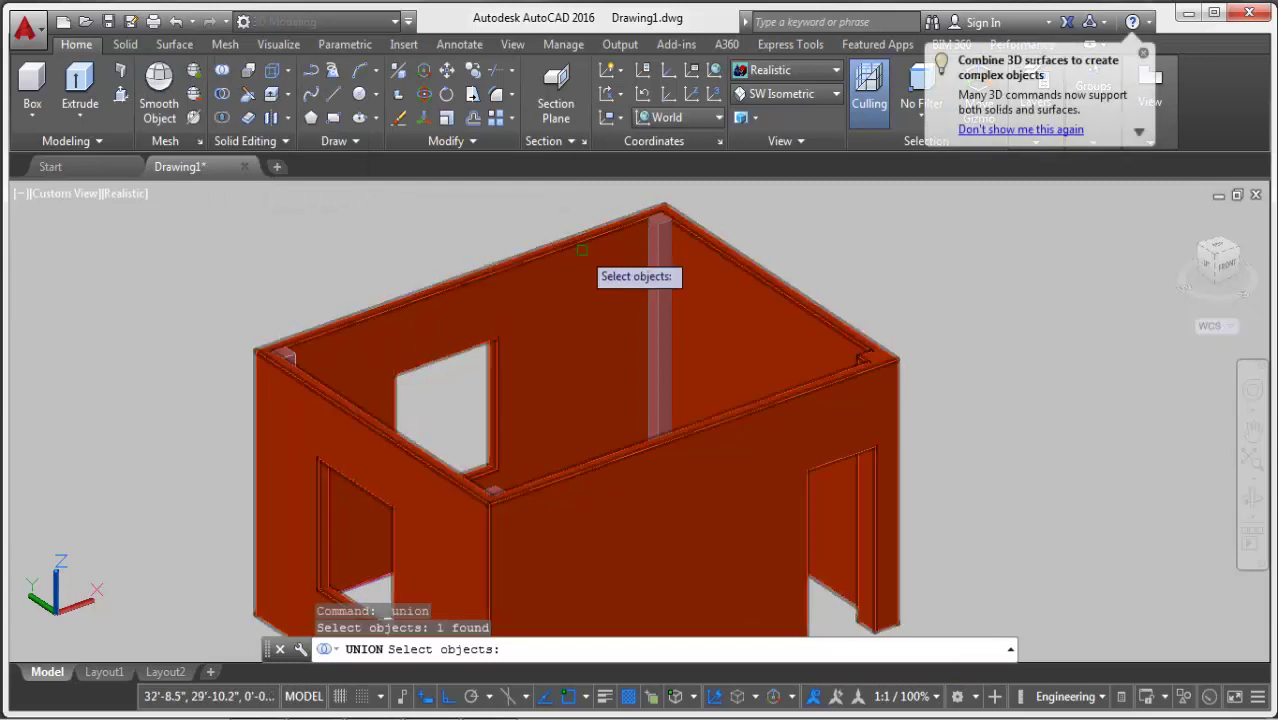
pyautogui.click(650, 236)
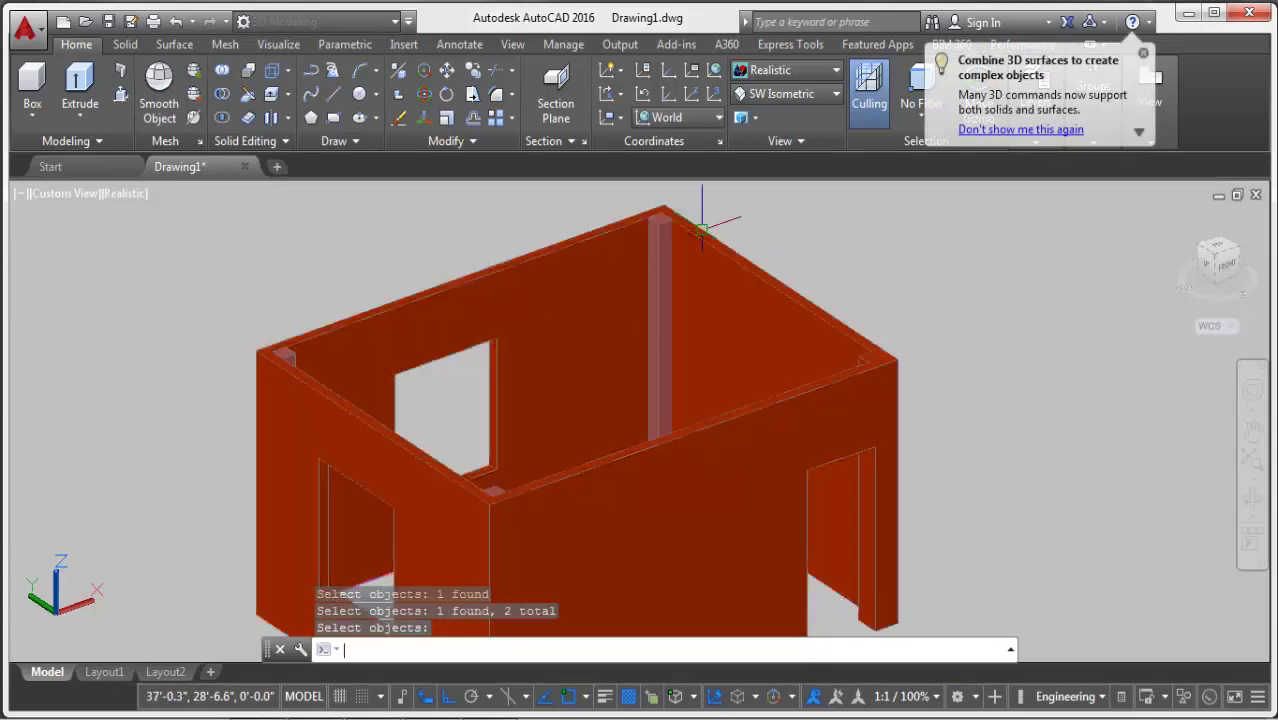
pyautogui.press('Return')
pyautogui.click(391, 316)
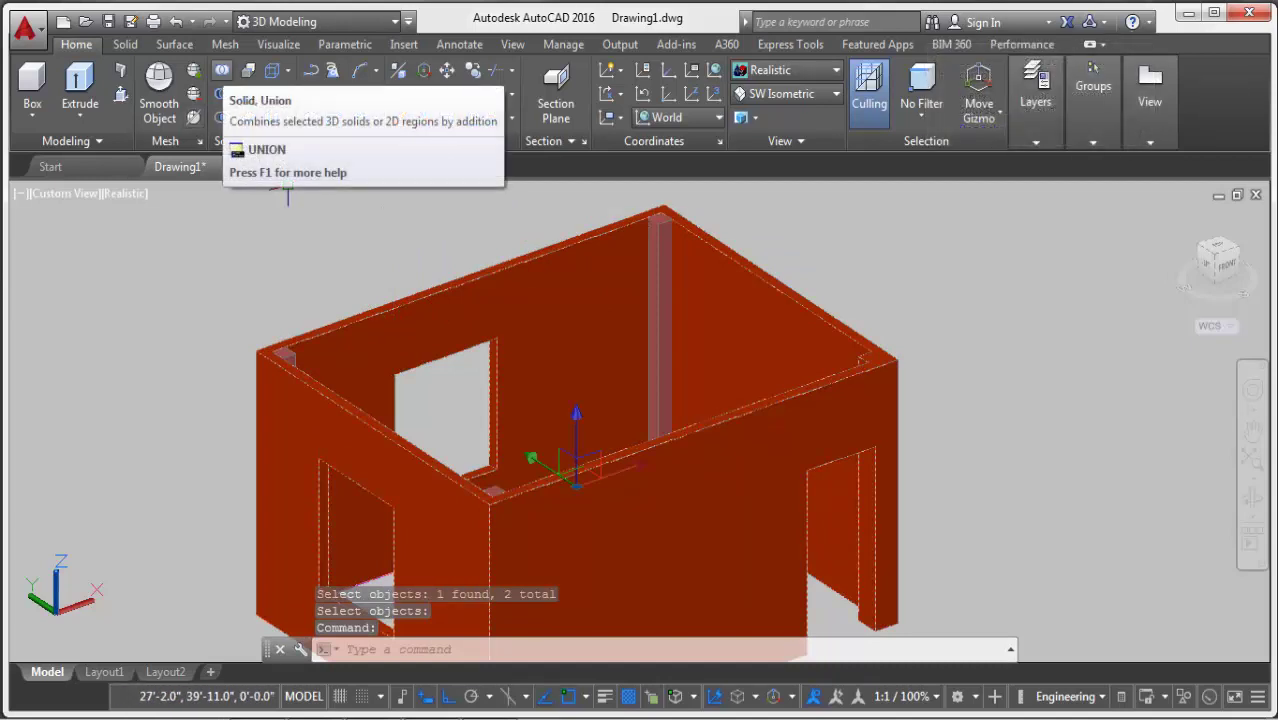
# Start another union, picking the vertical corner post and the left-corner wall pieces.
pyautogui.click(222, 70)
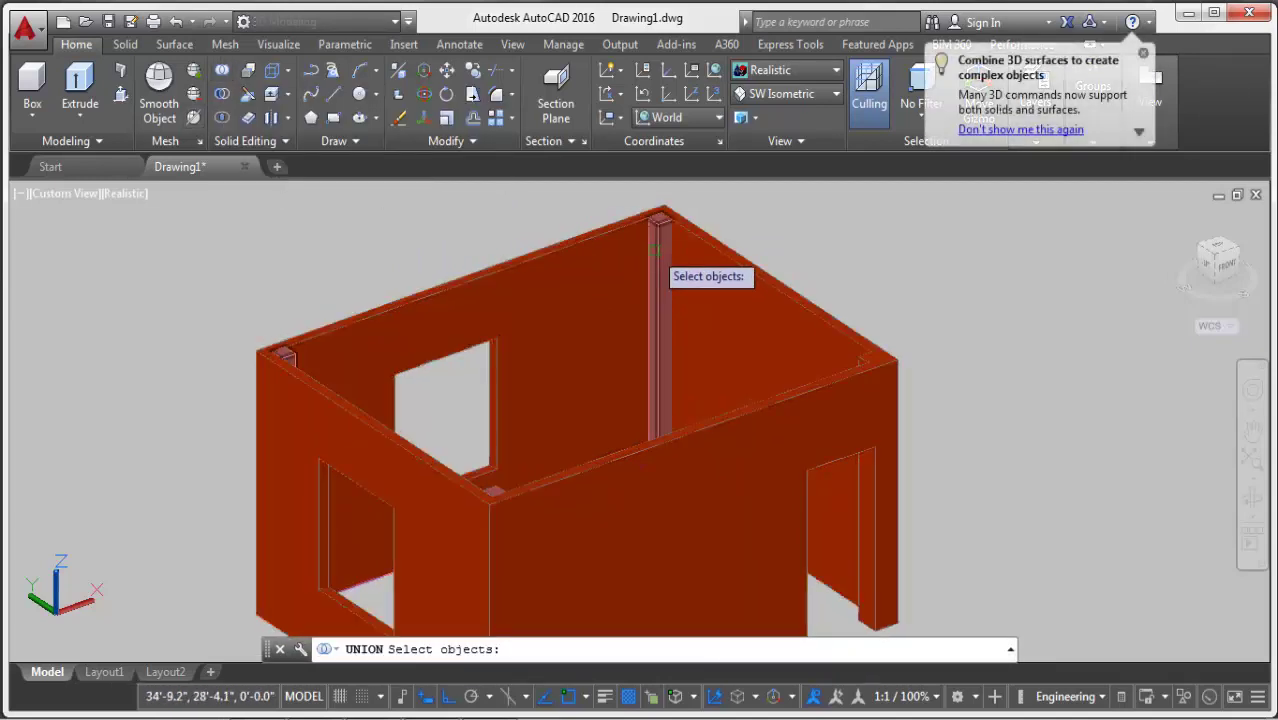
pyautogui.click(655, 250)
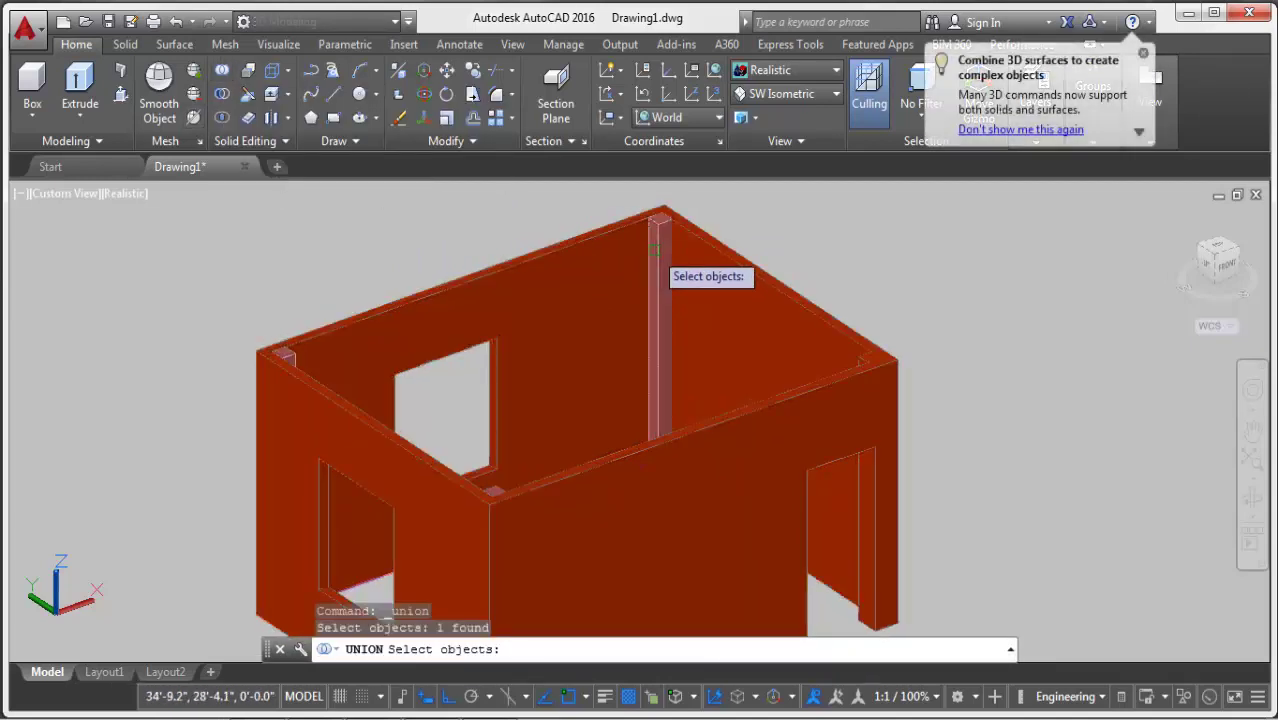
pyautogui.click(287, 352)
pyautogui.scroll(2, 285, 348)
pyautogui.scroll(2, 285, 345)
pyautogui.click(290, 342)
pyautogui.scroll(1, 370, 282)
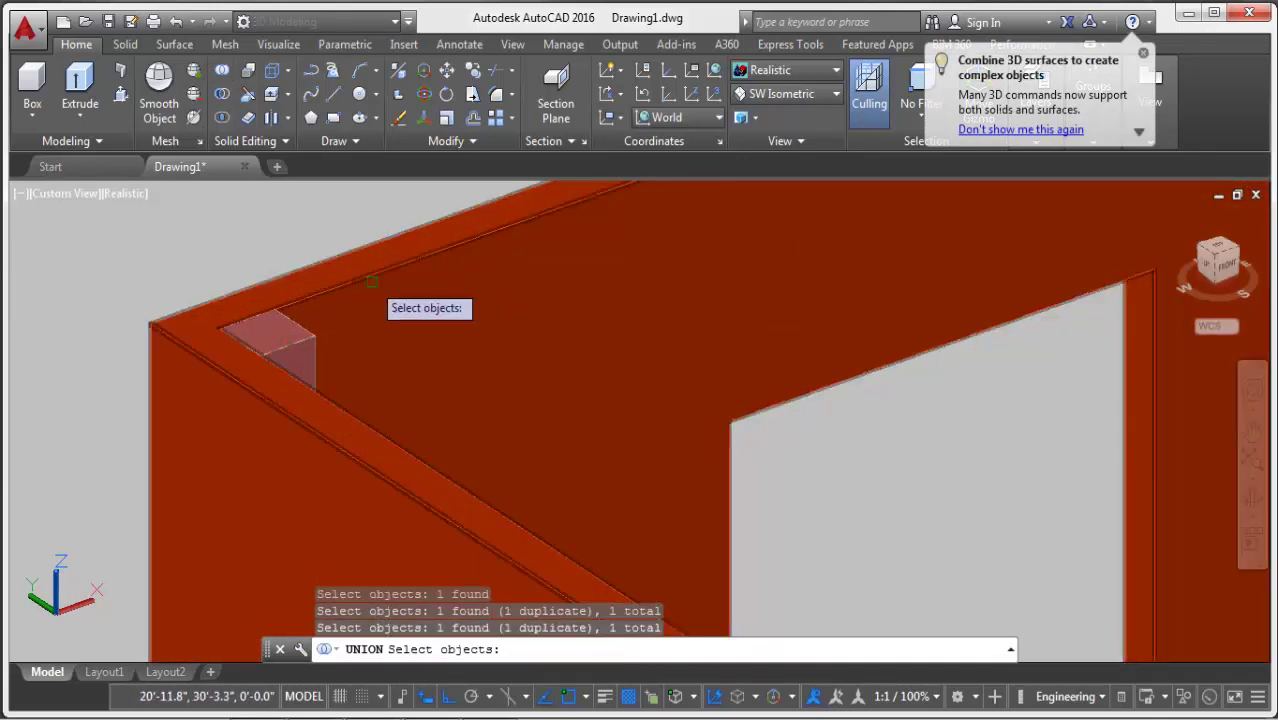
pyautogui.doubleClick(300, 342)
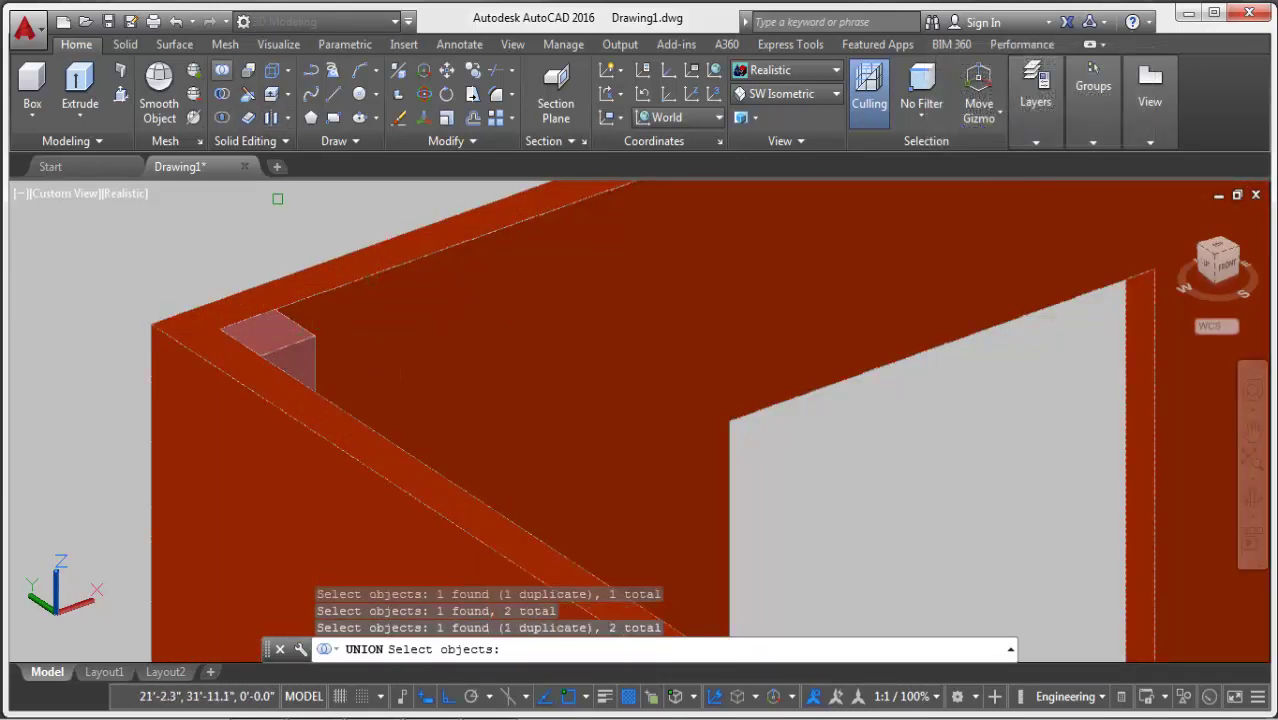
# Union the remaining corner posts and wall frame into the room, then select the combined solid.
pyautogui.click(222, 70)
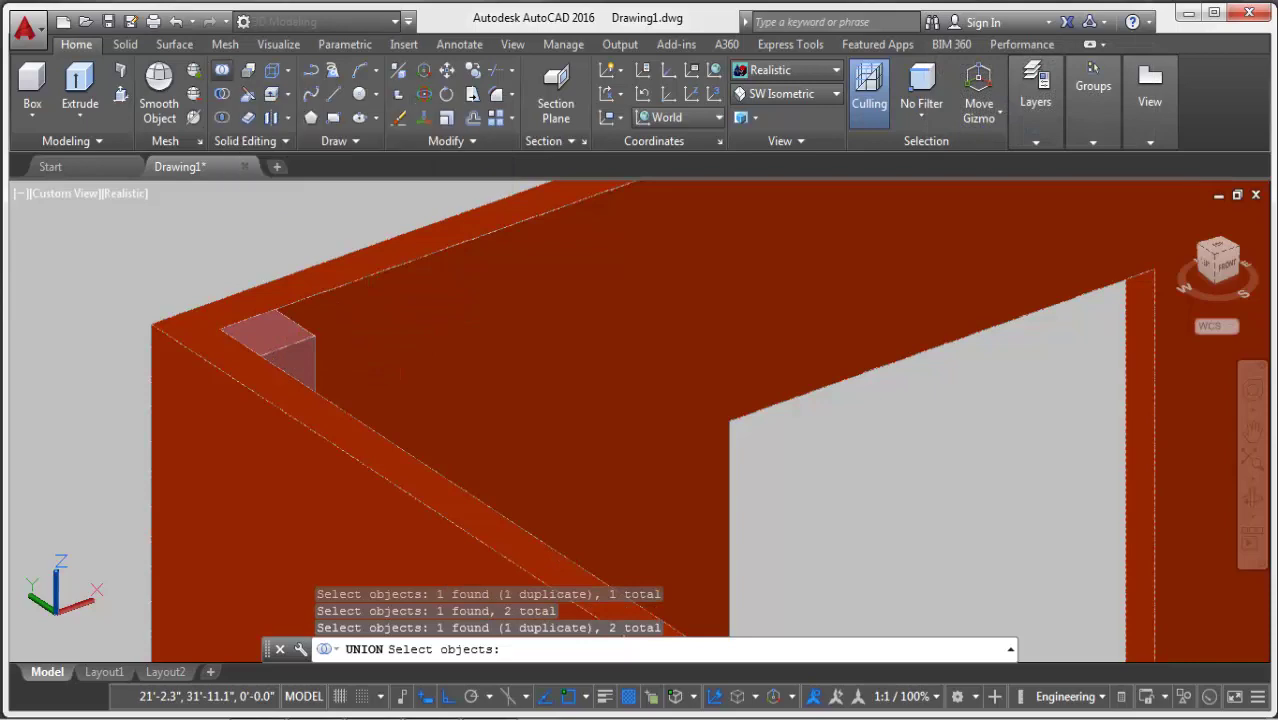
pyautogui.click(278, 331)
pyautogui.click(211, 352)
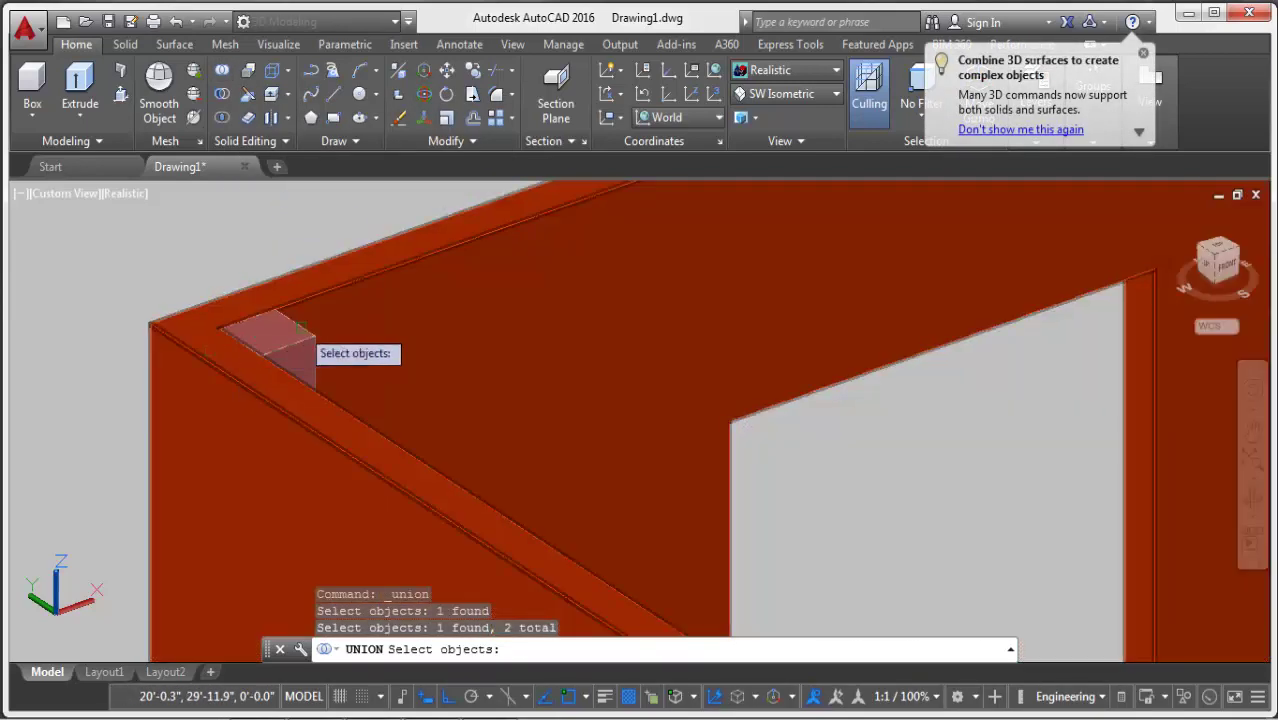
pyautogui.click(300, 330)
pyautogui.click(300, 335)
pyautogui.scroll(-5, 230, 300)
pyautogui.press('Return')
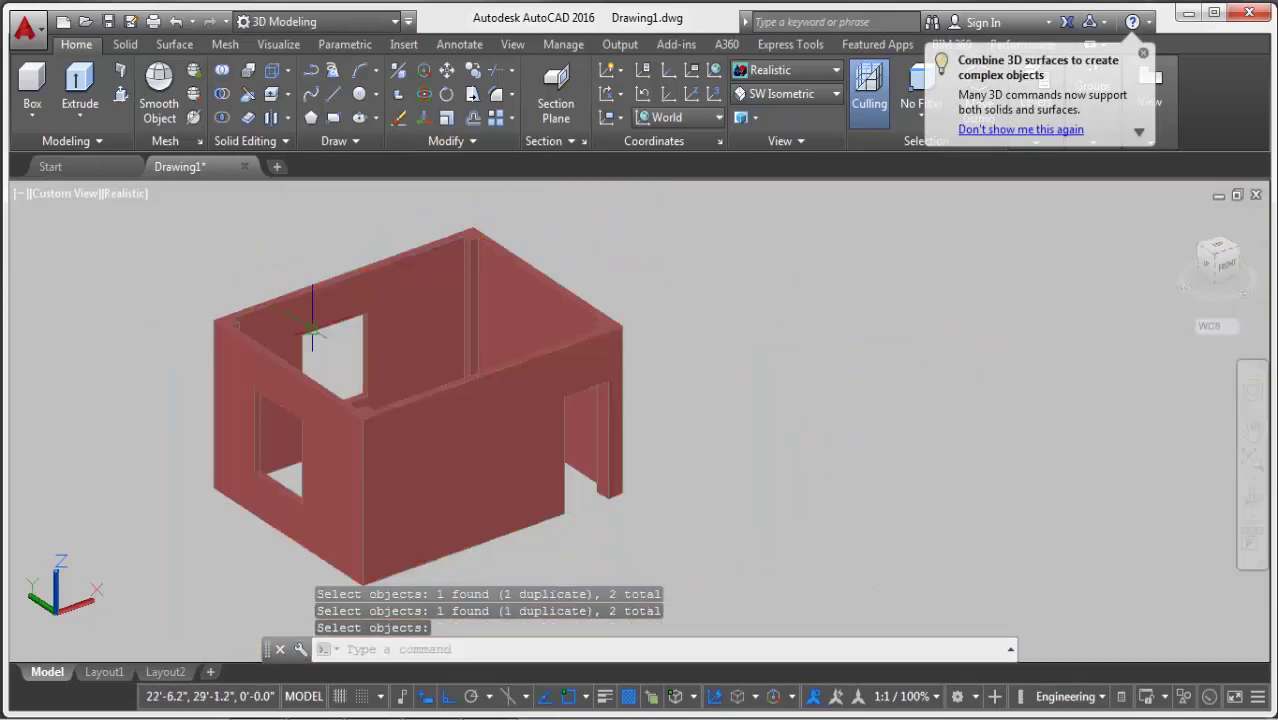
pyautogui.scroll(5, 551, 208)
pyautogui.scroll(-4, 811, 234)
pyautogui.scroll(-1, 908, 392)
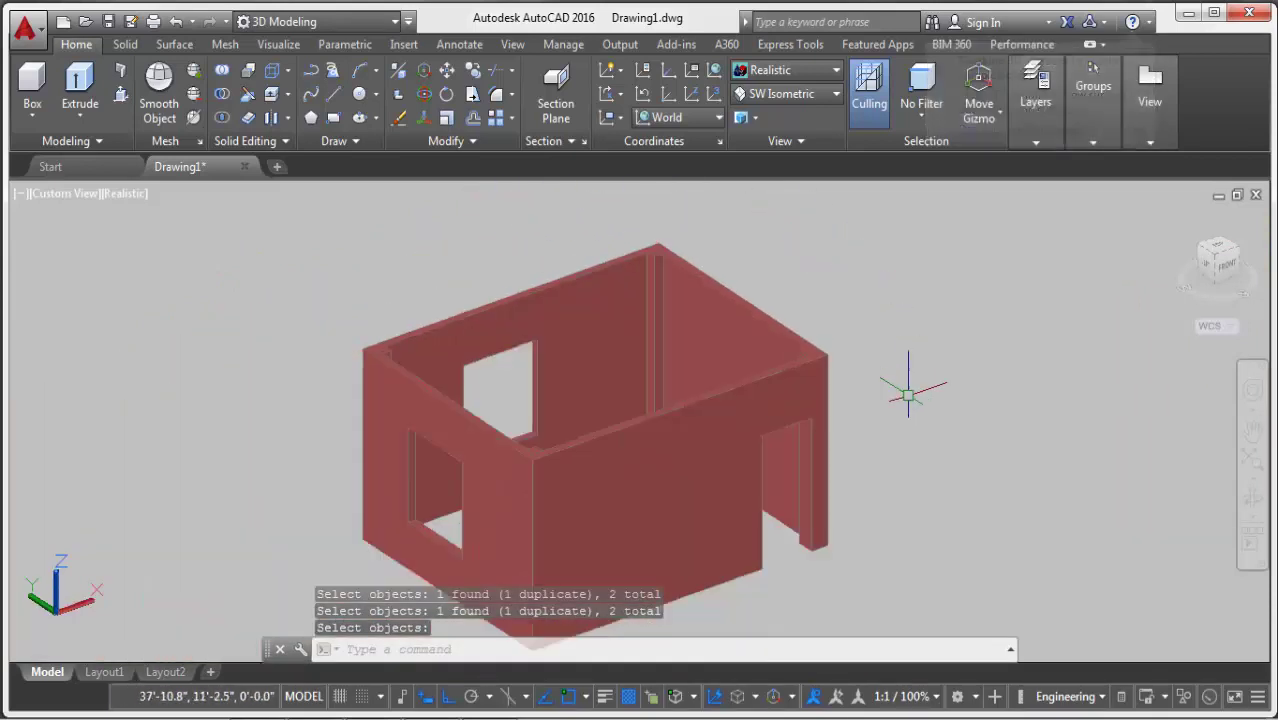
pyautogui.moveTo(908, 392); pyautogui.dragTo(805, 354, button='middle')
pyautogui.click(600, 398)
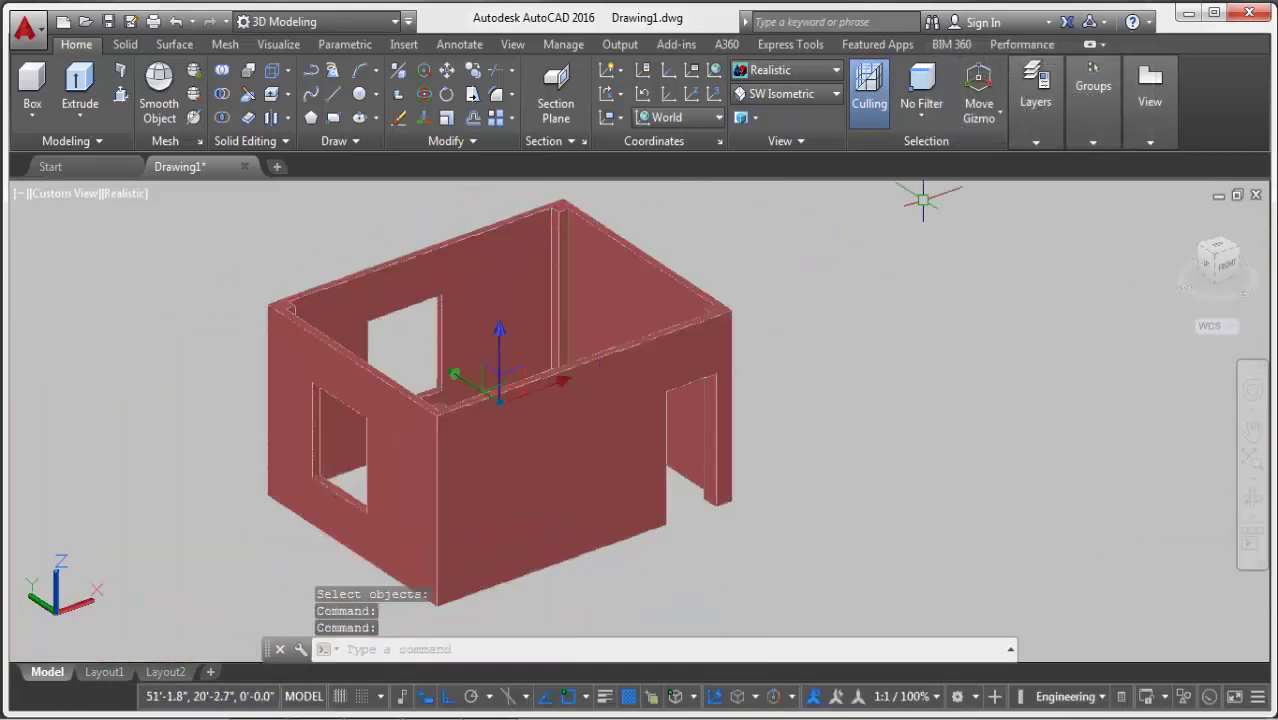
# Try the Shaded and Shaded with Edges styles, then settle on the Realistic visual style.
pyautogui.click(1036, 100)
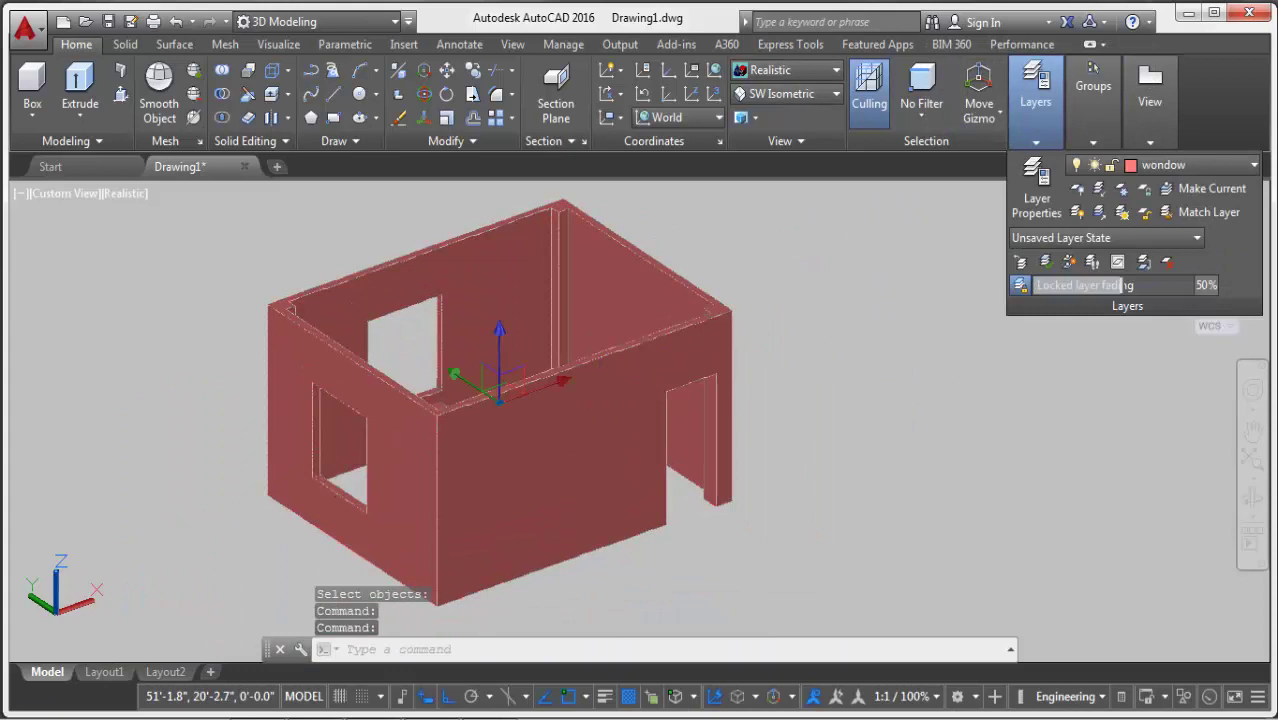
pyautogui.click(836, 70)
pyautogui.click(924, 190)
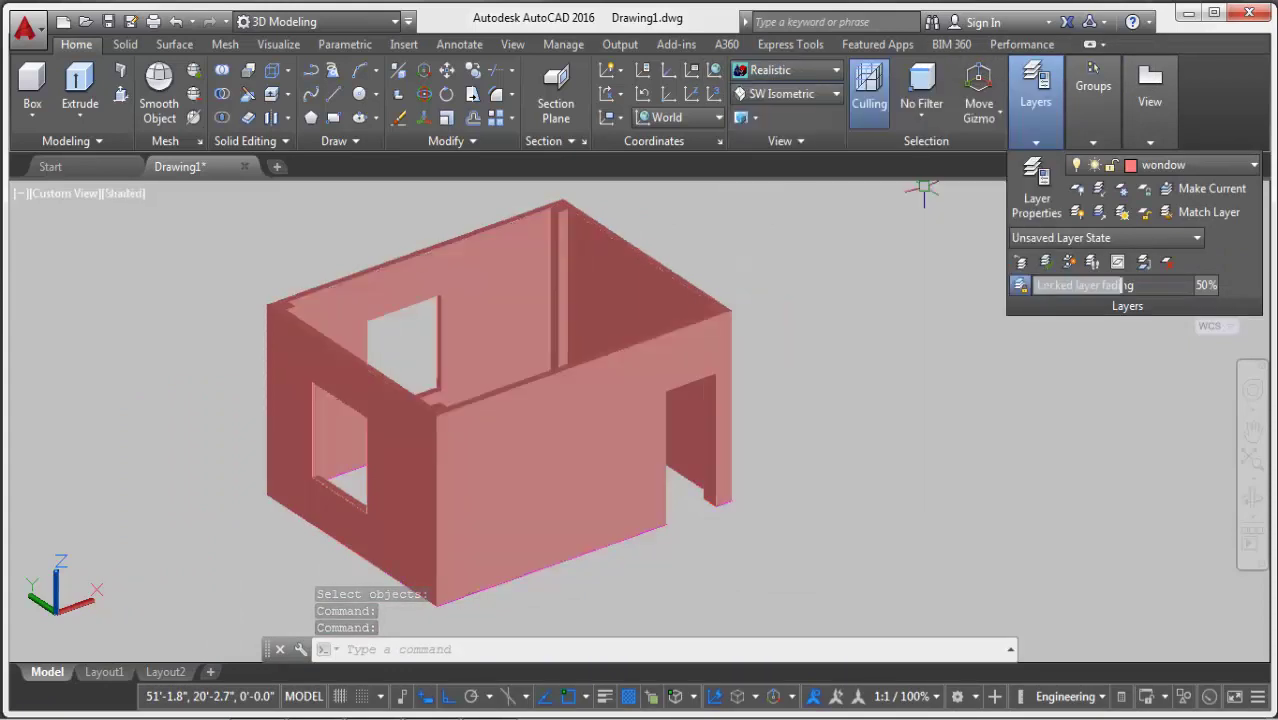
pyautogui.click(836, 70)
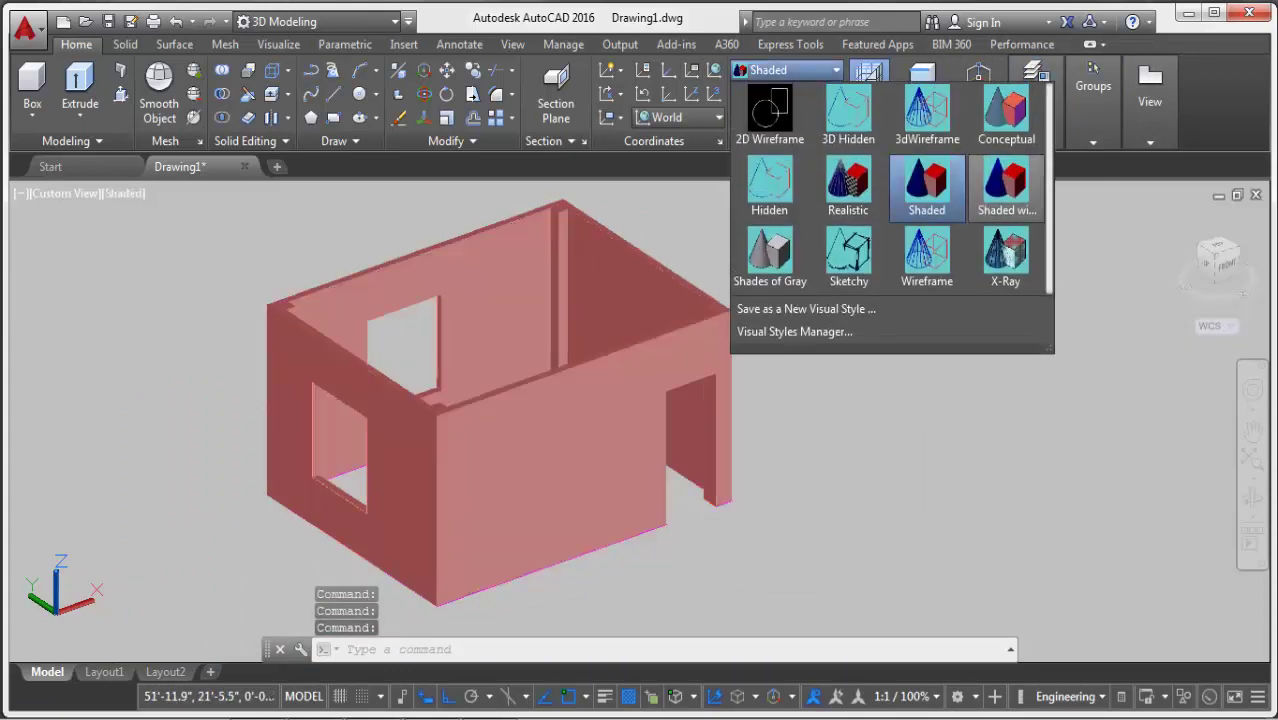
pyautogui.click(1008, 188)
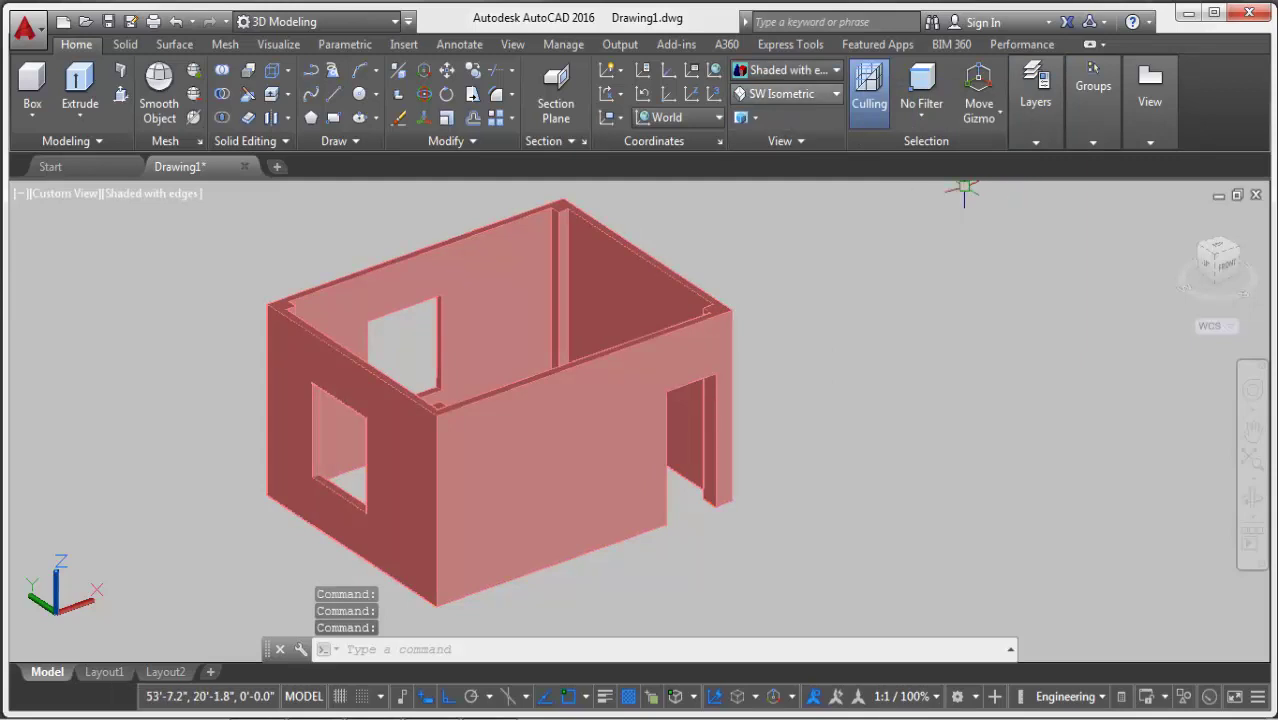
pyautogui.click(836, 70)
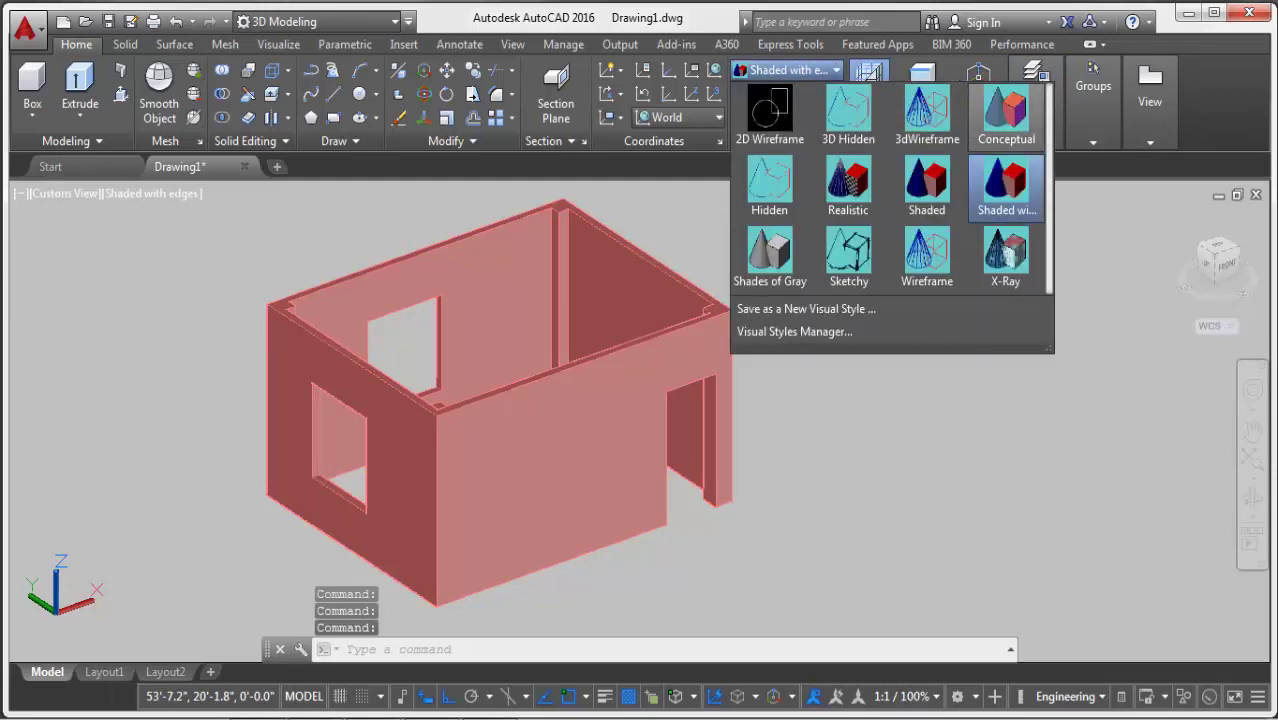
pyautogui.click(848, 183)
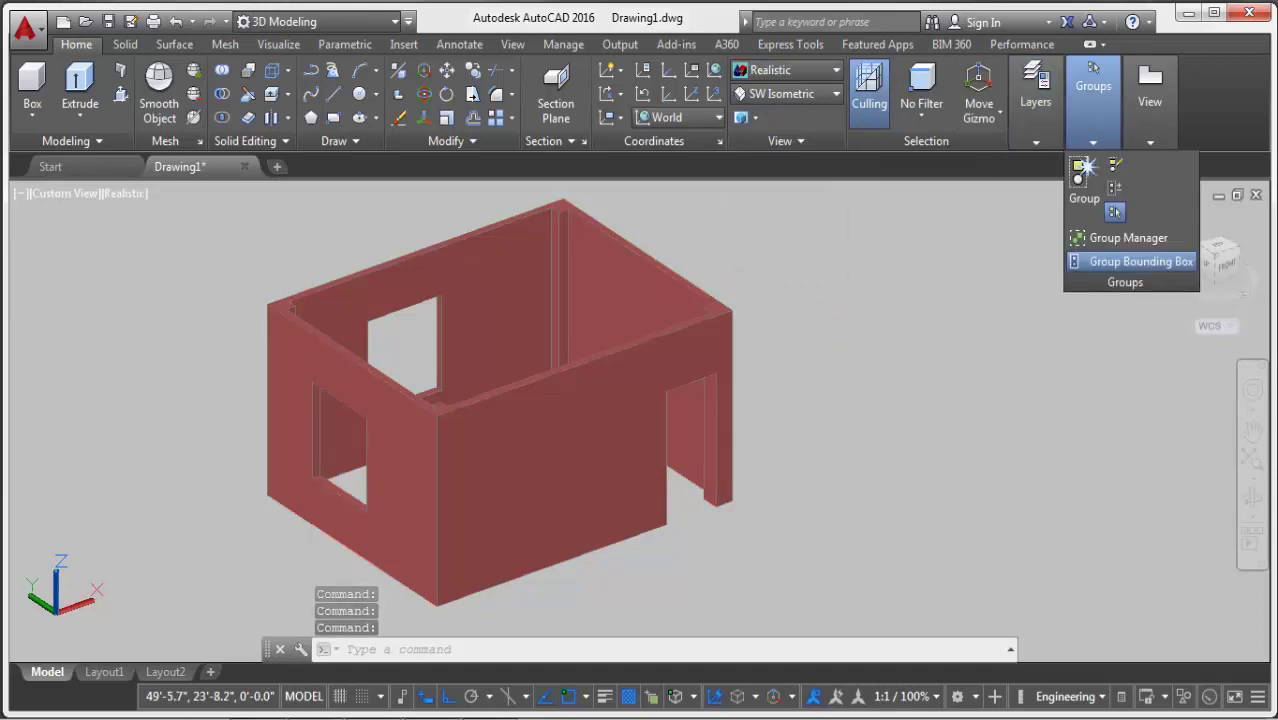
# Create a new layer named '3d wall' with grey colour 253.
pyautogui.click(1036, 195)
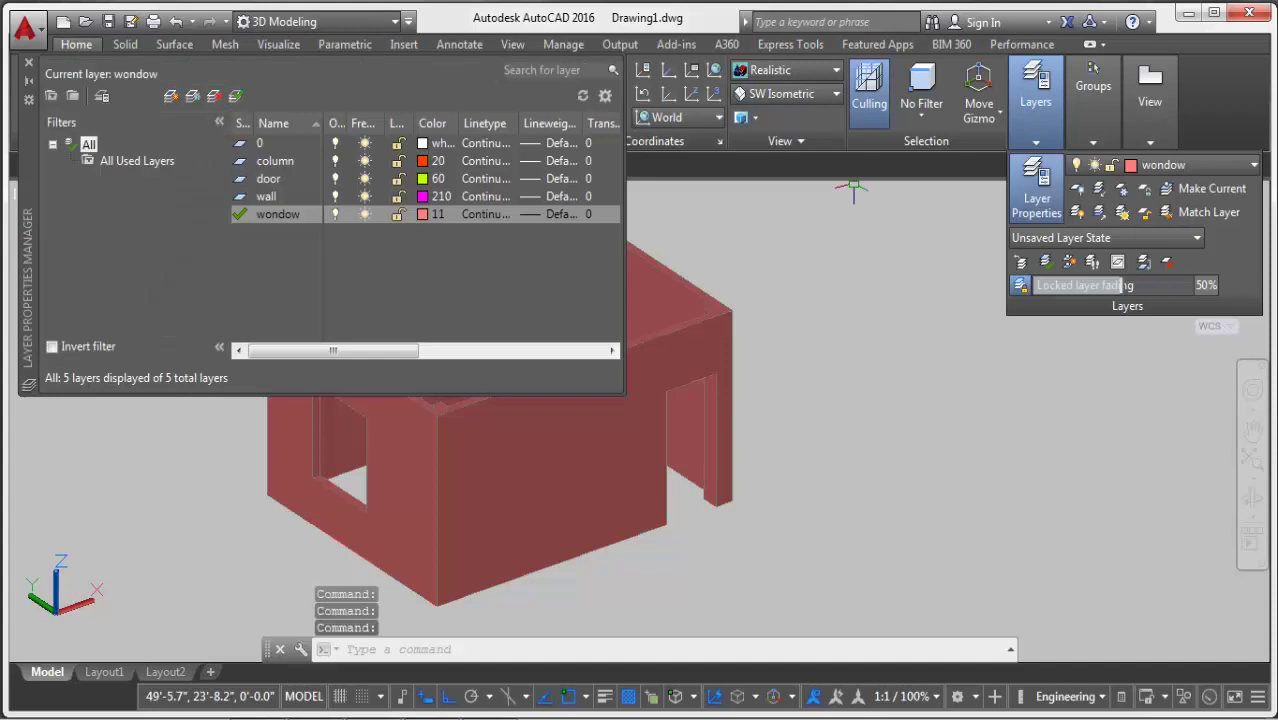
pyautogui.click(171, 95)
pyautogui.write('3d wall')
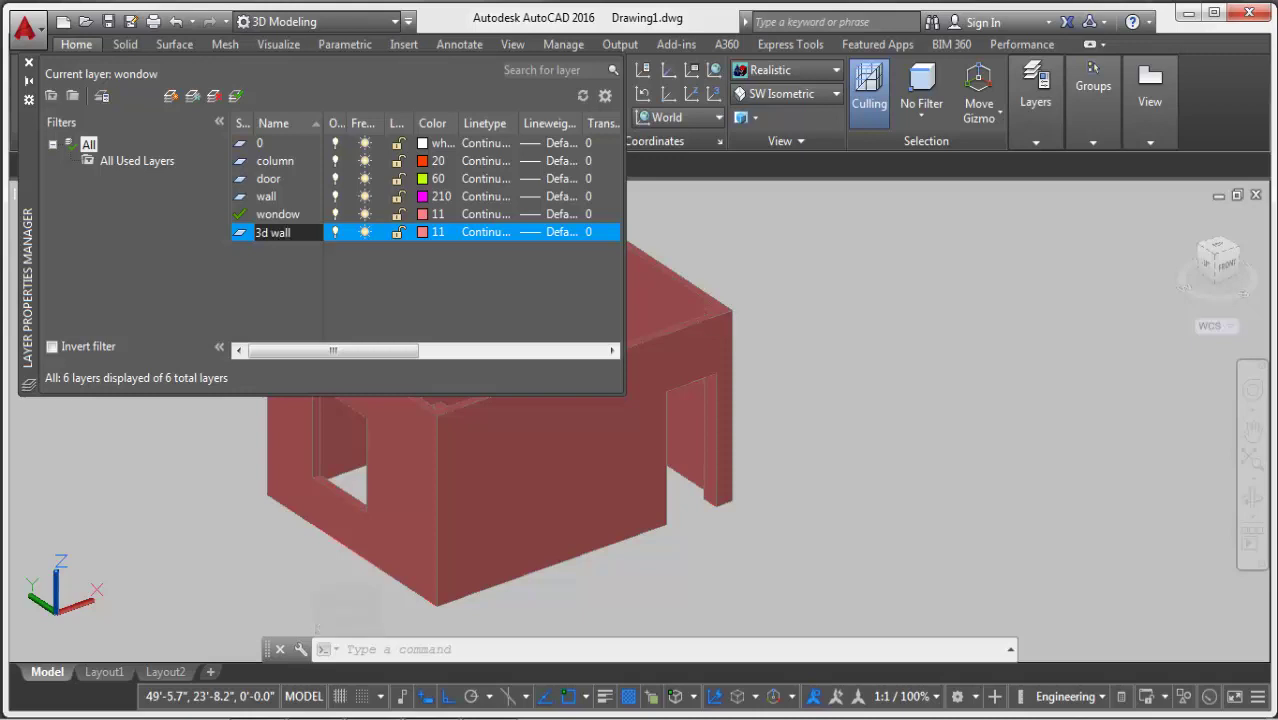
pyautogui.press('Return')
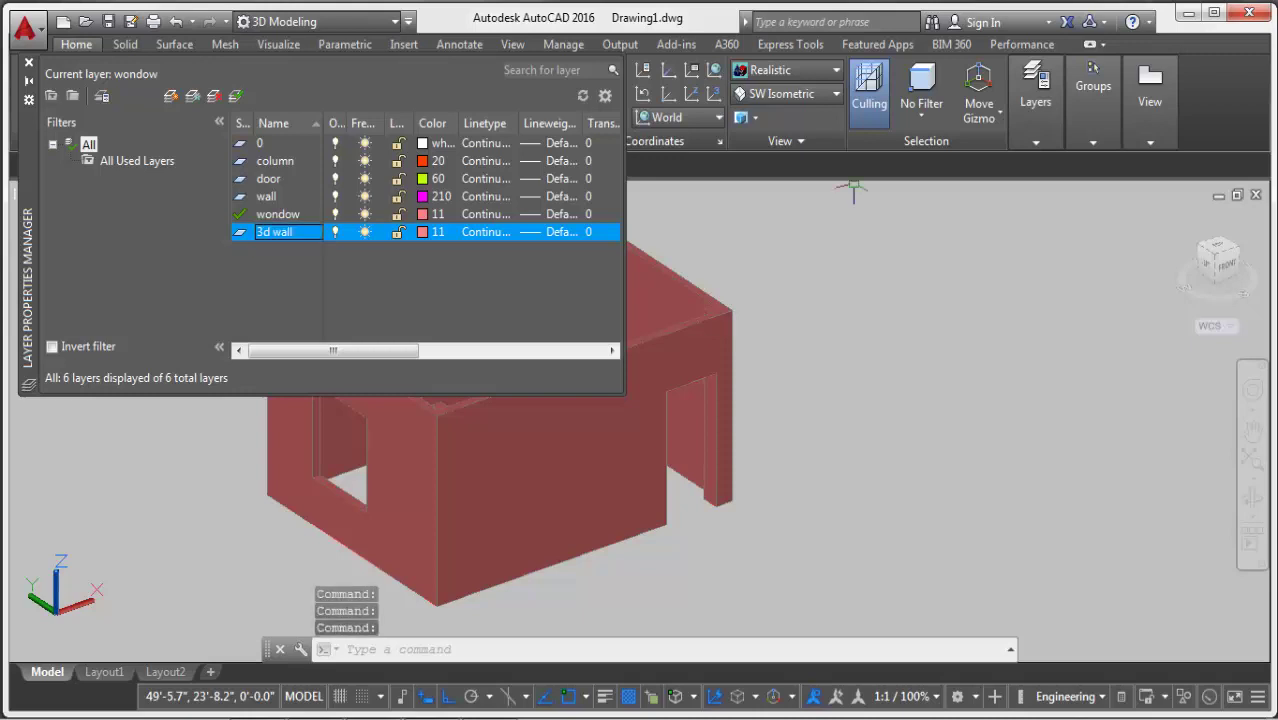
pyautogui.click(436, 231)
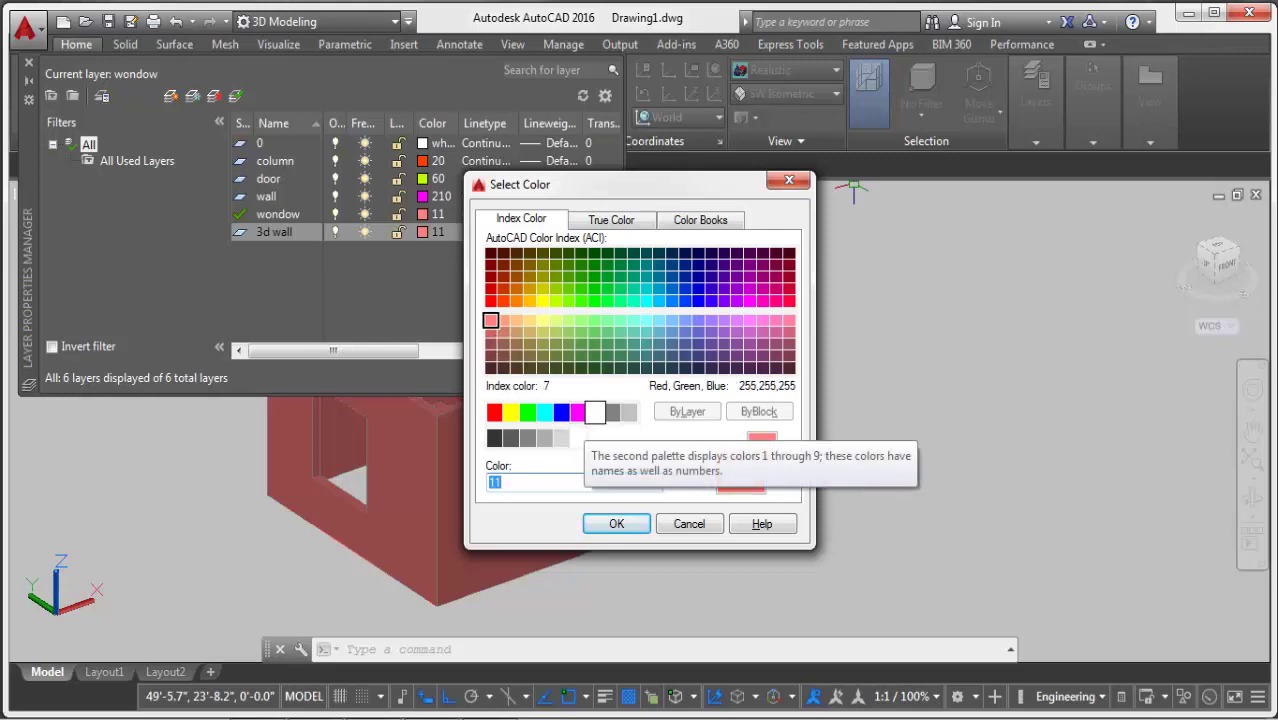
pyautogui.click(544, 438)
pyautogui.click(616, 523)
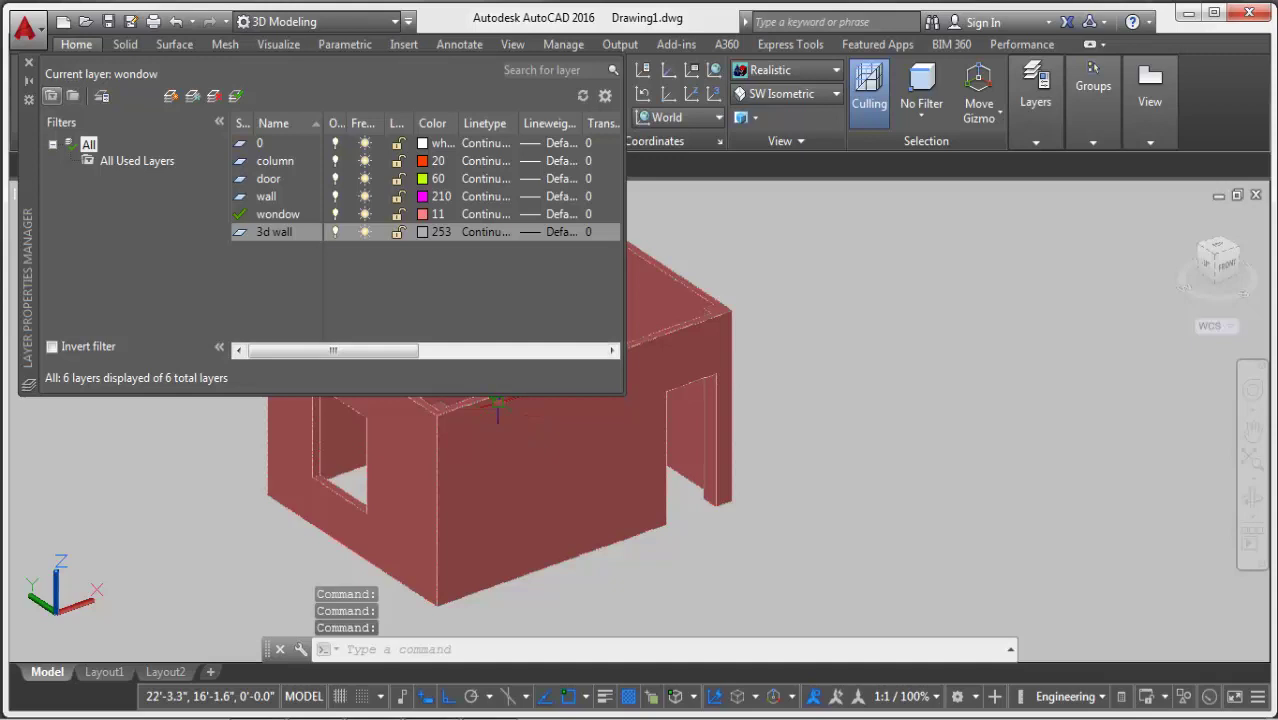
# Move the room solid onto the 3d wall layer and clear the selection.
pyautogui.click(28, 62)
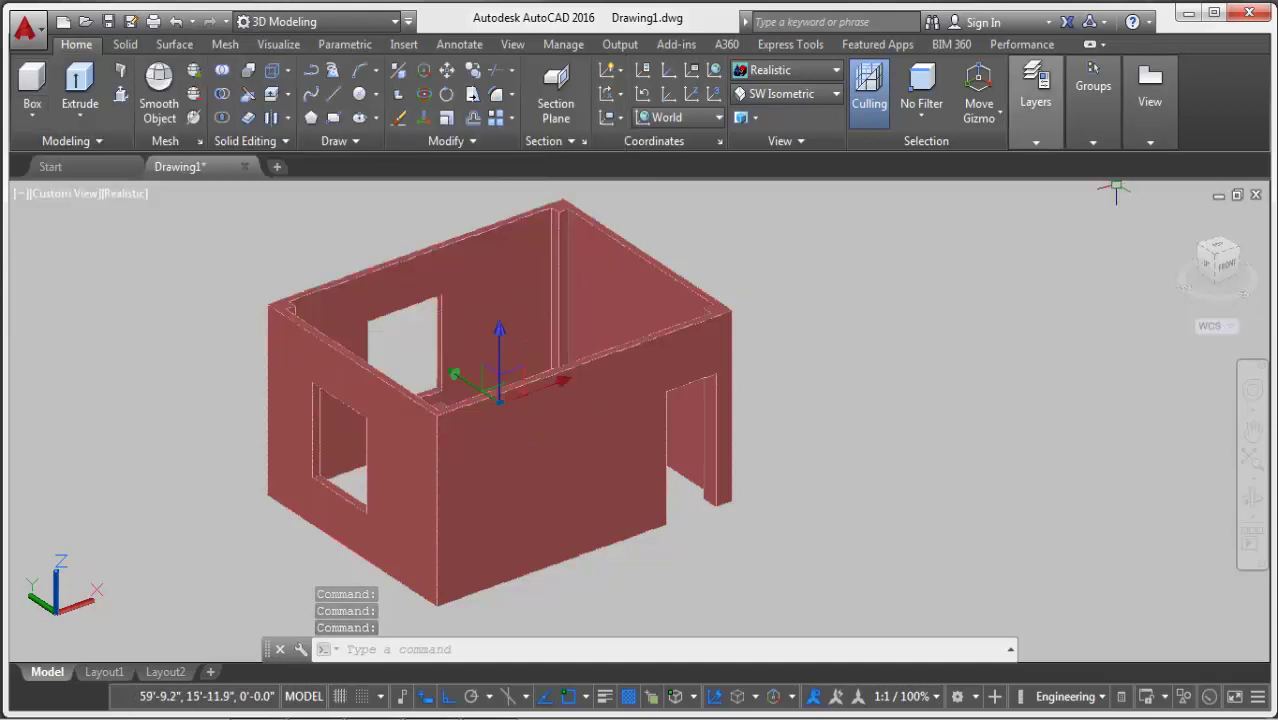
pyautogui.click(1036, 100)
pyautogui.click(1163, 165)
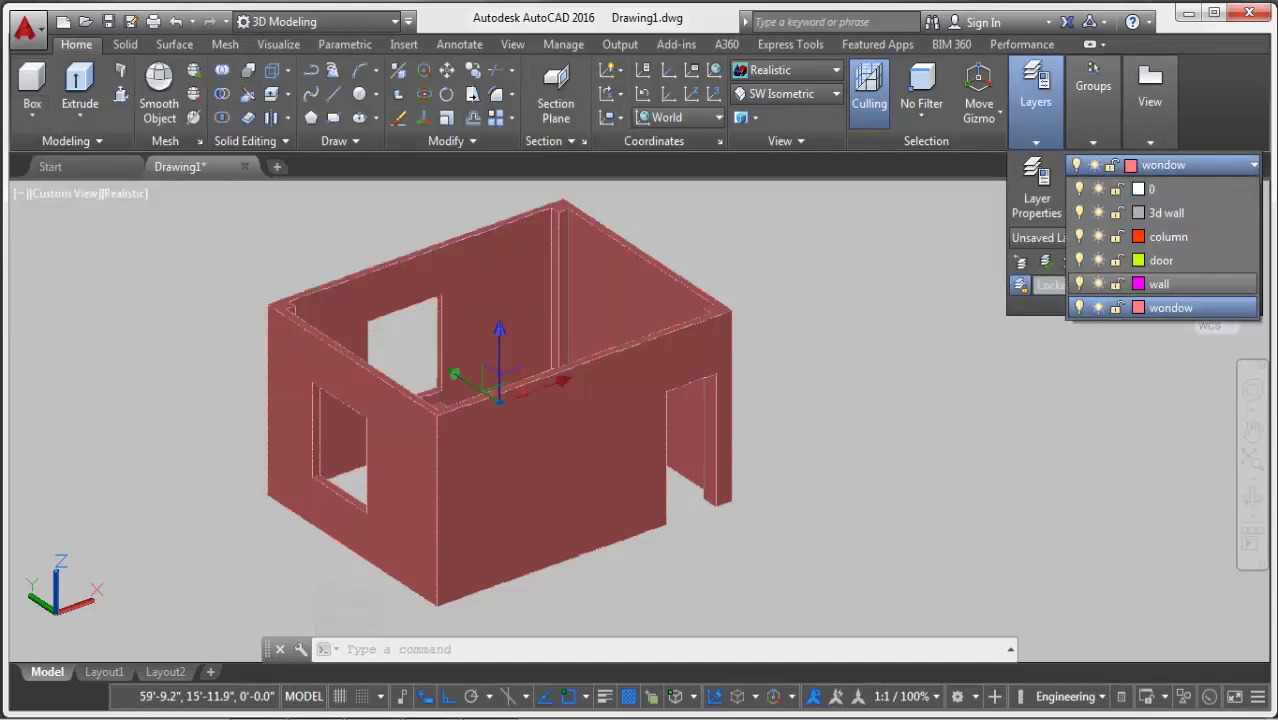
pyautogui.click(1166, 212)
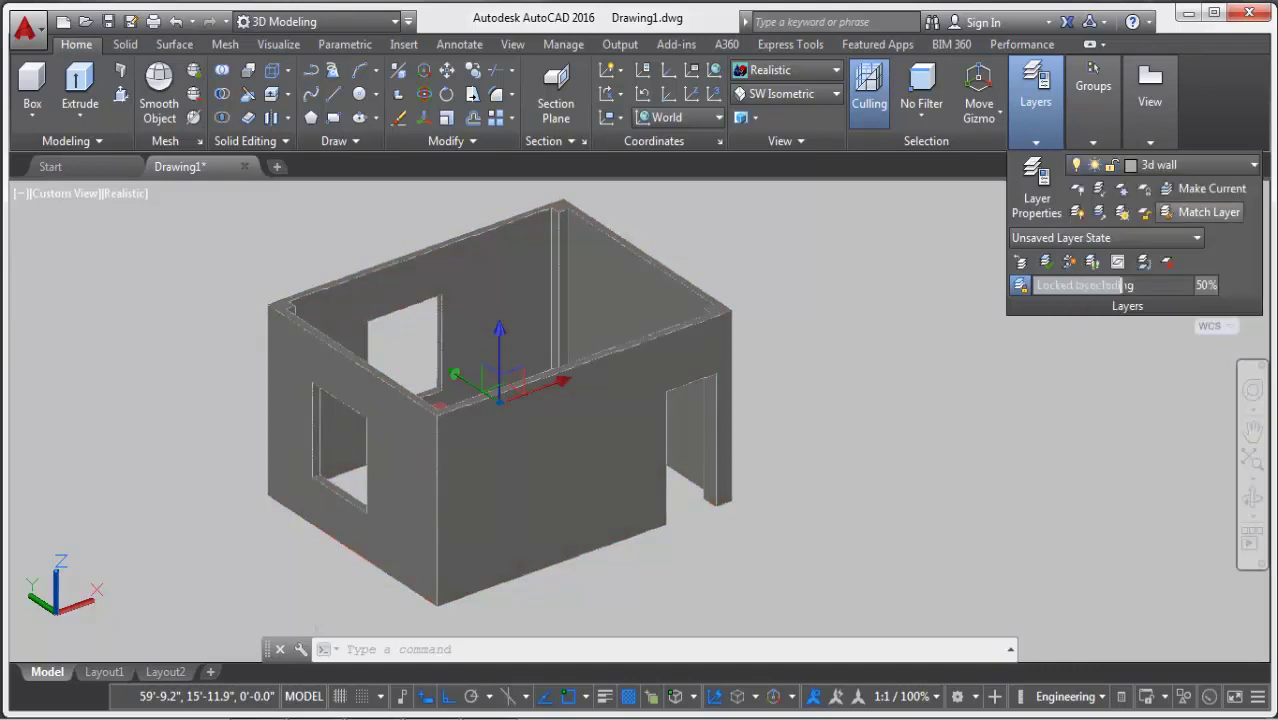
pyautogui.press('Escape')
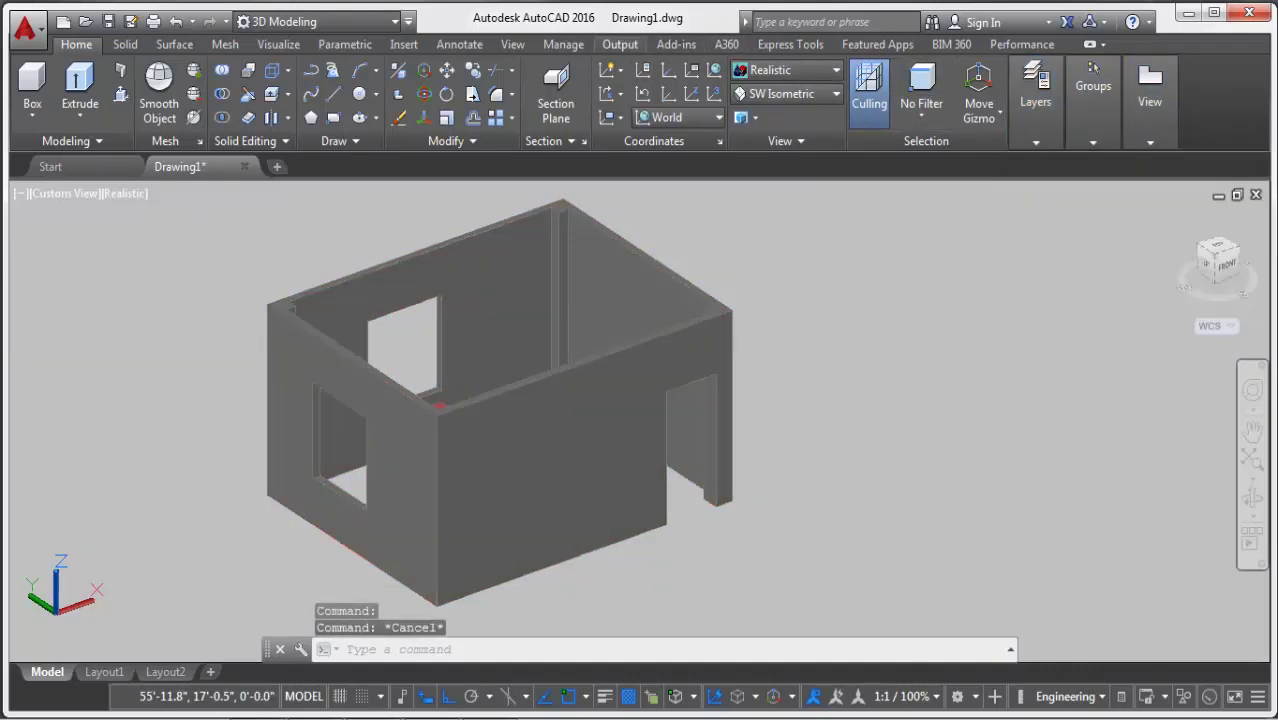
# Open the Materials Browser from the ribbon to show the Autodesk Library materials.
pyautogui.click(563, 44)
pyautogui.scroll(1, 512, 44)
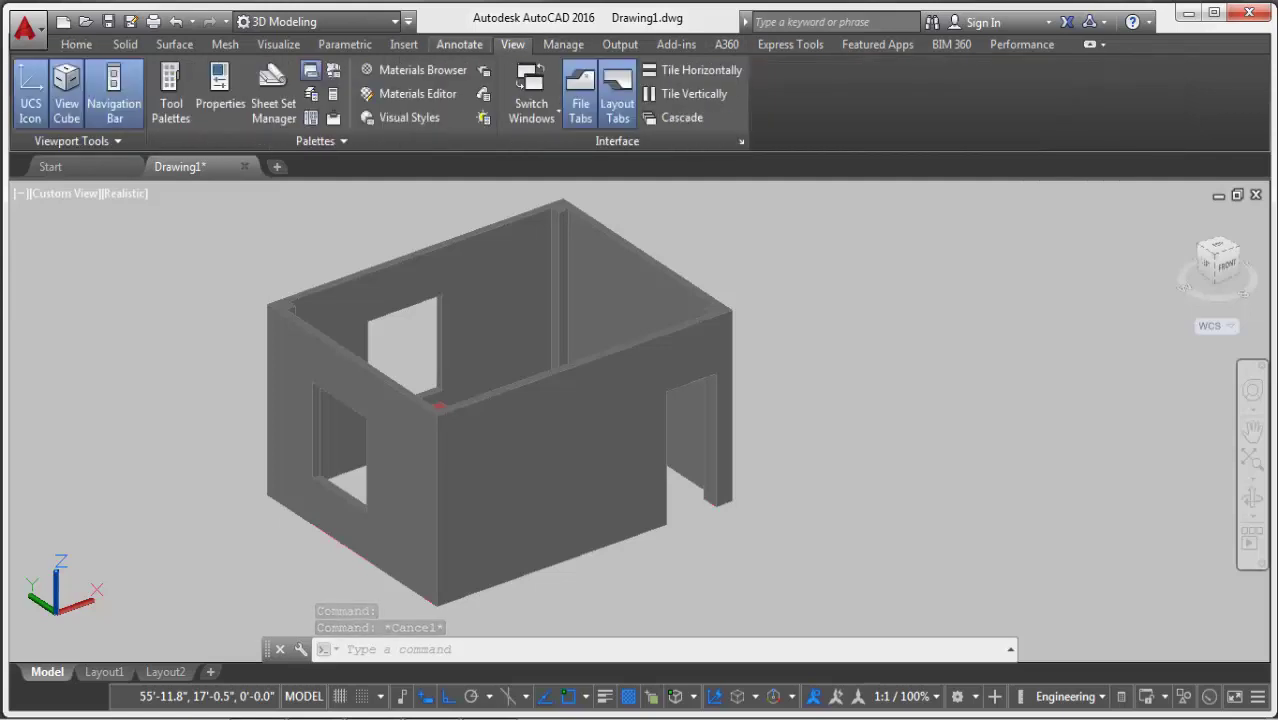
pyautogui.scroll(1, 512, 44)
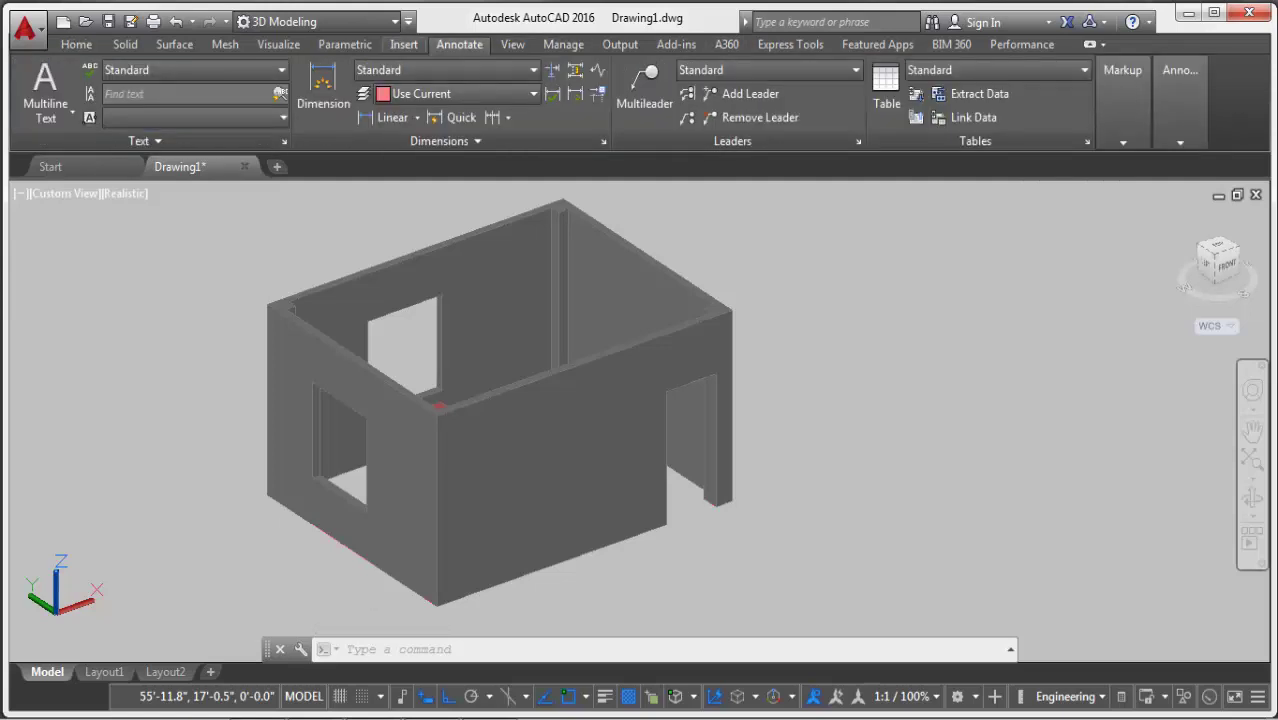
pyautogui.scroll(1, 512, 44)
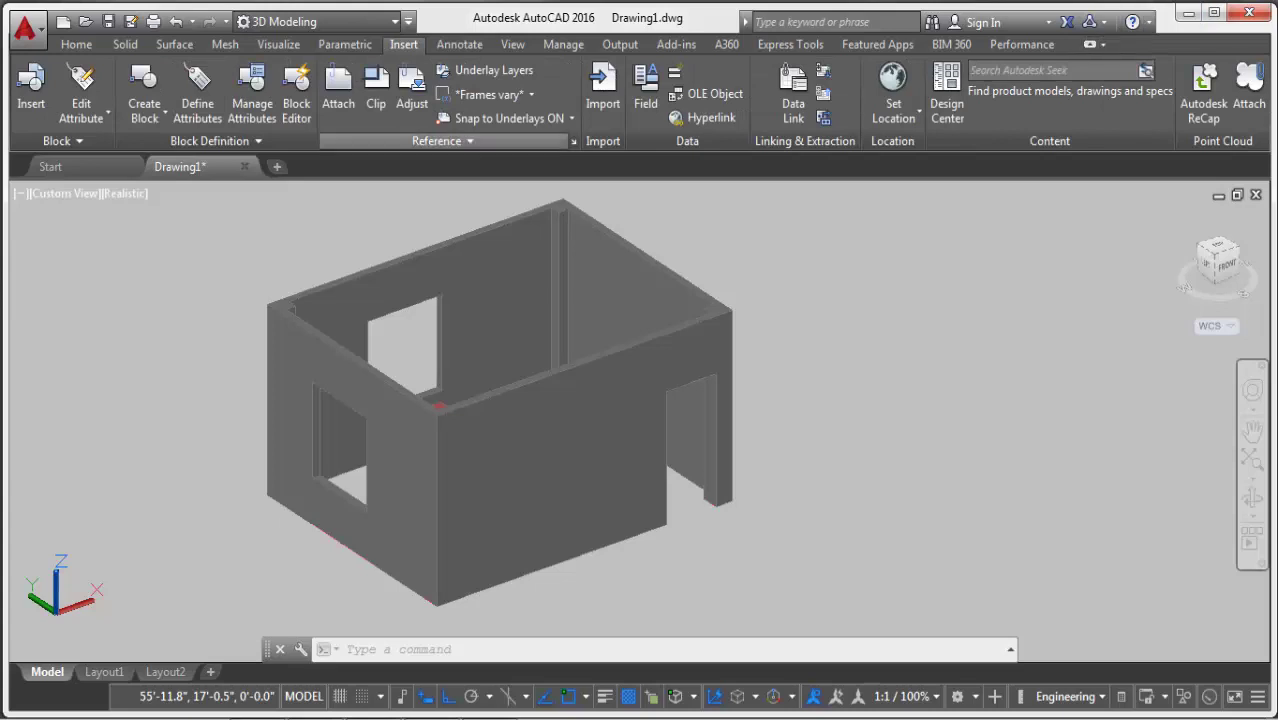
pyautogui.click(345, 44)
pyautogui.scroll(1, 225, 44)
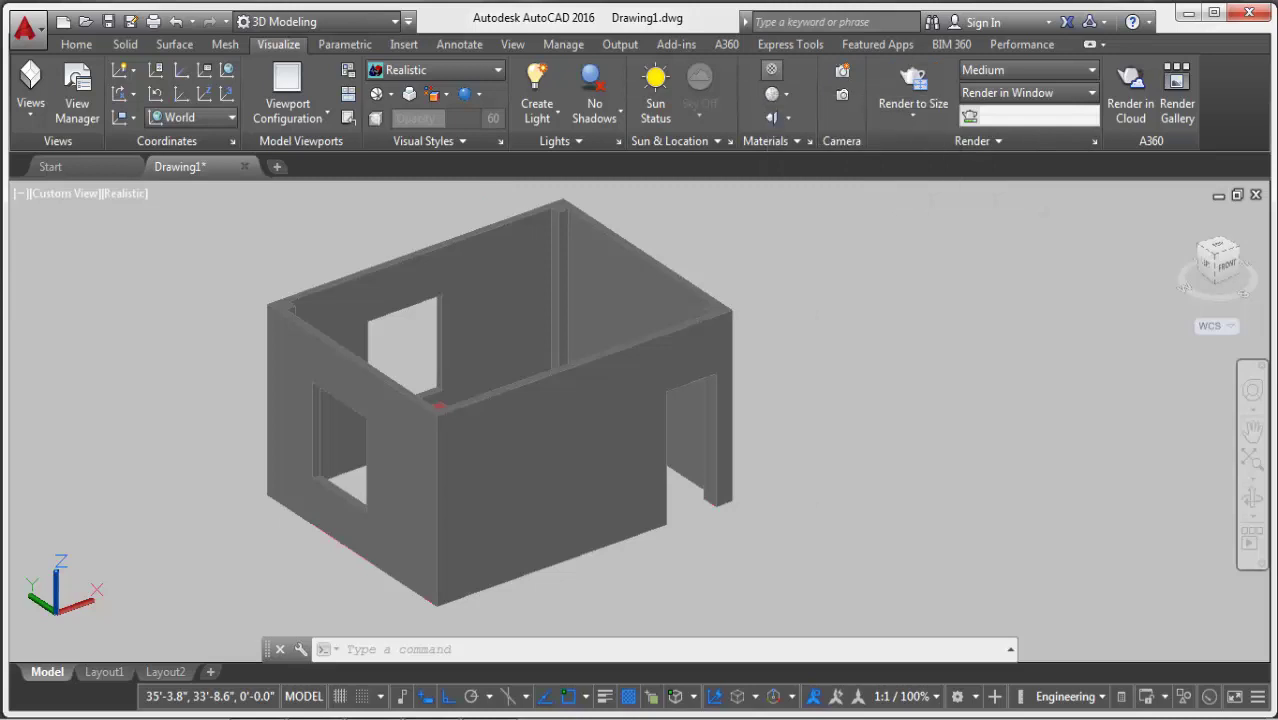
pyautogui.click(771, 69)
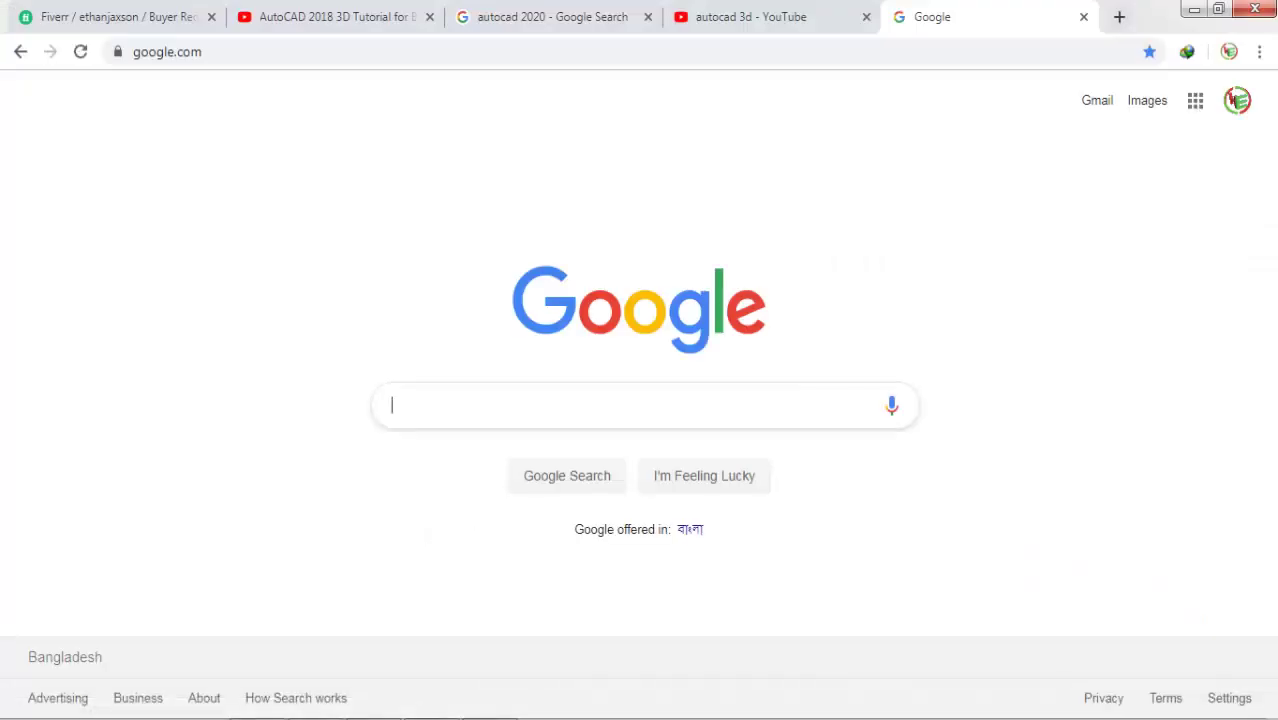
# Search Google for 'wall texture' and switch to the image results.
pyautogui.write('w')
pyautogui.write('all t')
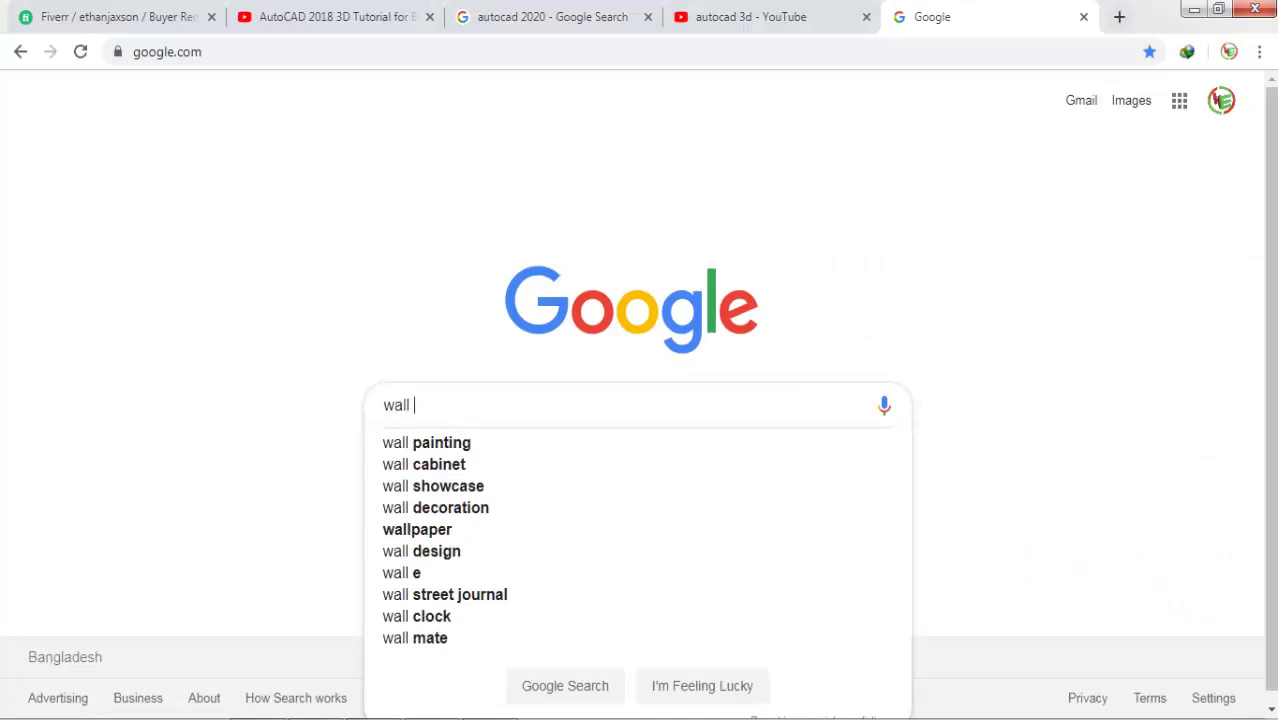
pyautogui.write('e')
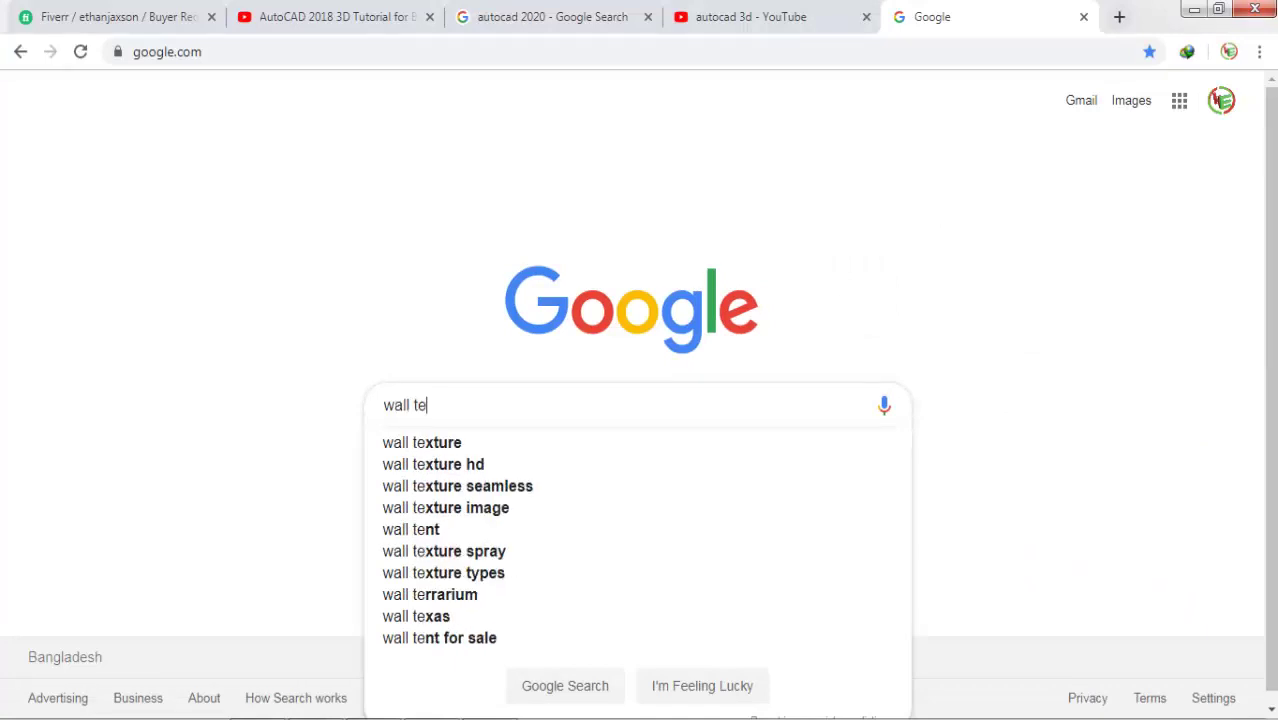
pyautogui.press('Down')
pyautogui.press('Return')
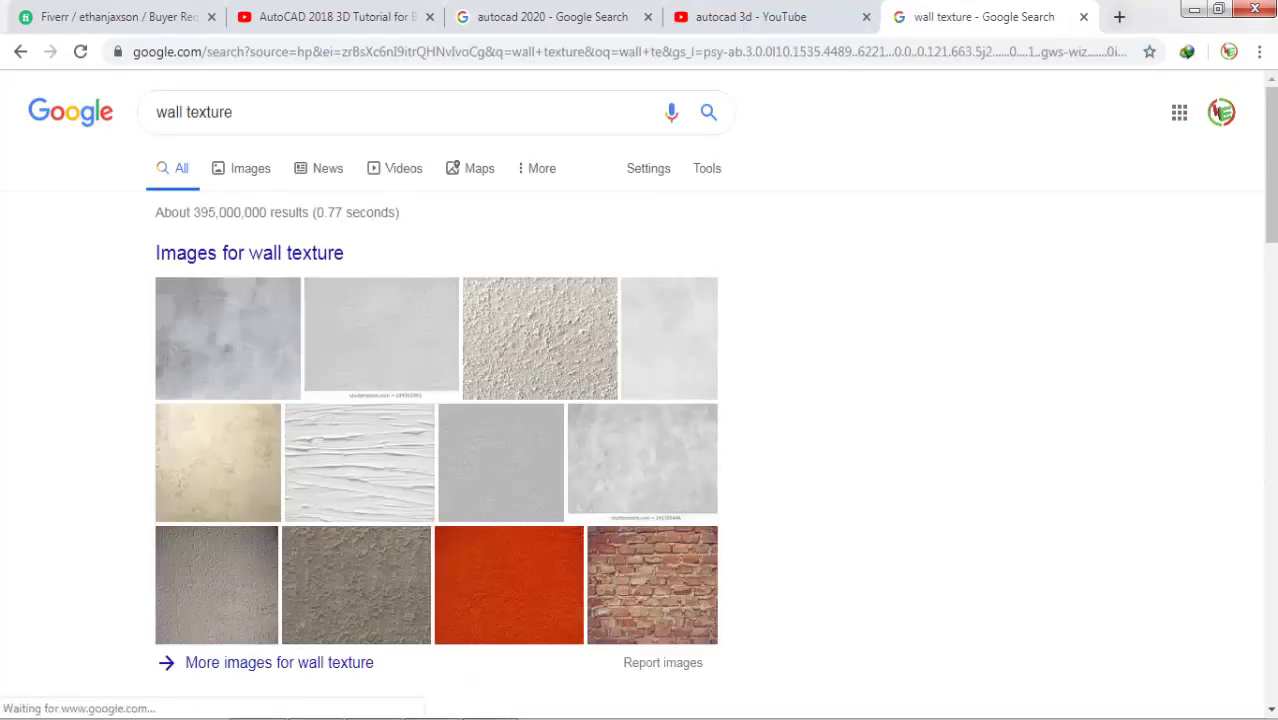
pyautogui.click(250, 253)
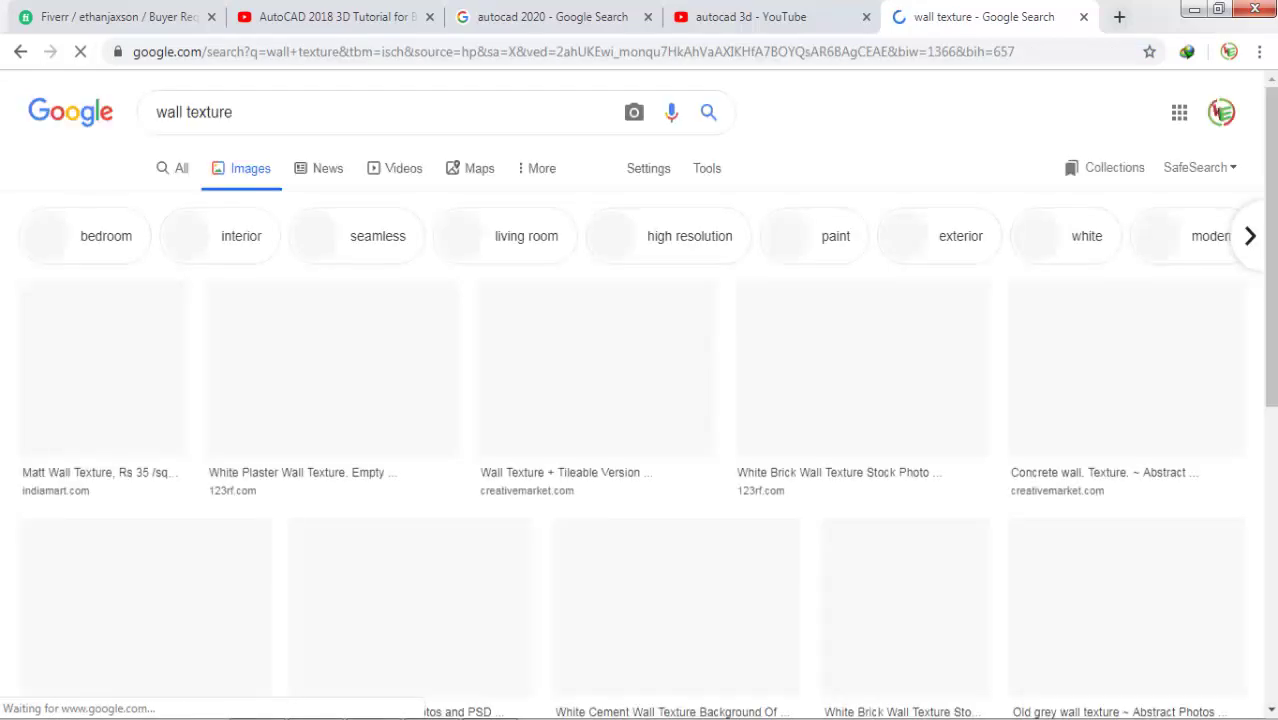
# Scroll through the brick and stone wall texture images.
pyautogui.scroll(-4, 900, 318)
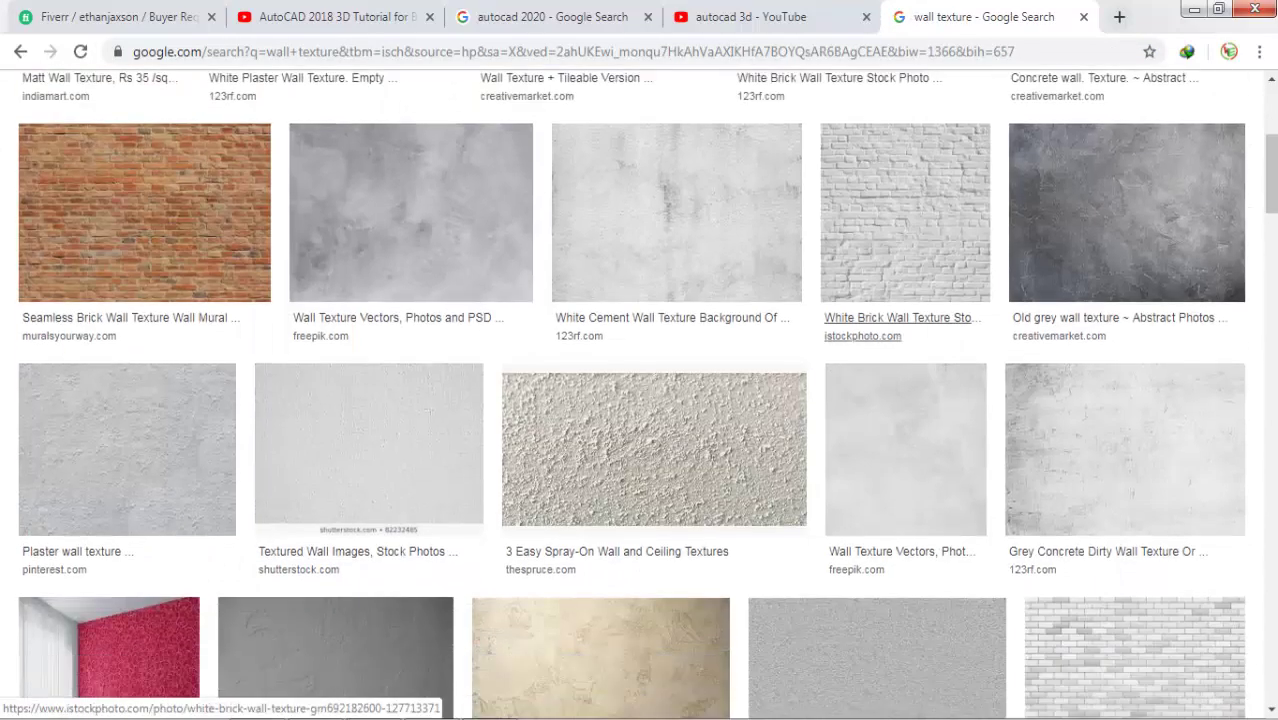
pyautogui.scroll(-4, 900, 318)
pyautogui.scroll(-4, 900, 318)
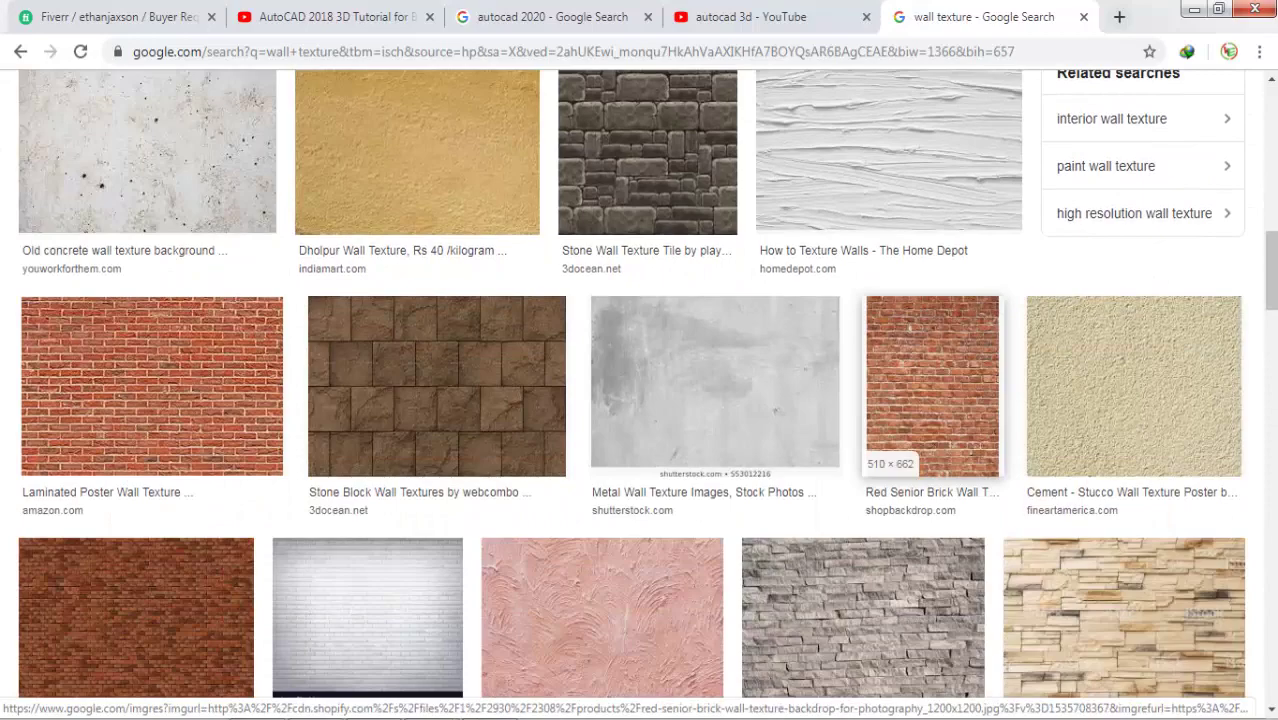
pyautogui.scroll(-4, 900, 330)
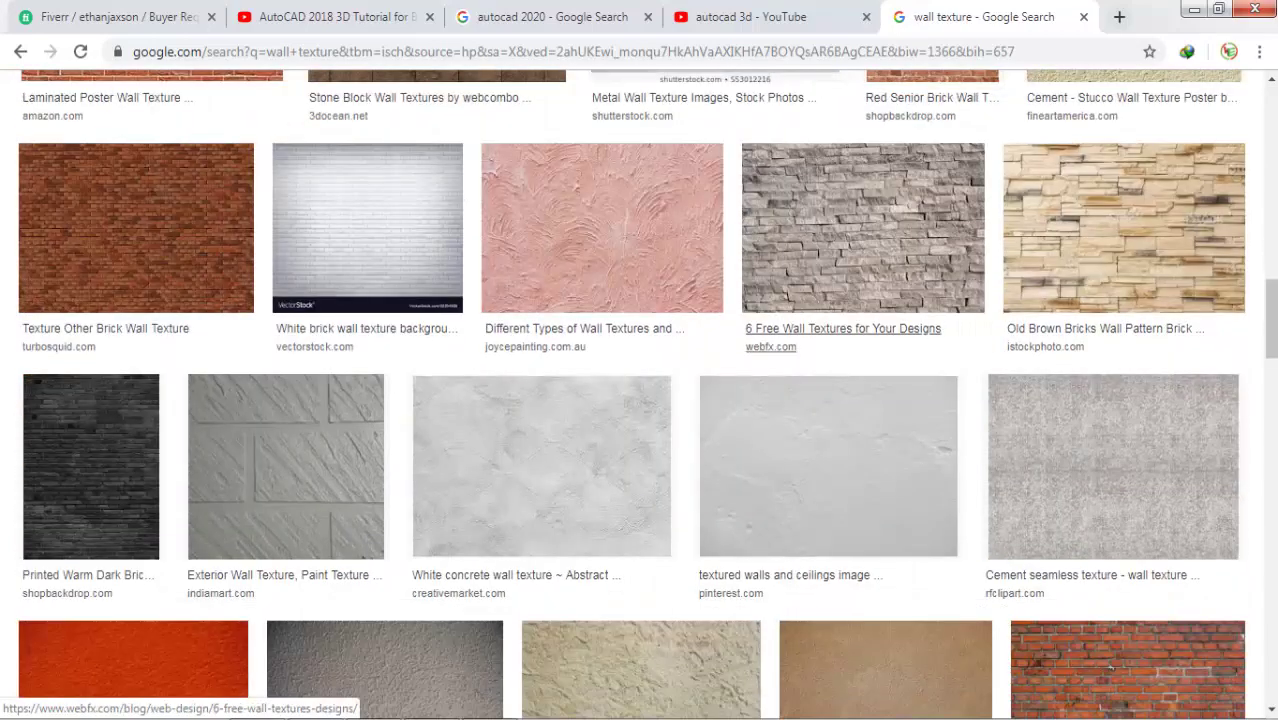
pyautogui.scroll(-4, 900, 330)
pyautogui.scroll(-5, 900, 330)
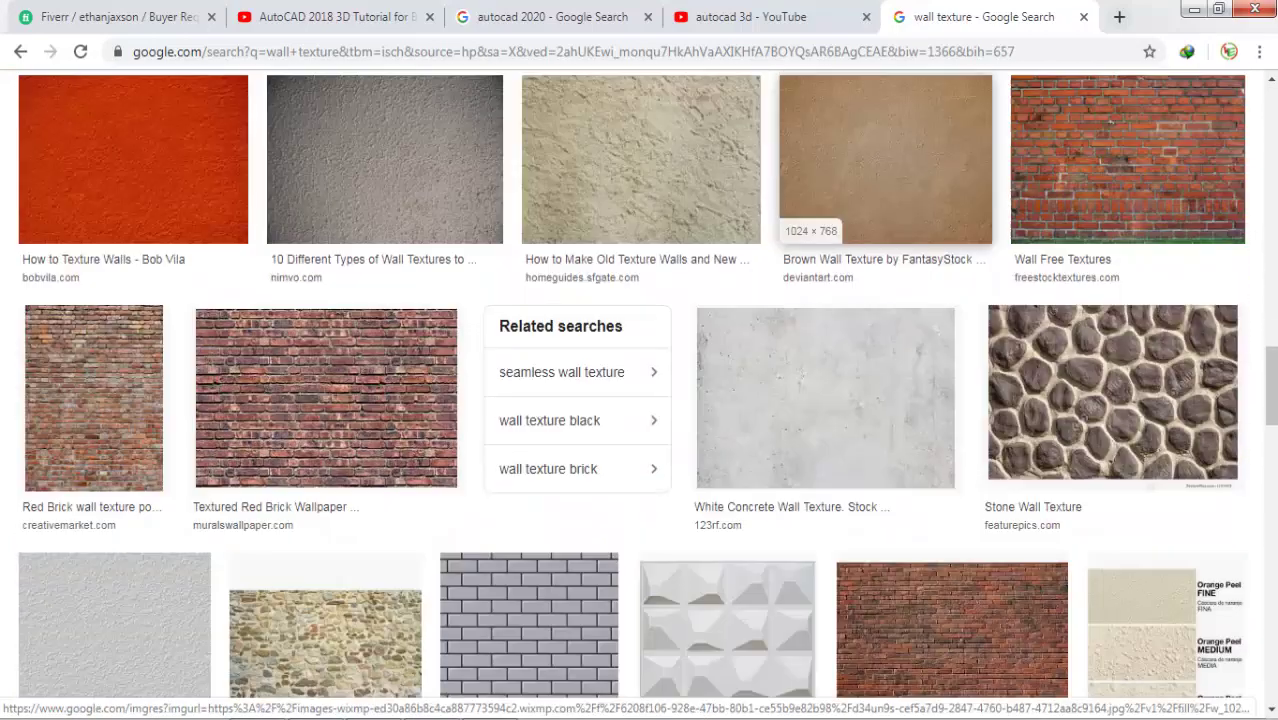
pyautogui.scroll(-2, 900, 330)
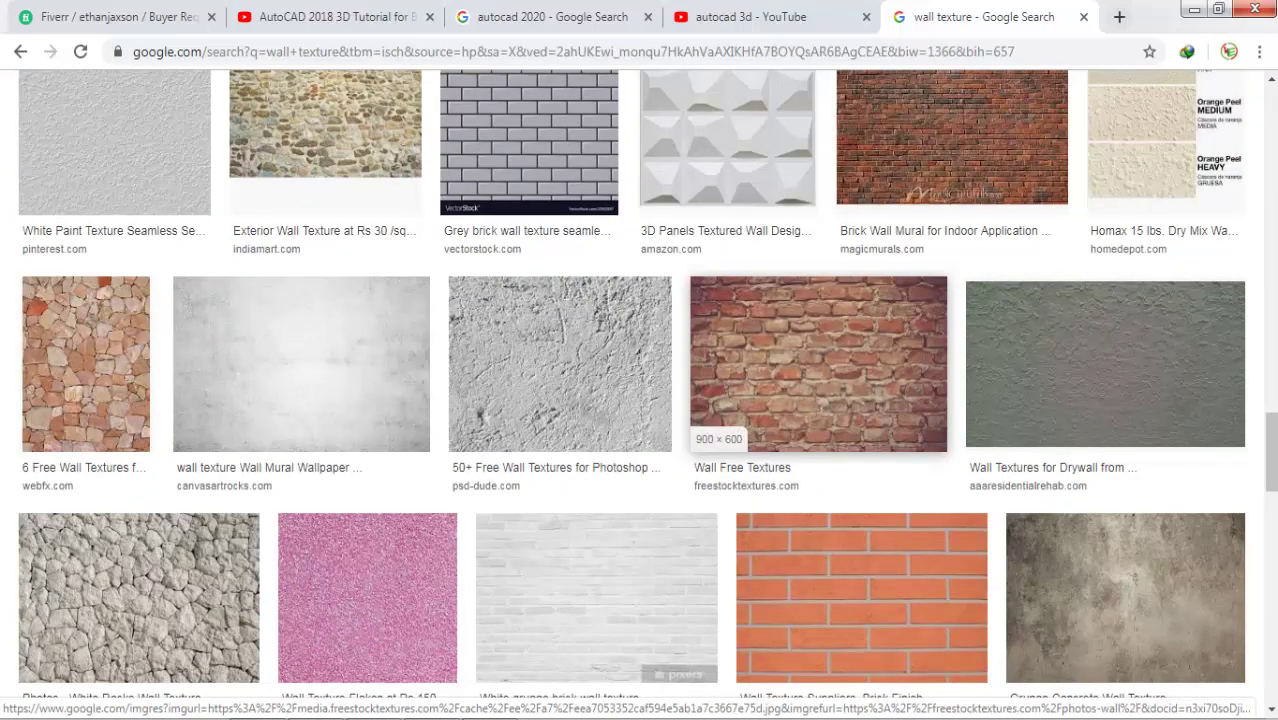
pyautogui.scroll(2, 900, 330)
pyautogui.scroll(1, 900, 330)
pyautogui.scroll(-4, 900, 330)
pyautogui.scroll(-1, 900, 330)
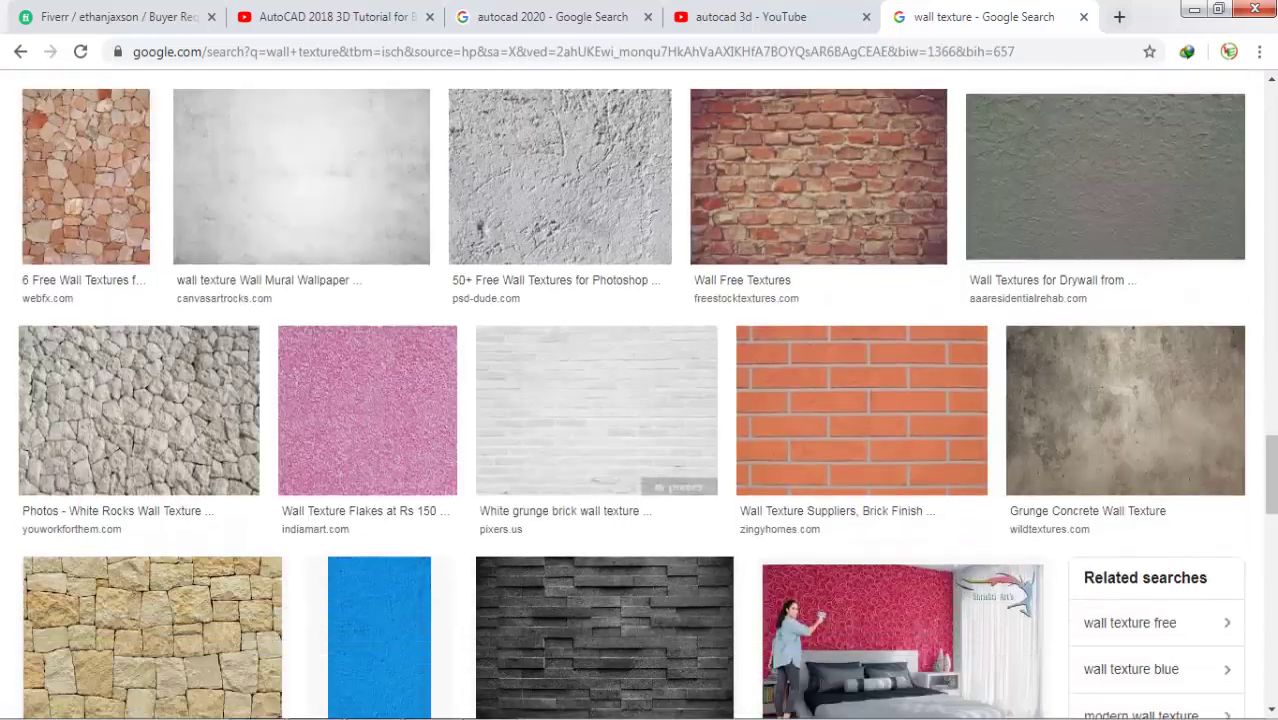
pyautogui.scroll(-2, 900, 330)
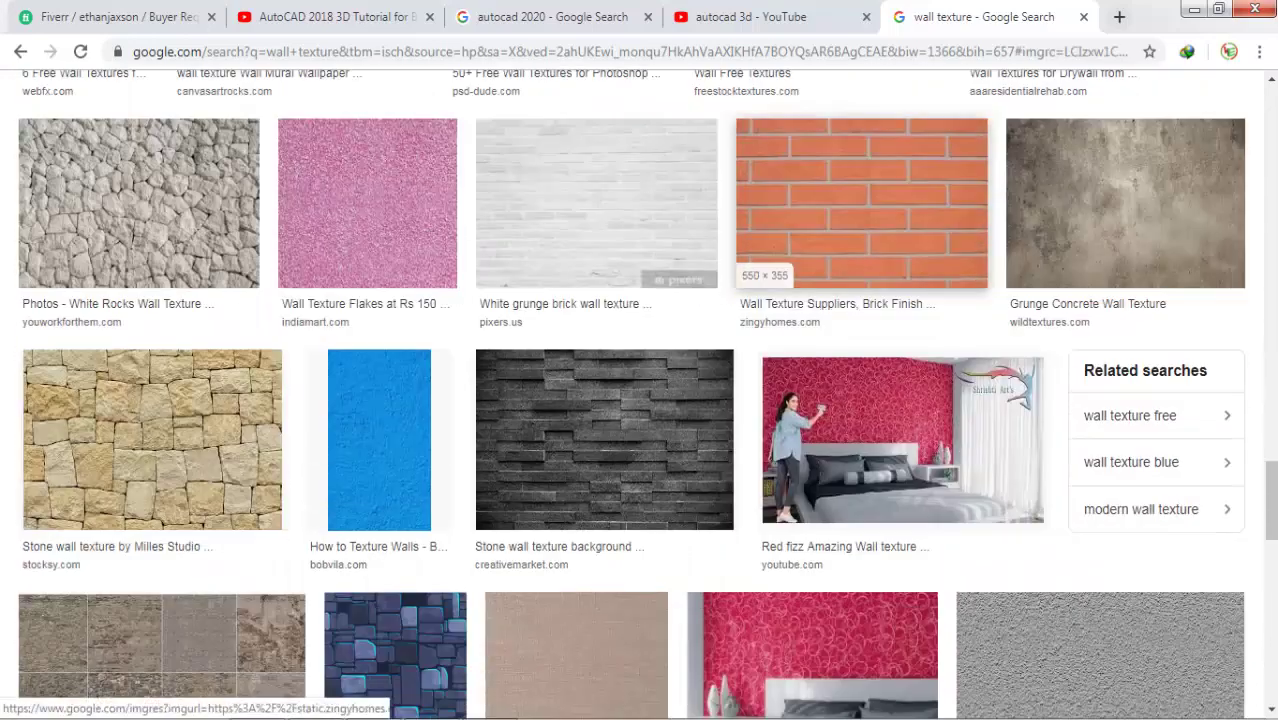
# Preview the light red brick texture and save it to the Desktop as s-l400.
pyautogui.click(860, 200)
pyautogui.scroll(-2, 985, 400)
pyautogui.scroll(-1, 752, 113)
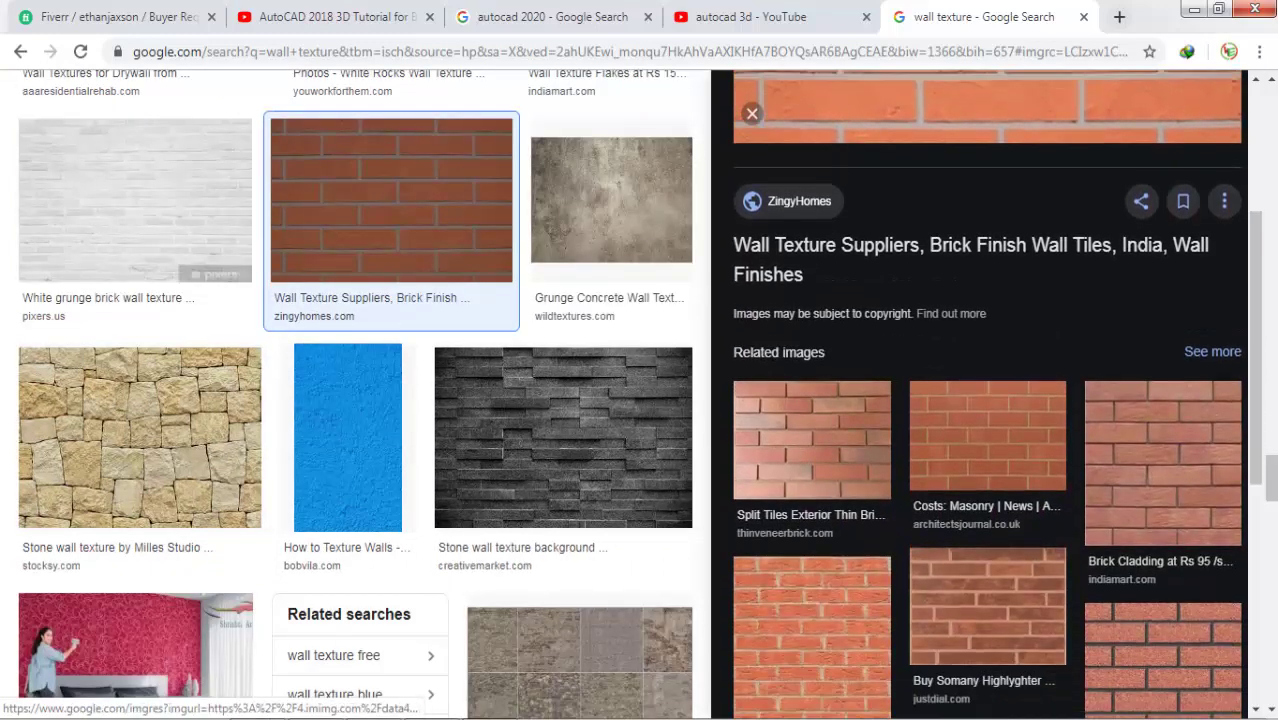
pyautogui.scroll(-2, 752, 115)
pyautogui.click(811, 440)
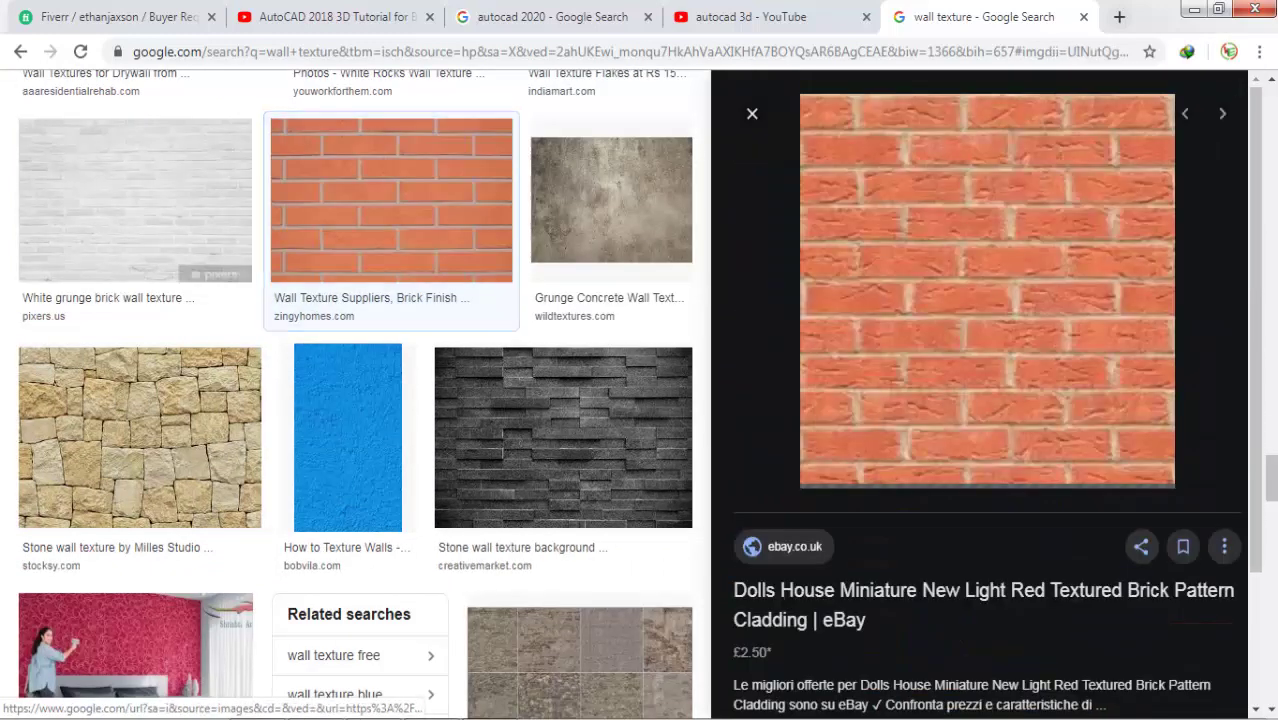
pyautogui.rightClick(996, 277)
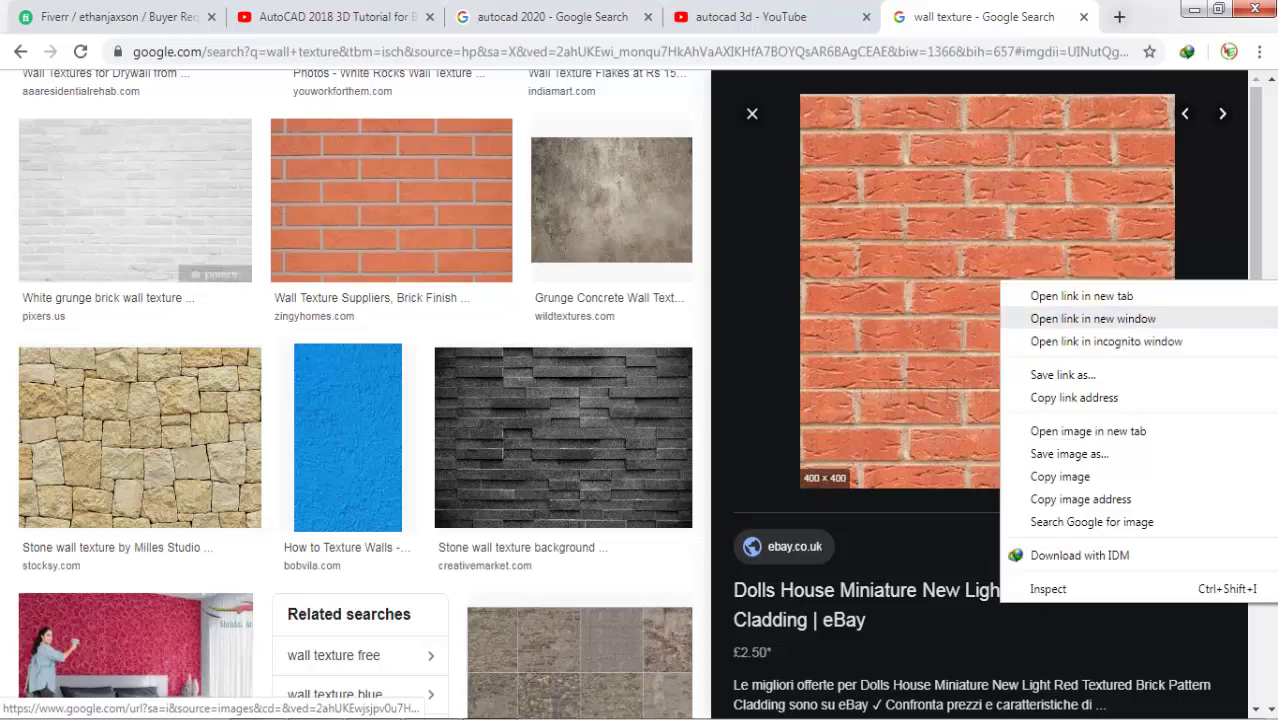
pyautogui.click(1040, 448)
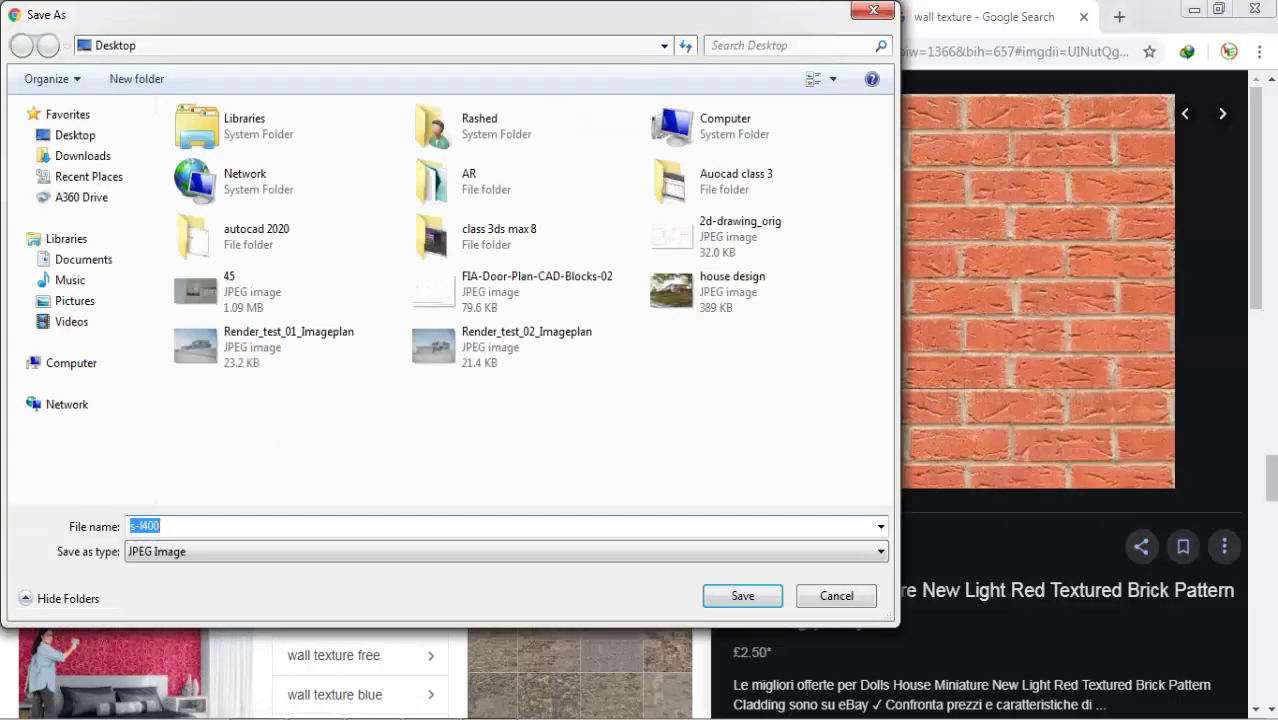
pyautogui.click(742, 596)
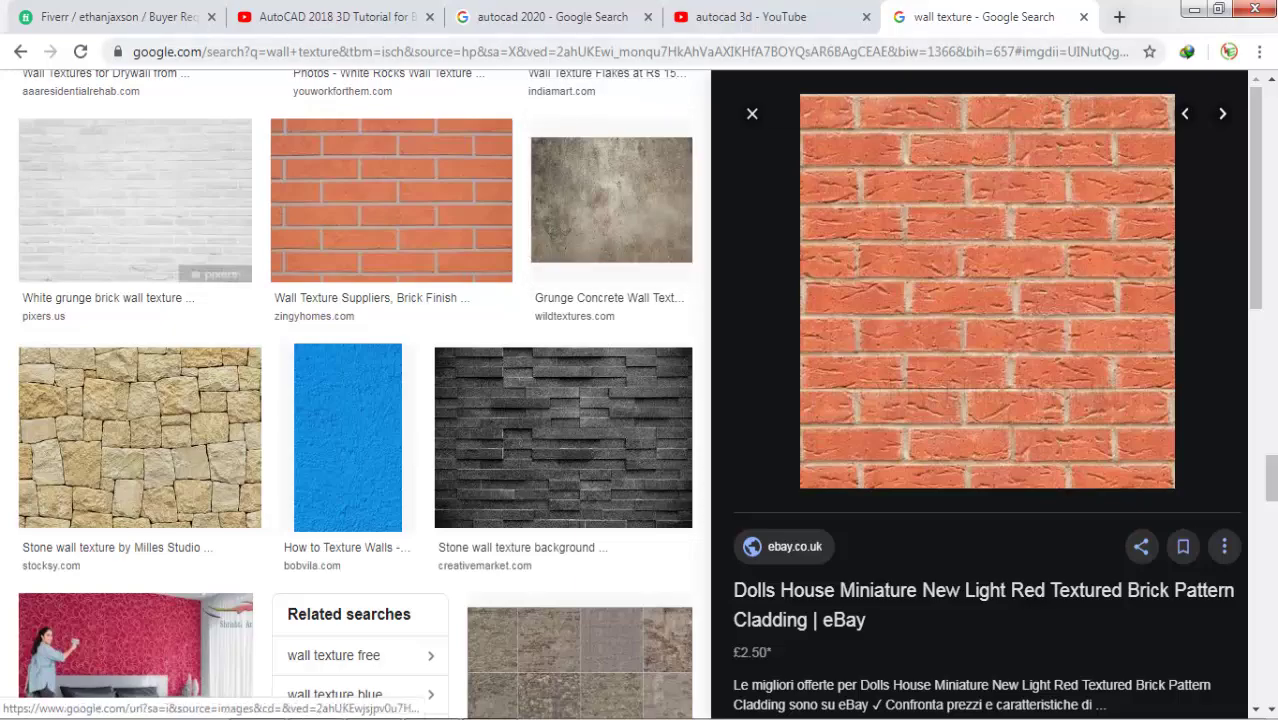
pyautogui.scroll(2, 600, 80)
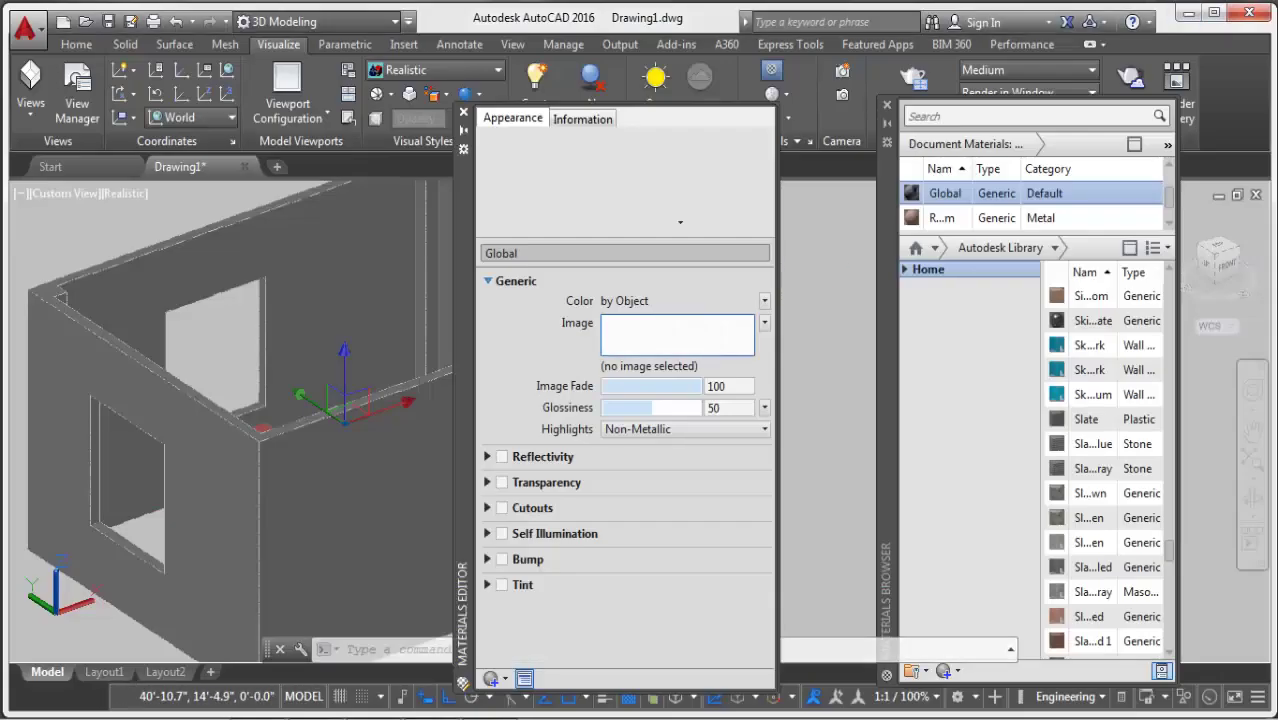
# Load s-l400.jpg as the Global material's image so the walls show brick.
pyautogui.click(677, 335)
pyautogui.doubleClick(500, 505)
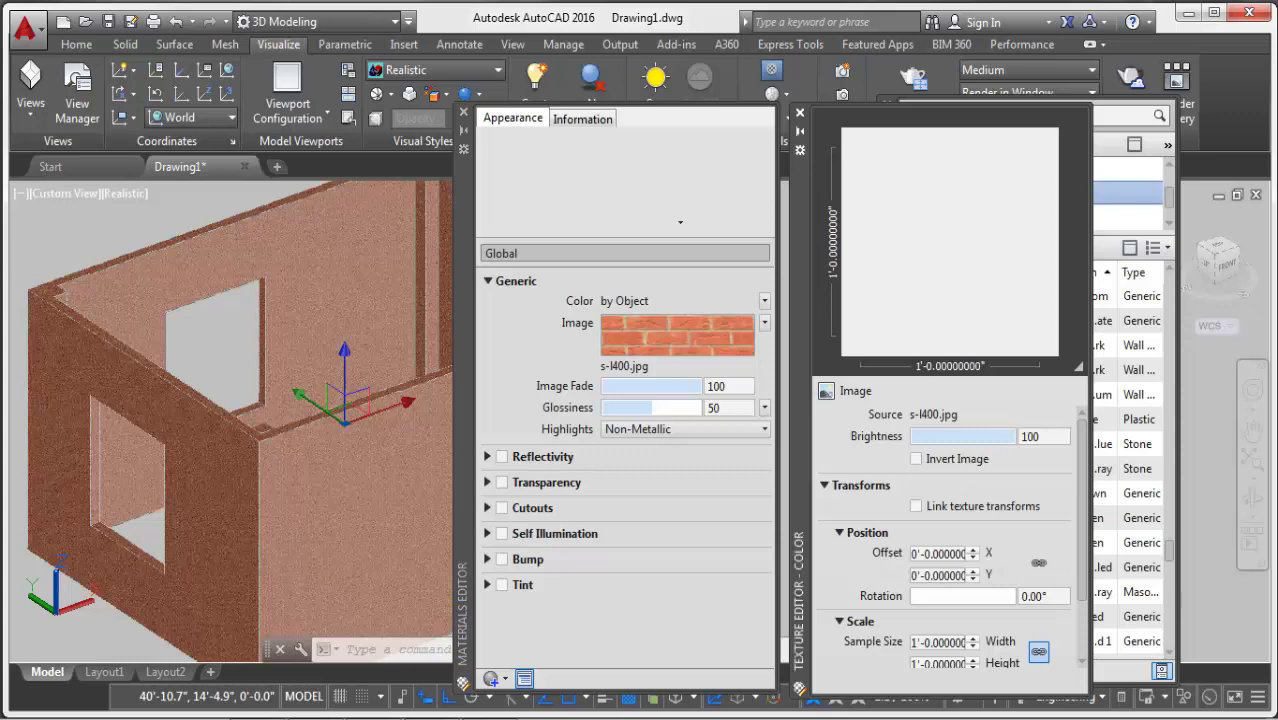
pyautogui.scroll(3, 377, 459)
pyautogui.scroll(3, 441, 455)
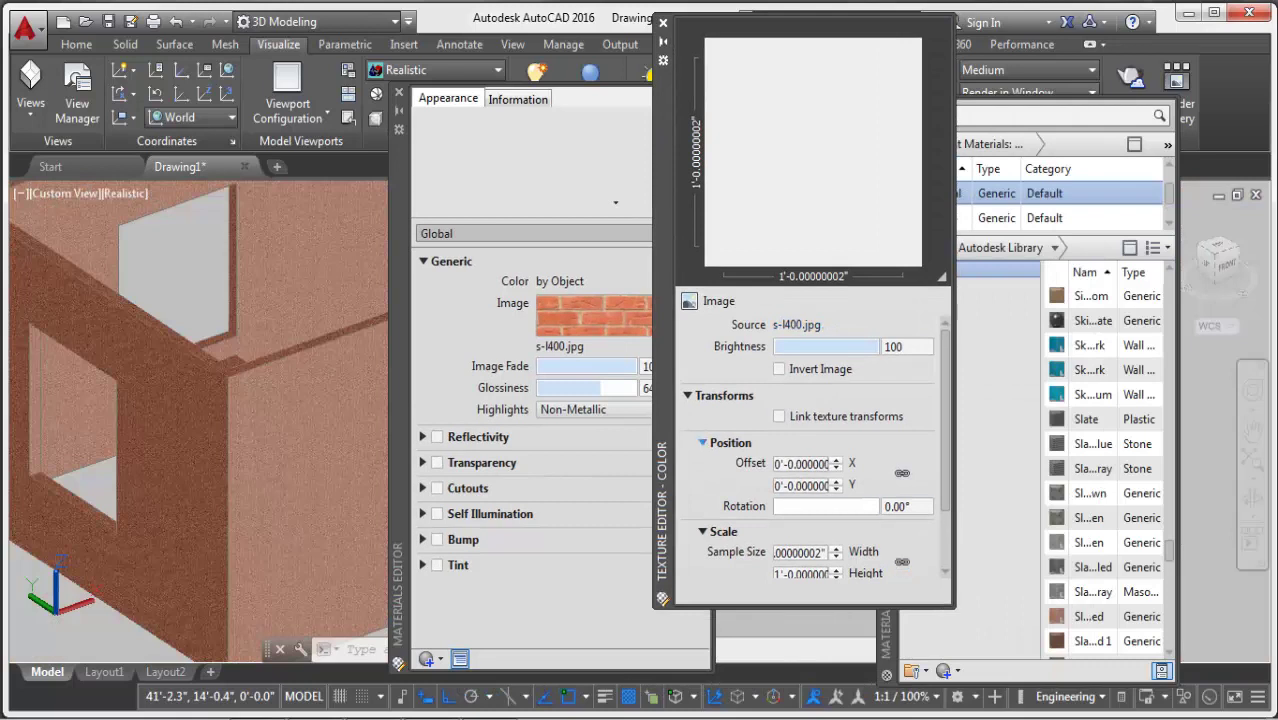
# Set the brick texture sample width and height both to 5'.
pyautogui.click(800, 552)
pyautogui.doubleClick(800, 552)
pyautogui.moveTo(775, 552); pyautogui.dragTo(828, 552)
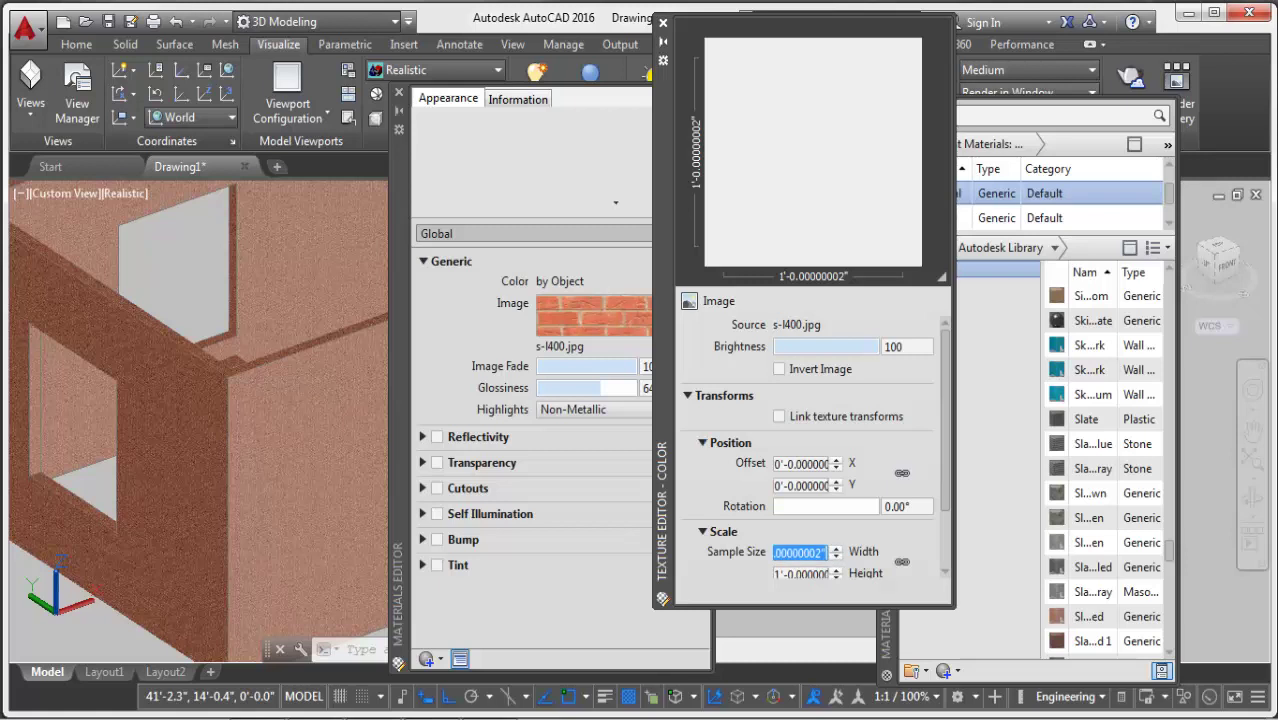
pyautogui.doubleClick(800, 552)
pyautogui.write("5'")
pyautogui.press('Return')
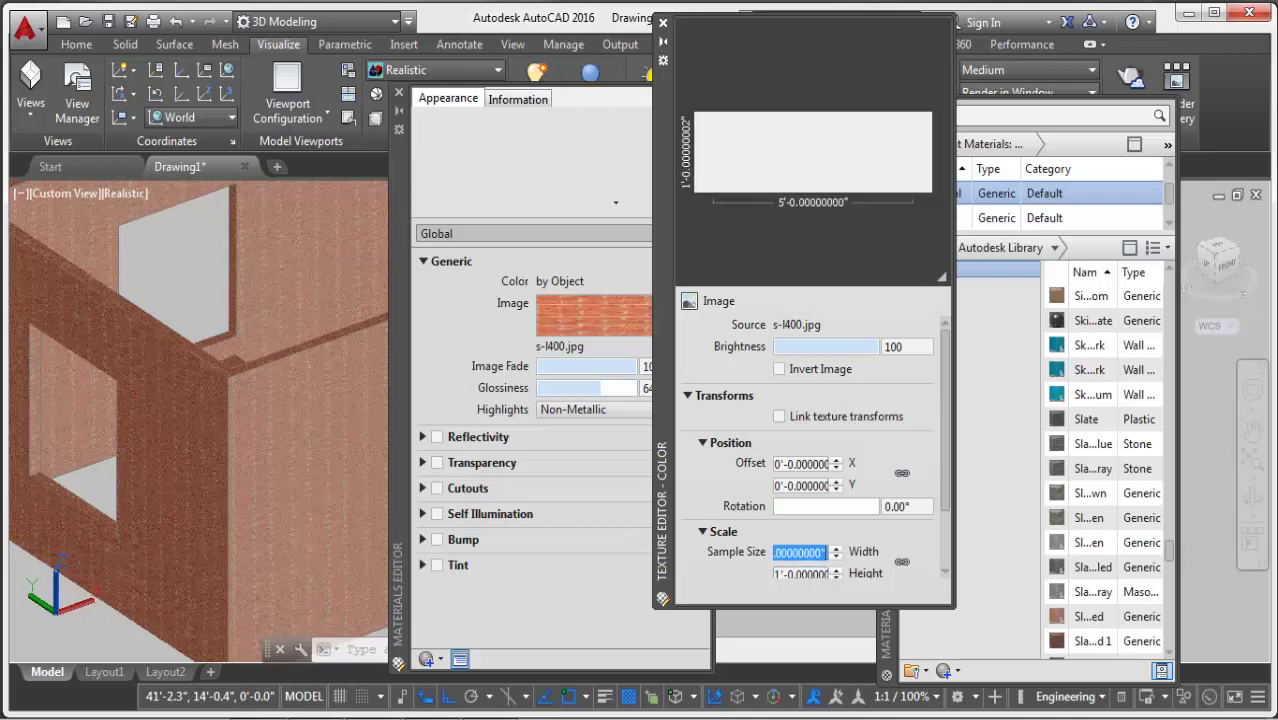
pyautogui.press('Tab')
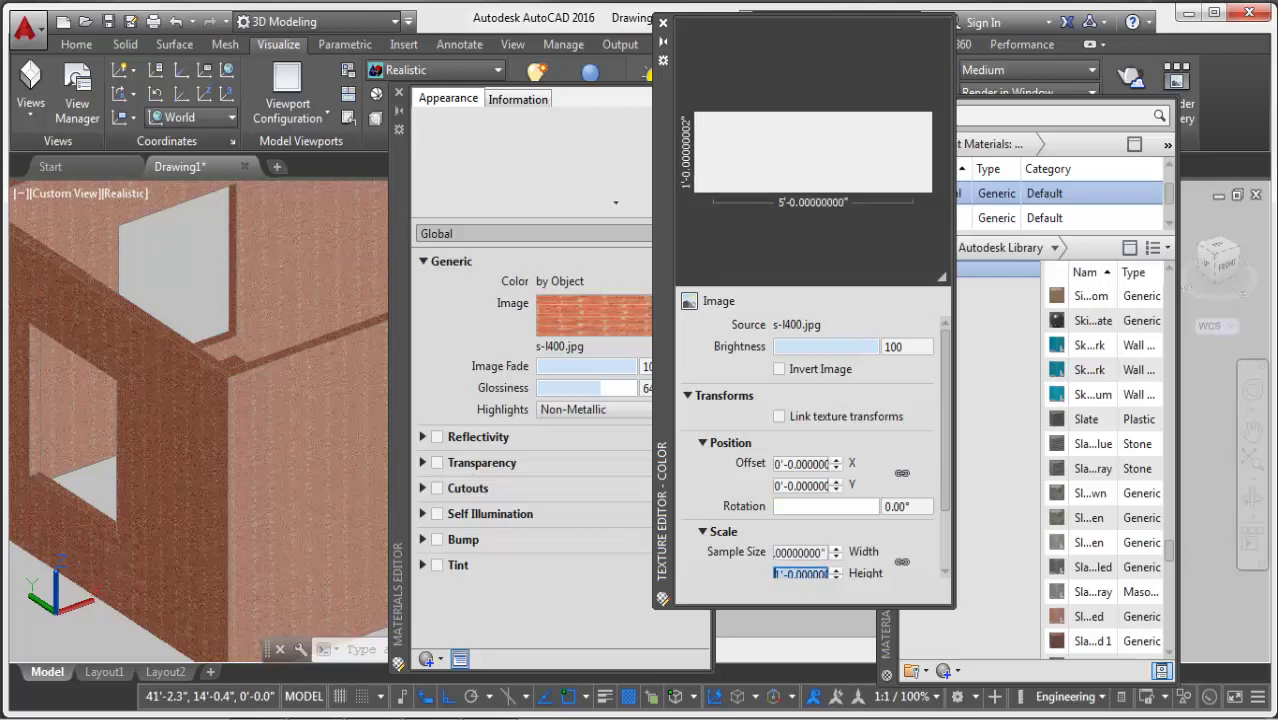
pyautogui.hotkey('shift', 'Tab')
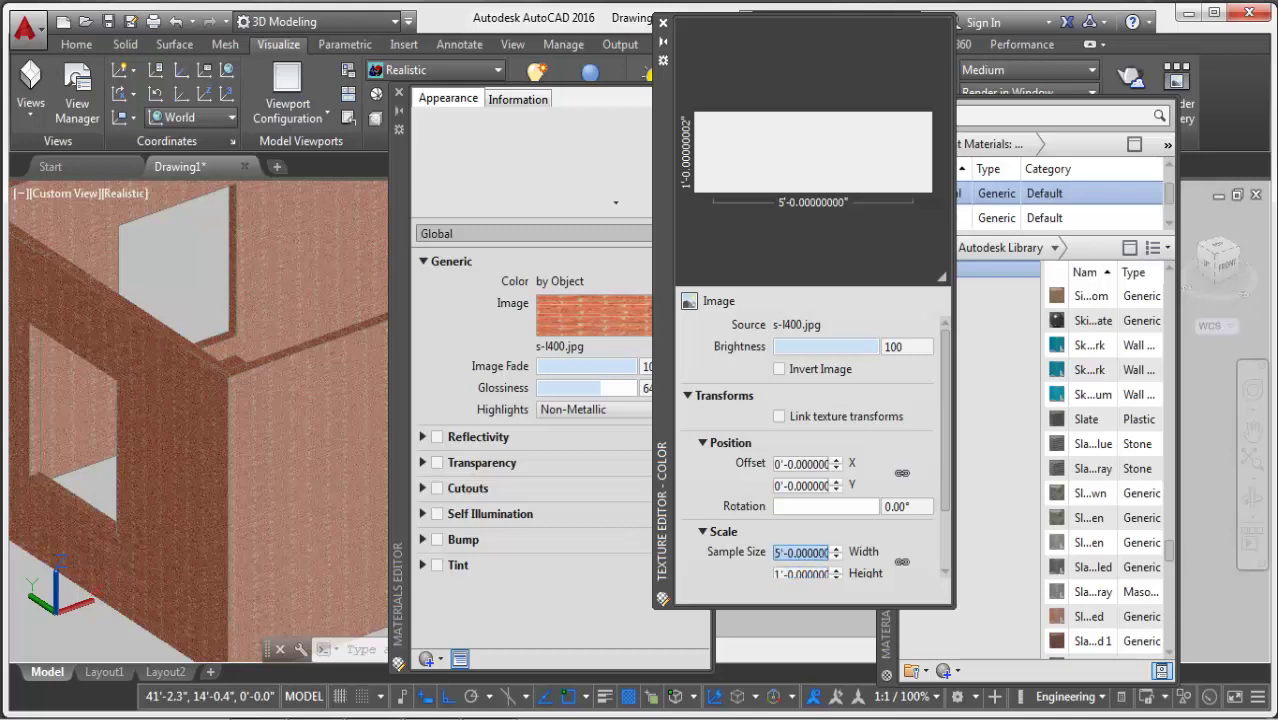
pyautogui.press('Tab')
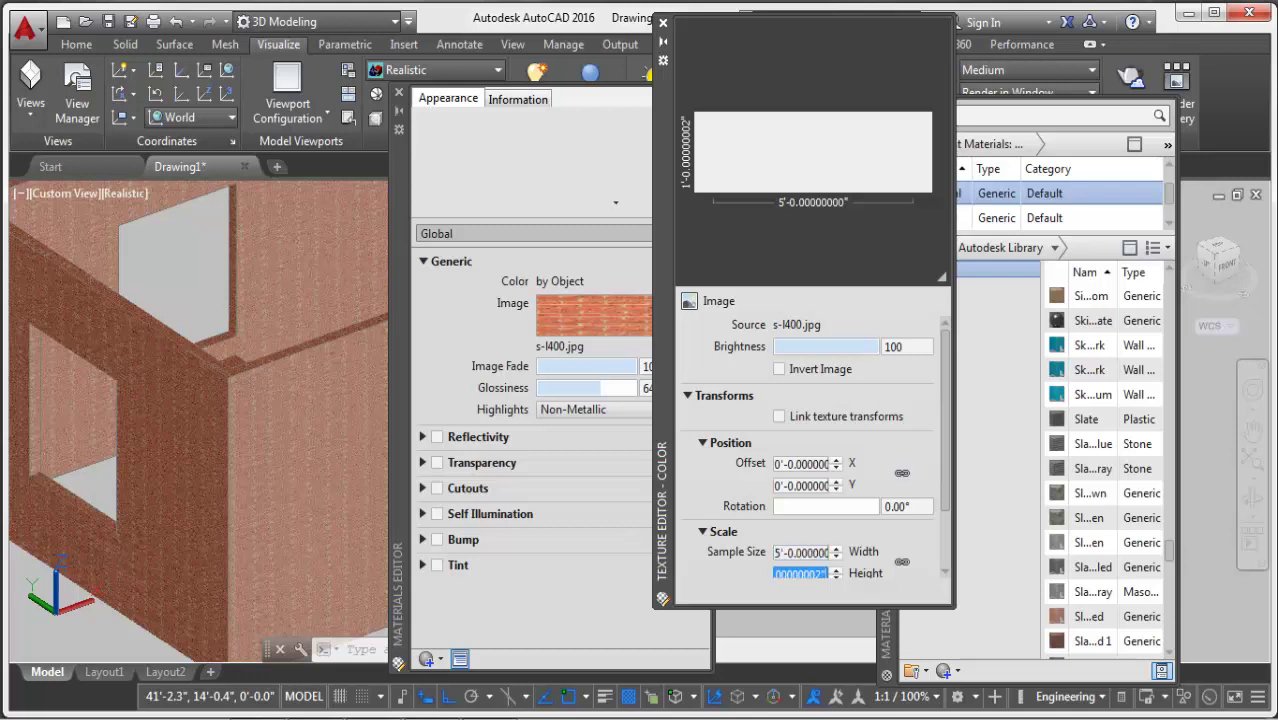
pyautogui.press('BackSpace')
pyautogui.write('0')
pyautogui.press('Return')
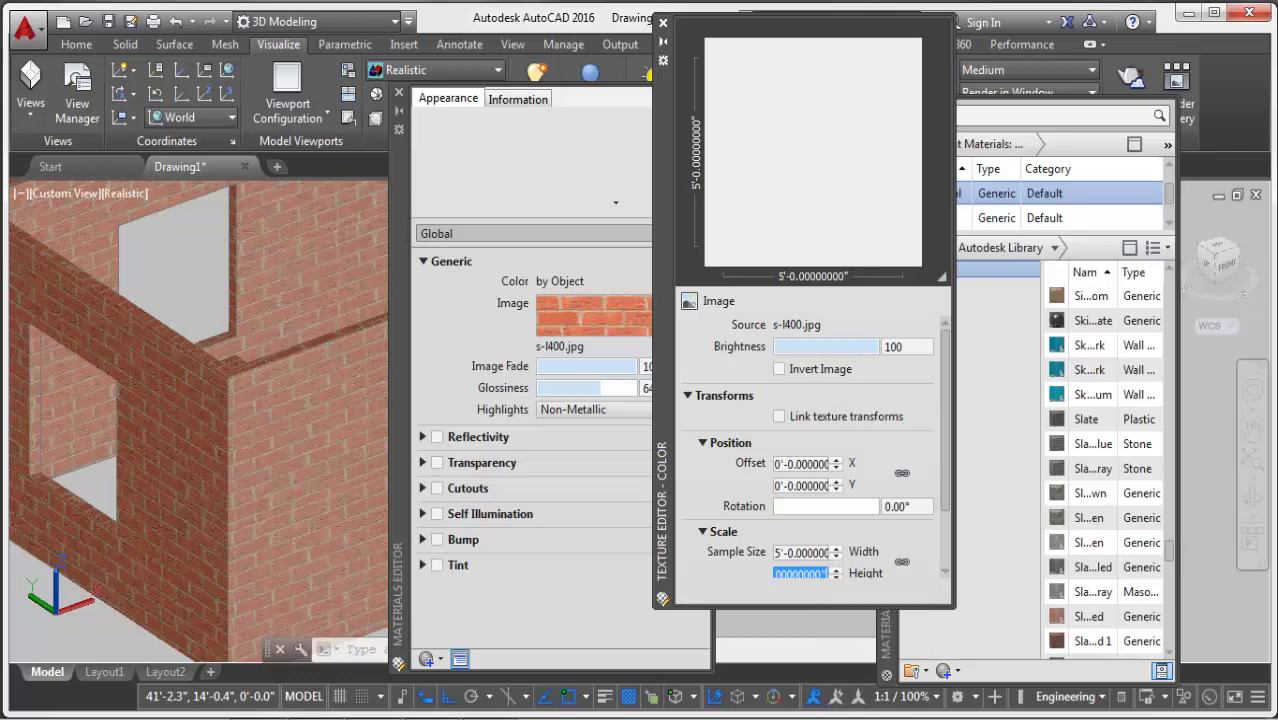
# Close the Texture Editor and Materials Browser, panning the room back into view.
pyautogui.click(662, 22)
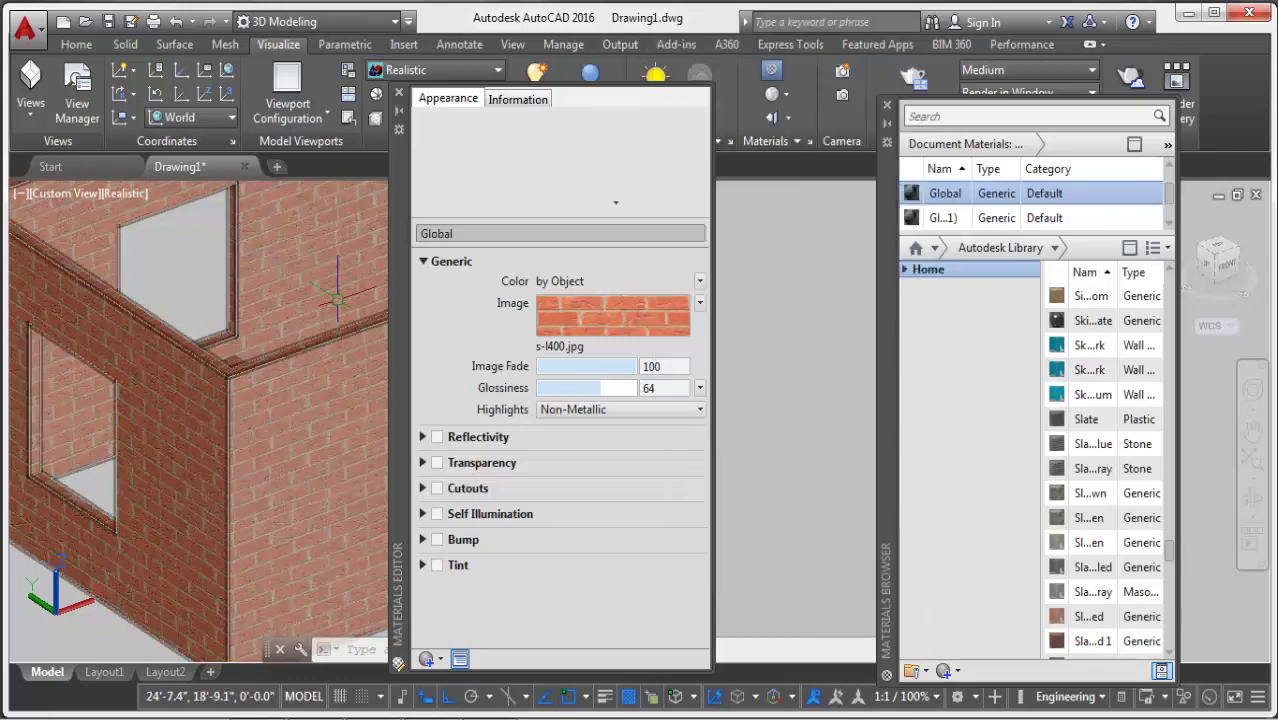
pyautogui.scroll(-5, 765, 371)
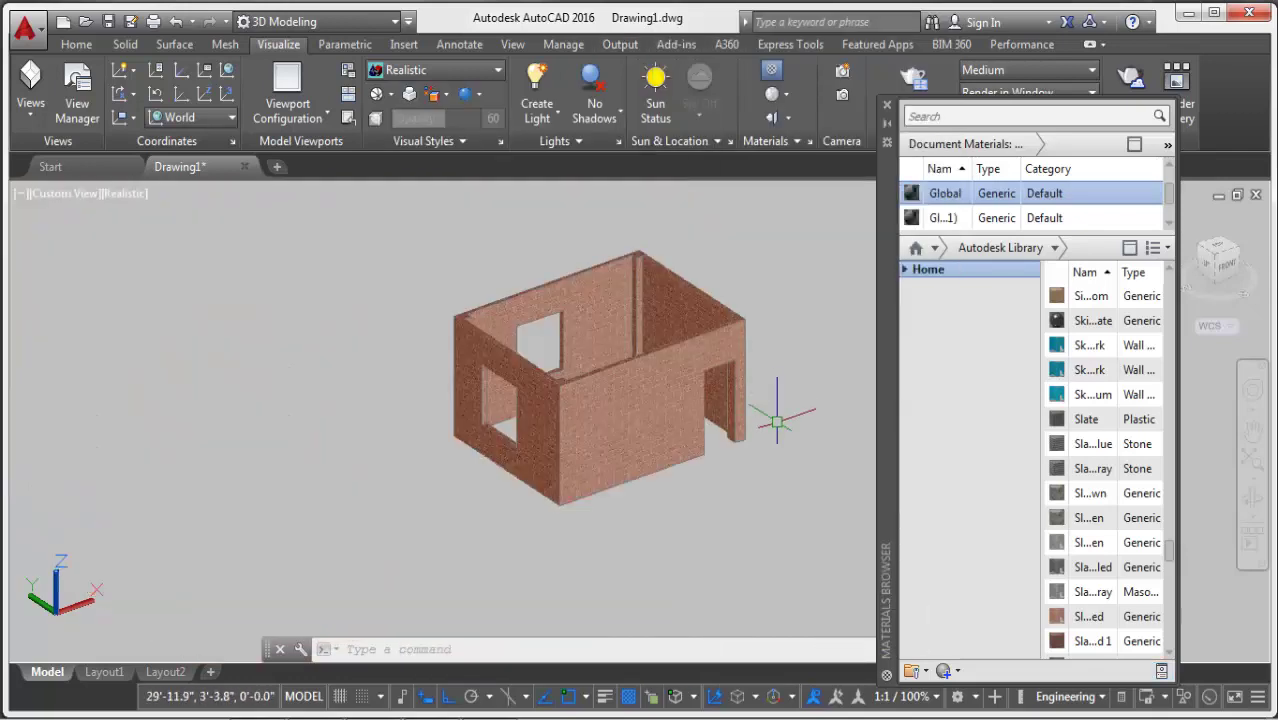
pyautogui.scroll(5, 775, 430)
pyautogui.scroll(3, 571, 451)
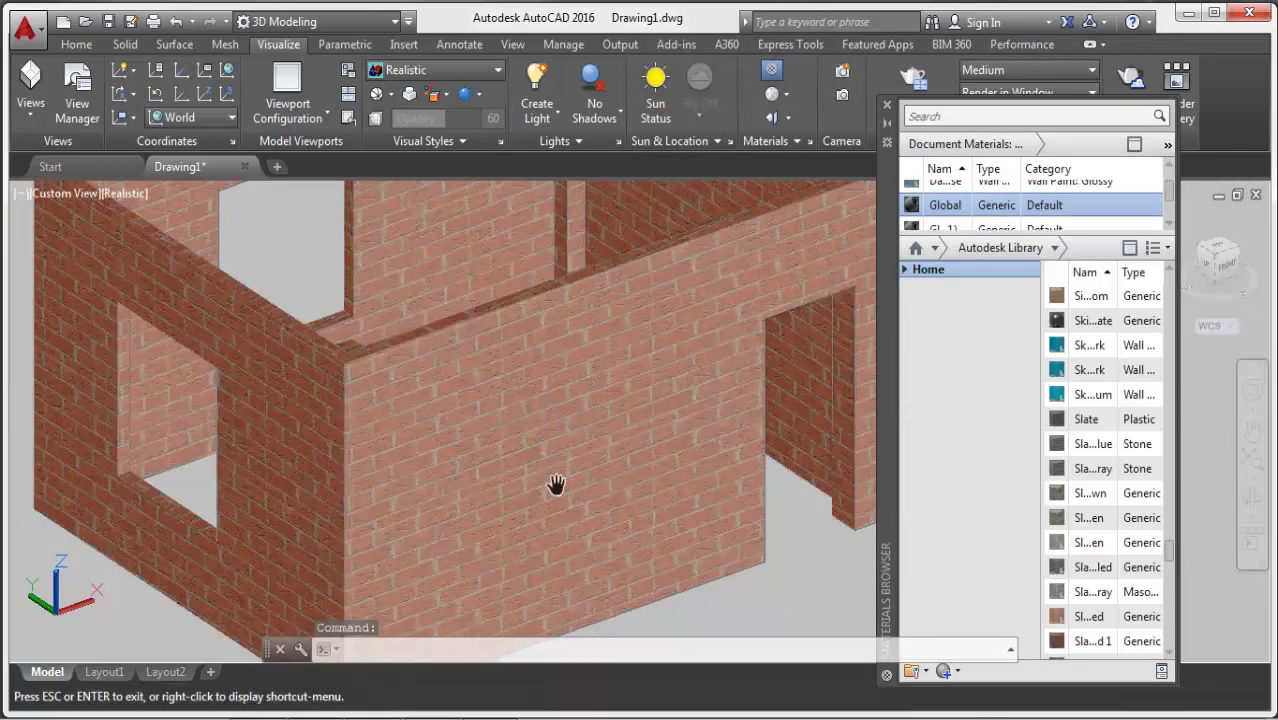
pyautogui.moveTo(559, 485); pyautogui.dragTo(557, 453, button='middle')
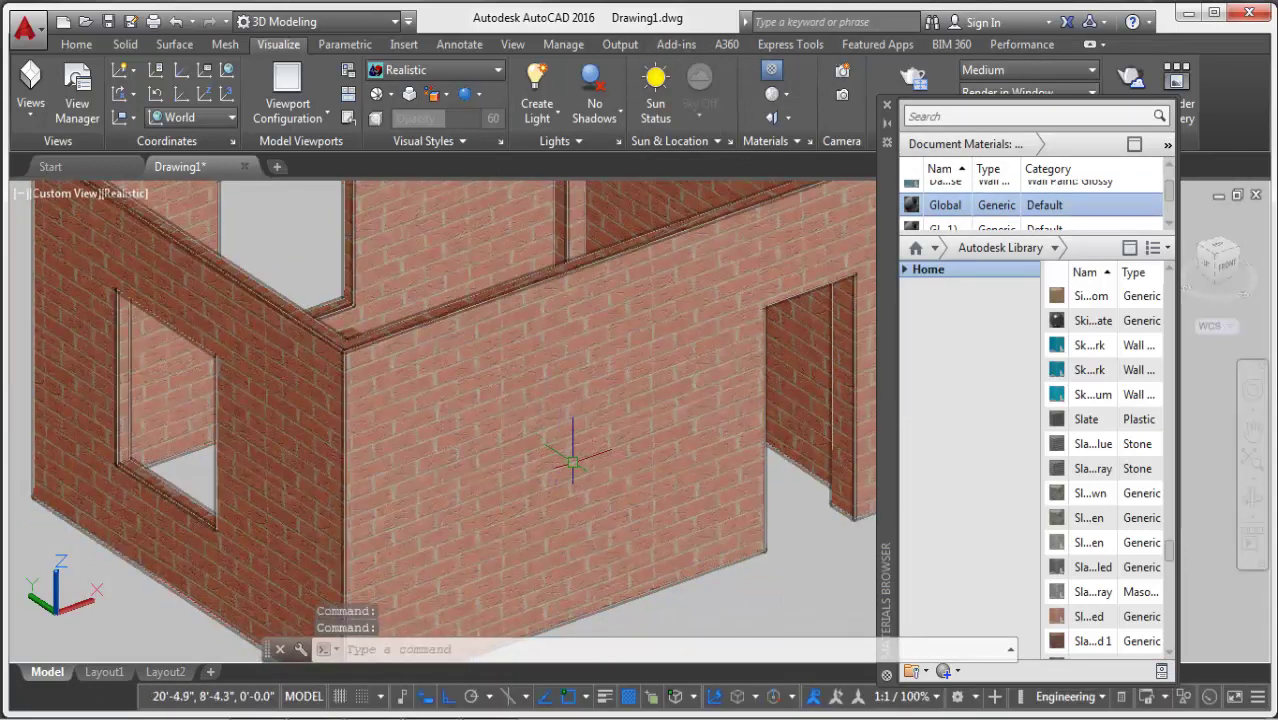
pyautogui.click(886, 104)
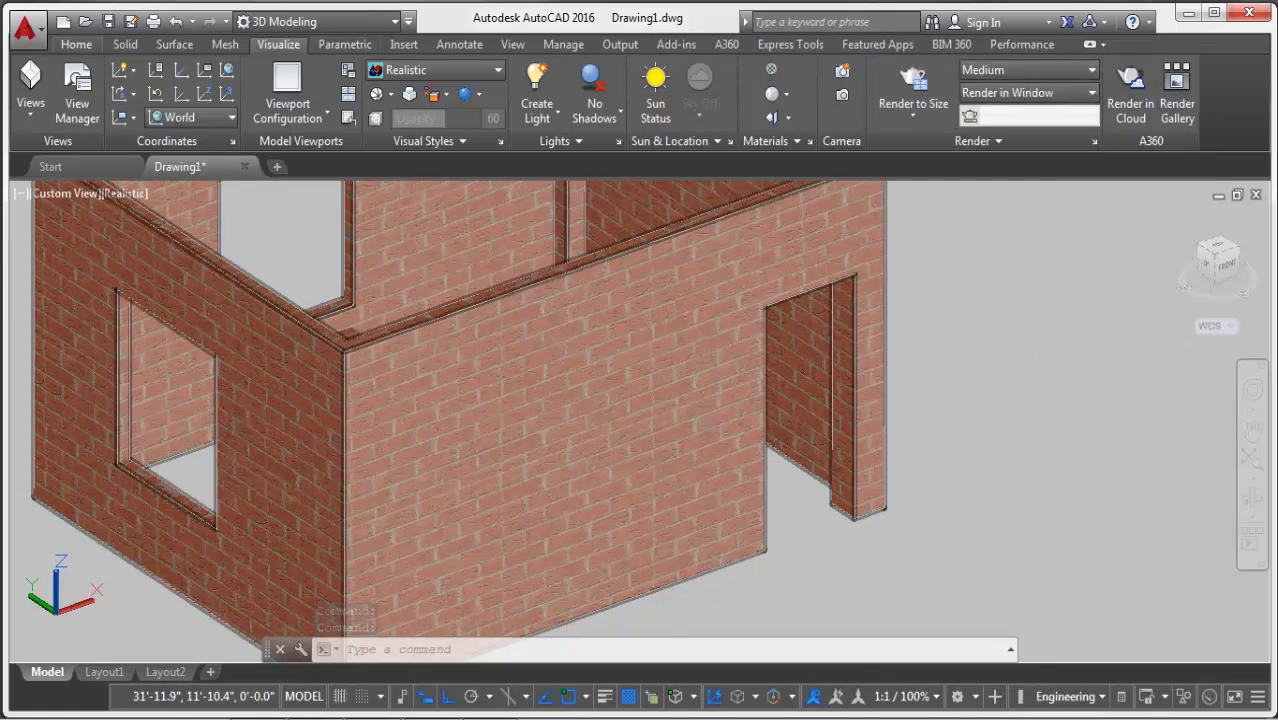
# Return to the Home ribbon, glance at visual styles, and bring up the drawing shortcut menu.
pyautogui.click(76, 44)
pyautogui.click(785, 70)
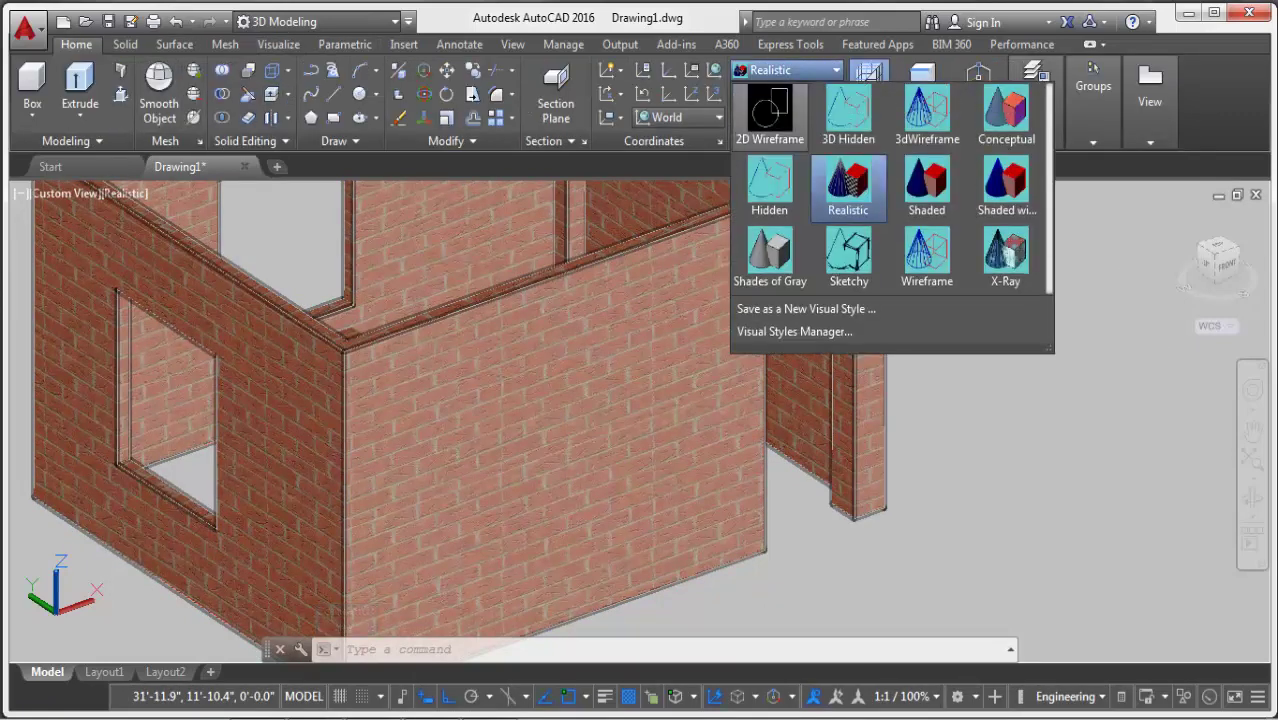
pyautogui.press('Escape')
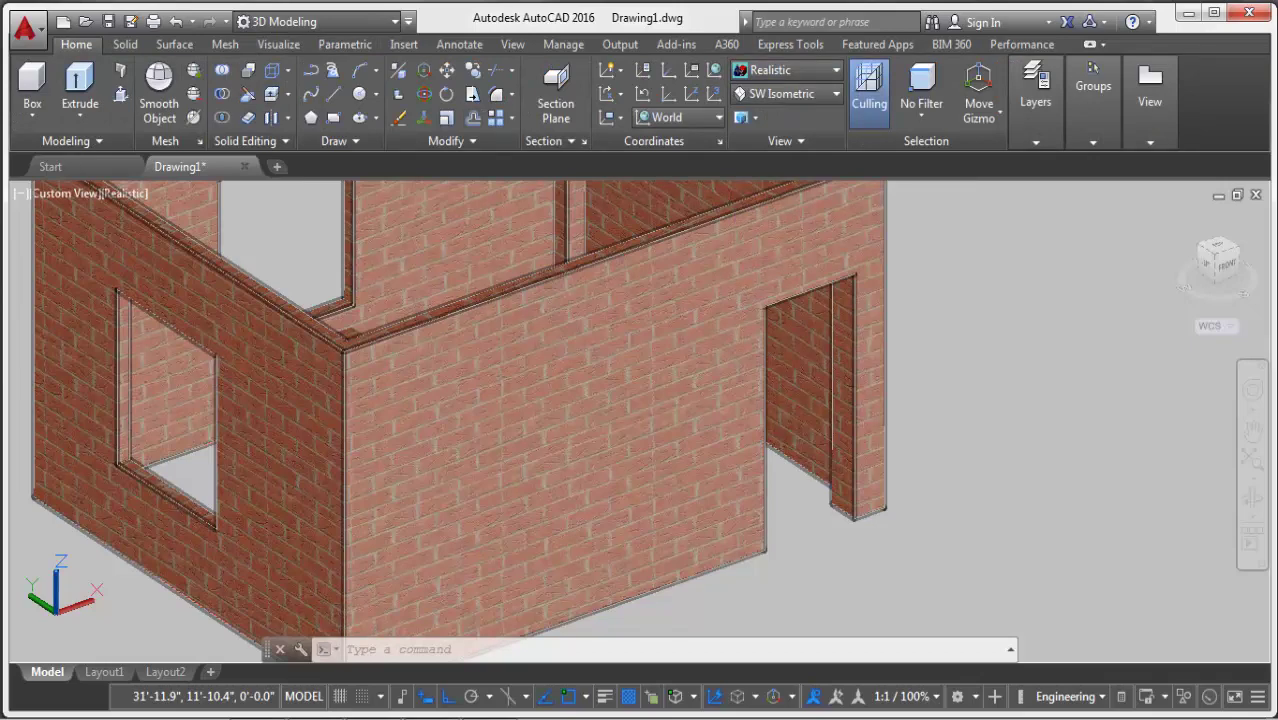
pyautogui.rightClick(989, 253)
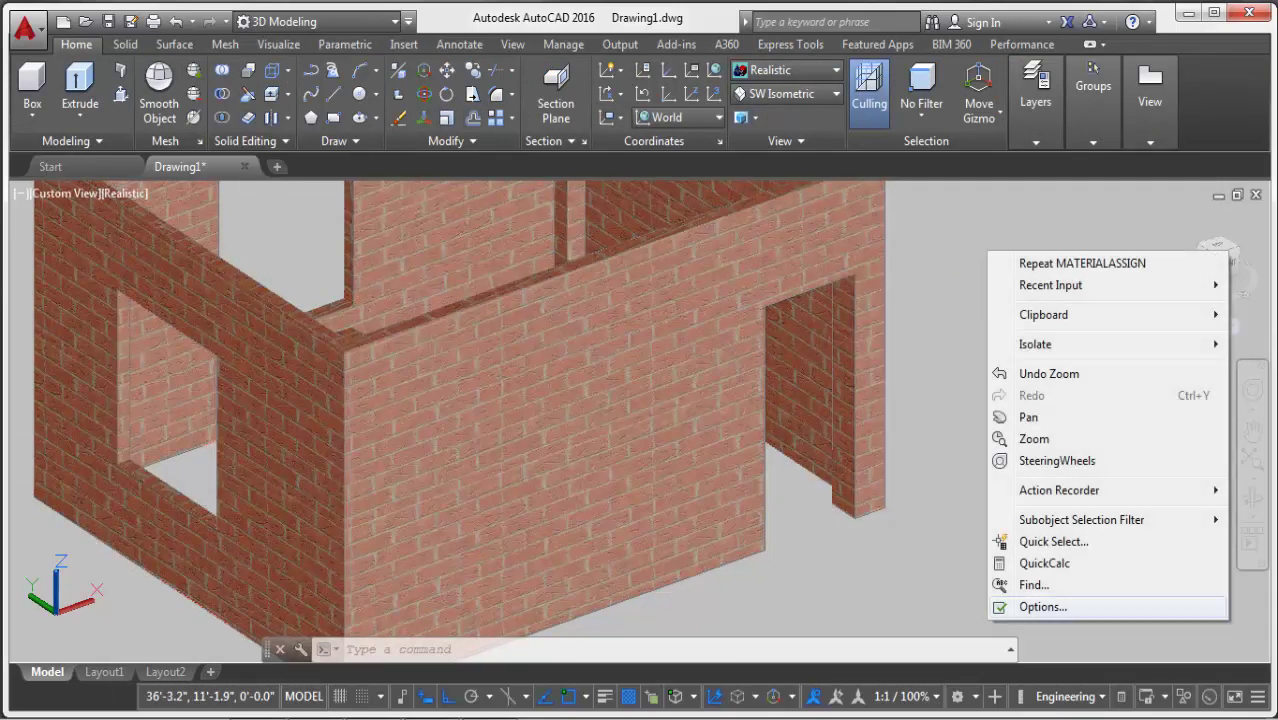
# In Options, set the uniform 3D parallel projection background colour to Black.
pyautogui.click(1043, 607)
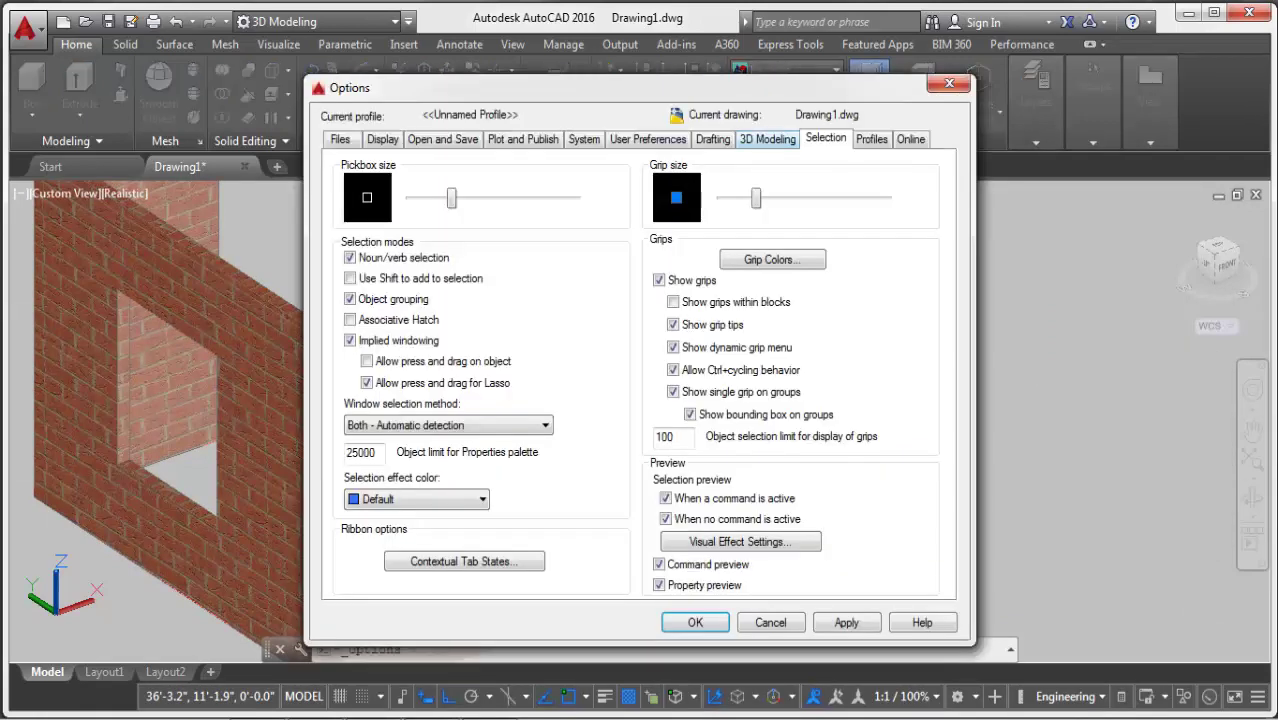
pyautogui.click(767, 139)
pyautogui.click(826, 139)
pyautogui.click(382, 139)
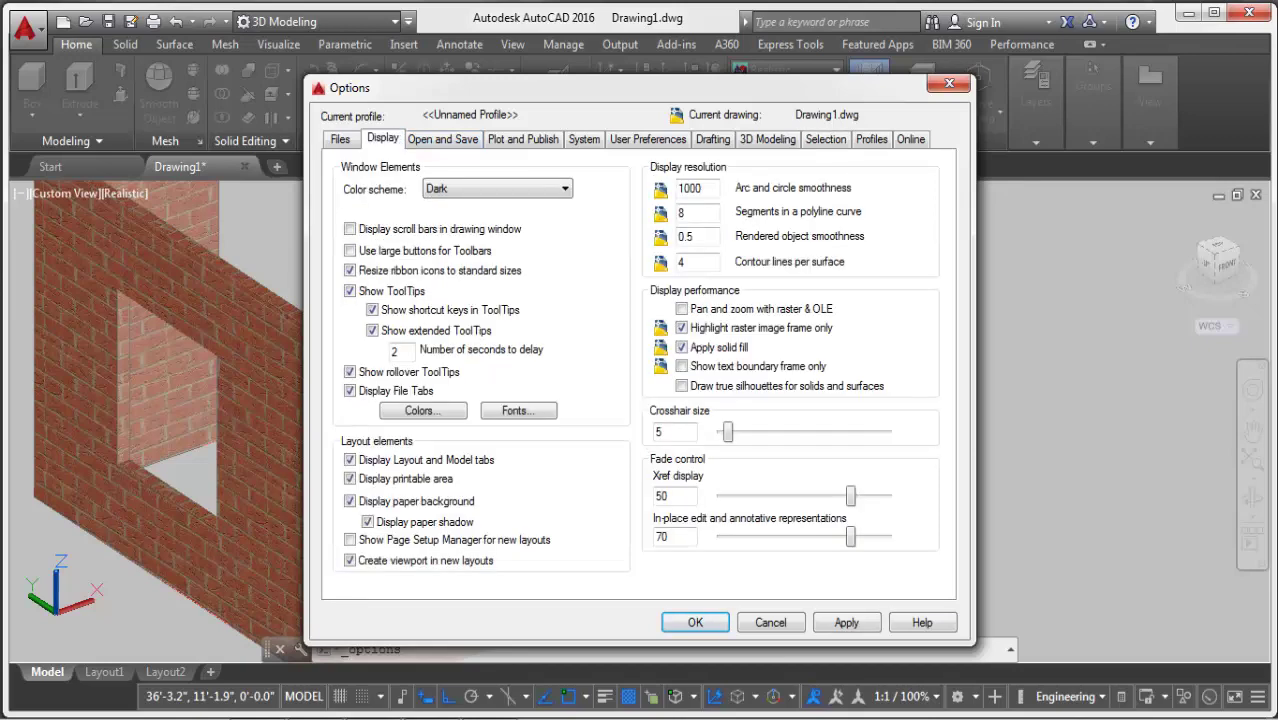
pyautogui.click(422, 410)
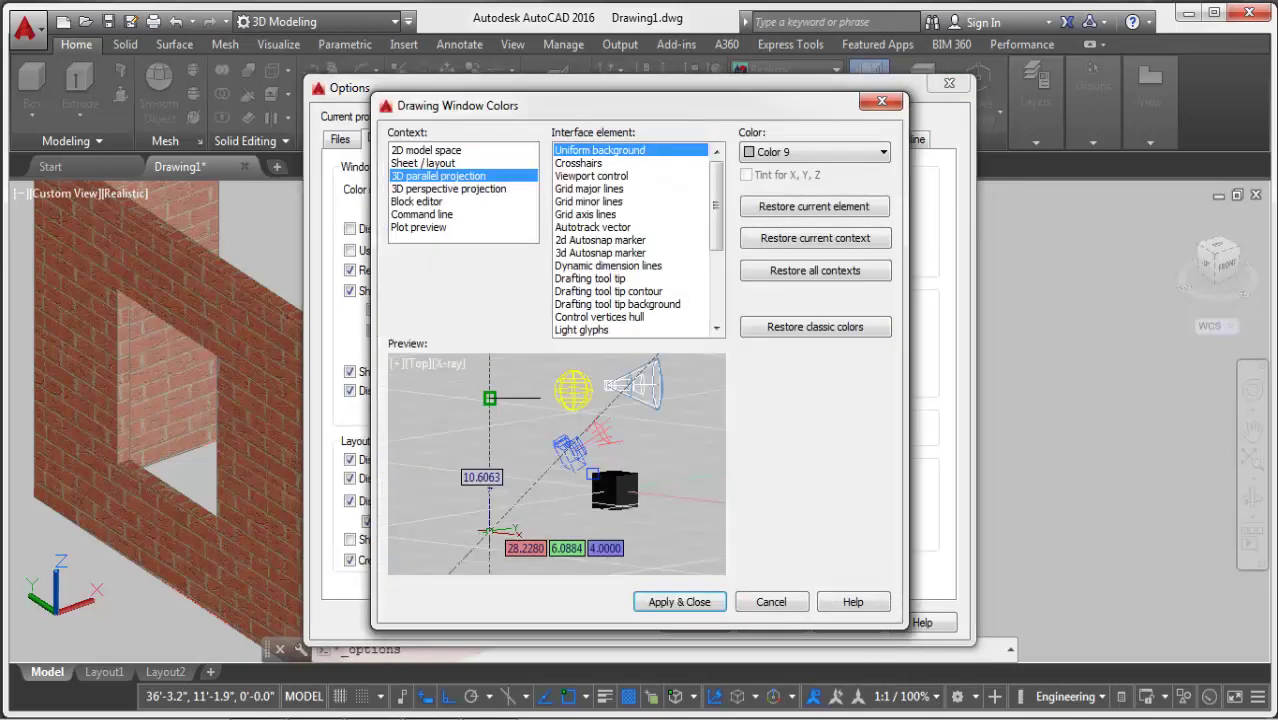
pyautogui.click(883, 151)
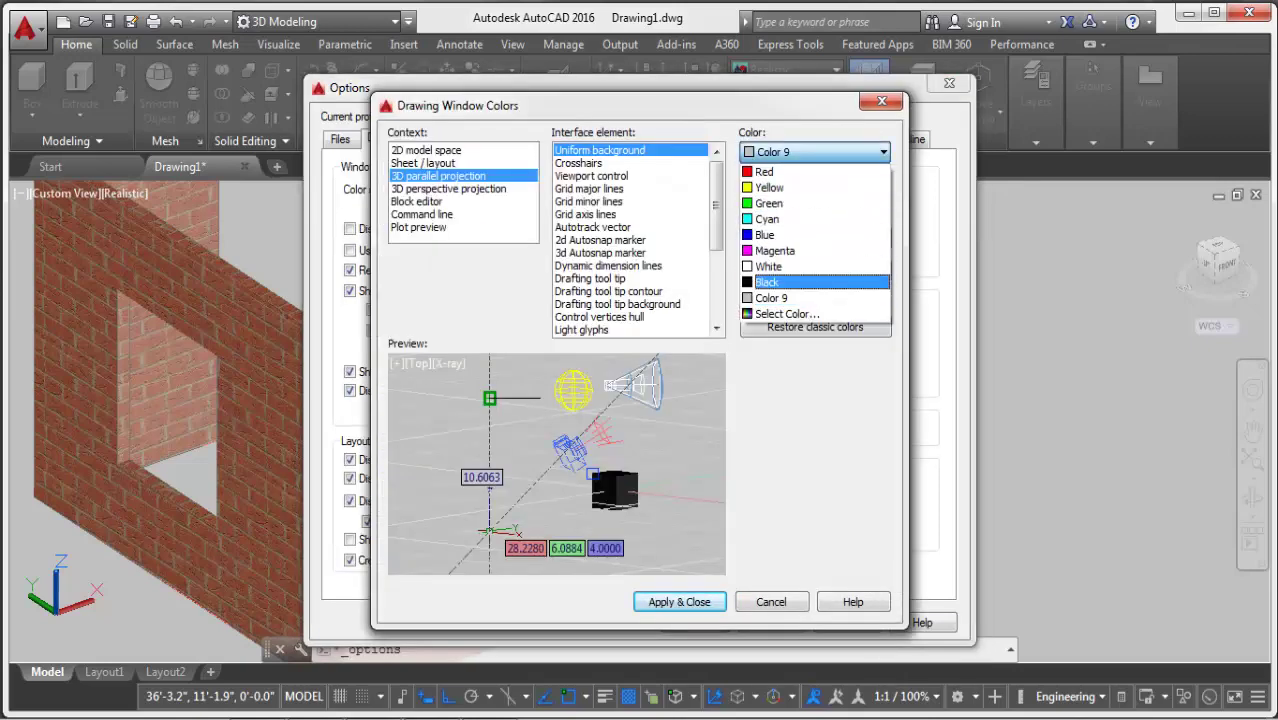
pyautogui.click(815, 270)
pyautogui.click(679, 601)
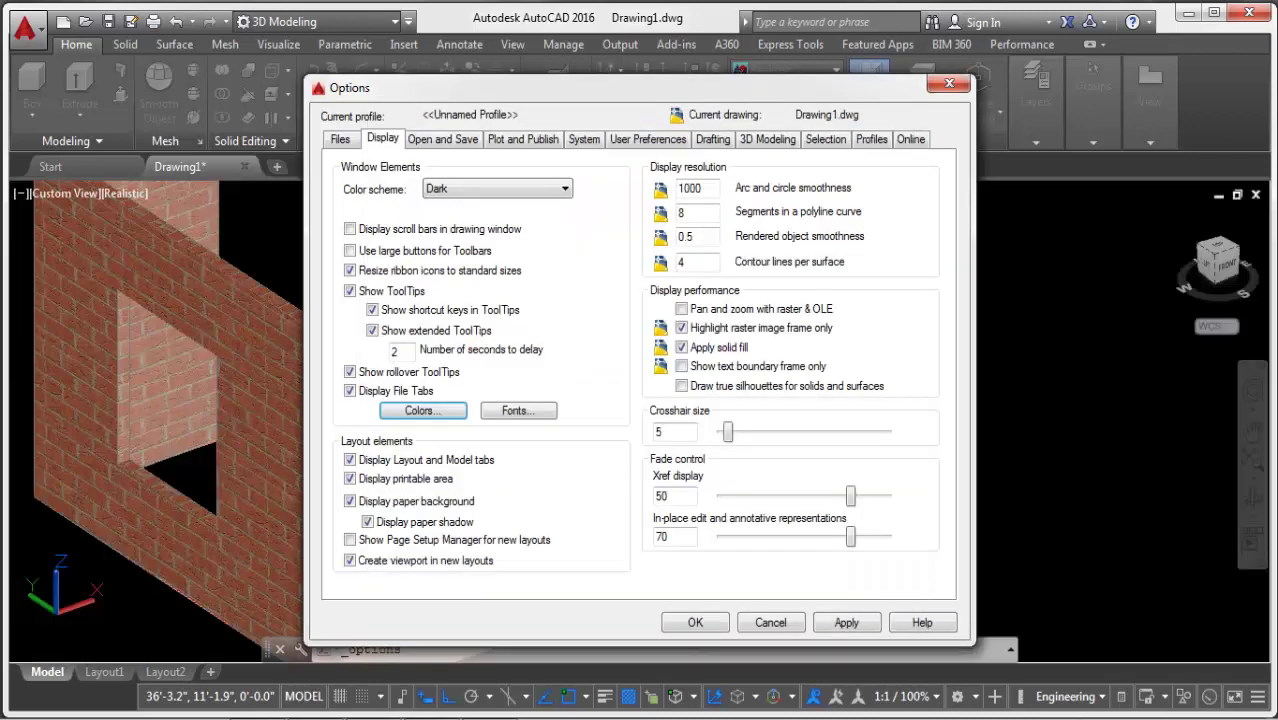
pyautogui.click(695, 622)
# Zoom and pan so the brick room, with both windows and the doorway, sits large left of centre.
pyautogui.scroll(-3, 613, 457)
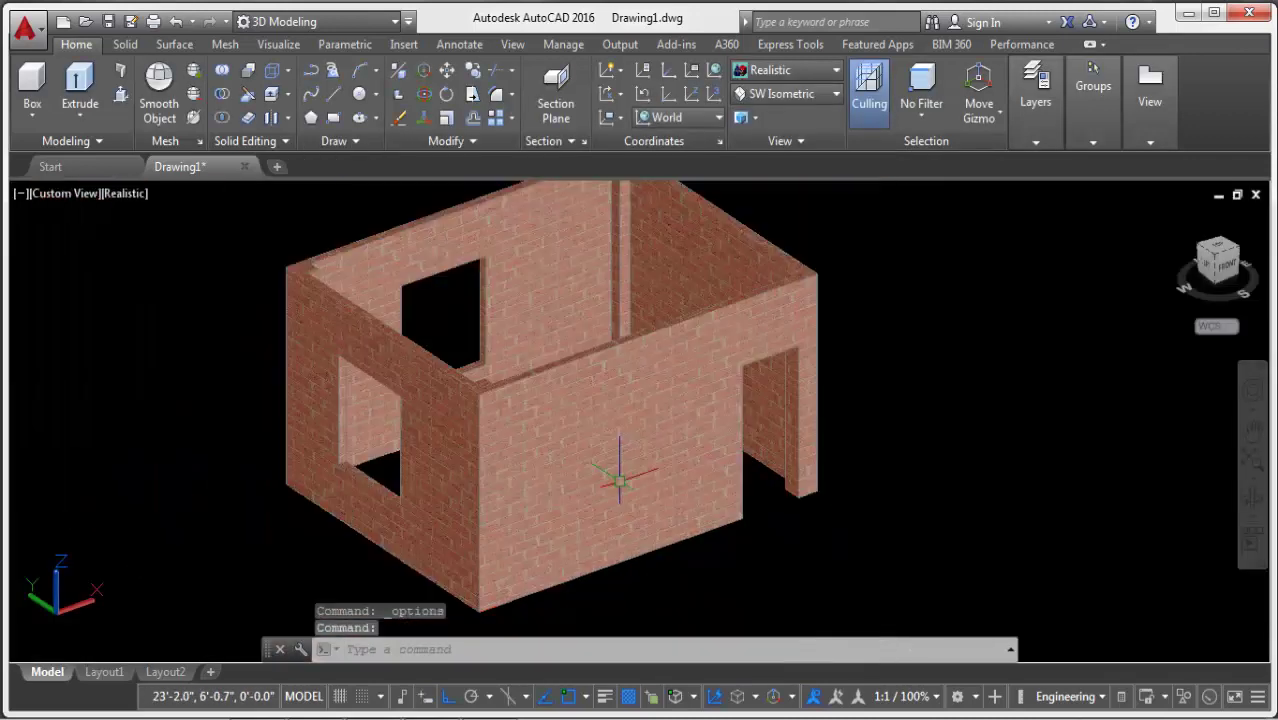
pyautogui.scroll(-5, 779, 455)
pyautogui.scroll(1, 760, 420)
pyautogui.scroll(1, 740, 390)
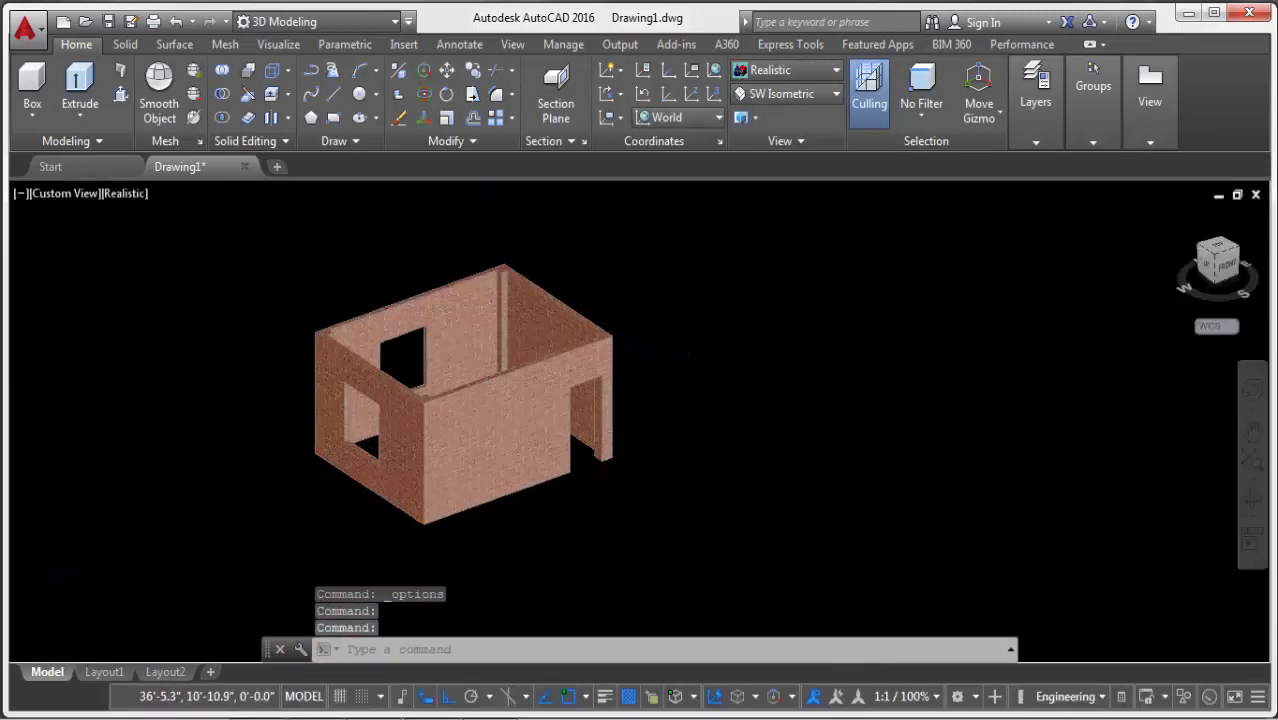
pyautogui.scroll(2, 722, 362)
pyautogui.moveTo(722, 362); pyautogui.dragTo(737, 353, button='middle')
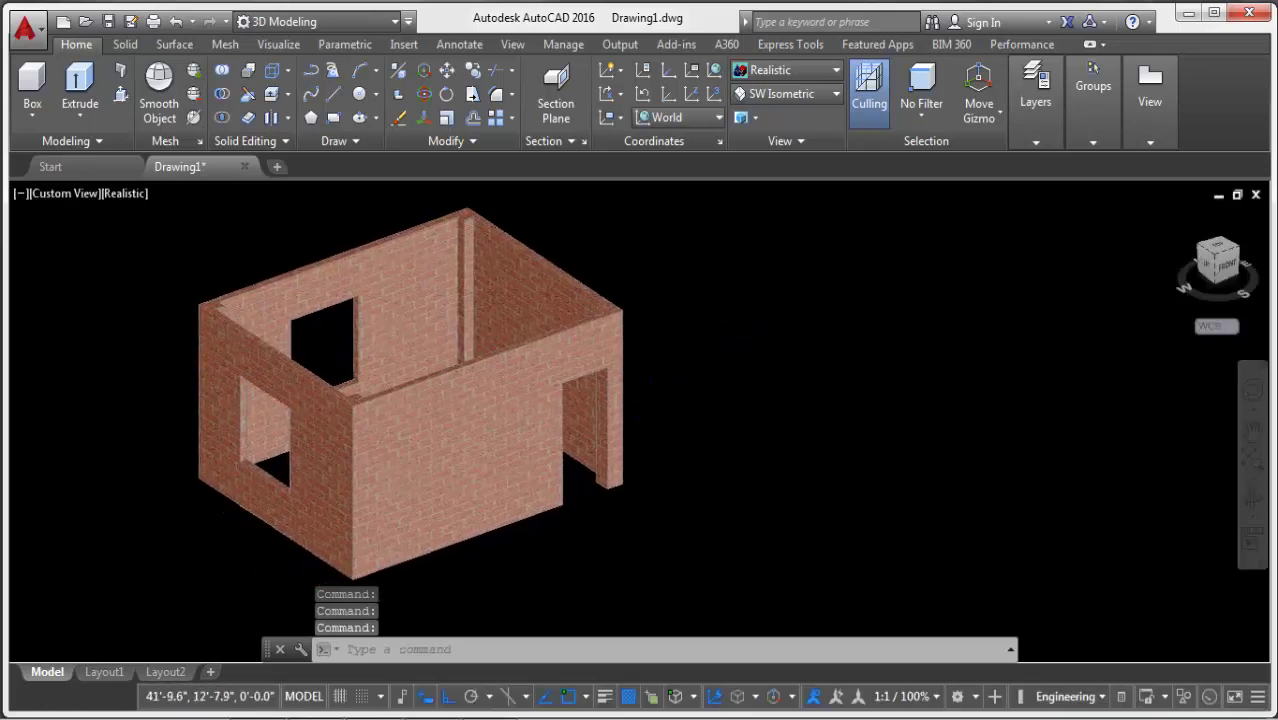
pyautogui.scroll(2, 750, 320)
pyautogui.scroll(-2, 785, 328)
pyautogui.scroll(1, 770, 312)
pyautogui.scroll(-1, 826, 314)
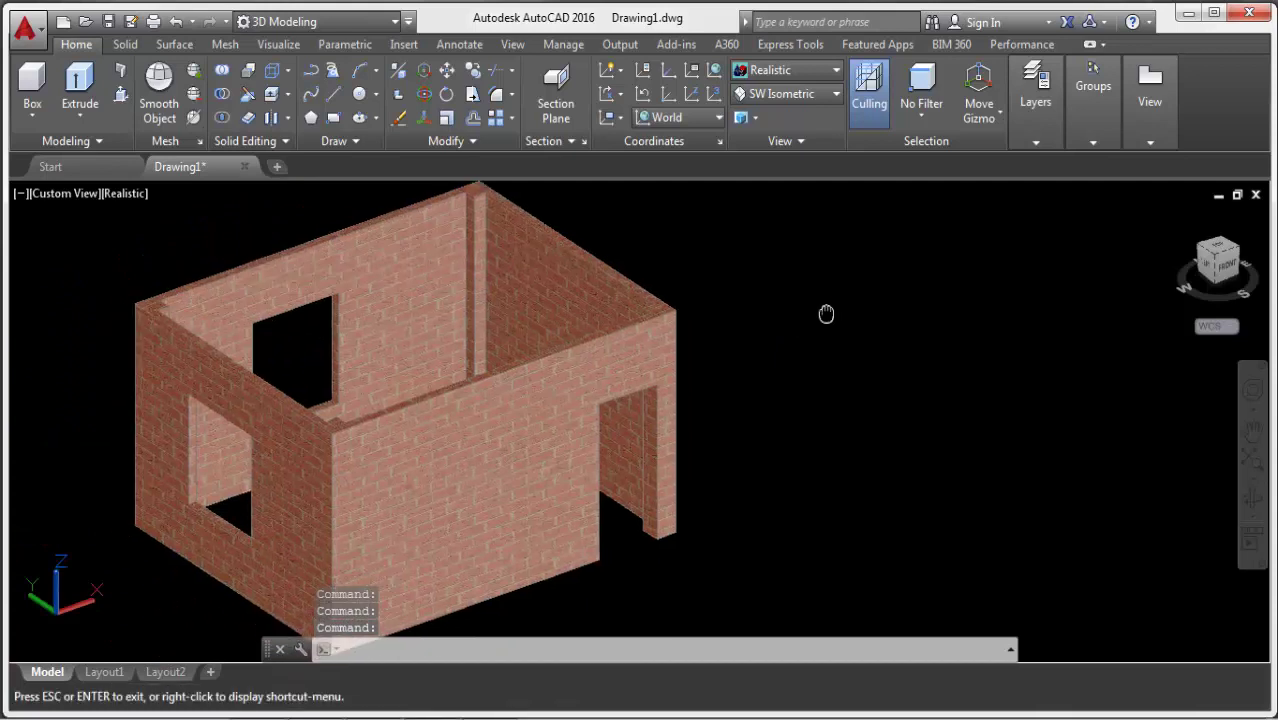
pyautogui.press('Escape')
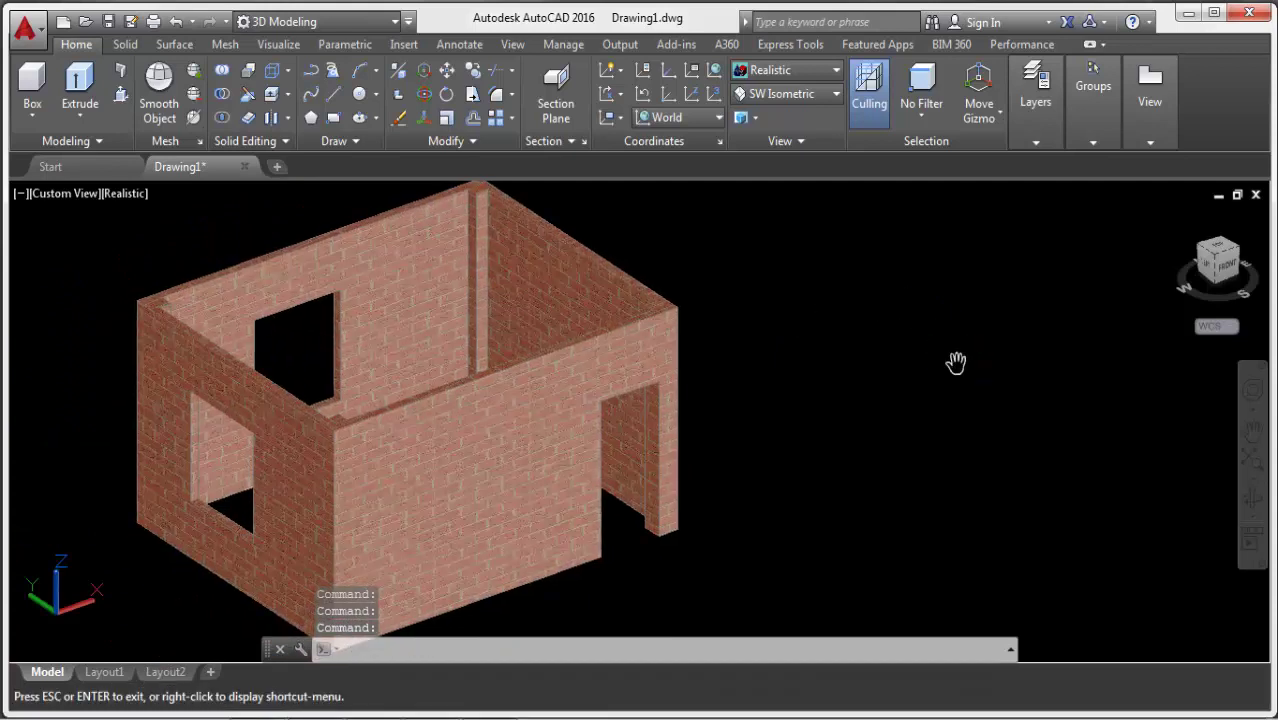
pyautogui.moveTo(957, 356); pyautogui.dragTo(950, 353, button='middle')
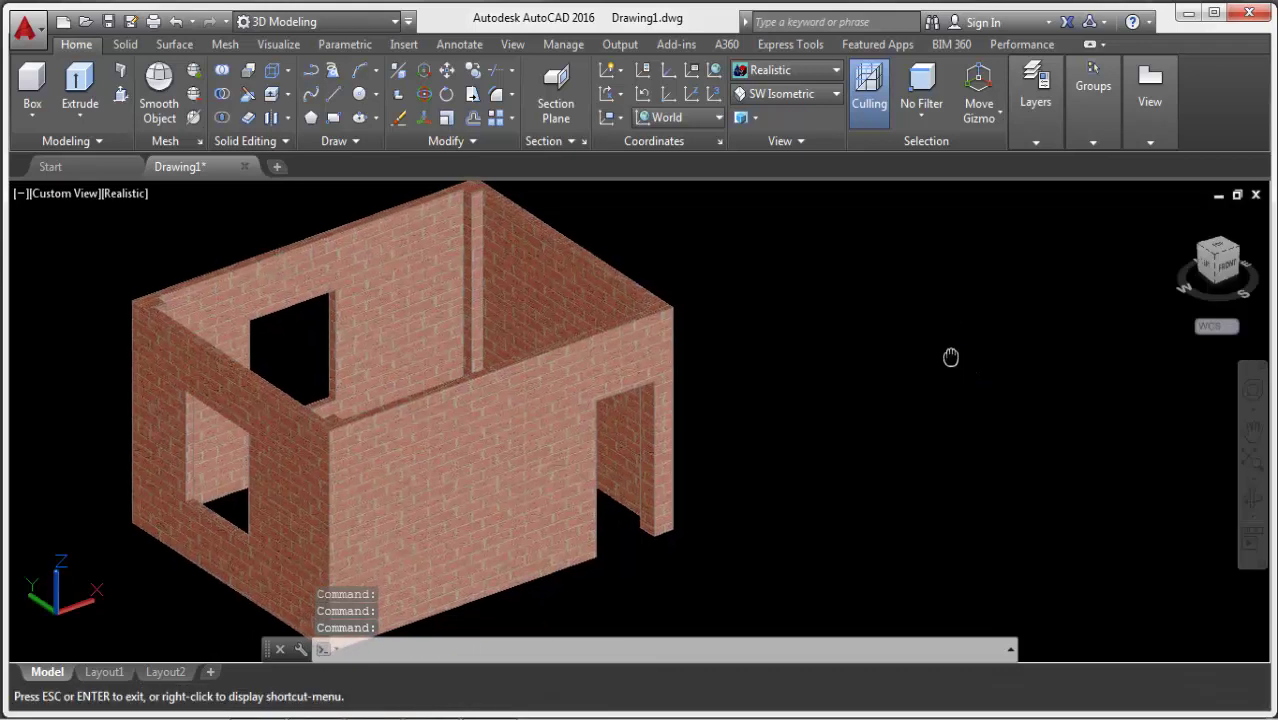